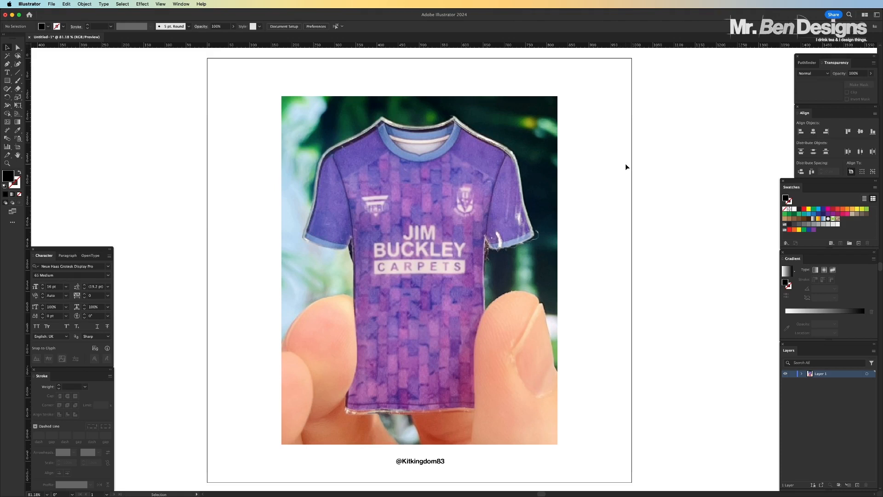
# Reduce the opacity of the placed shirt photo to 20%
pyautogui.click(463, 165)
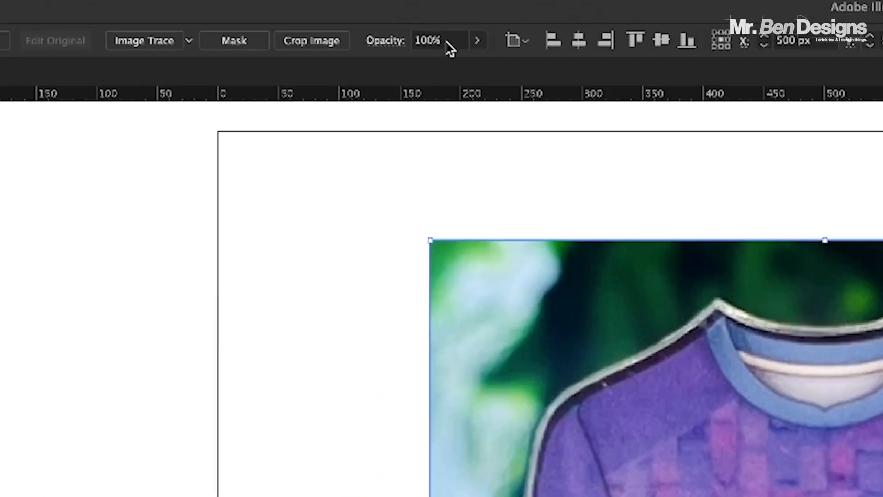
pyautogui.click(410, 37)
pyautogui.write('20')
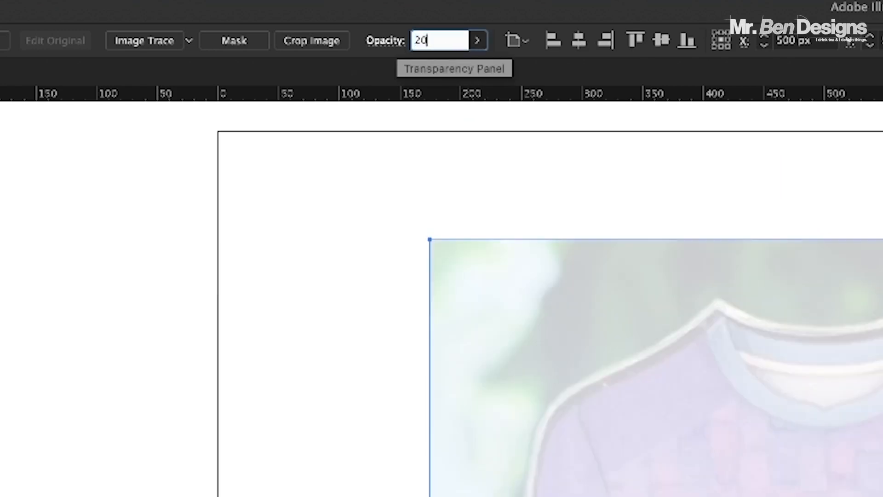
pyautogui.press('Return')
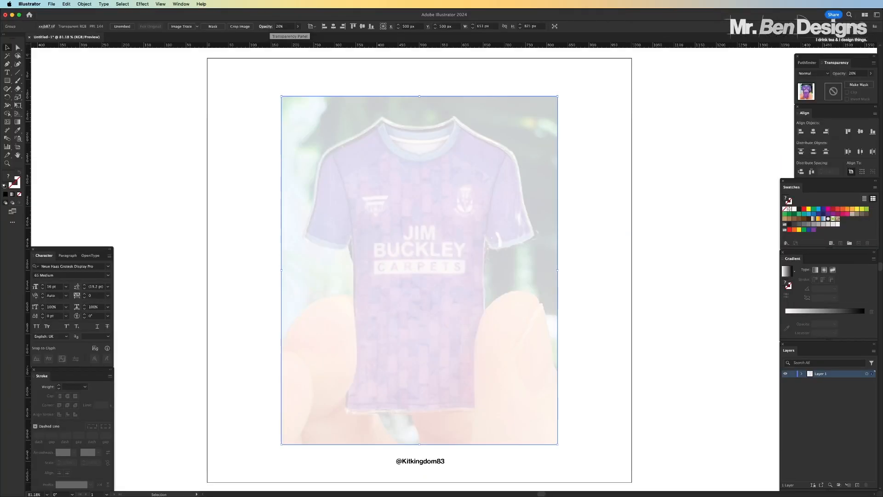
pyautogui.press('super+equal')
pyautogui.press('super+equal')
pyautogui.press('super+equal')
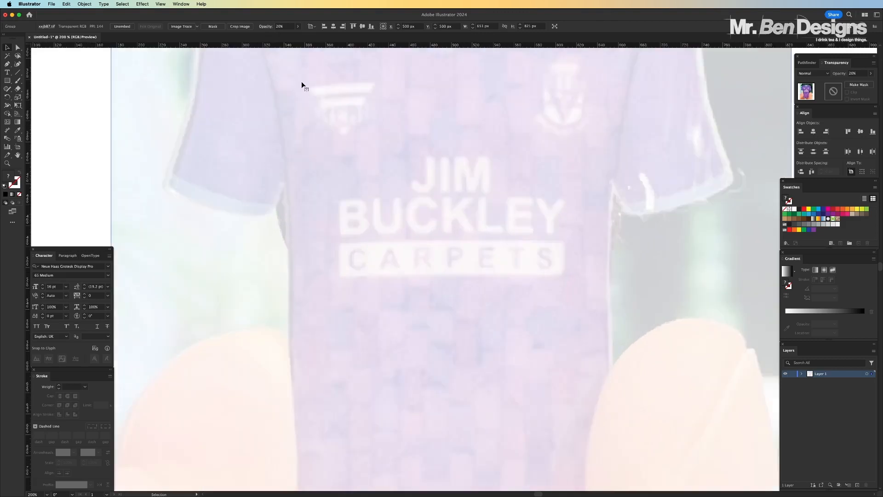
pyautogui.scroll(8, 302, 82)
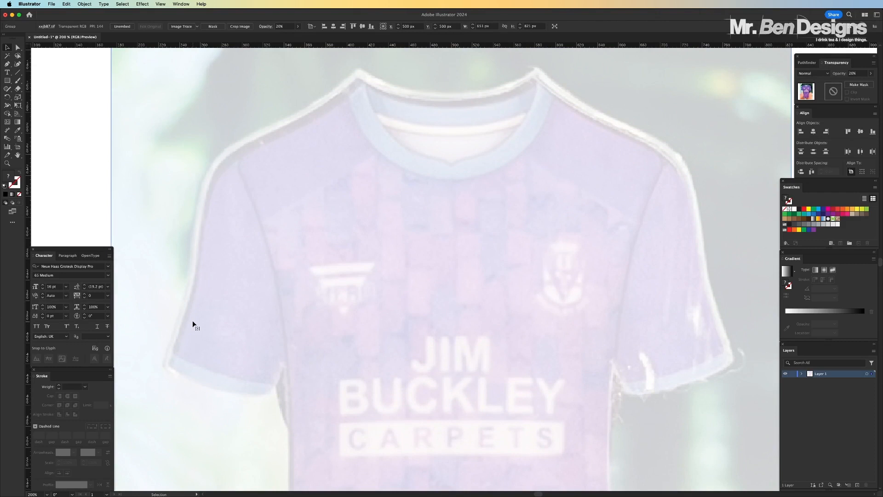
pyautogui.press('super+minus')
pyautogui.press('super+minus')
pyautogui.press('super+minus')
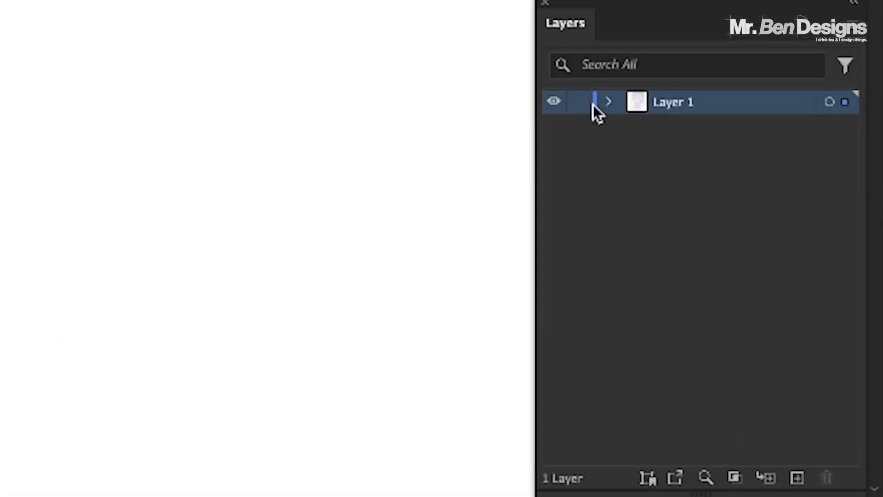
# Lock the photo's layer, rename it TRACE LAYER, and add a new layer above it
pyautogui.click(578, 103)
pyautogui.doubleClick(678, 100)
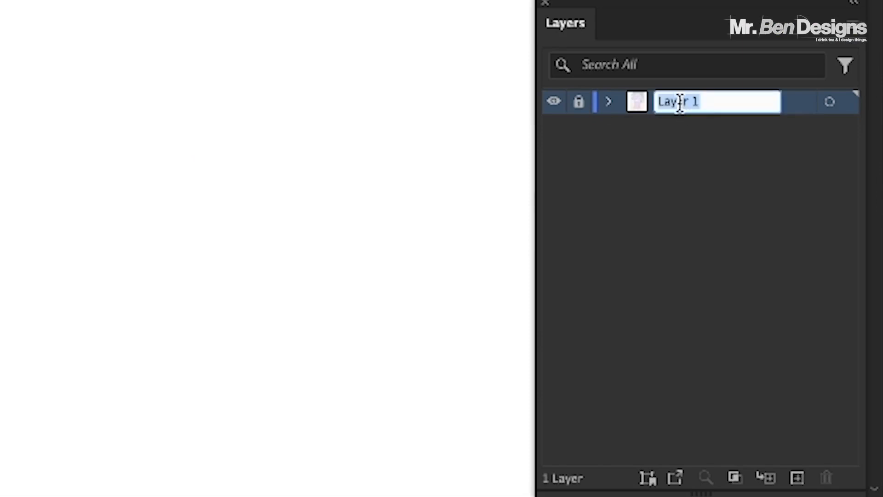
pyautogui.write('TRACE LAYER')
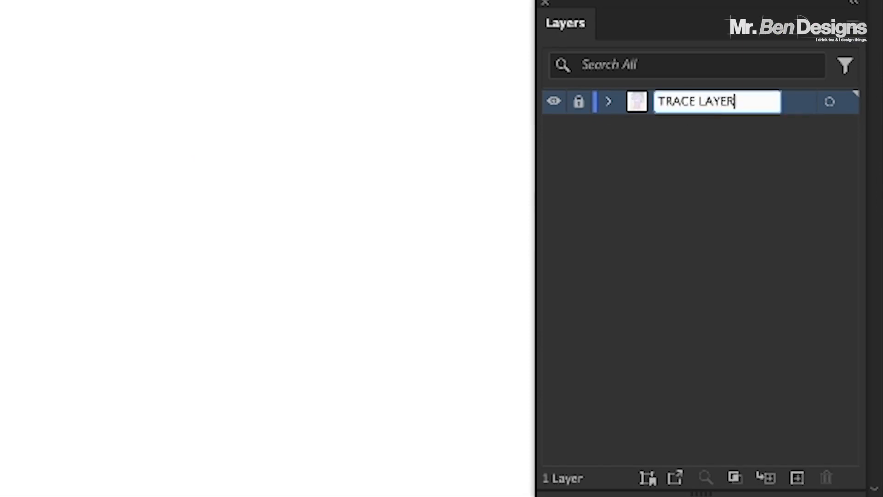
pyautogui.press('Return')
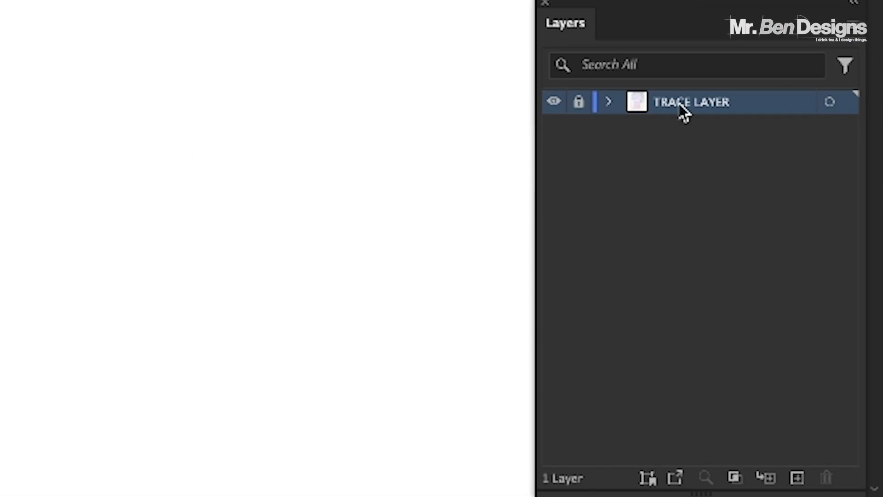
pyautogui.click(797, 478)
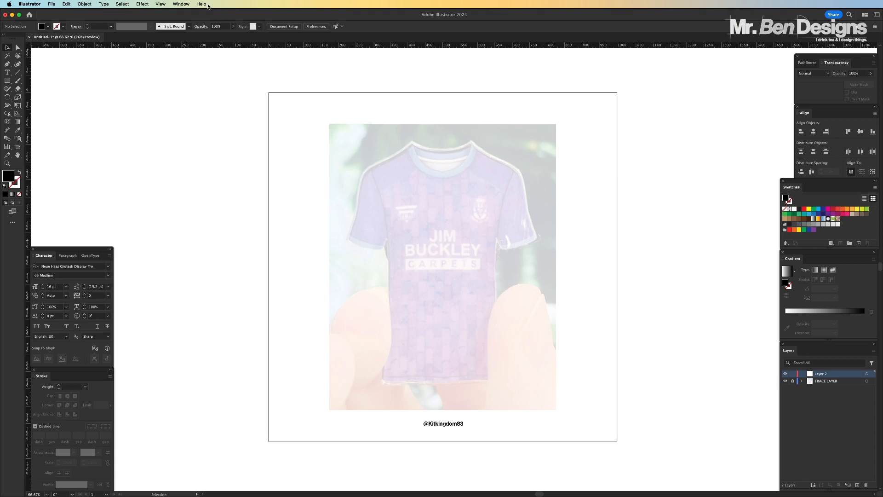
# Show the document grid over the shirt photo, examine it up close, and hide it again
pyautogui.click(160, 4)
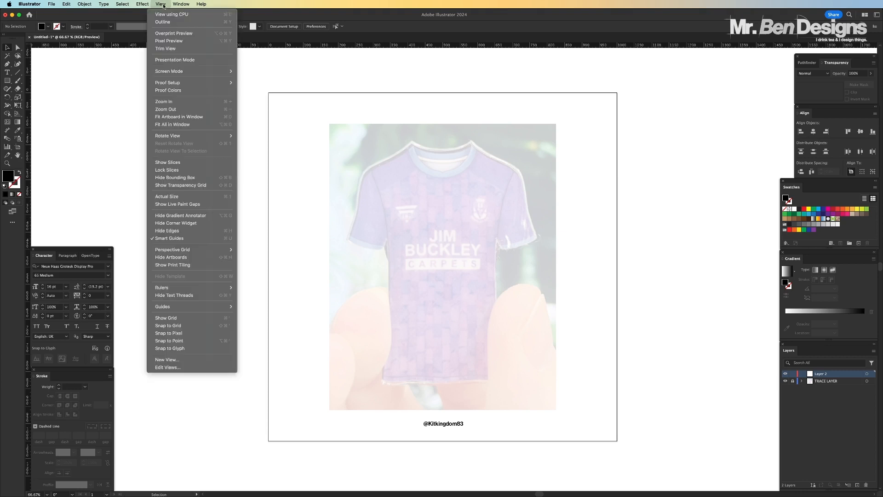
pyautogui.click(162, 318)
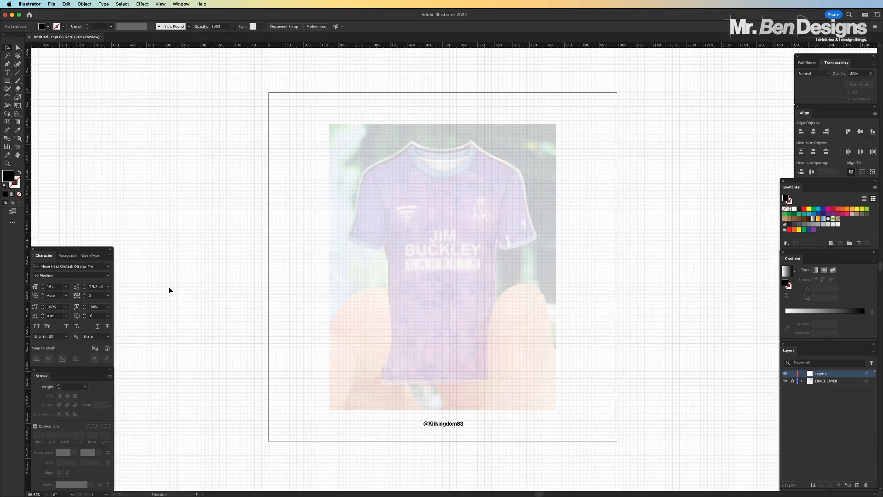
pyautogui.press('super+equal')
pyautogui.press('super+equal')
pyautogui.press('super+equal')
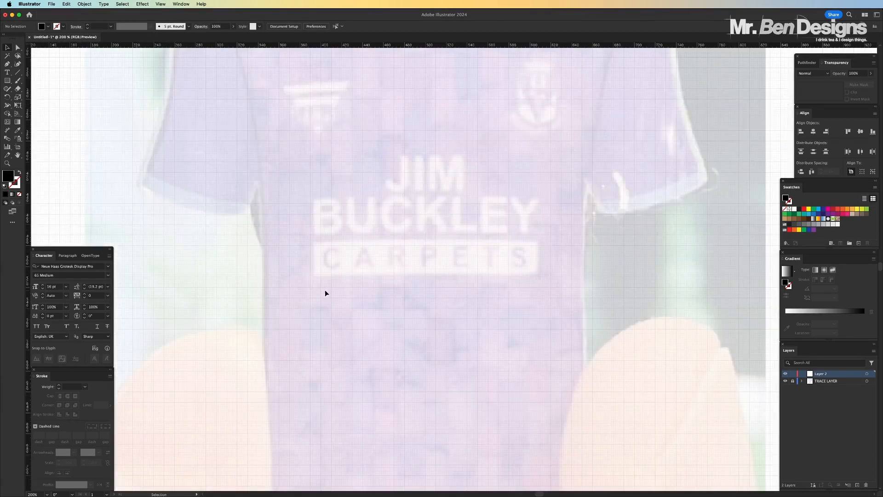
pyautogui.press('super+equal')
pyautogui.press('super+equal')
pyautogui.press('super+equal')
pyautogui.press('super+equal')
pyautogui.press('super+equal')
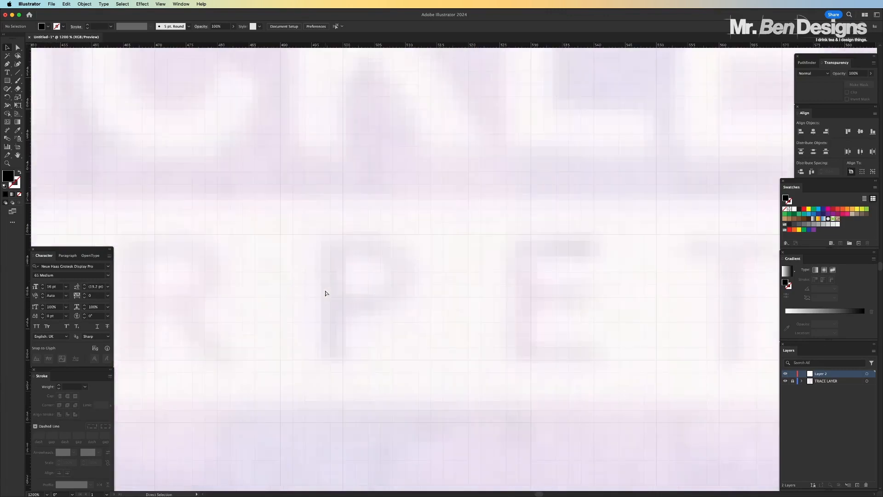
pyautogui.press('super+minus')
pyautogui.press('super+minus')
pyautogui.press('super+minus')
pyautogui.press('super+minus')
pyautogui.press('super+minus')
pyautogui.press('super+minus')
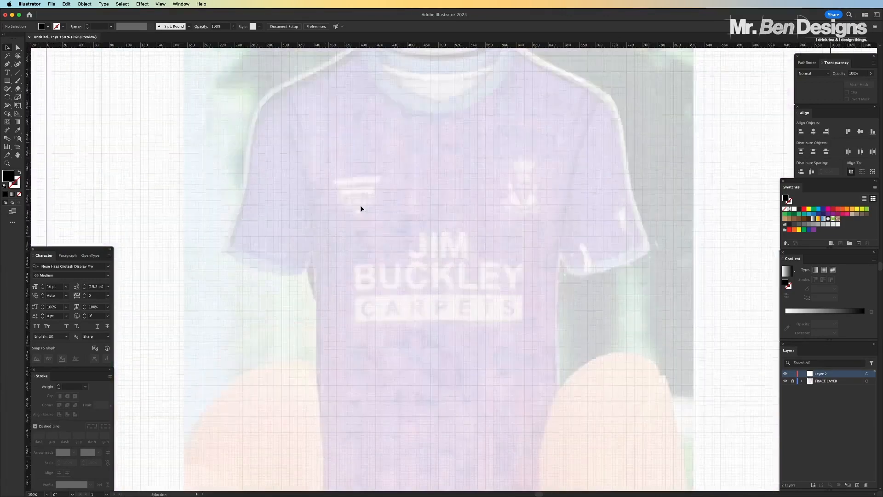
pyautogui.scroll(3, 360, 208)
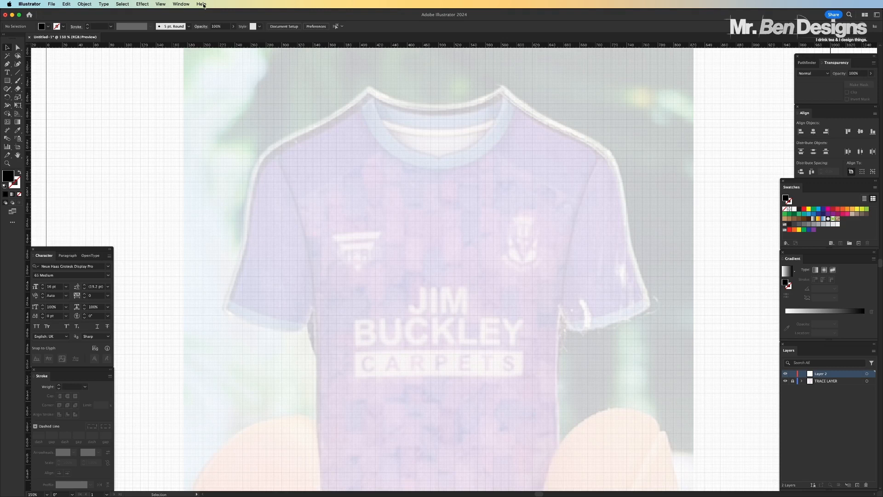
pyautogui.click(161, 4)
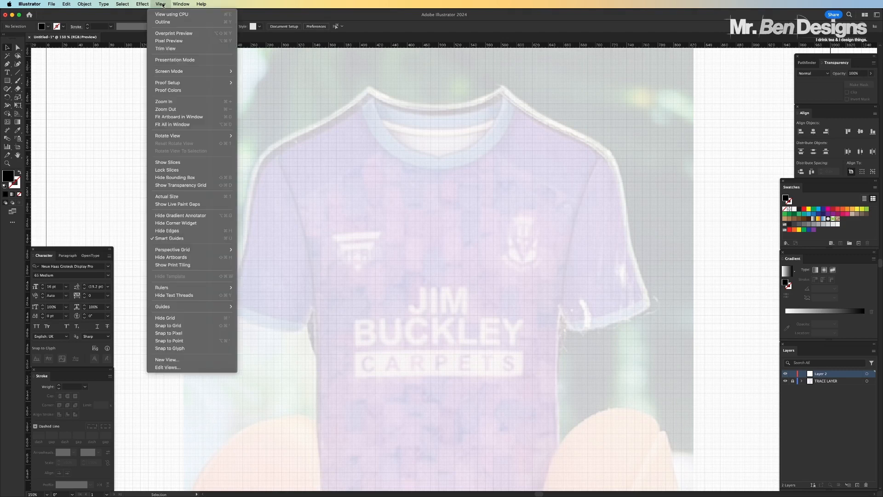
pyautogui.click(170, 319)
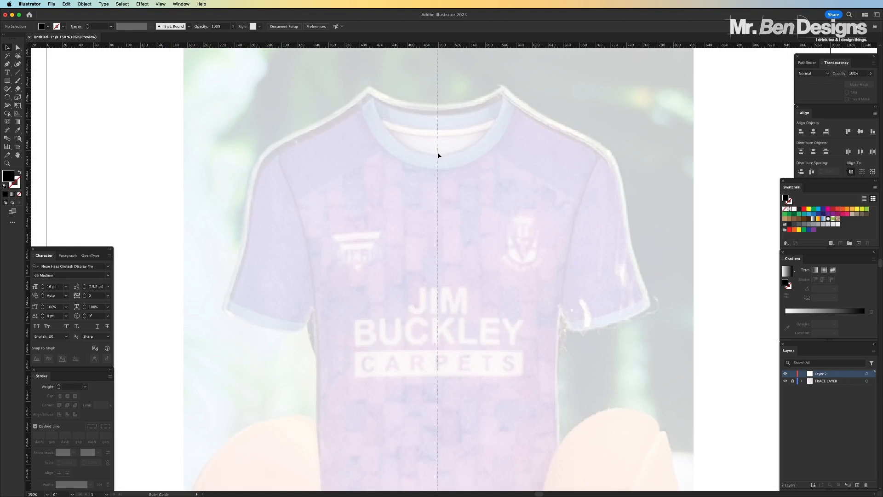
# Place a vertical guide through the centre of the shirt at about X 499 px
pyautogui.moveTo(438, 155); pyautogui.dragTo(438, 157)
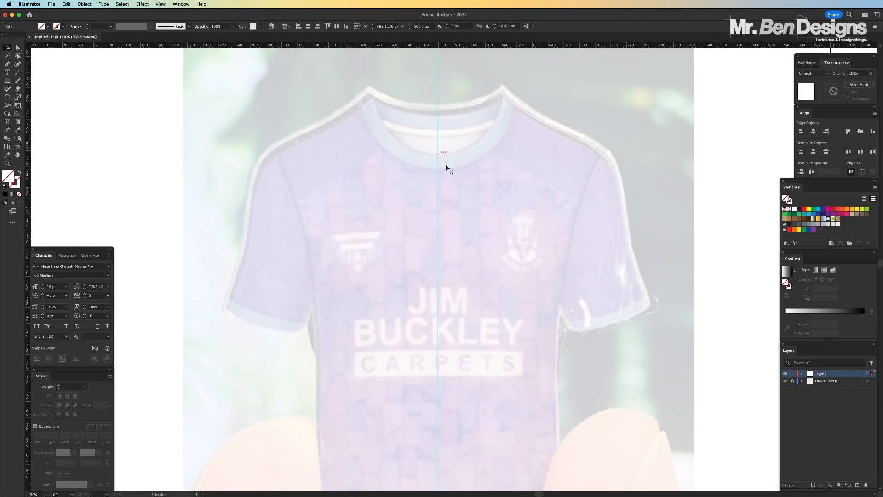
pyautogui.click(480, 180)
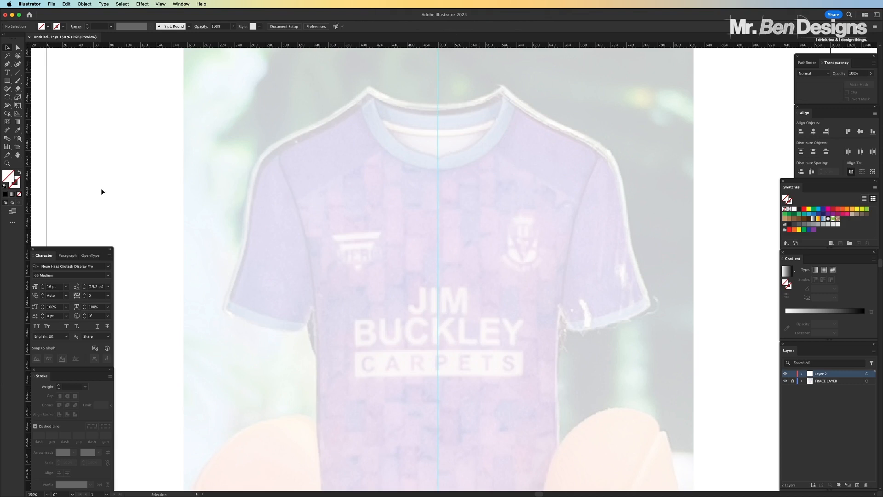
pyautogui.press('a')
pyautogui.press('v')
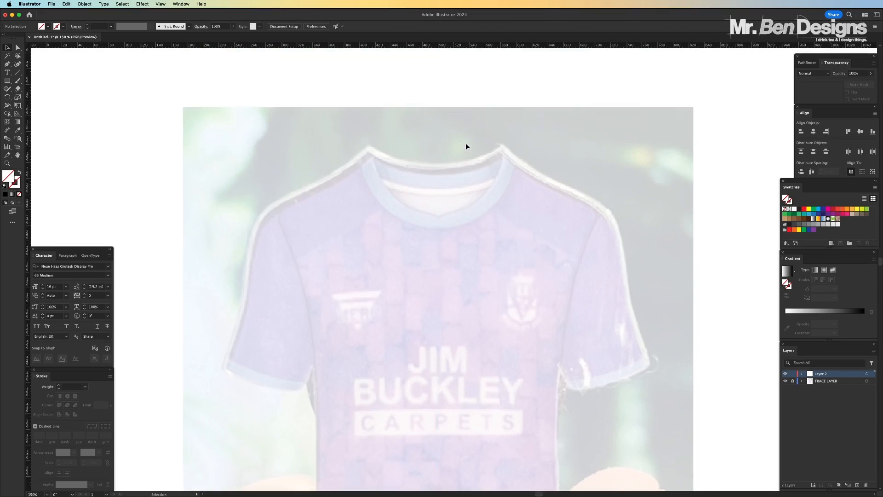
# Draw a Pen tool curve along the back neckline, from the centre guide to the collar's left peak
pyautogui.scroll(5, 465, 146)
pyautogui.scroll(-3, 465, 146)
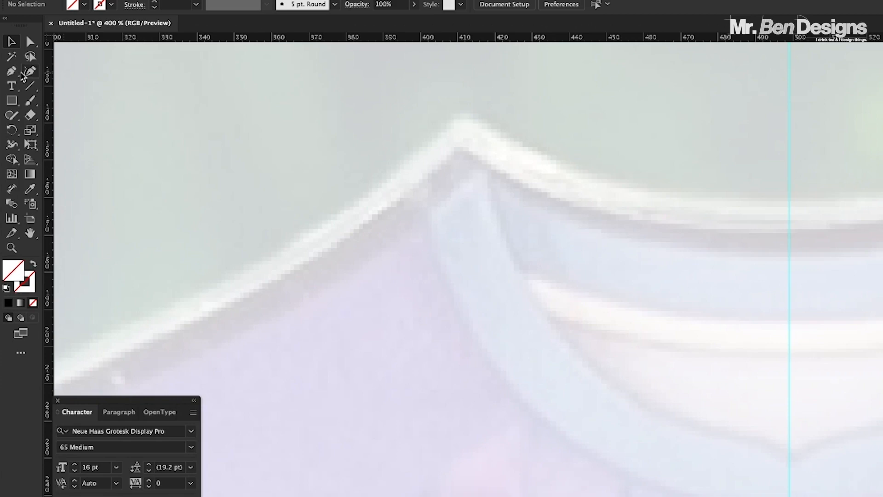
pyautogui.click(12, 73)
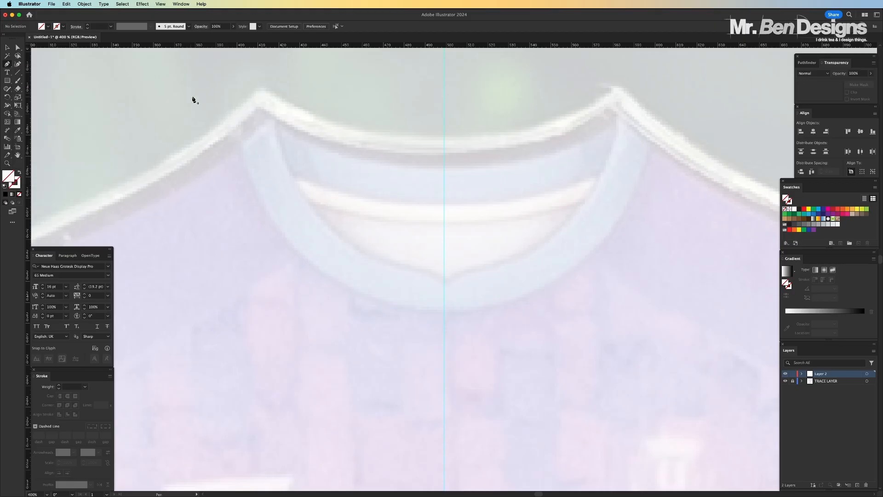
pyautogui.click(160, 3)
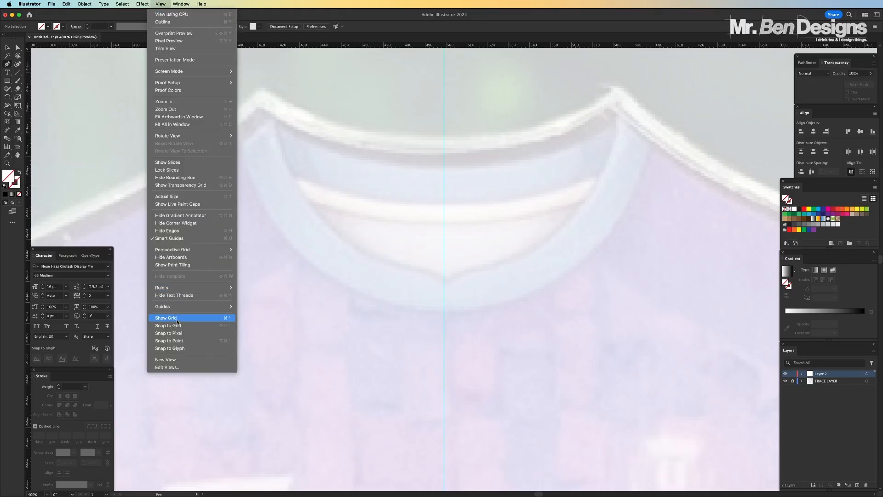
pyautogui.click(316, 18)
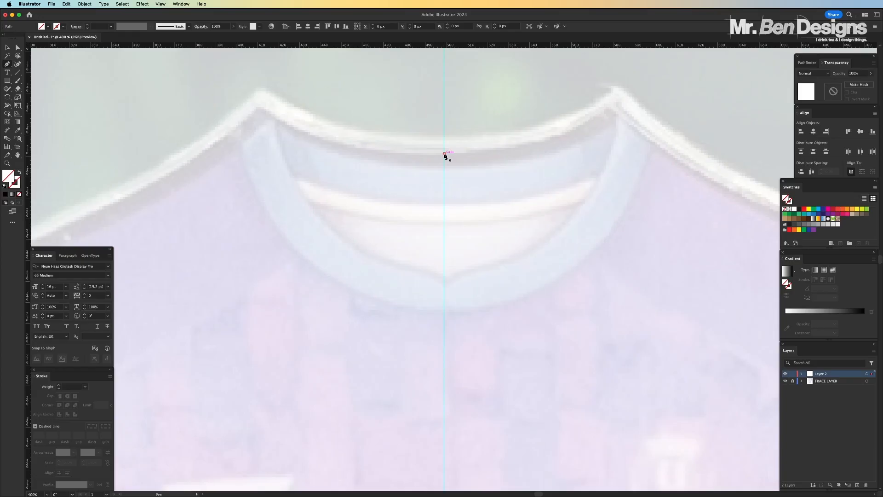
pyautogui.click(426, 186)
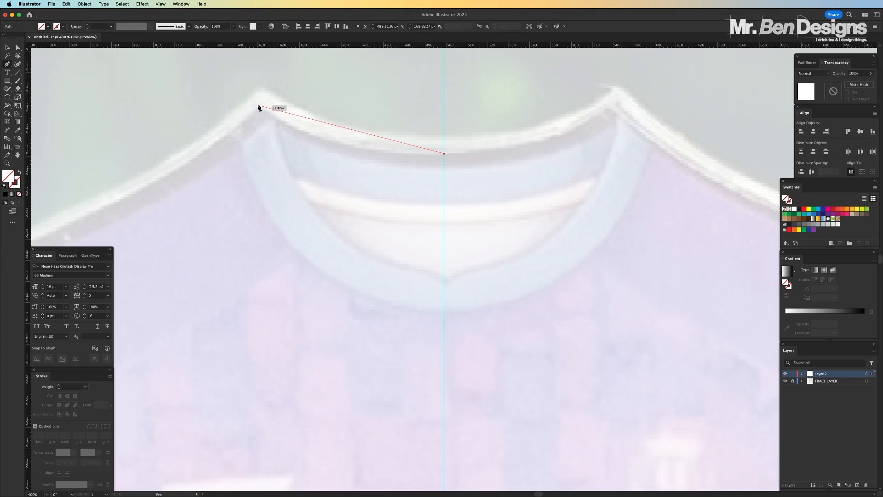
pyautogui.moveTo(259, 105); pyautogui.dragTo(153, 45)
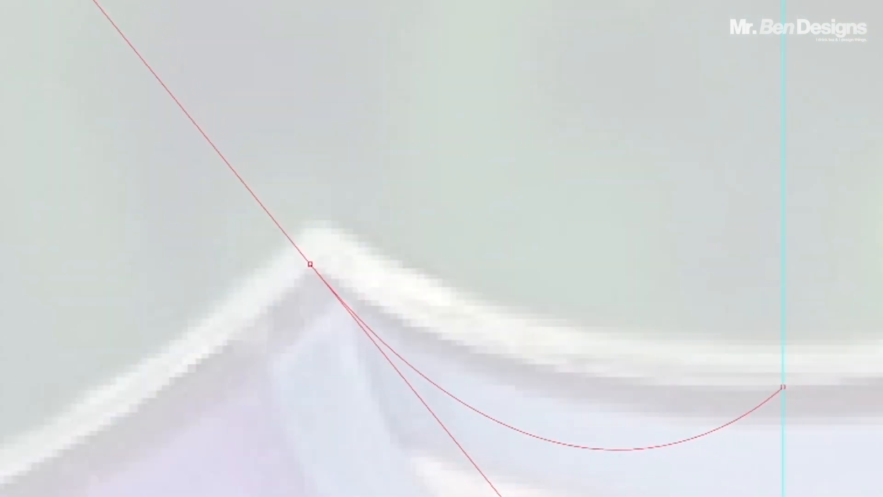
pyautogui.moveTo(92, 0); pyautogui.dragTo(103, 119)
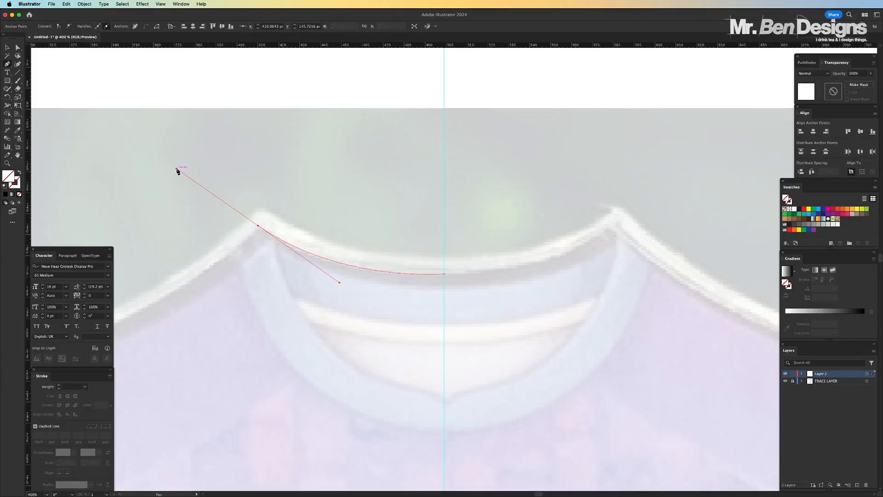
# Remove the outgoing handle from the anchor at the collar's left peak to make it a corner
pyautogui.moveTo(178, 172); pyautogui.dragTo(233, 223)
pyautogui.press('super+z')
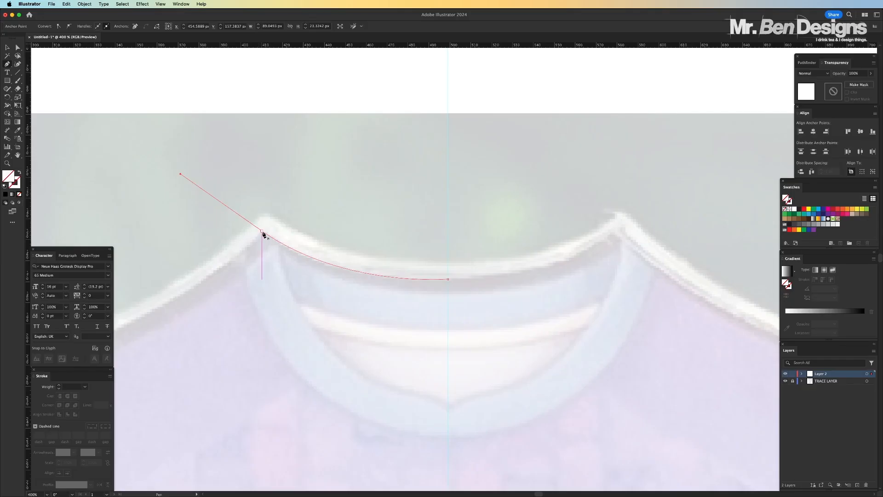
pyautogui.click(413, 249)
pyautogui.moveTo(261, 230); pyautogui.dragTo(301, 278)
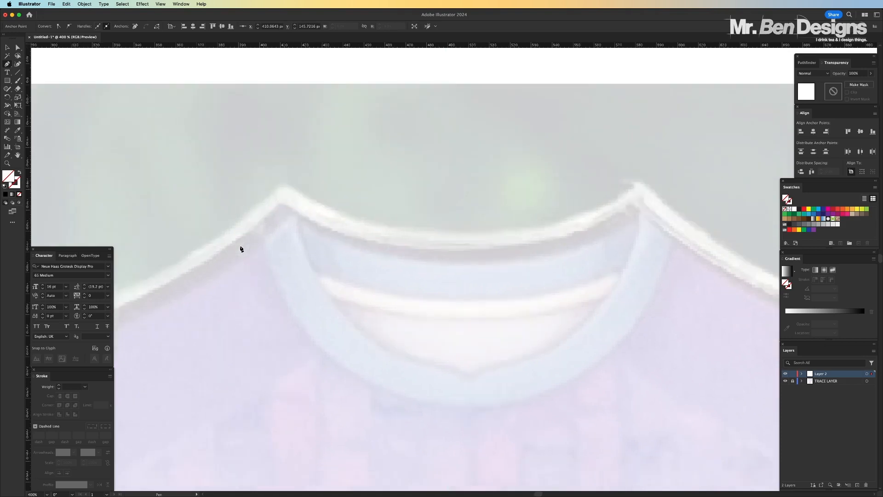
# Continue the path along the left shoulder seam, from the collar peak towards the outer shoulder
pyautogui.scroll(-3, 241, 249)
pyautogui.hscroll(-6, 241, 248)
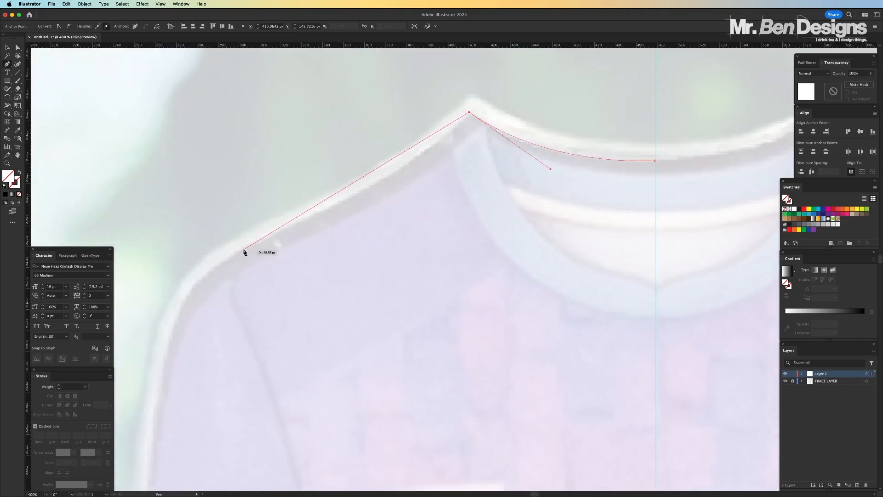
pyautogui.moveTo(349, 197); pyautogui.dragTo(193, 294)
pyautogui.click(349, 197)
pyautogui.moveTo(212, 272)
pyautogui.mouseDown()
pyautogui.moveTo(226, 258)
pyautogui.moveTo(221, 264)
pyautogui.mouseUp()
pyautogui.press('super+z')
pyautogui.press('super+z')
pyautogui.scroll(-3, 184, 288)
pyautogui.moveTo(282, 175); pyautogui.dragTo(253, 189)
# Give the path a black 2 pt stroke with no fill
pyautogui.click(16, 184)
pyautogui.click(5, 194)
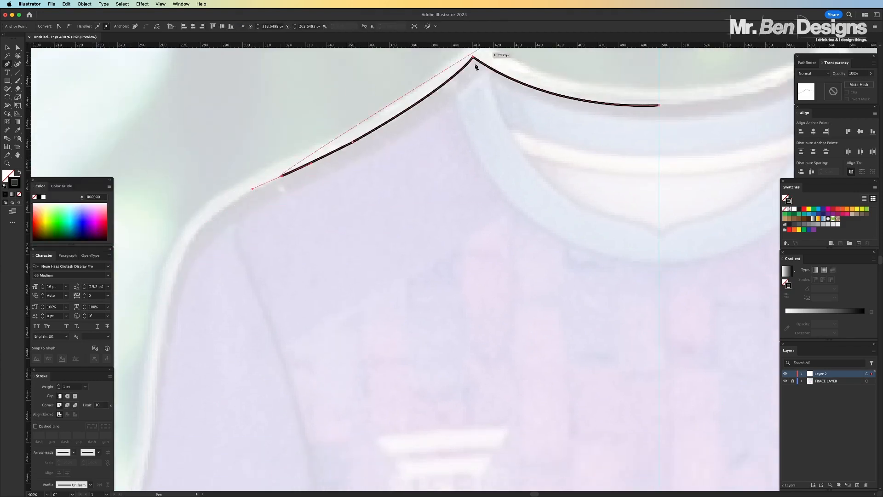
pyautogui.click(58, 385)
# Trace the outer edge of the left sleeve from the shoulder down and round its lower outer corner
pyautogui.moveTo(170, 304); pyautogui.dragTo(162, 393)
pyautogui.click(170, 304)
pyautogui.scroll(-4, 184, 297)
pyautogui.moveTo(212, 287); pyautogui.dragTo(146, 432)
pyautogui.click(212, 287)
pyautogui.scroll(-3, 203, 306)
pyautogui.click(175, 351)
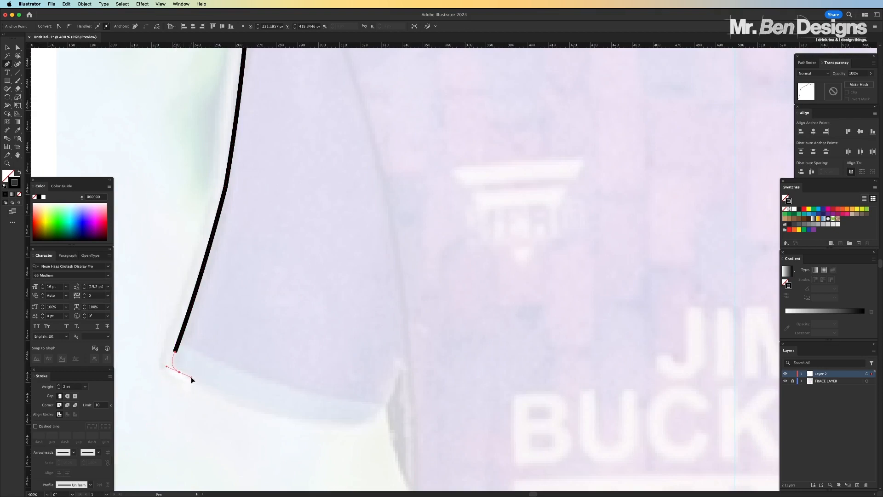
pyautogui.click(179, 371)
pyautogui.moveTo(355, 423); pyautogui.dragTo(473, 432)
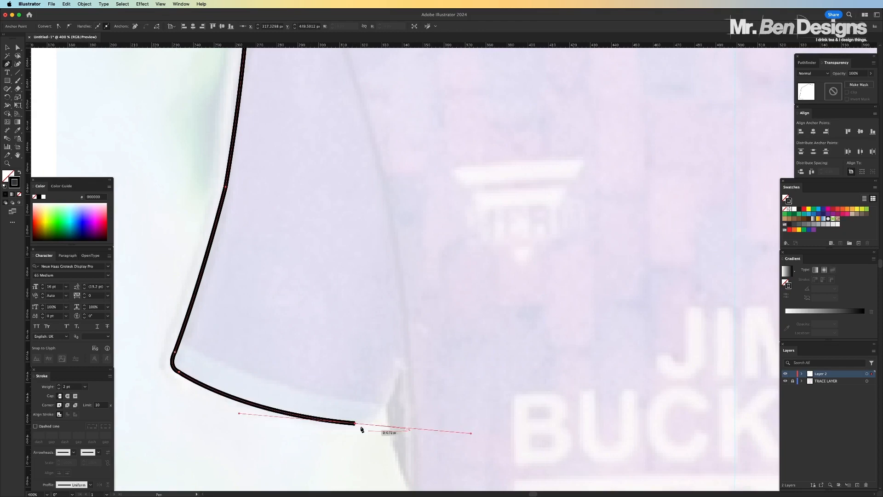
pyautogui.click(355, 423)
pyautogui.moveTo(380, 406); pyautogui.dragTo(382, 391)
pyautogui.press('super+z')
pyautogui.press('super+z')
pyautogui.press('super+z')
# Trace the left sleeve's hem to its inner end and add the small rounded corner near the armpit
pyautogui.moveTo(365, 424); pyautogui.dragTo(450, 428)
pyautogui.click(365, 425)
pyautogui.moveTo(382, 405); pyautogui.dragTo(385, 395)
pyautogui.click(382, 405)
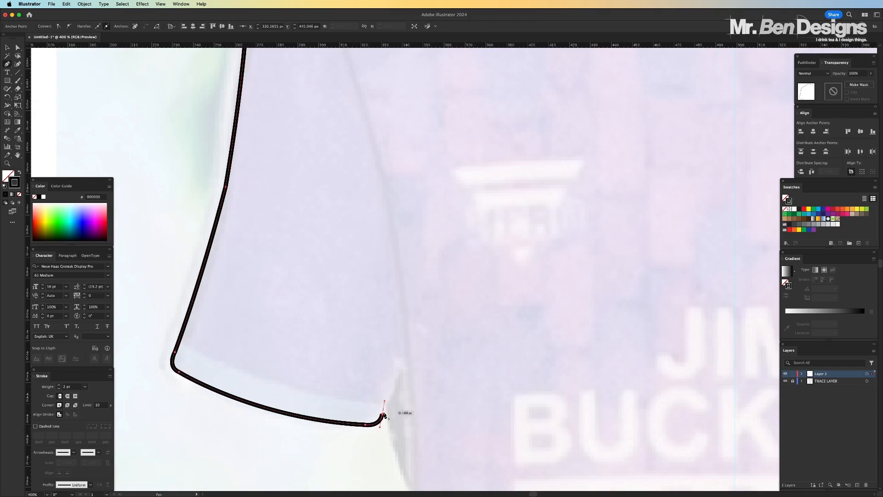
# Trace the left sleeve's inner edge from its rounded hem corner up to the armpit
pyautogui.moveTo(406, 348); pyautogui.dragTo(412, 334)
pyautogui.keyDown('super'); pyautogui.moveTo(382, 406); pyautogui.dragTo(382, 413); pyautogui.keyUp('super')
pyautogui.click(406, 348)
pyautogui.press('super+minus')
pyautogui.press('super+minus')
pyautogui.press('super+minus')
pyautogui.press('super+equal')
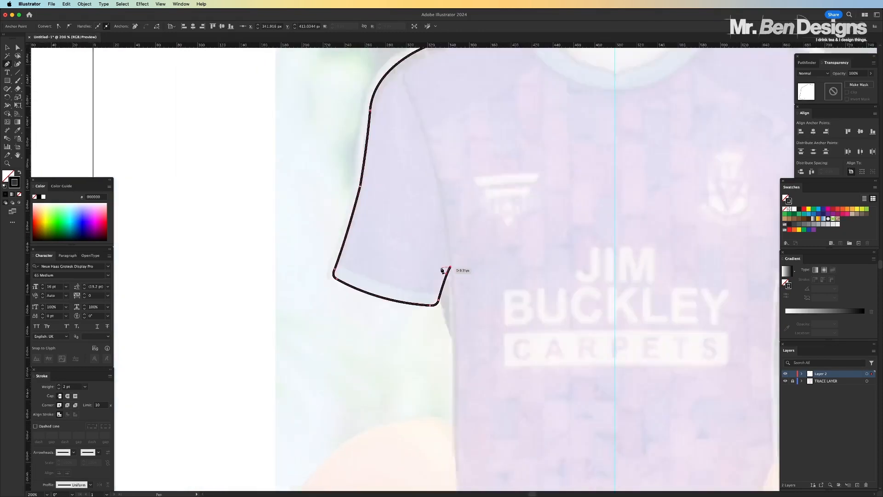
# Trace the left side of the shirt body down from the armpit and round its lower corner towards the hem
pyautogui.press('super+minus')
pyautogui.moveTo(445, 270); pyautogui.dragTo(345, 125)
pyautogui.moveTo(362, 342); pyautogui.dragTo(361, 457)
pyautogui.click(362, 342)
pyautogui.moveTo(359, 369); pyautogui.dragTo(434, 318)
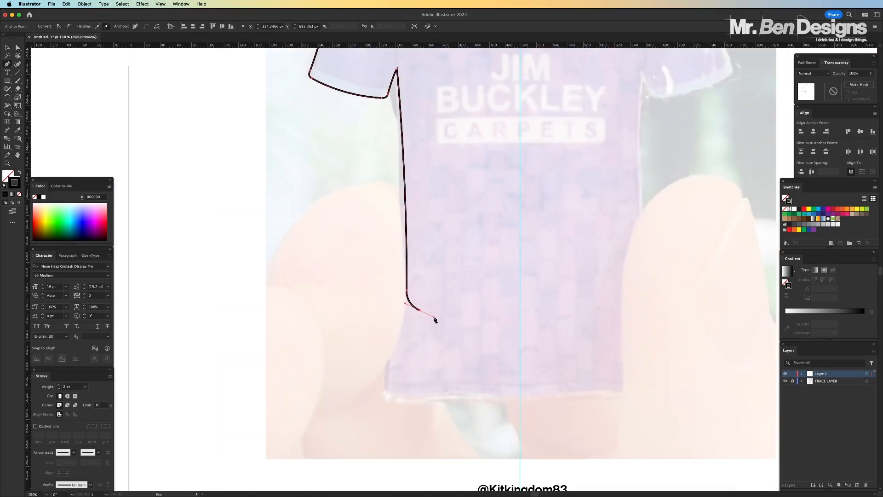
pyautogui.click(419, 310)
# Draw the curved bottom hem from the rounded corner to the centre guide and end the path
pyautogui.moveTo(521, 336); pyautogui.dragTo(564, 338)
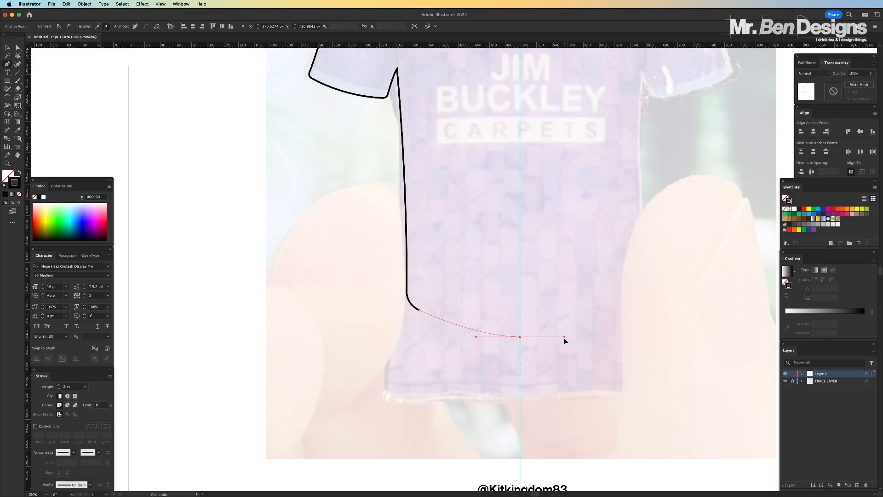
pyautogui.moveTo(559, 338); pyautogui.dragTo(560, 340)
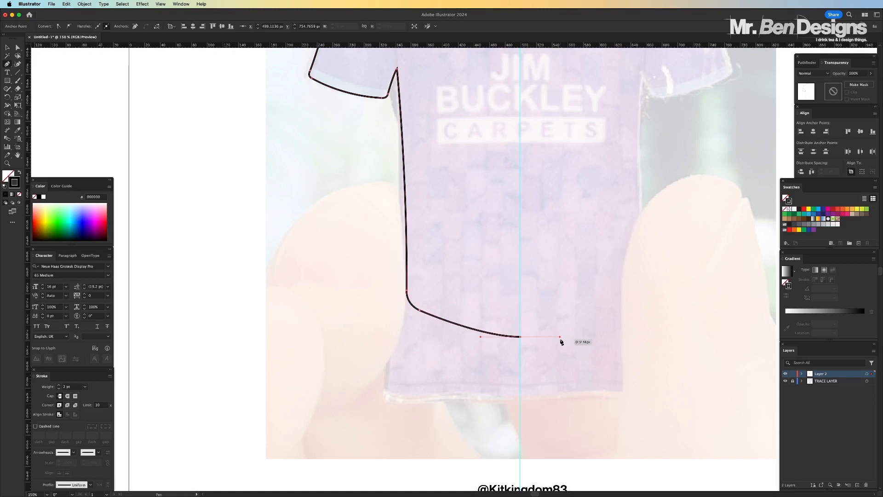
pyautogui.click(520, 337)
pyautogui.press('a')
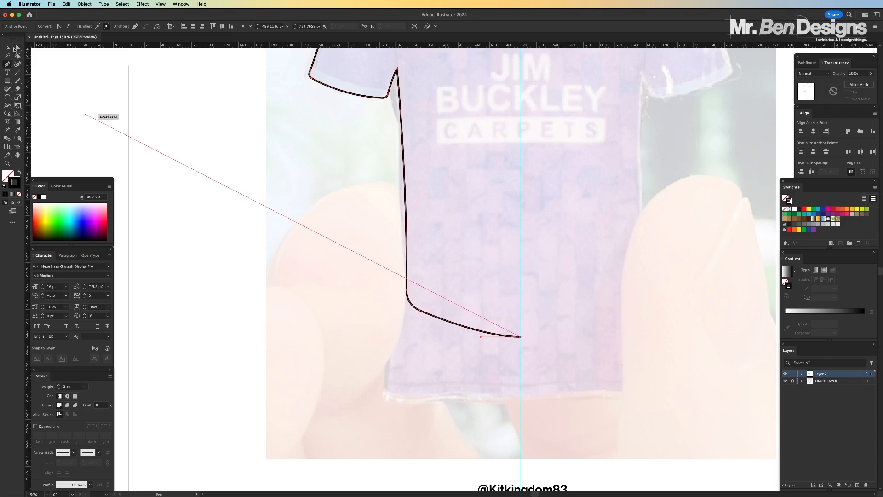
pyautogui.click(166, 157)
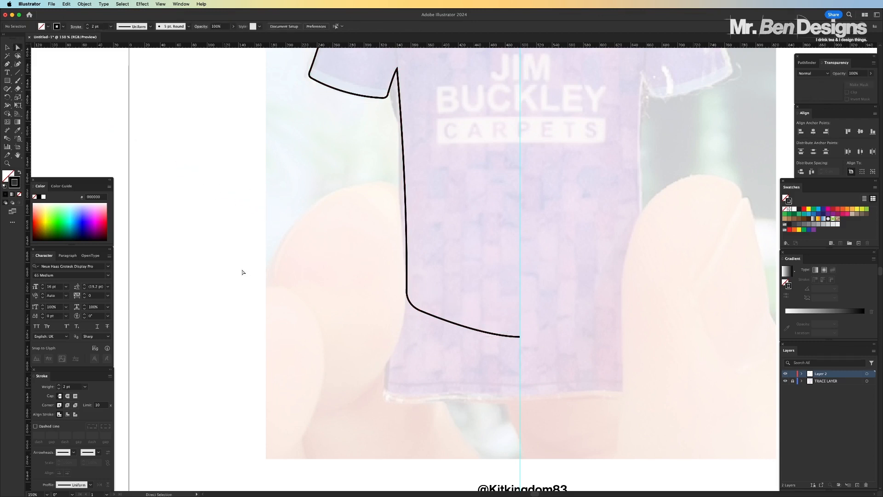
# Swap the half outline's fill and stroke to preview it as solid black, and hide the TRACE LAYER
pyautogui.scroll(-3, 243, 272)
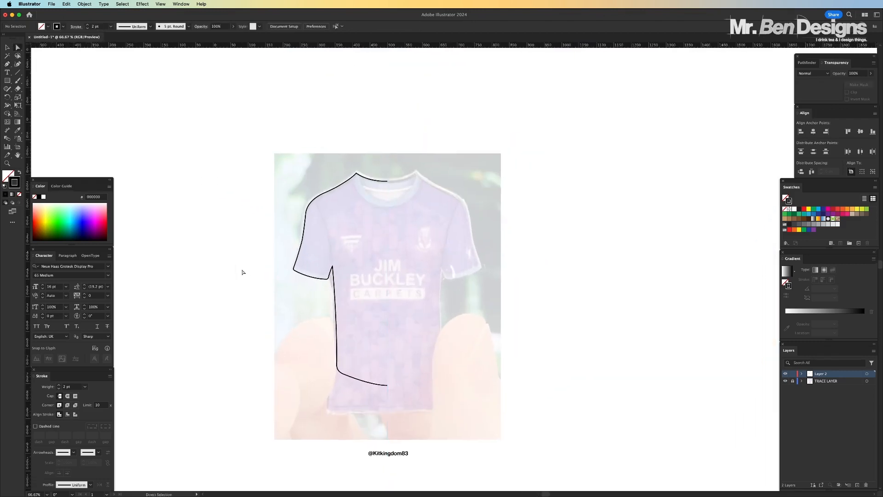
pyautogui.press('super+1')
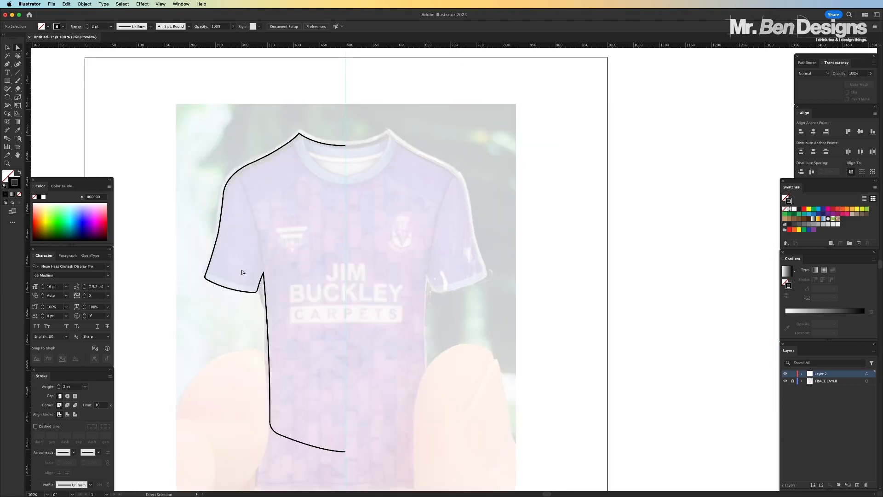
pyautogui.click(8, 48)
pyautogui.moveTo(292, 178); pyautogui.dragTo(293, 180)
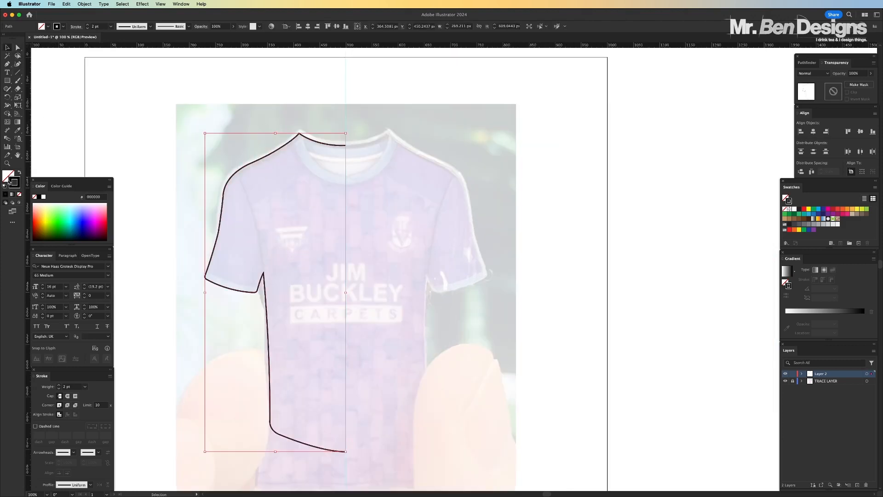
pyautogui.click(19, 172)
pyautogui.click(117, 128)
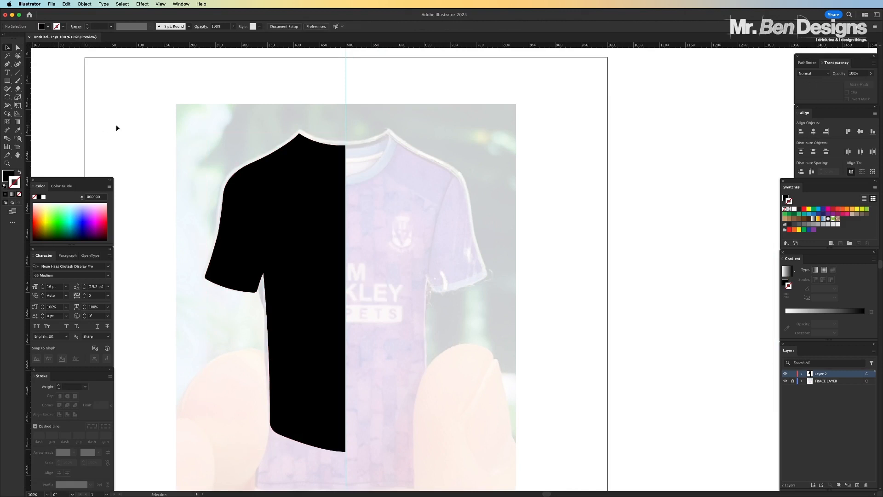
pyautogui.press('super+minus')
pyautogui.press('super+minus')
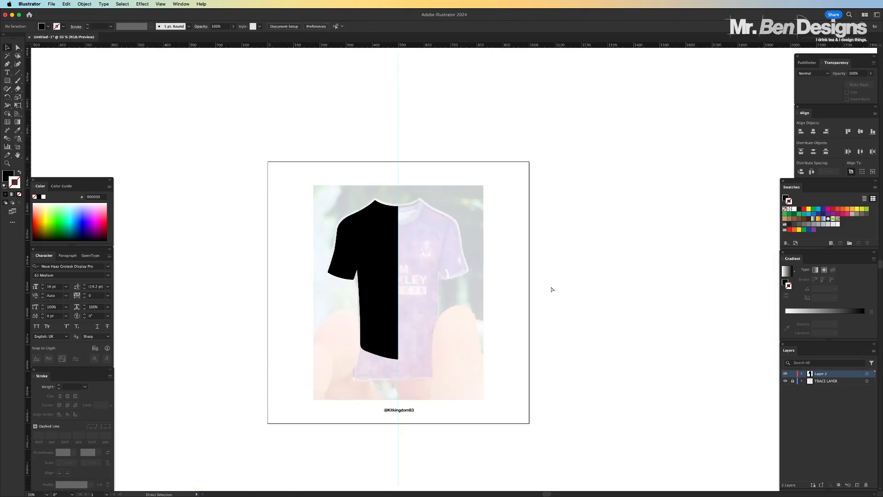
pyautogui.scroll(1, 449, 263)
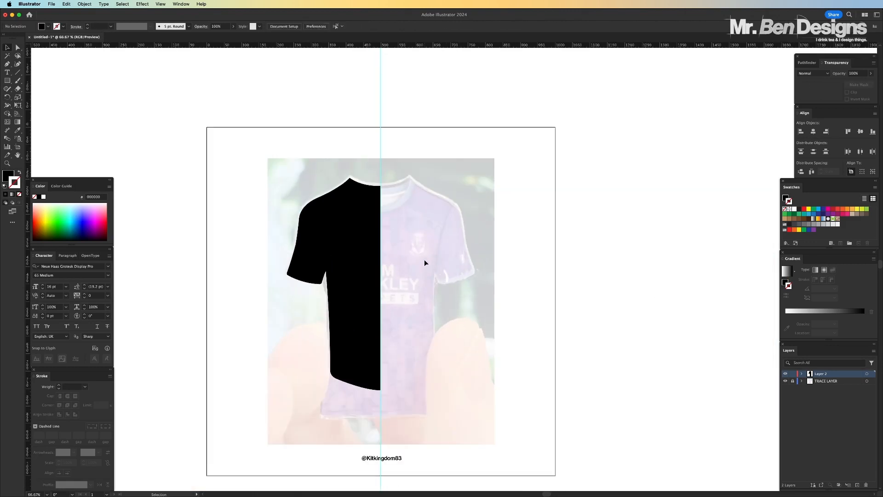
pyautogui.click(785, 381)
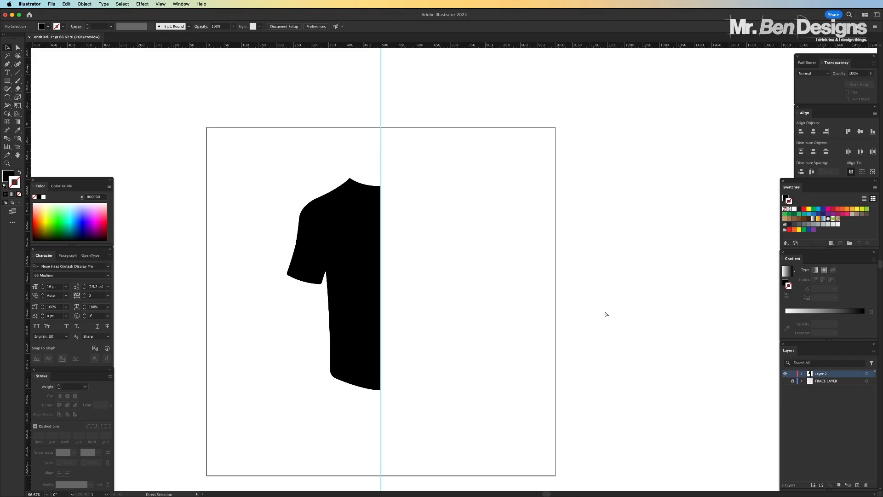
# Undo the layer hiding and the fill and stroke swap, and deselect the half outline
pyautogui.press('super+z')
pyautogui.press('super+z')
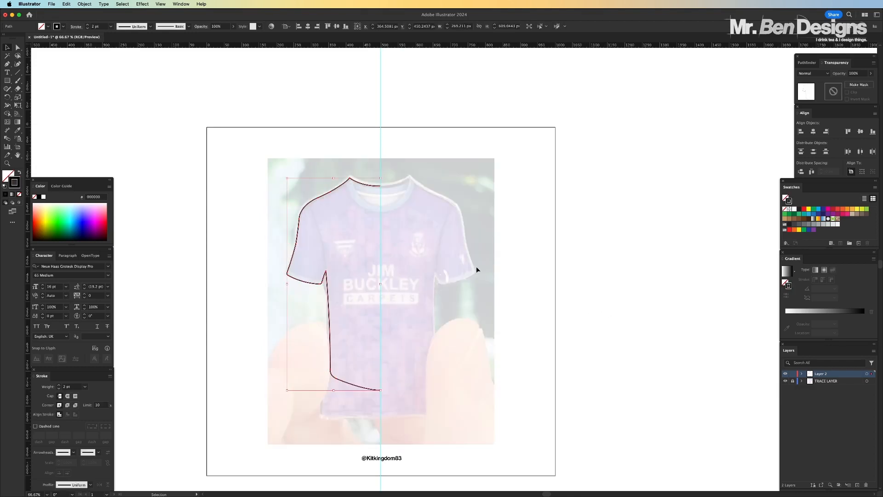
pyautogui.click(509, 249)
pyautogui.press('super+1')
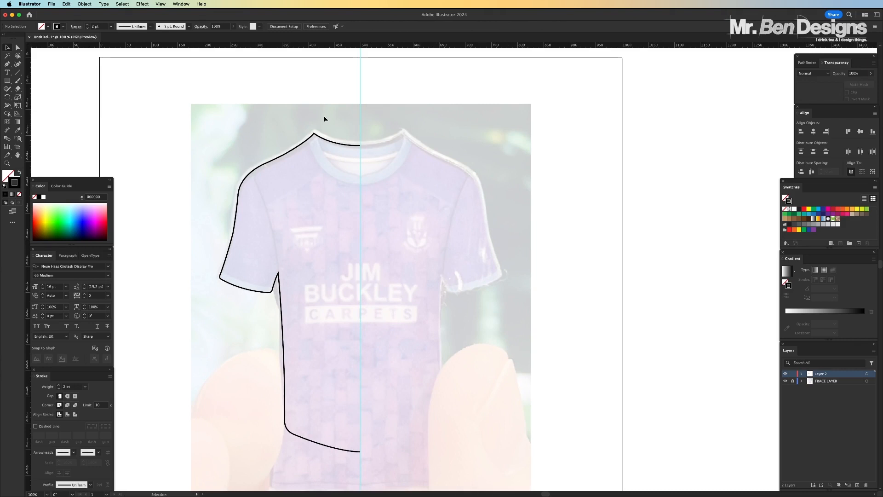
# Make a copy of the half shirt outline reflected across the vertical axis at 90°
pyautogui.click(327, 142)
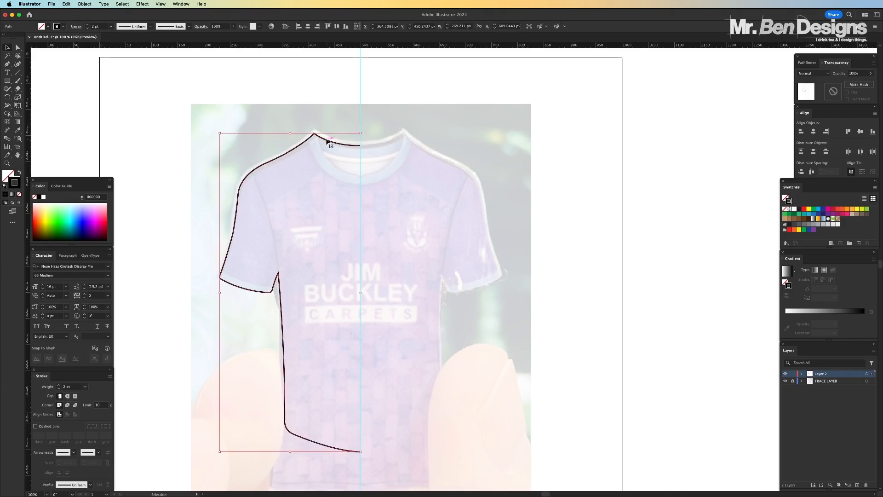
pyautogui.press('a')
pyautogui.press('v')
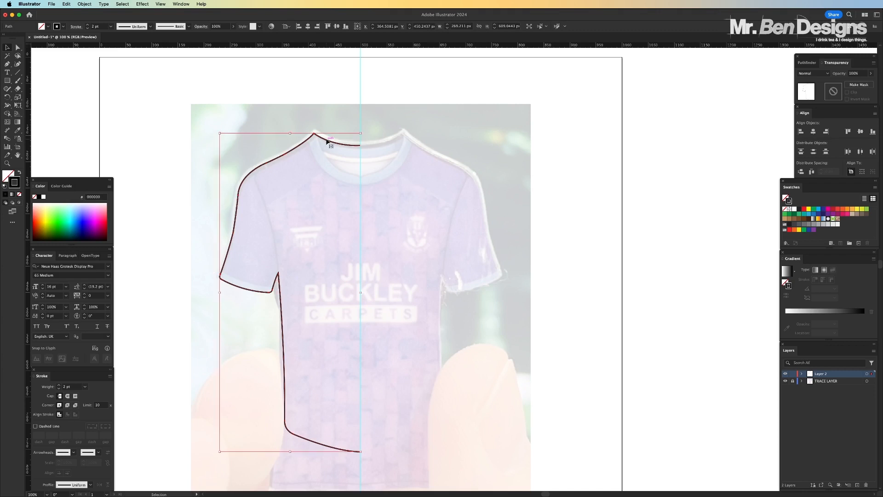
pyautogui.press('a')
pyautogui.press('v')
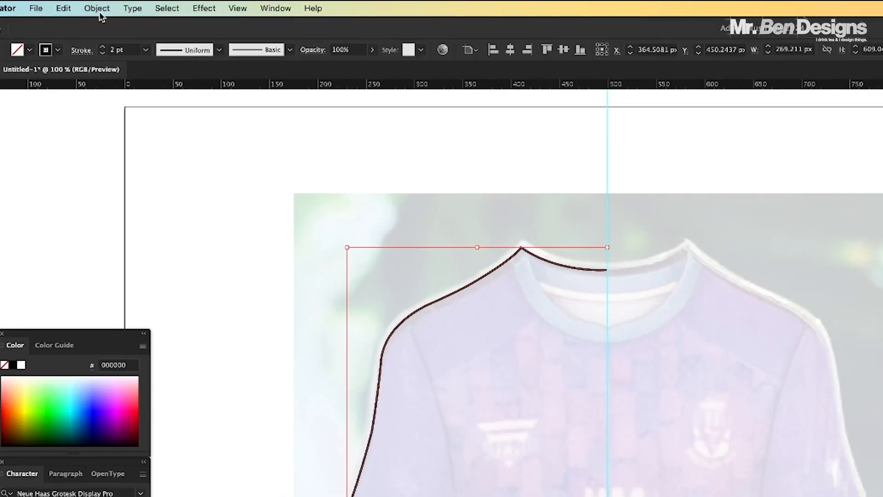
pyautogui.click(86, 4)
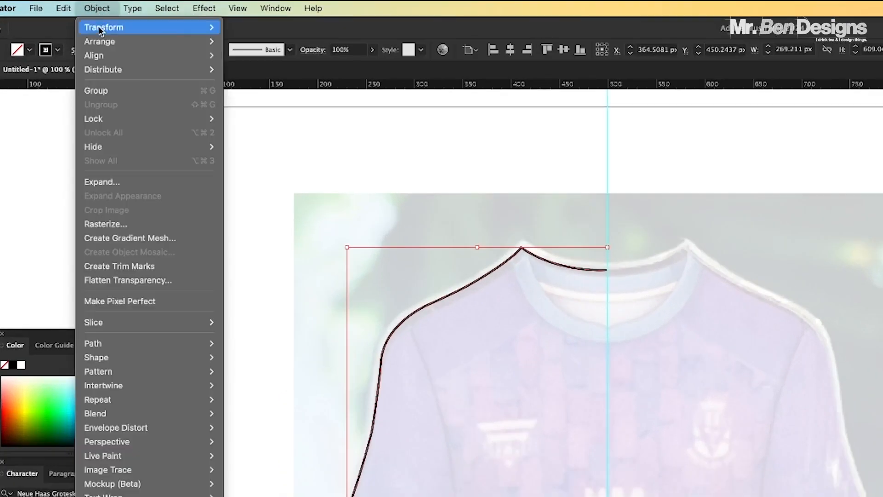
pyautogui.moveTo(101, 30)
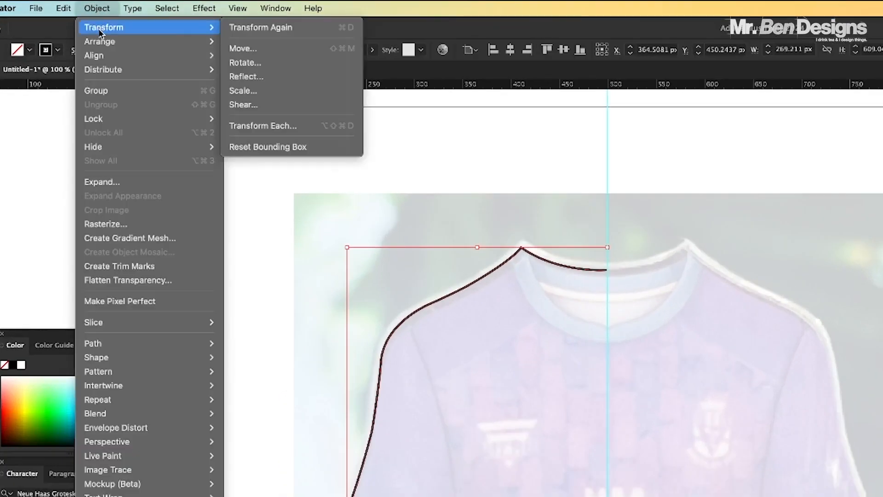
pyautogui.click(241, 77)
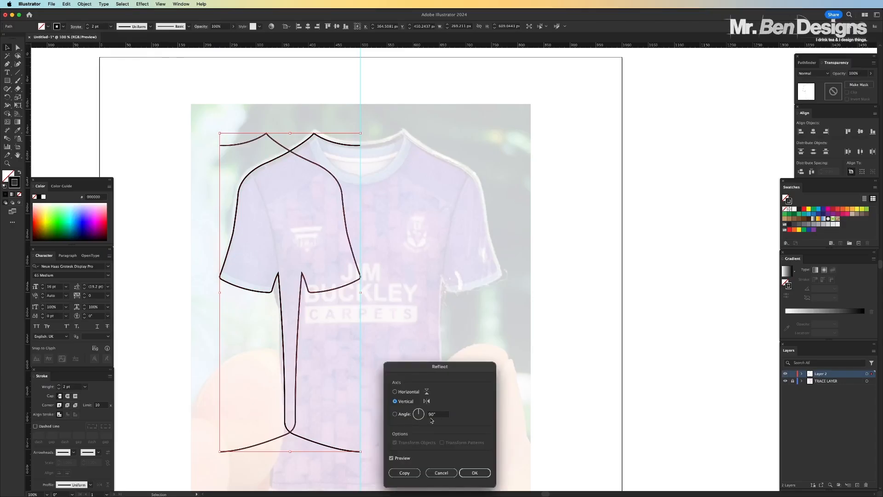
pyautogui.moveTo(458, 369); pyautogui.dragTo(473, 228)
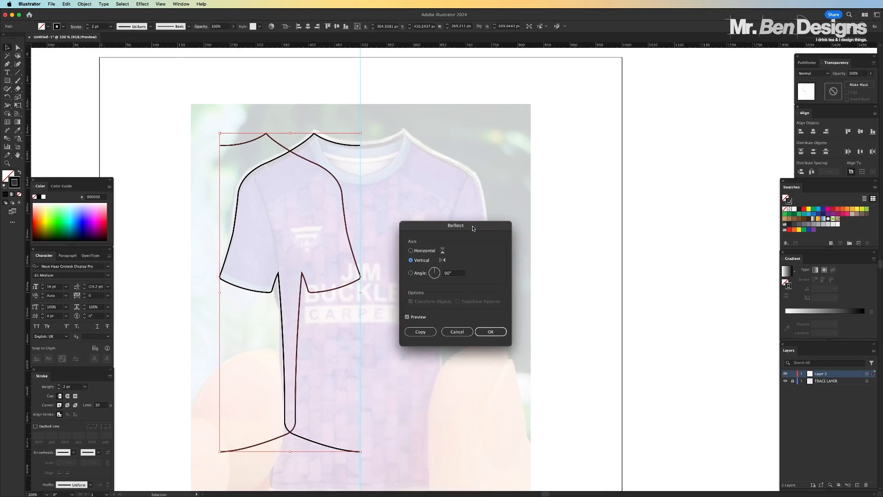
pyautogui.click(491, 332)
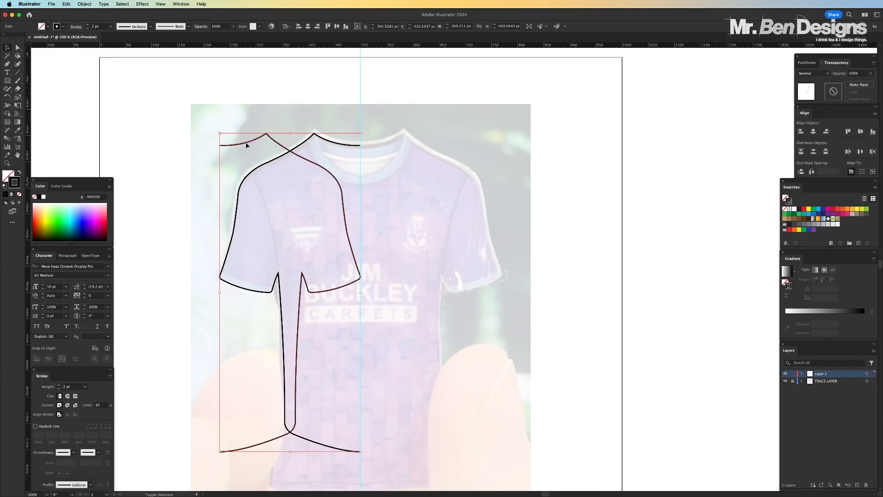
# Move the mirrored half horizontally onto the right side of the shirt so its open ends meet the centre guide
pyautogui.moveTo(246, 146); pyautogui.dragTo(392, 144)
pyautogui.keyDown('alt'); pyautogui.scroll(5, 392, 144); pyautogui.keyUp('alt')
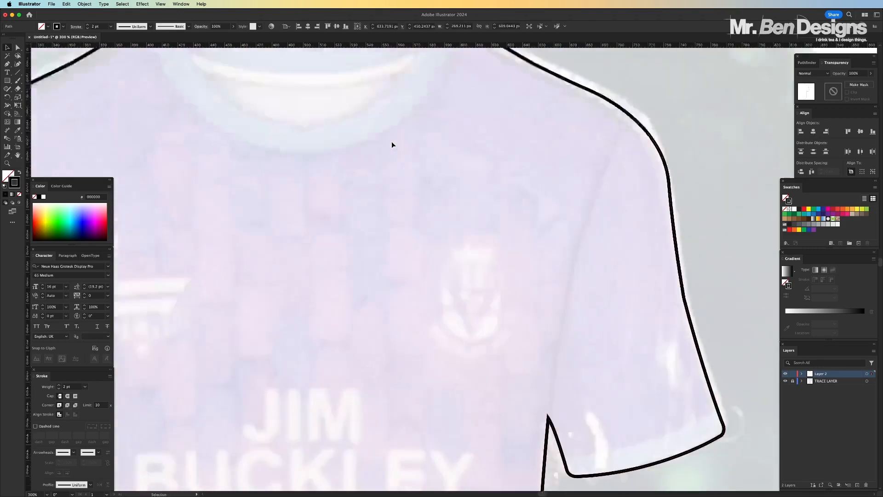
pyautogui.scroll(5, 392, 144)
pyautogui.scroll(-10, 393, 144)
pyautogui.keyDown('alt'); pyautogui.scroll(2, 392, 144); pyautogui.keyUp('alt')
pyautogui.scroll(10, 392, 144)
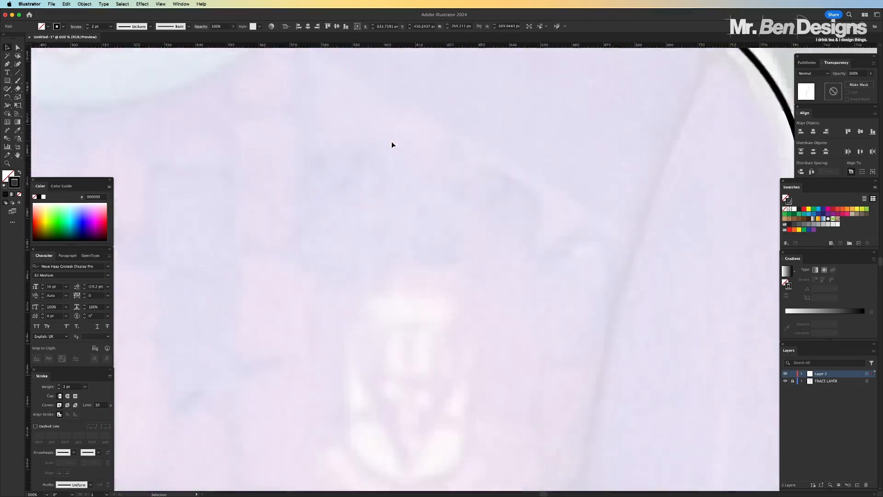
pyautogui.scroll(5, 392, 145)
pyautogui.hscroll(-5, 392, 144)
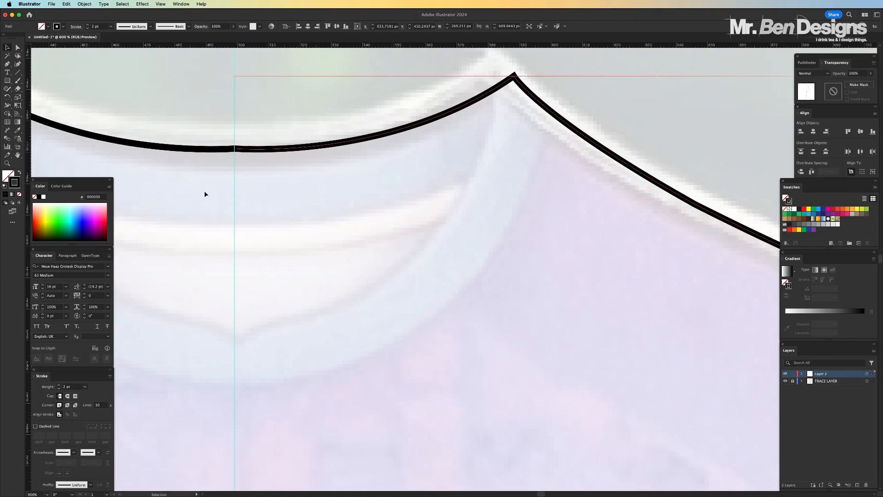
pyautogui.click(249, 208)
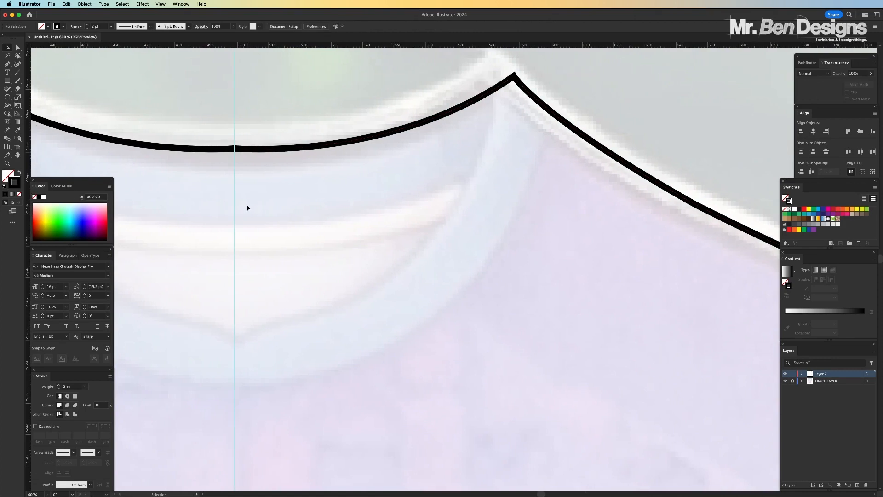
# Hide the guides and examine at high magnification how the two halves meet at the neckline's centre
pyautogui.press('a')
pyautogui.press('v')
pyautogui.scroll(3, 230, 138)
pyautogui.press('super+plus')
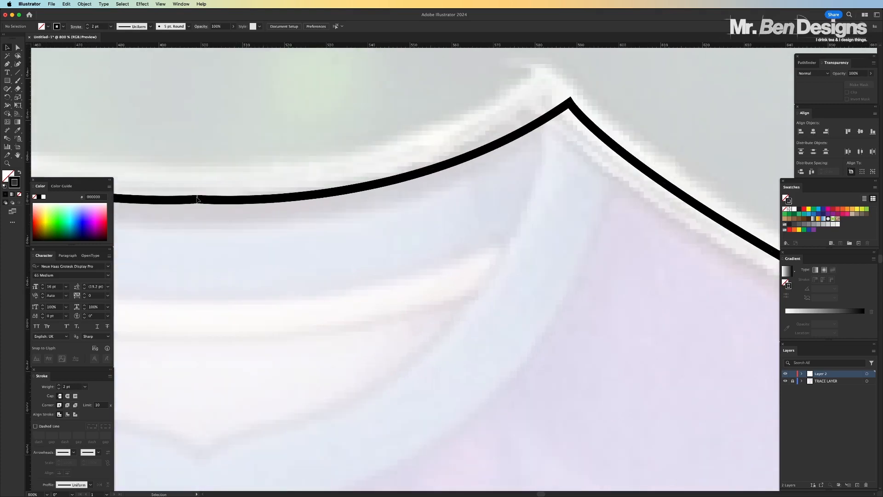
pyautogui.press('super+plus')
pyautogui.press('super+plus')
pyautogui.scroll(4, 197, 184)
pyautogui.hscroll(-10, 197, 183)
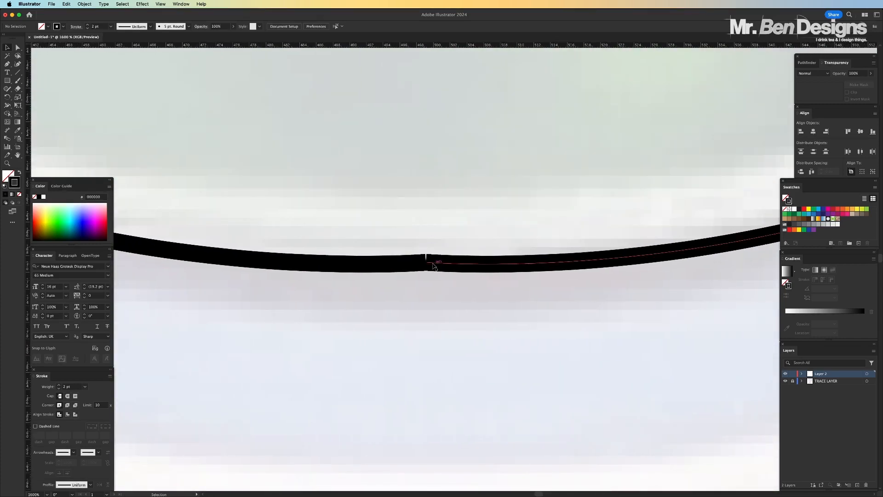
pyautogui.click(434, 265)
pyautogui.click(402, 222)
pyautogui.scroll(-10, 438, 241)
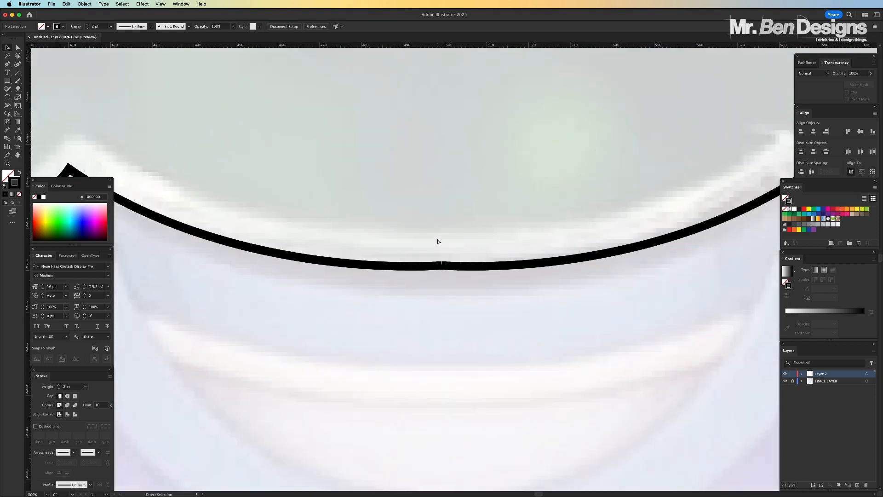
pyautogui.scroll(-3, 437, 241)
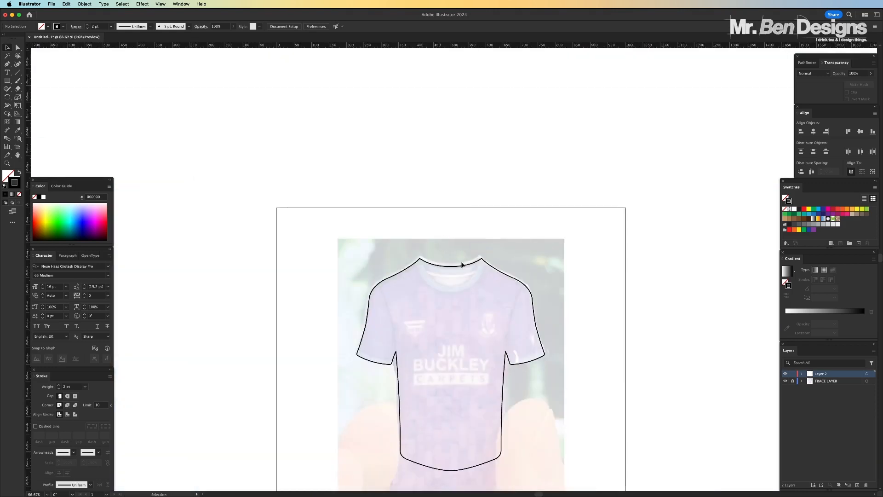
# Drag the right and left halves apart to test whether they are separate paths, and undo both moves
pyautogui.moveTo(468, 264)
pyautogui.mouseDown()
pyautogui.moveTo(524, 238)
pyautogui.moveTo(508, 224)
pyautogui.mouseUp()
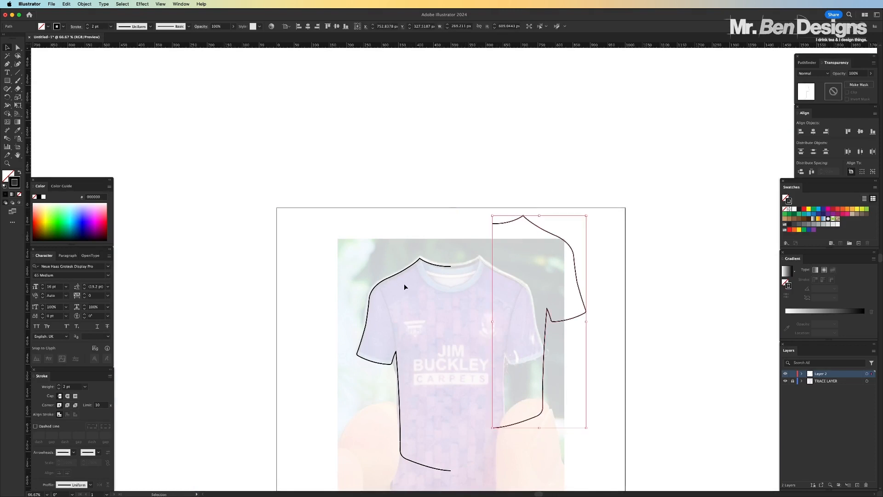
pyautogui.moveTo(400, 272); pyautogui.dragTo(359, 273)
pyautogui.press('super+z')
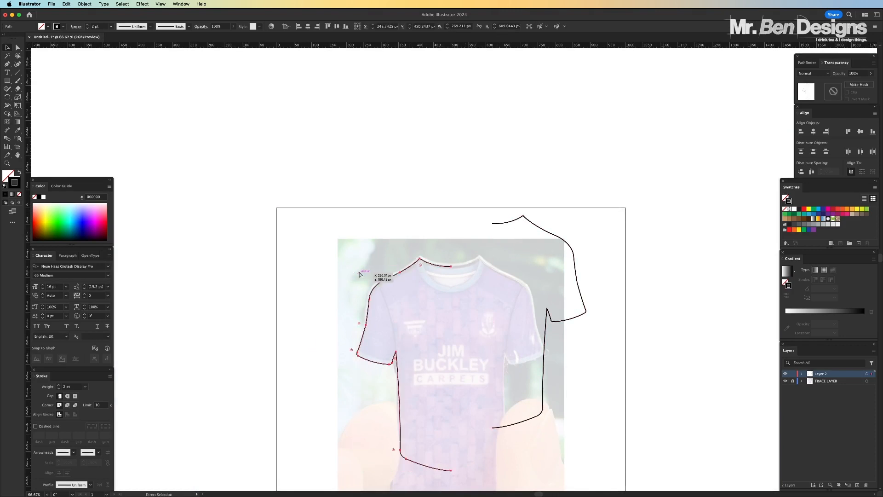
pyautogui.press('super+z')
pyautogui.press('v')
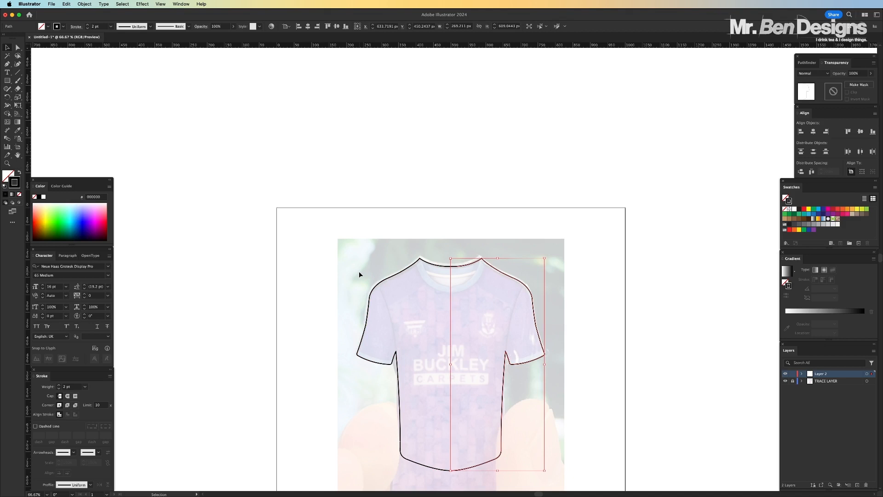
# Select both shirt halves and swap their fill and stroke so they are filled black without an outline
pyautogui.click(283, 188)
pyautogui.hscroll(1, 283, 189)
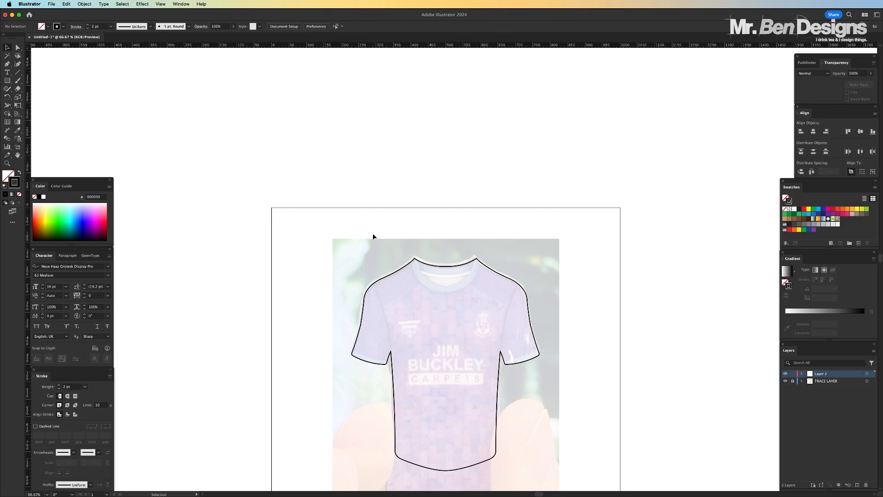
pyautogui.moveTo(375, 235); pyautogui.dragTo(564, 321)
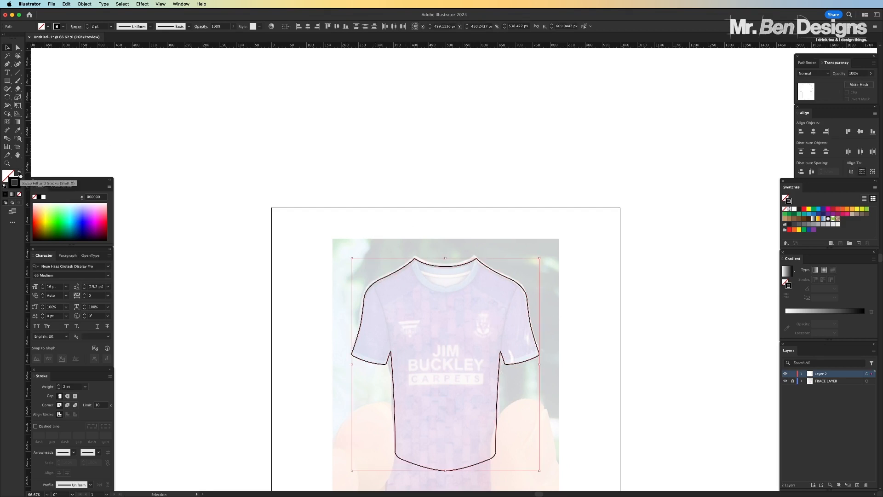
pyautogui.click(20, 174)
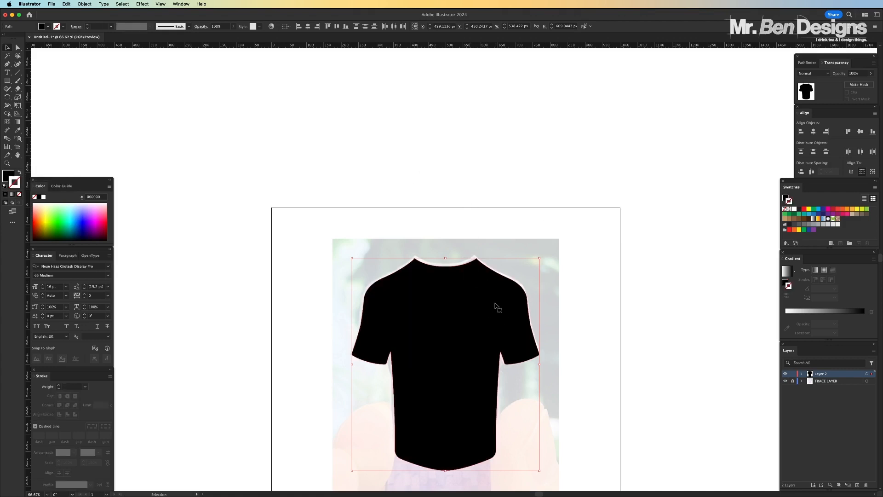
# Pull the black right half away from the left one to test whether they are separate, and undo the move
pyautogui.press('shift+super+a')
pyautogui.moveTo(461, 309); pyautogui.dragTo(565, 256)
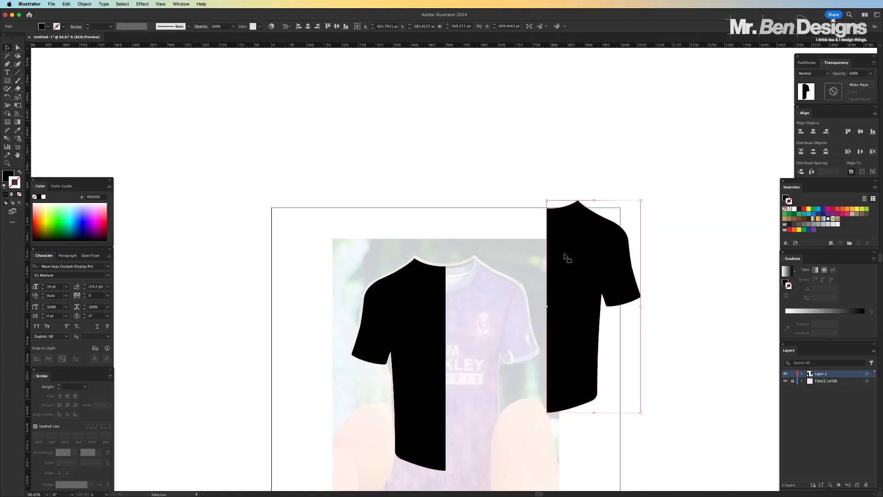
pyautogui.press('super+z')
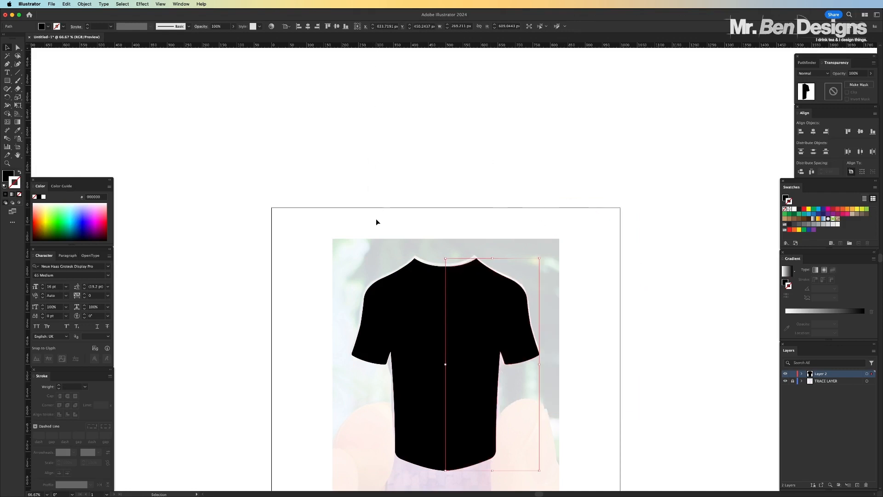
# Combine both black halves with Pathfinder's Merge, test-move the resulting shirt shape, and undo that move
pyautogui.moveTo(348, 222); pyautogui.dragTo(540, 307)
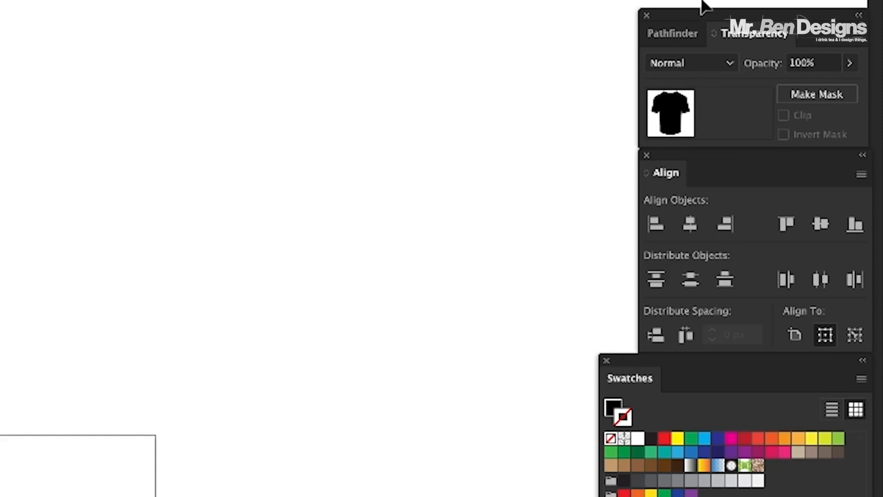
pyautogui.click(813, 64)
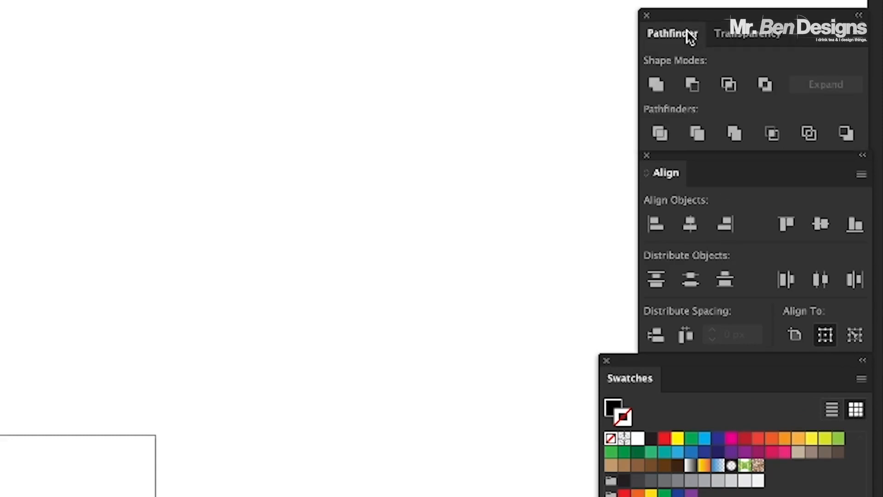
pyautogui.click(738, 133)
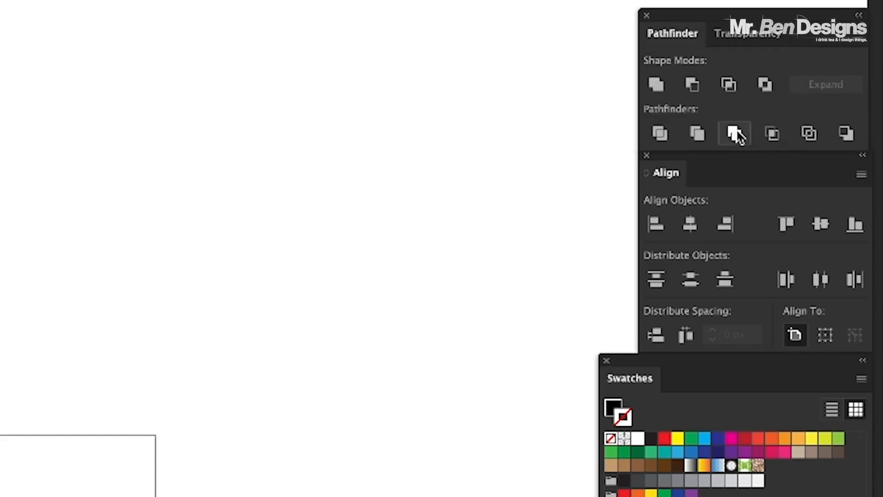
pyautogui.click(564, 160)
pyautogui.moveTo(459, 345)
pyautogui.mouseDown()
pyautogui.moveTo(461, 294)
pyautogui.moveTo(456, 335)
pyautogui.moveTo(474, 349)
pyautogui.moveTo(434, 327)
pyautogui.mouseUp()
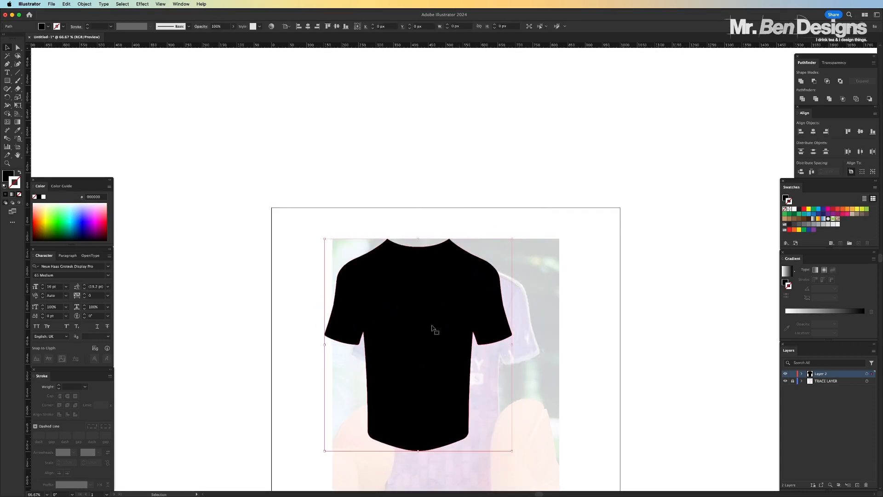
pyautogui.press('super+z')
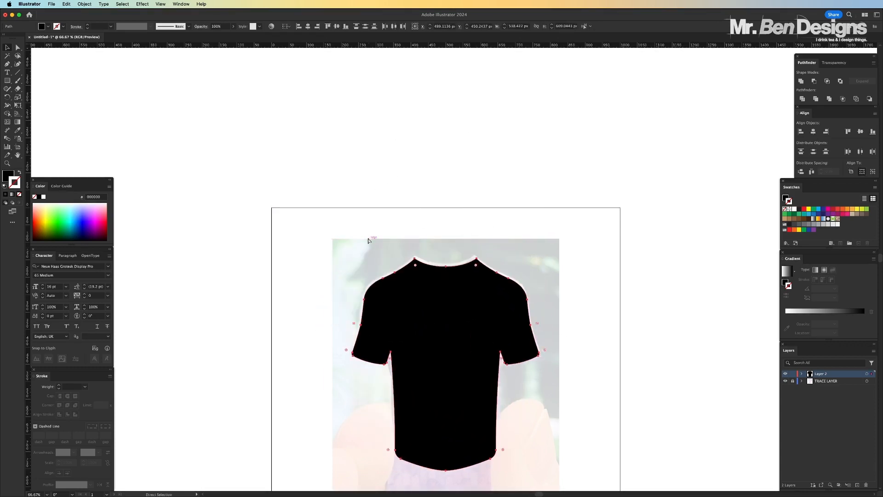
# Undo the merge and the fill swap so both halves are separate outlines in position, and deselect them
pyautogui.press('super+z')
pyautogui.press('super+z')
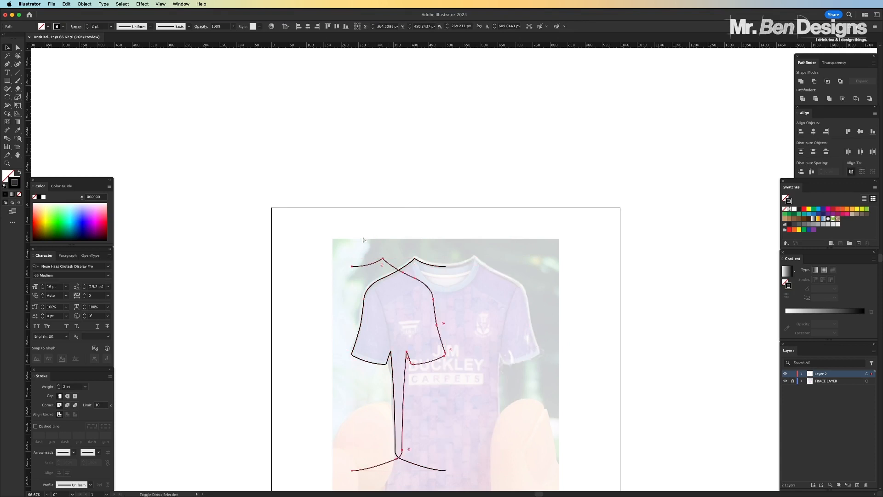
pyautogui.press('super+shift+z')
pyautogui.click(361, 222)
# Average the two halves' end anchor points at the neckline's centre along both axes
pyautogui.press('super+equal')
pyautogui.press('super+equal')
pyautogui.press('super+equal')
pyautogui.press('super+equal')
pyautogui.press('super+equal')
pyautogui.press('super+equal')
pyautogui.press('super+equal')
pyautogui.press('super+equal')
pyautogui.press('super+equal')
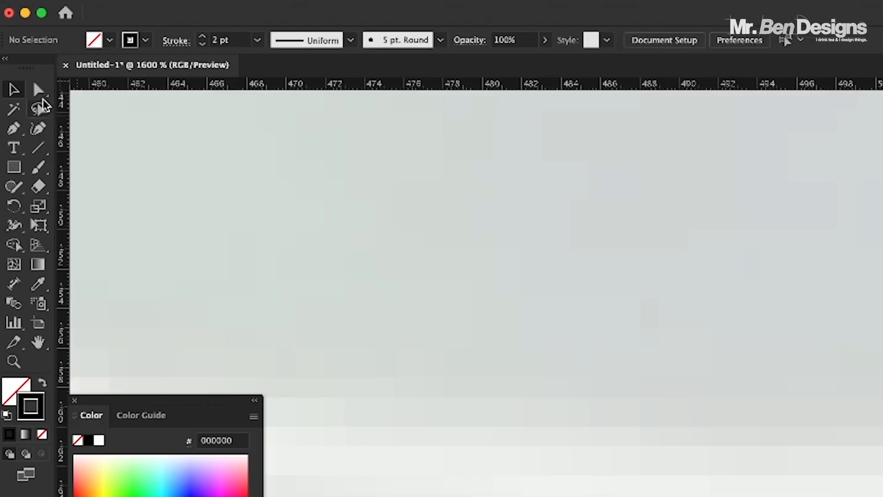
pyautogui.click(35, 82)
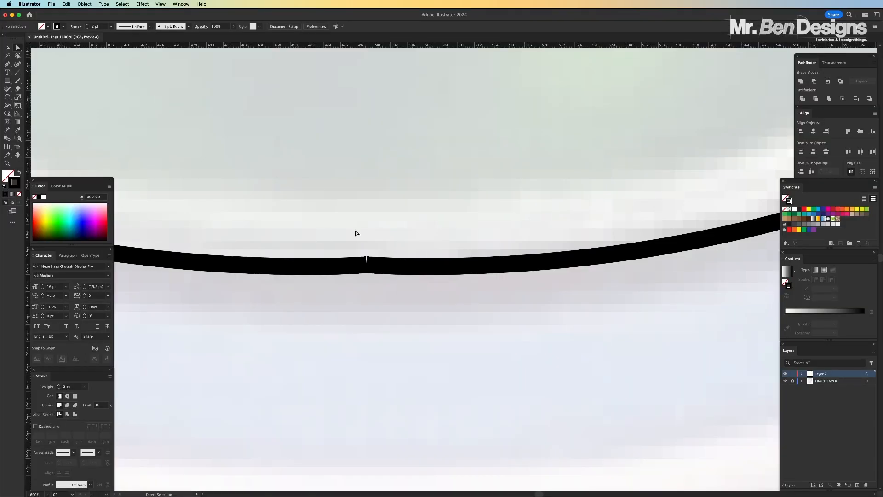
pyautogui.moveTo(320, 219); pyautogui.dragTo(422, 319)
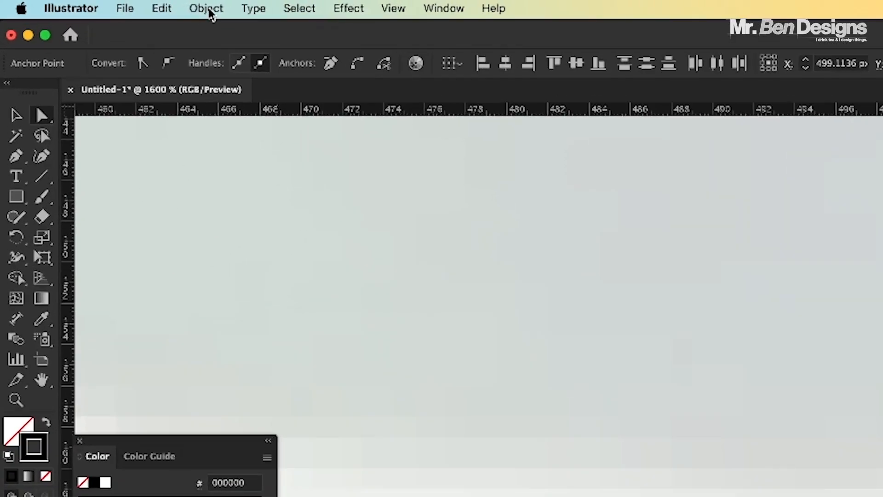
pyautogui.click(128, 6)
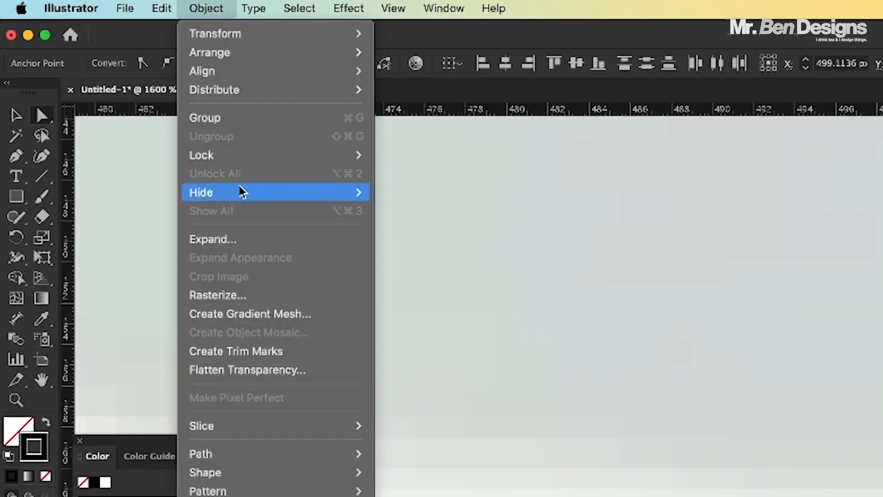
pyautogui.moveTo(144, 281)
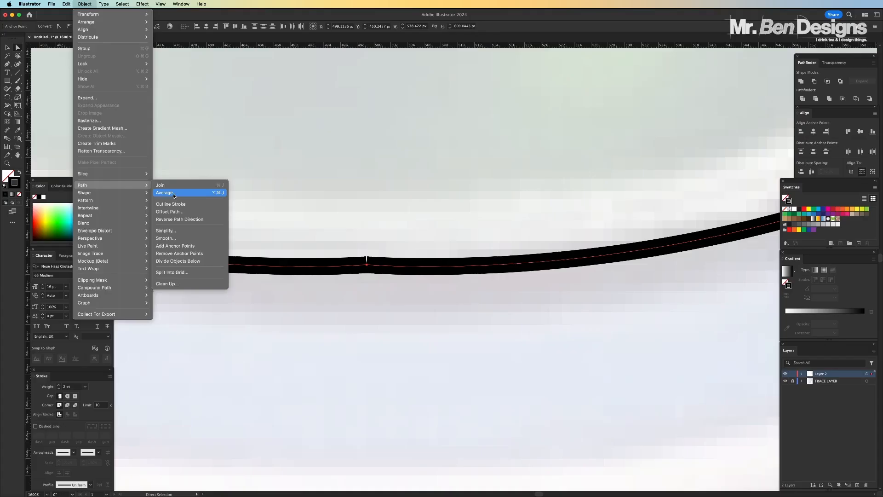
pyautogui.click(173, 193)
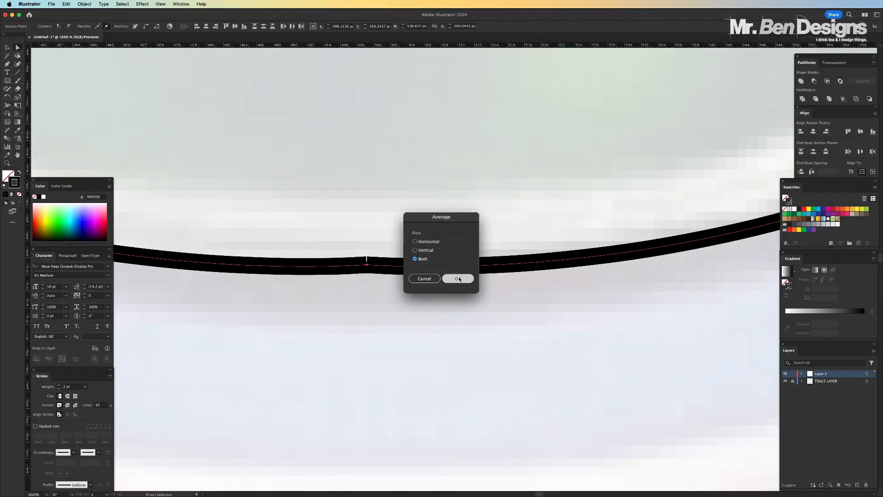
pyautogui.click(502, 354)
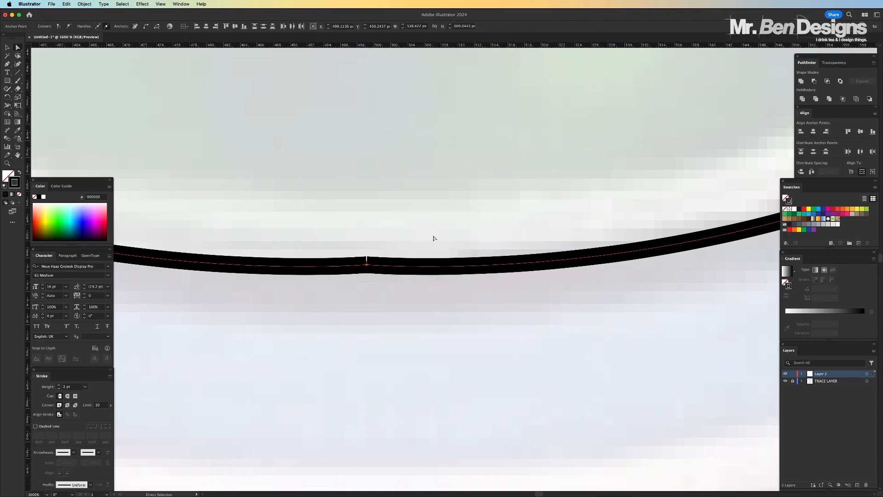
# Join the two overlapping end points at the neckline's centre into one continuous path
pyautogui.press('v')
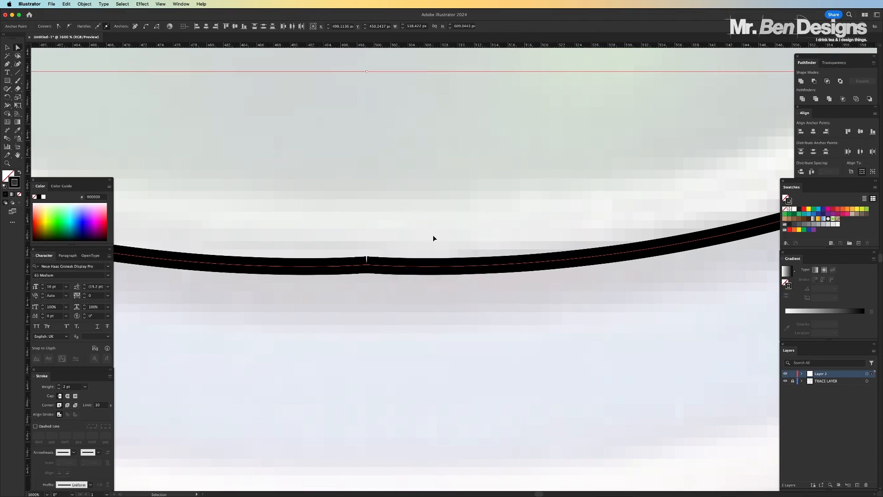
pyautogui.press('a')
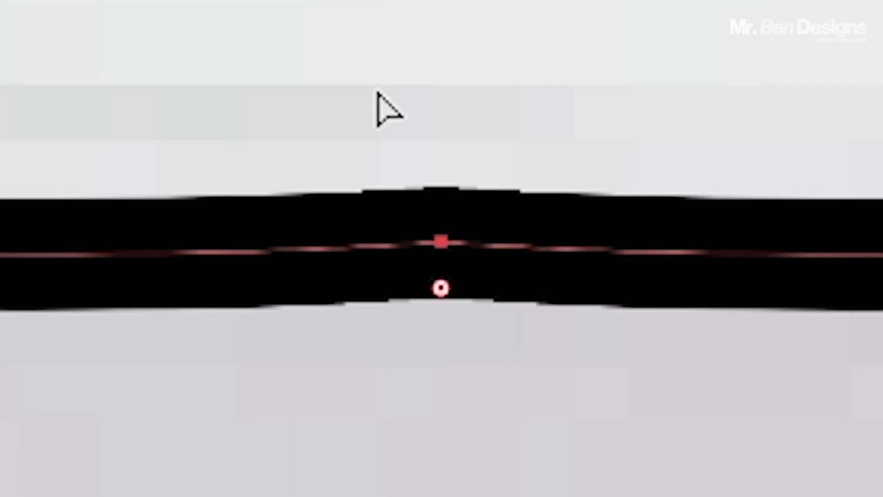
pyautogui.press('super+z')
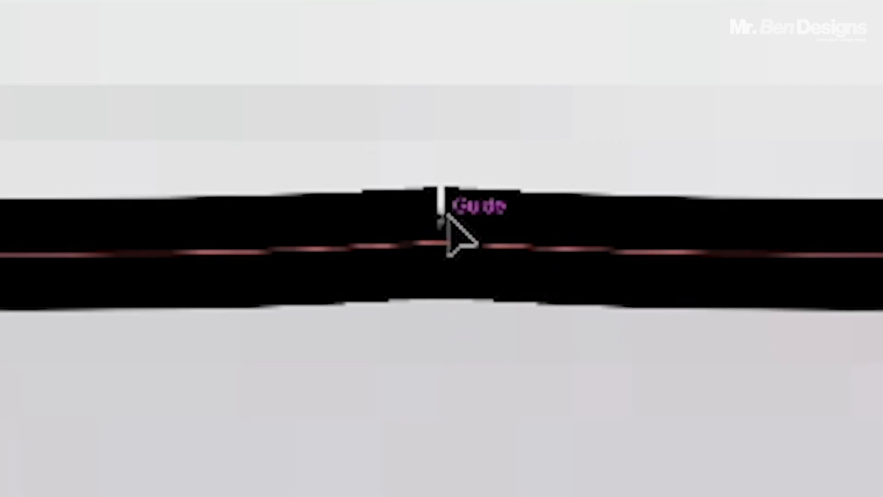
pyautogui.press('super+j')
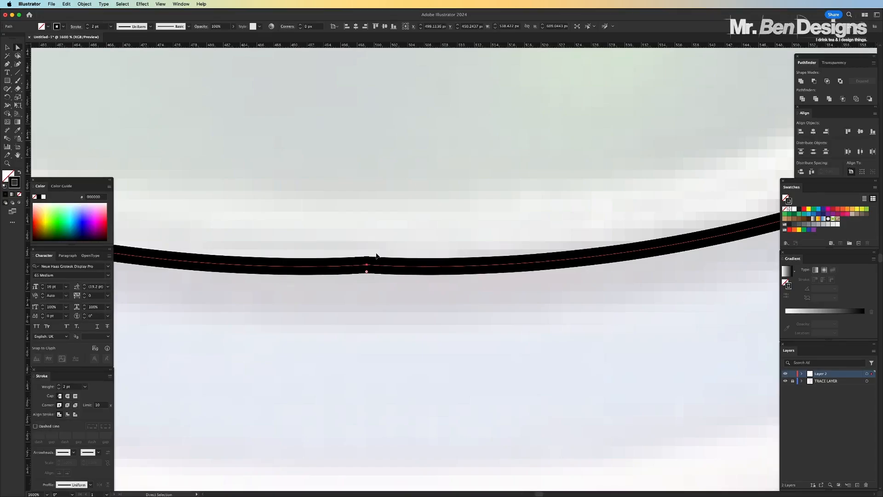
# Join the two halves' end points at the centre of the shirt's hem, closing the outline
pyautogui.press('super+minus')
pyautogui.press('super+minus')
pyautogui.press('super+minus')
pyautogui.press('super+minus')
pyautogui.press('super+minus')
pyautogui.press('super+minus')
pyautogui.scroll(-5, 377, 254)
pyautogui.scroll(-1, 377, 257)
pyautogui.click(422, 328)
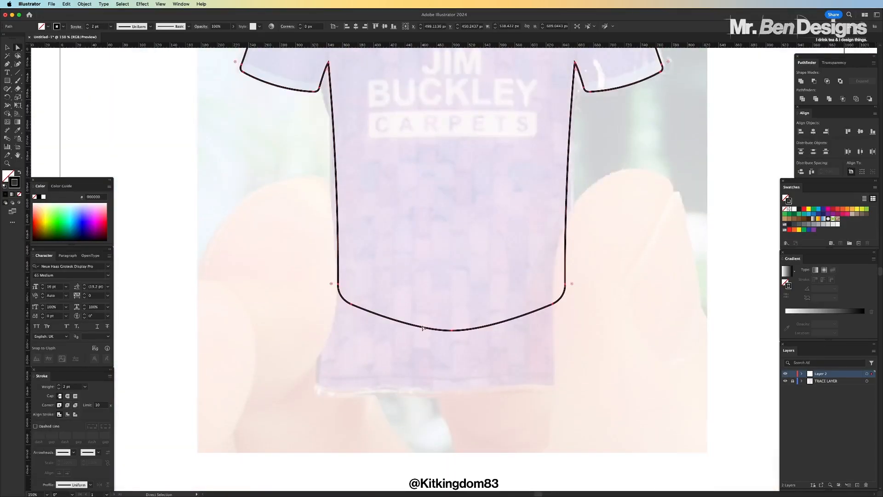
pyautogui.click(438, 320)
pyautogui.moveTo(437, 318); pyautogui.dragTo(467, 350)
pyautogui.press('super+plus')
pyautogui.press('super+plus')
pyautogui.press('super+plus')
pyautogui.press('super+plus')
pyautogui.press('super+plus')
pyautogui.press('super+plus')
pyautogui.press('super+plus')
pyautogui.press('super+plus')
pyautogui.press('super+plus')
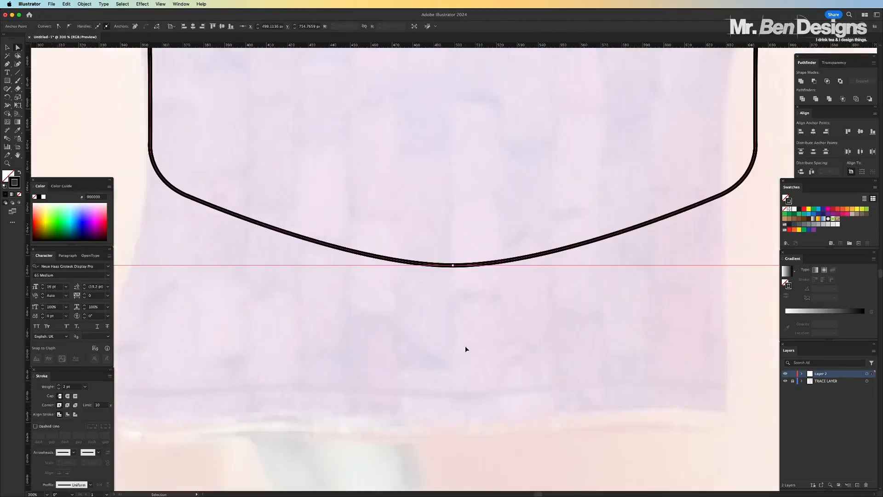
pyautogui.click(446, 212)
# Examine the curve at the neckline's centre join at several magnifications
pyautogui.press('super+minus')
pyautogui.press('super+minus')
pyautogui.press('super+minus')
pyautogui.press('super+minus')
pyautogui.press('super+minus')
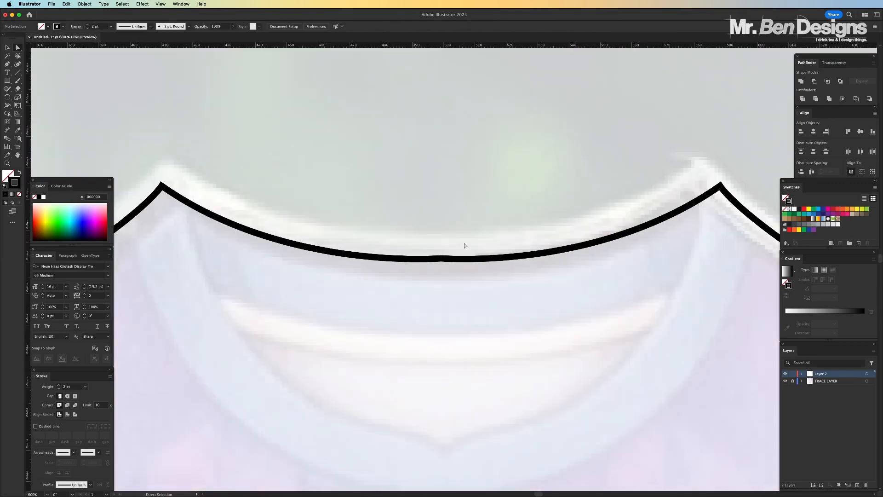
pyautogui.press('super+plus')
pyautogui.press('super+plus')
pyautogui.press('super+plus')
pyautogui.press('super+plus')
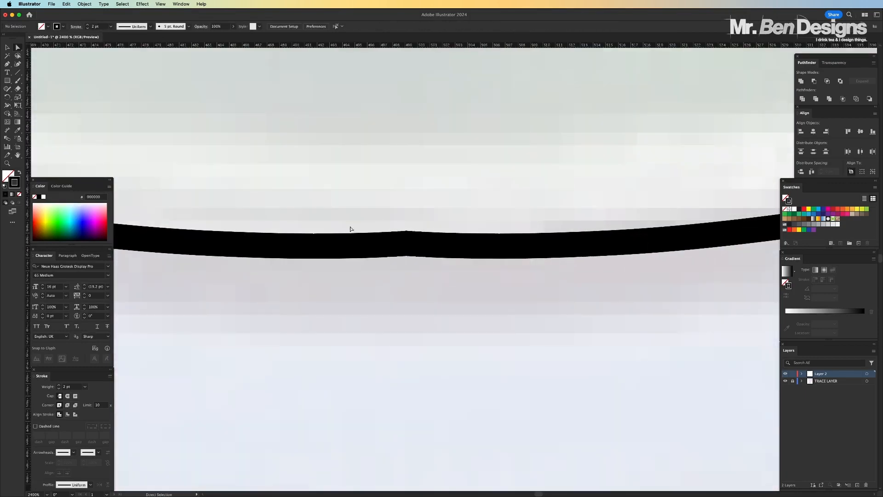
pyautogui.press('super+minus')
pyautogui.press('super+minus')
pyautogui.press('super+minus')
pyautogui.press('super+minus')
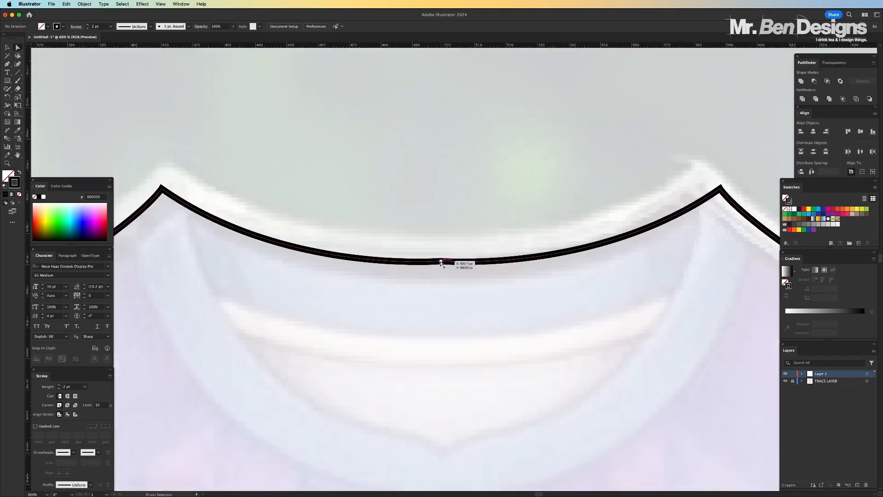
# Try to smooth the neckline's centre by pulling the curve handles on both sides up towards the collar points
pyautogui.click(441, 262)
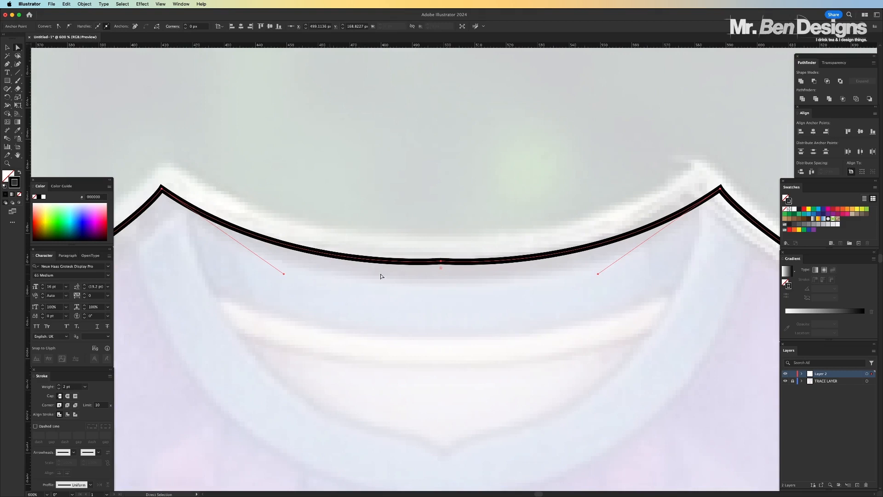
pyautogui.moveTo(283, 272); pyautogui.dragTo(266, 262)
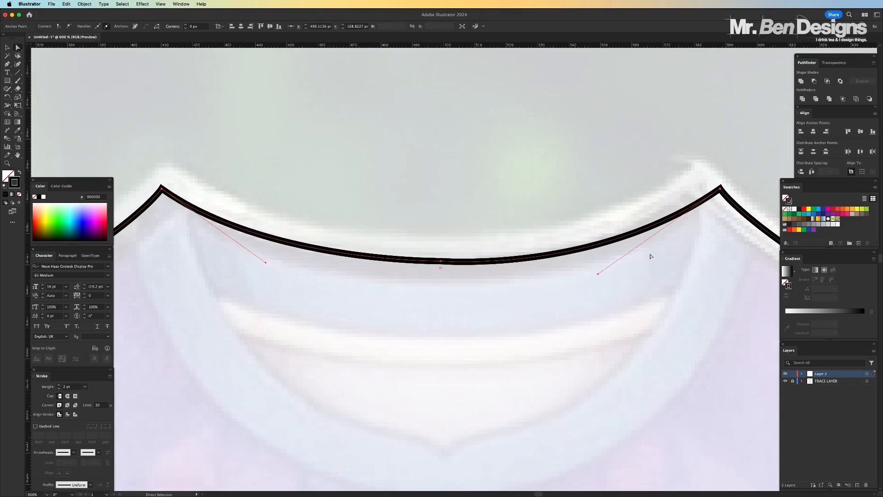
pyautogui.moveTo(601, 274); pyautogui.dragTo(623, 260)
pyautogui.press('v')
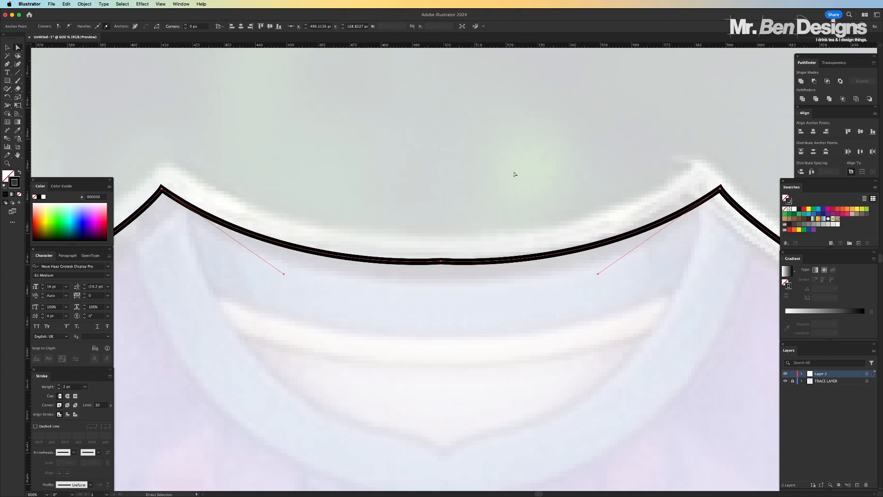
pyautogui.click(516, 175)
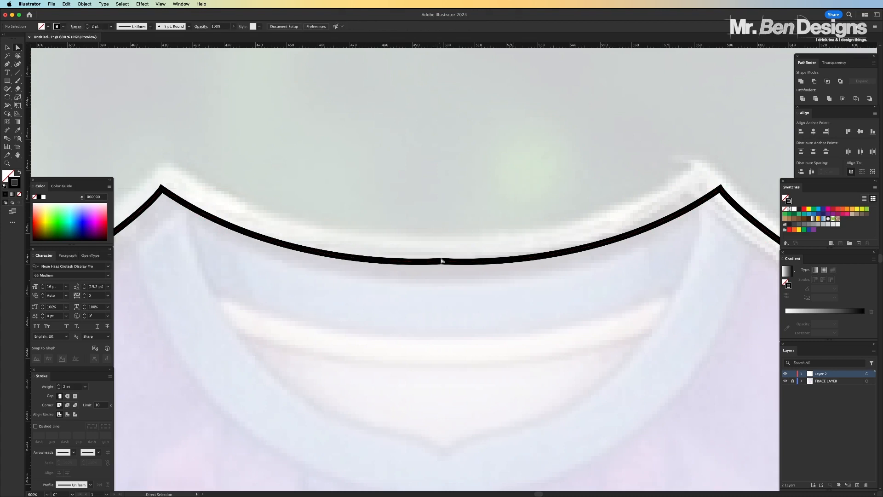
# Delete the neckline's centre anchor point and connect the two open collar points with a straight Pen segment
pyautogui.moveTo(450, 260); pyautogui.dragTo(464, 291)
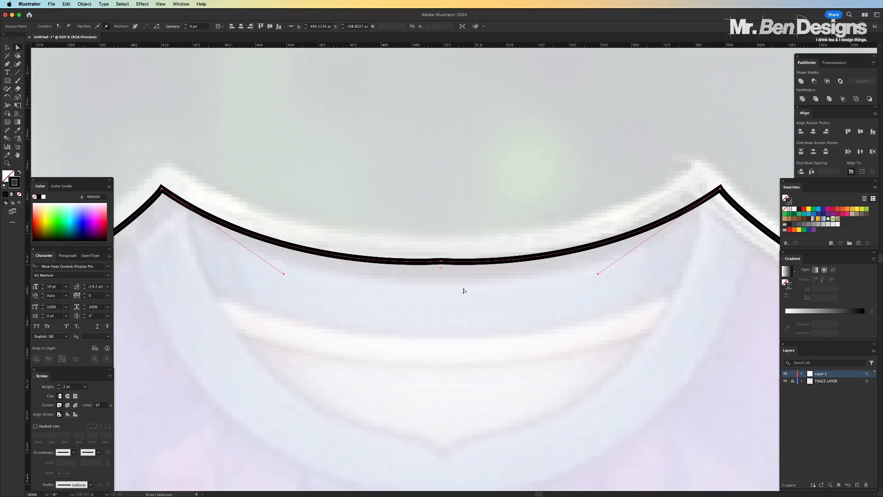
pyautogui.press('Delete')
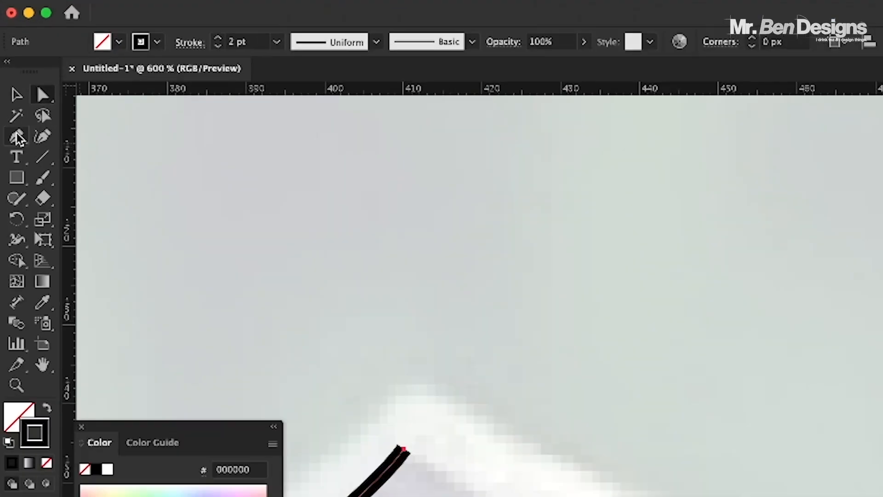
pyautogui.click(13, 65)
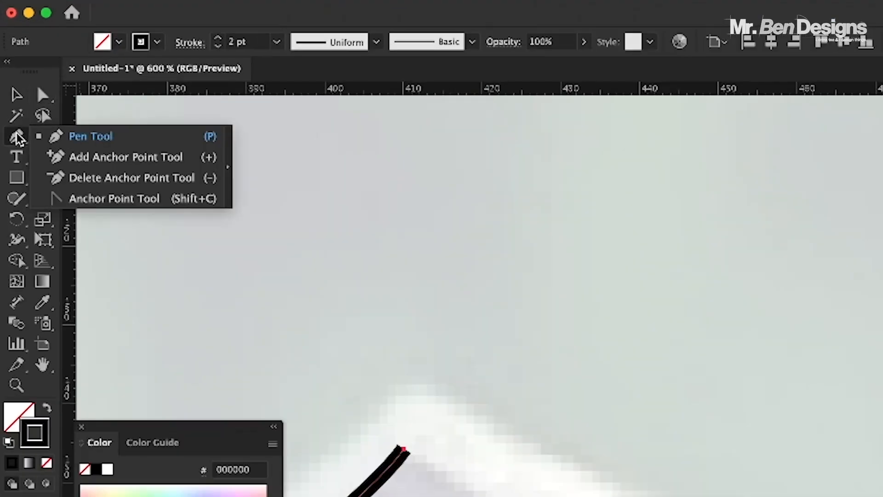
pyautogui.click(75, 138)
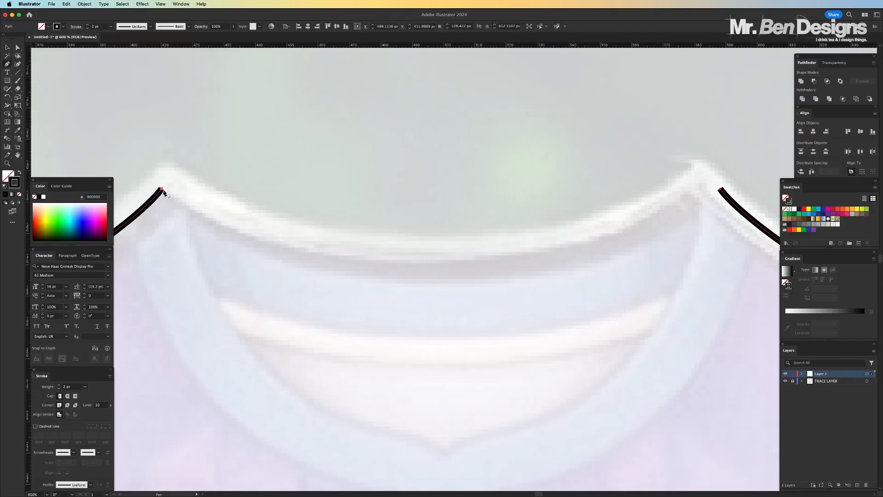
pyautogui.moveTo(161, 188); pyautogui.dragTo(212, 190)
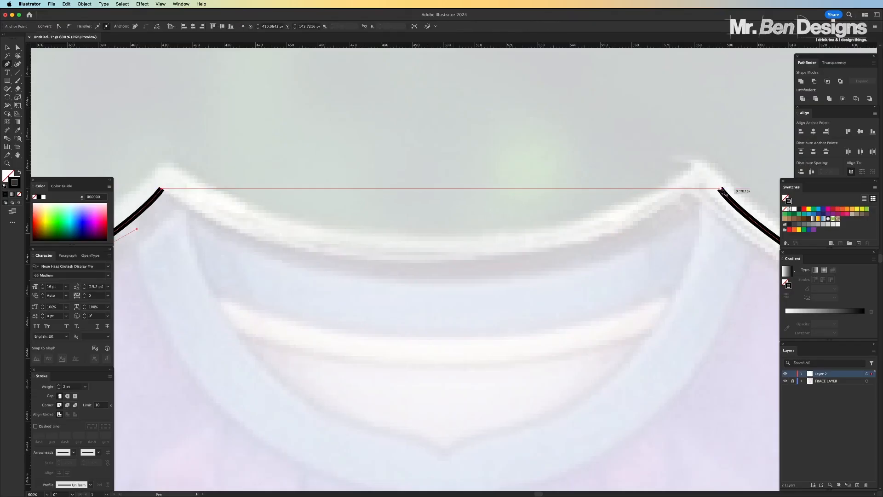
pyautogui.click(720, 189)
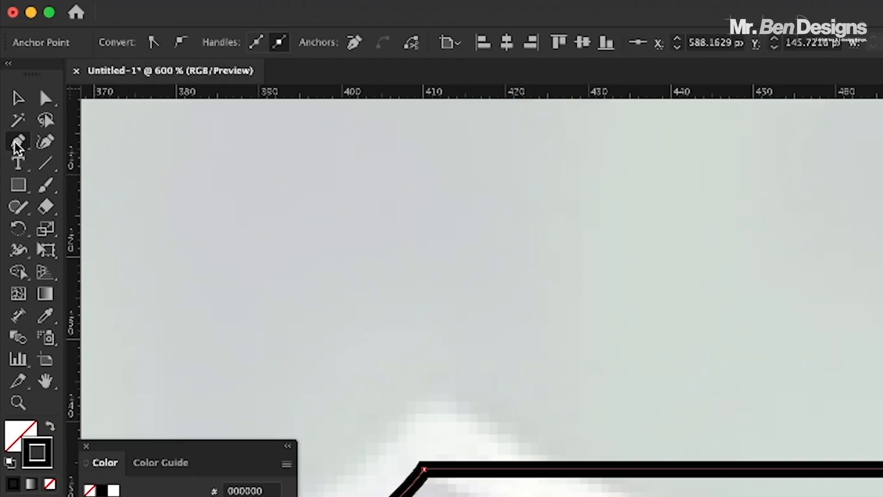
# Add an anchor point midway along the straight neckline segment and move it straight down the centre line to about Y 174 px
pyautogui.click(6, 65)
pyautogui.click(87, 163)
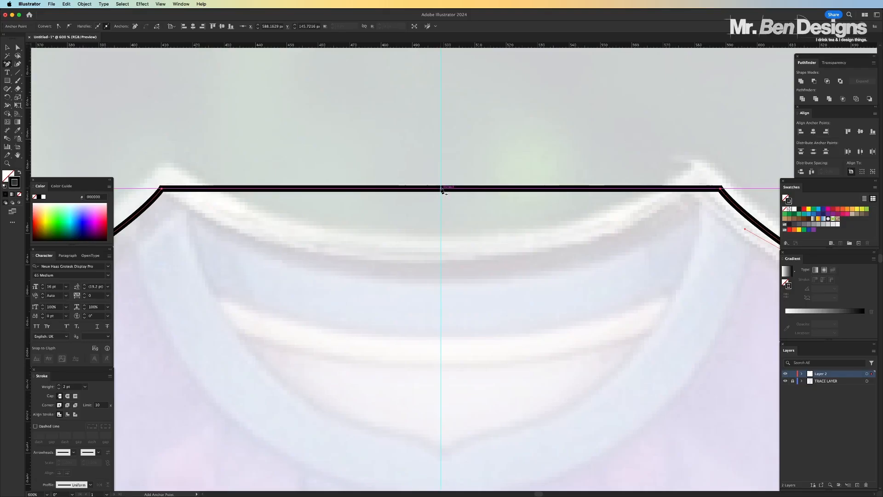
pyautogui.click(441, 189)
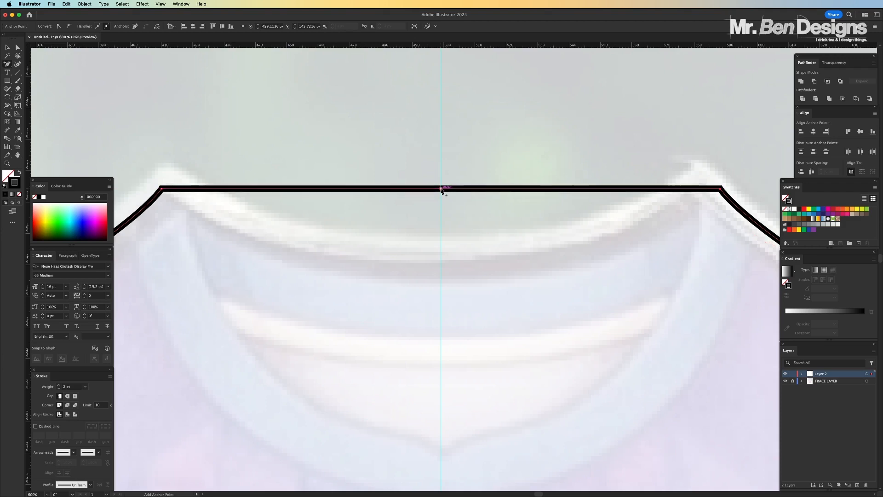
pyautogui.press('a')
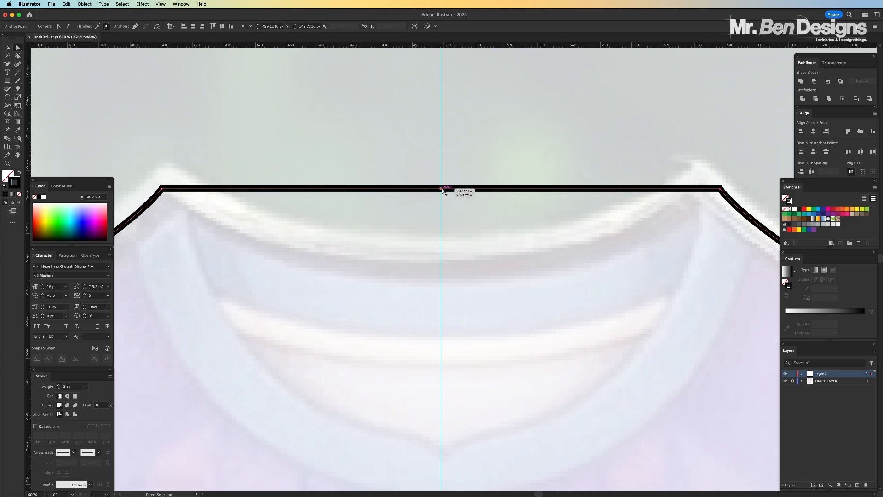
pyautogui.press('super+shift+a')
pyautogui.moveTo(442, 190); pyautogui.dragTo(441, 279)
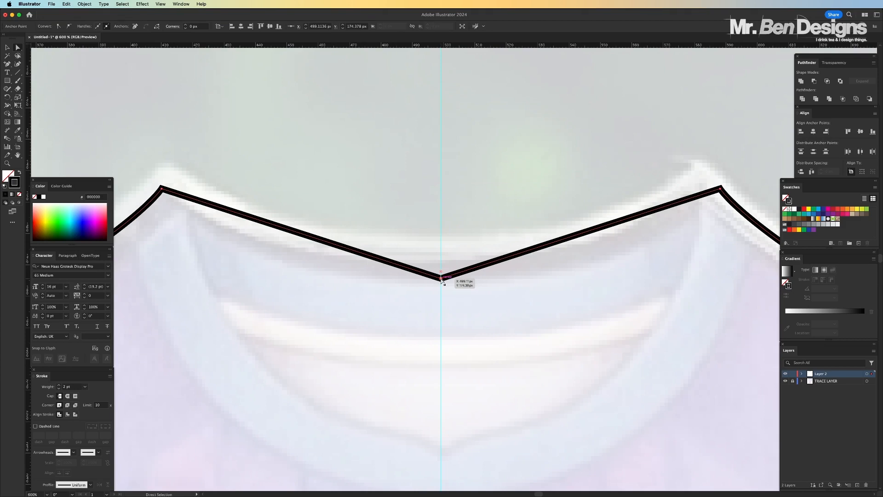
# Turn the neckline's centre corner into a smooth curve with long horizontal handles, and raise that point slightly to match the traced collar
pyautogui.press('+')
pyautogui.click(18, 48)
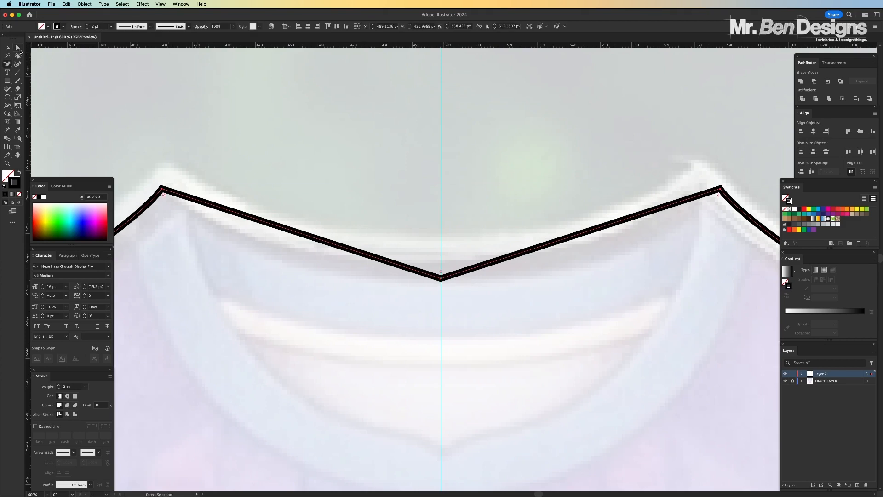
pyautogui.click(6, 67)
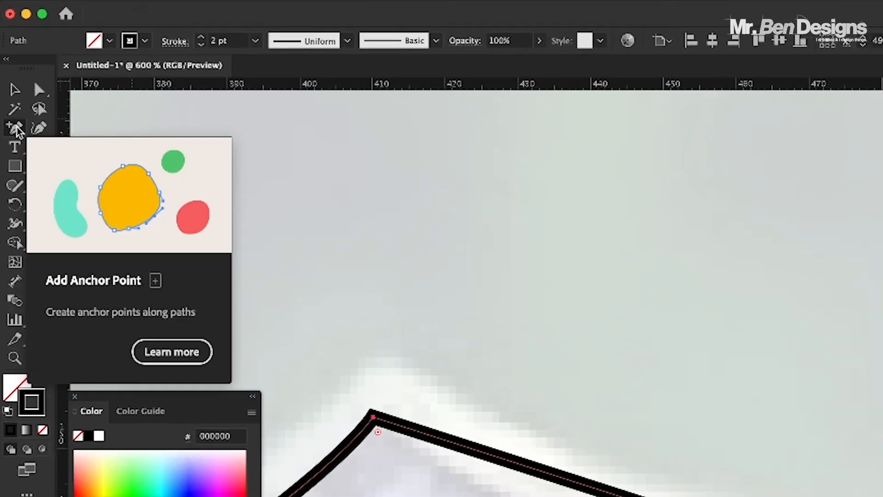
pyautogui.moveTo(16, 131); pyautogui.dragTo(104, 191)
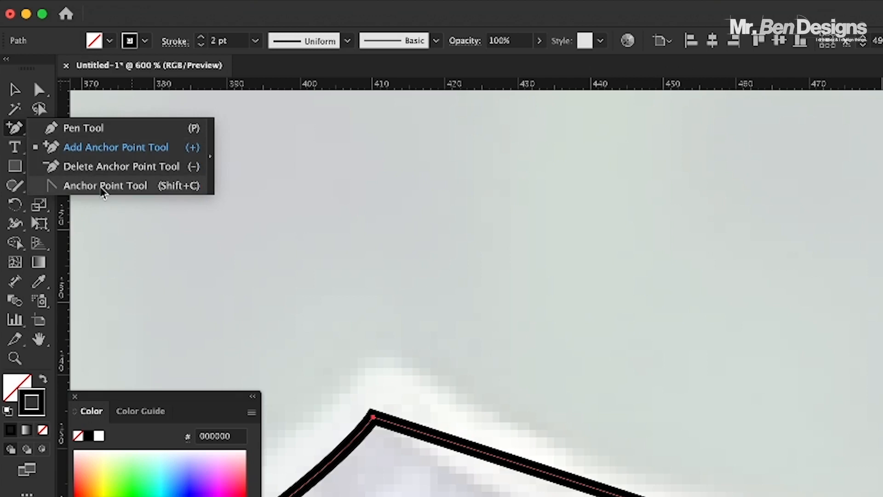
pyautogui.moveTo(104, 191); pyautogui.dragTo(104, 191)
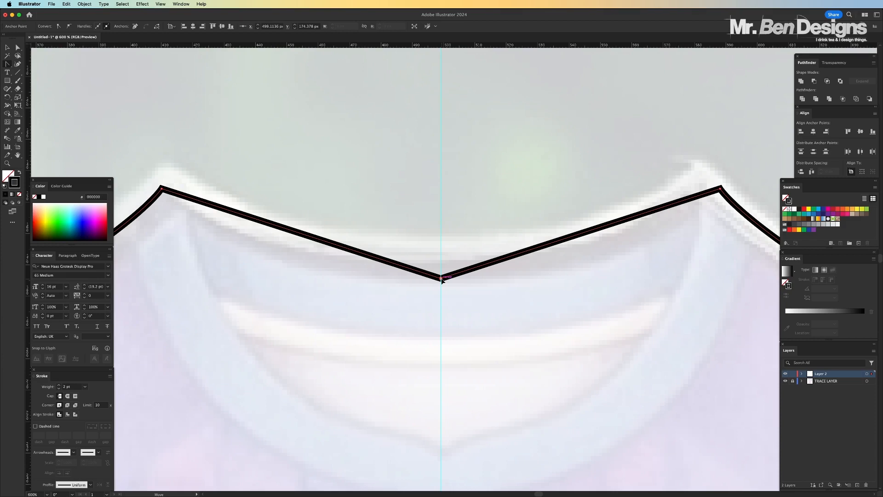
pyautogui.moveTo(442, 280); pyautogui.dragTo(644, 279)
pyautogui.click(18, 48)
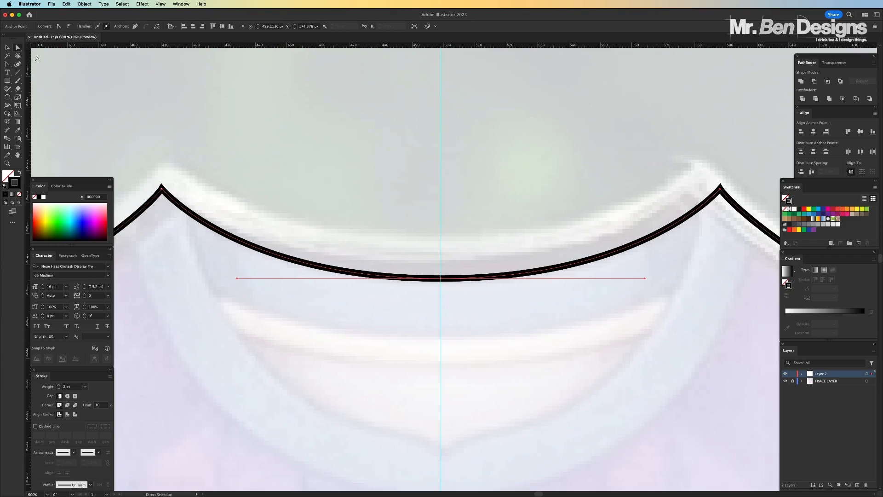
pyautogui.click(287, 87)
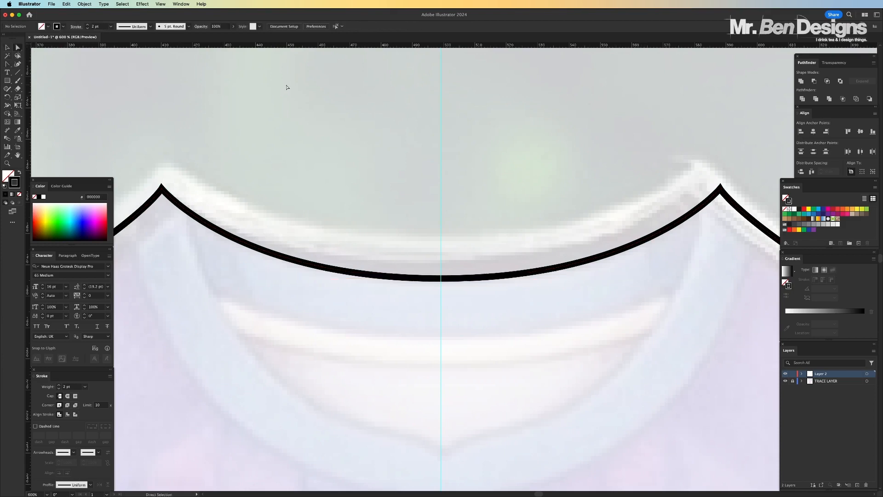
pyautogui.moveTo(441, 278); pyautogui.dragTo(443, 273)
pyautogui.click(495, 170)
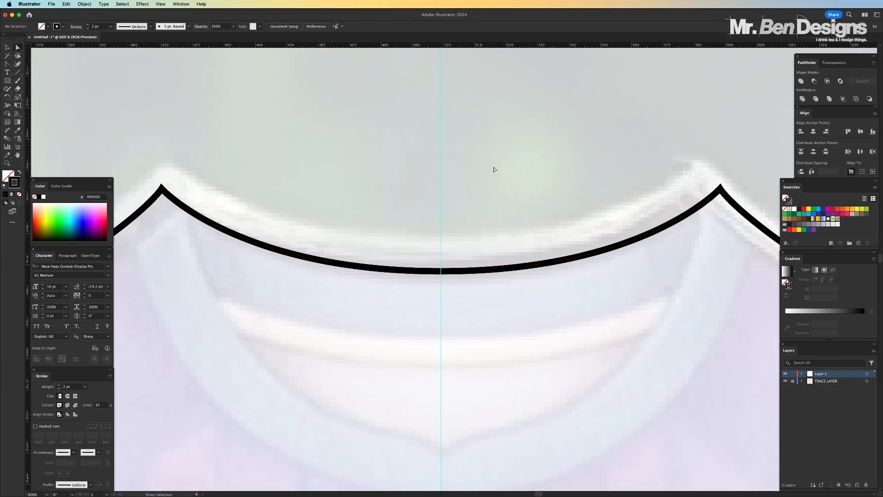
# Examine the shirt outline's neckline, hem, sleeve edge and shoulder curve at several magnifications
pyautogui.press('super+minus')
pyautogui.press('super+minus')
pyautogui.press('super+minus')
pyautogui.press('super+minus')
pyautogui.press('super+minus')
pyautogui.press('super+minus')
pyautogui.press('super+equal')
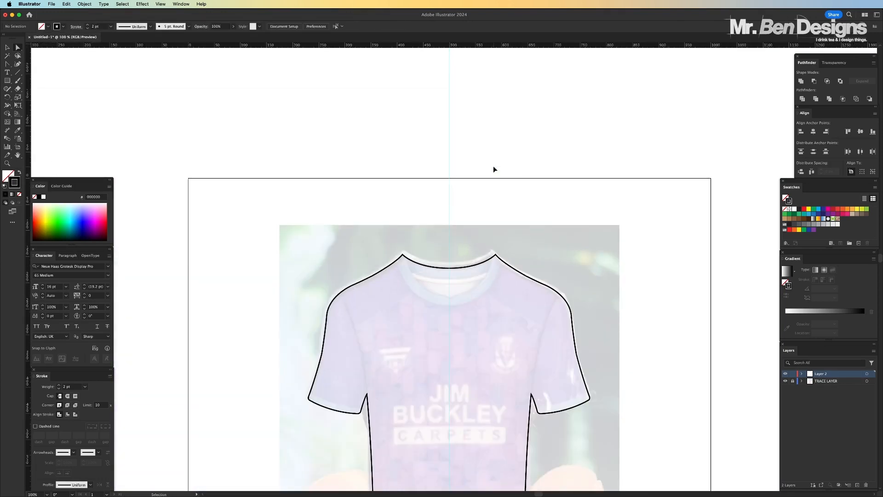
pyautogui.press('super+equal')
pyautogui.press('super+equal')
pyautogui.press('super+equal')
pyautogui.press('super+equal')
pyautogui.press('super+minus')
pyautogui.scroll(-8, 473, 302)
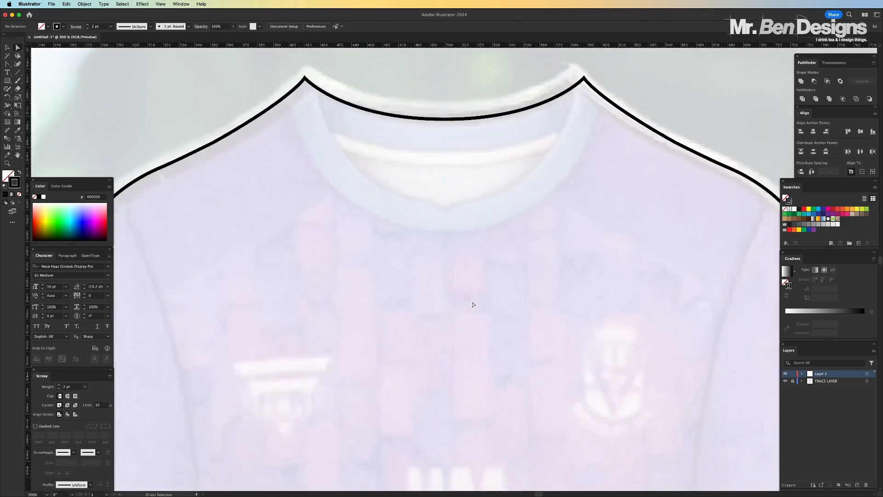
pyautogui.scroll(-10, 472, 304)
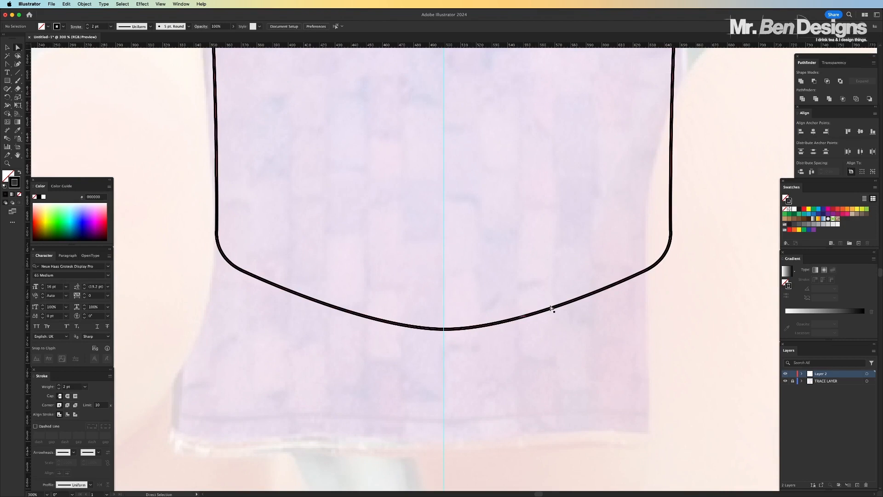
pyautogui.press('super+equal')
pyautogui.press('super+equal')
pyautogui.press('super+equal')
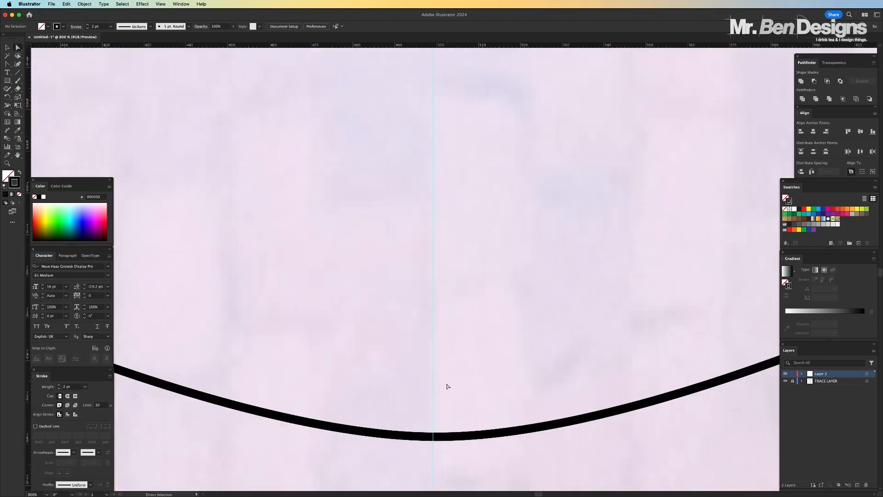
pyautogui.press('super+minus')
pyautogui.press('super+minus')
pyautogui.press('super+minus')
pyautogui.press('super+minus')
pyautogui.press('super+minus')
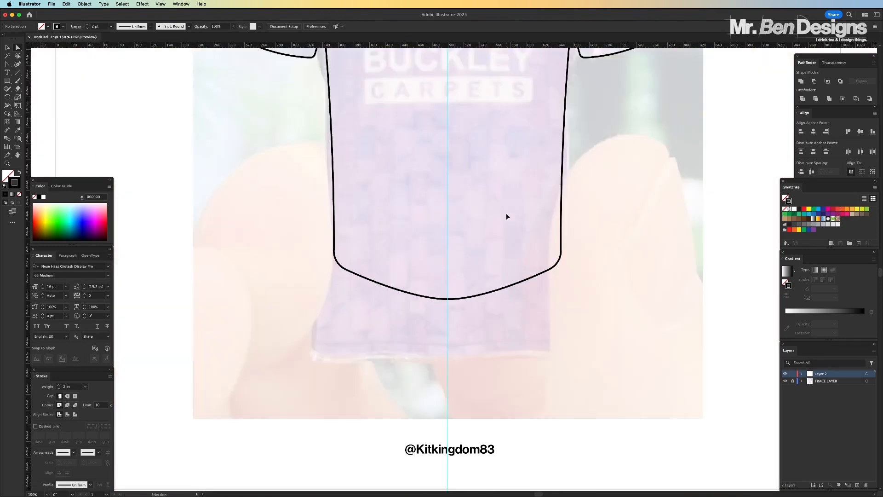
pyautogui.scroll(5, 507, 216)
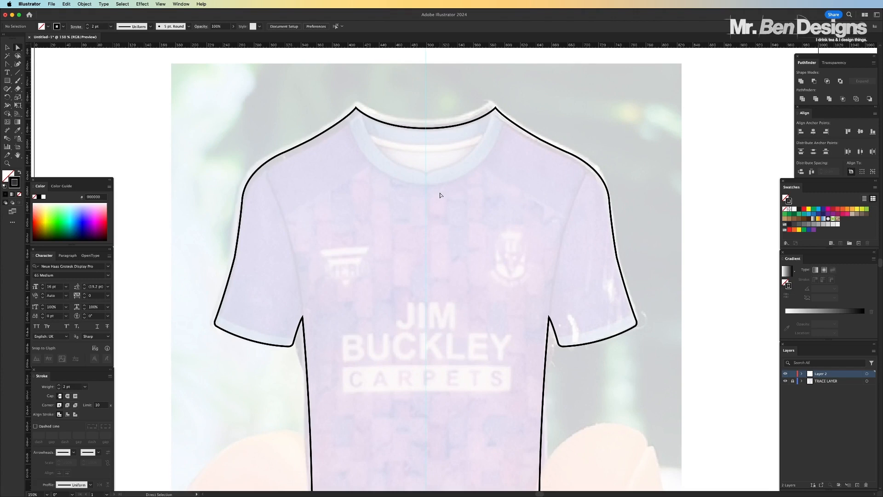
pyautogui.scroll(5, 258, 197)
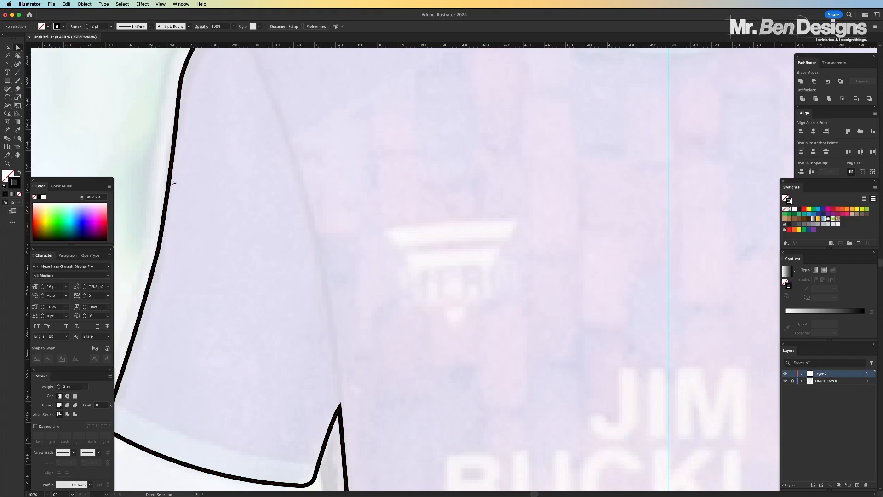
pyautogui.scroll(5, 183, 149)
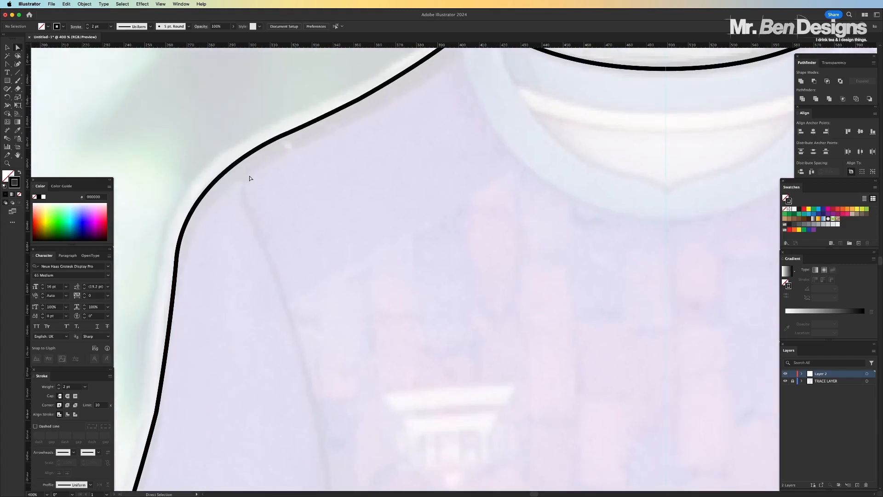
pyautogui.scroll(-4, 348, 180)
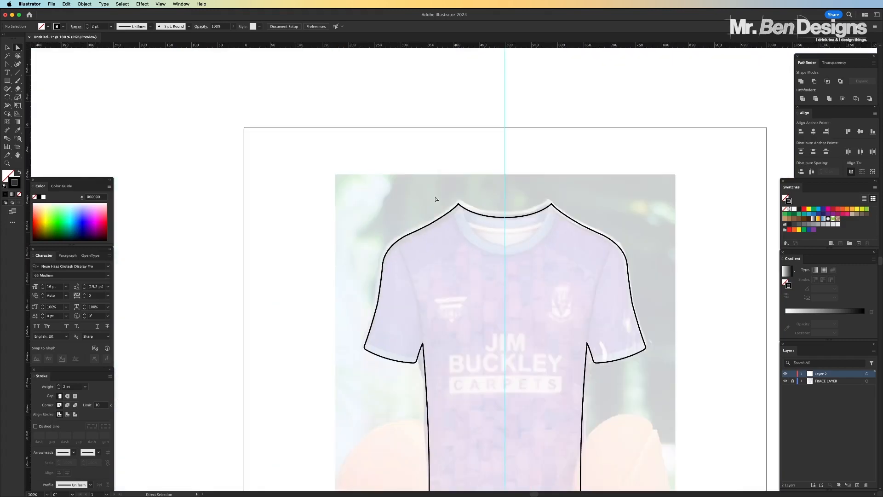
pyautogui.scroll(-4, 437, 199)
pyautogui.hscroll(3, 436, 199)
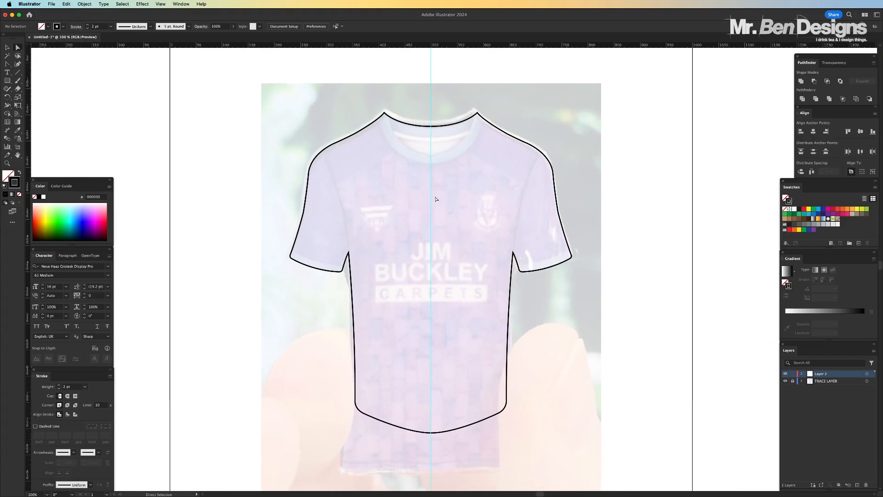
# Trace the left sleeve's seam with the Pen tool as a curved open path from the shoulder edge down to the armpit corner
pyautogui.scroll(5, 436, 198)
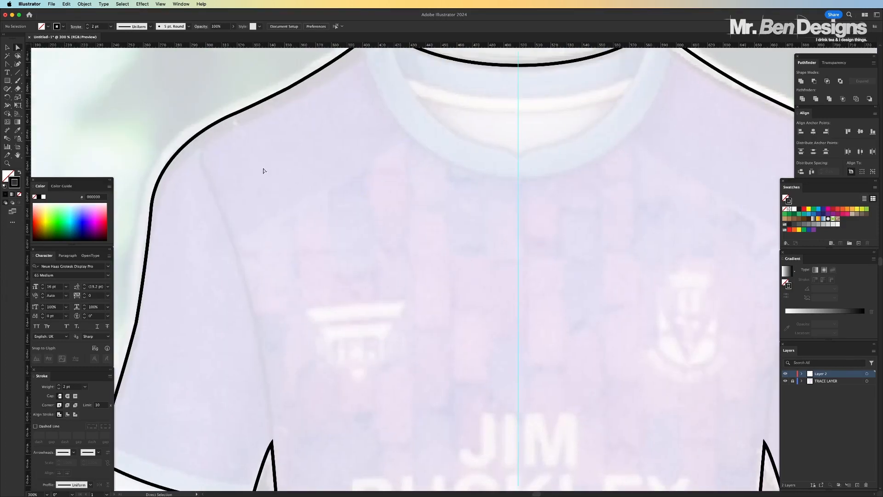
pyautogui.hscroll(-2, 264, 171)
pyautogui.scroll(1, 264, 171)
pyautogui.click(7, 64)
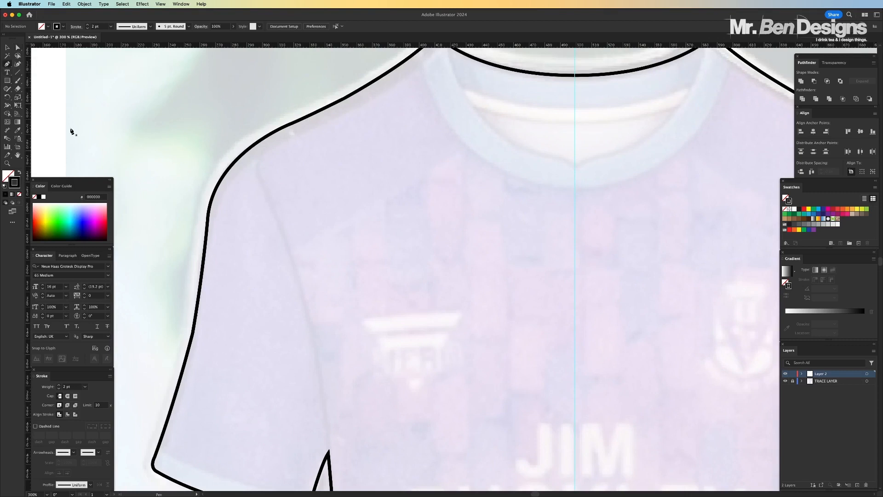
pyautogui.click(285, 127)
pyautogui.moveTo(265, 194); pyautogui.dragTo(284, 243)
pyautogui.scroll(-5, 285, 243)
pyautogui.moveTo(312, 168); pyautogui.dragTo(333, 274)
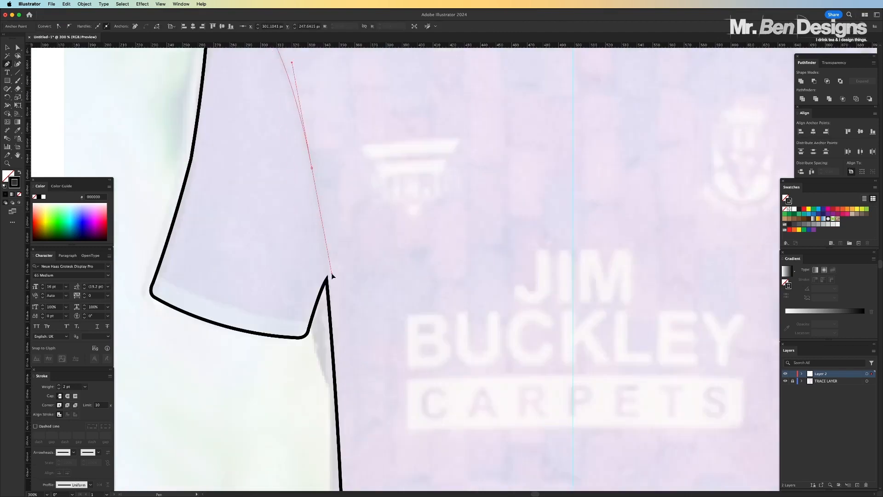
pyautogui.scroll(2, 332, 274)
pyautogui.click(312, 238)
pyautogui.moveTo(326, 349); pyautogui.dragTo(331, 406)
# Shorten the handles of the seam path's middle anchor point so the curve follows the sleeve seam in the photo
pyautogui.click(17, 47)
pyautogui.click(312, 239)
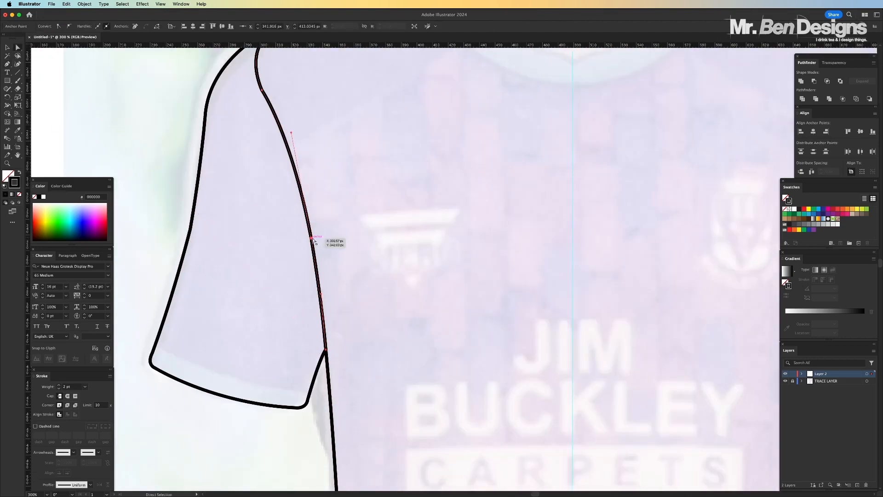
pyautogui.moveTo(291, 133); pyautogui.dragTo(301, 170)
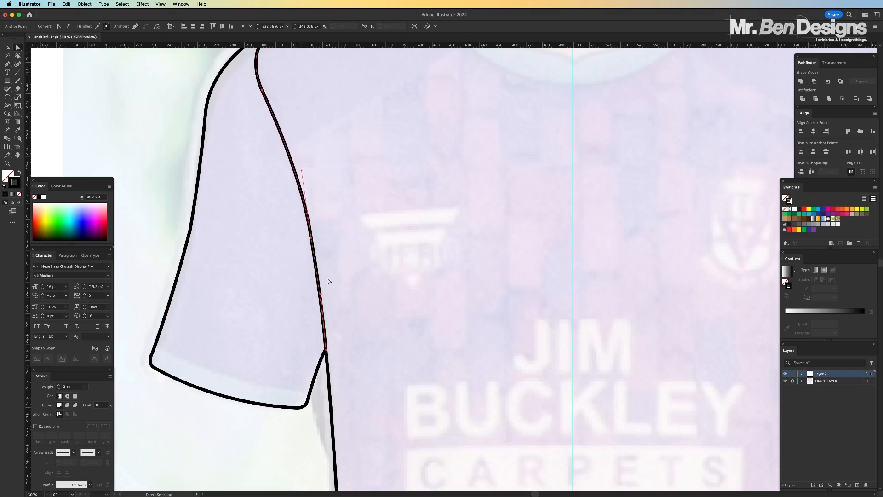
pyautogui.moveTo(321, 294); pyautogui.dragTo(324, 310)
pyautogui.click(366, 249)
# Create a copy of the left sleeve's seam path reflected across the vertical axis
pyautogui.press('super+minus')
pyautogui.press('super+minus')
pyautogui.press('super+minus')
pyautogui.press('super+minus')
pyautogui.press('super+equal')
pyautogui.press('super+equal')
pyautogui.press('super+equal')
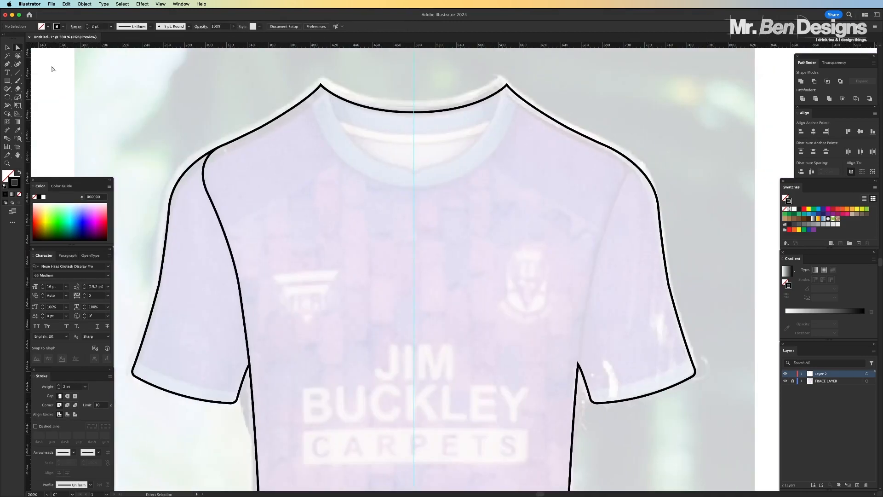
pyautogui.click(7, 48)
pyautogui.click(218, 217)
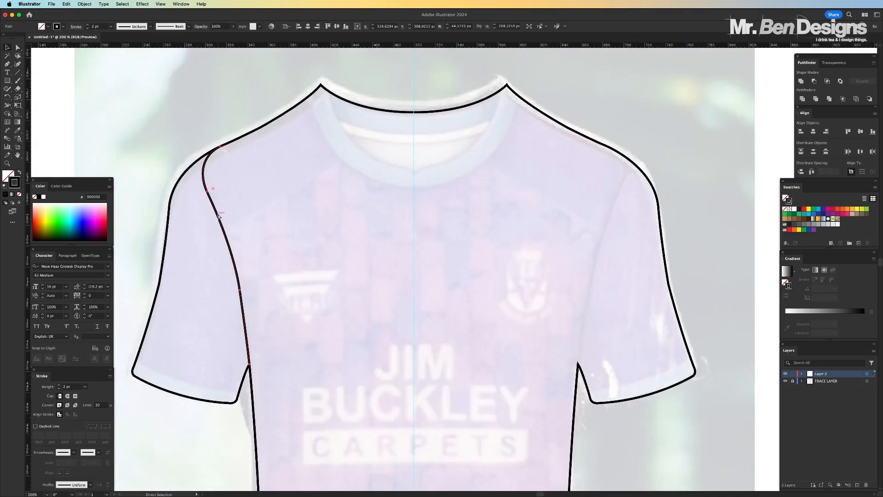
pyautogui.click(85, 5)
pyautogui.moveTo(115, 15)
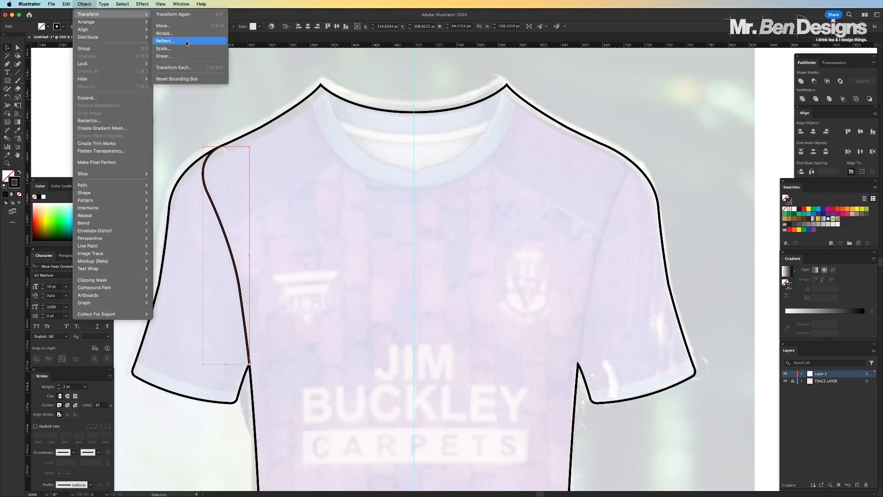
pyautogui.click(184, 41)
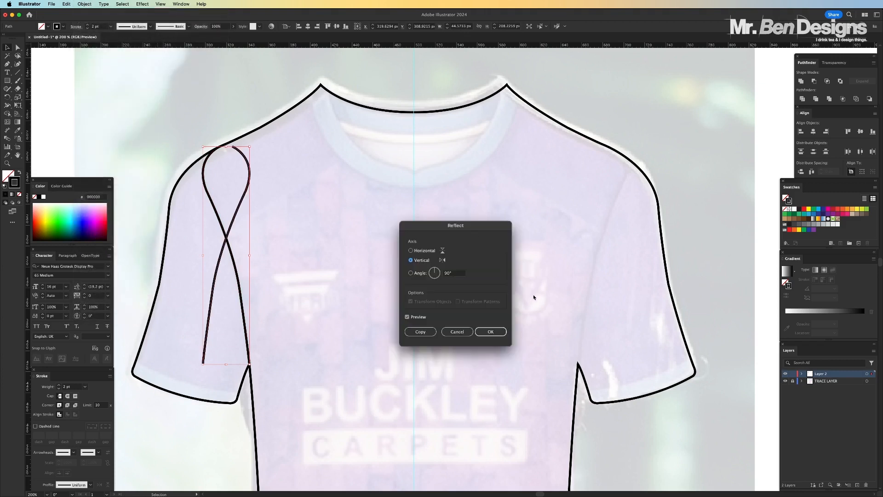
pyautogui.click(491, 331)
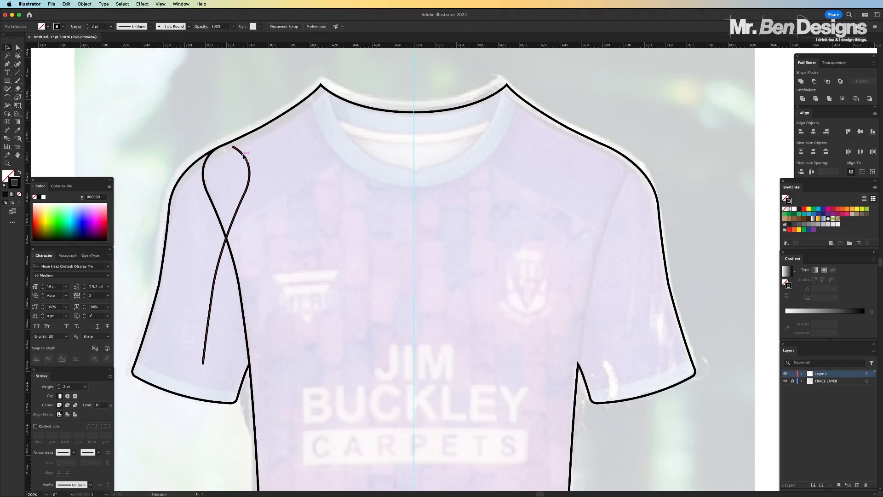
# Move the reflected seam onto the opposite sleeve and nudge it so its lower end meets the armpit corner
pyautogui.moveTo(250, 147); pyautogui.dragTo(618, 161)
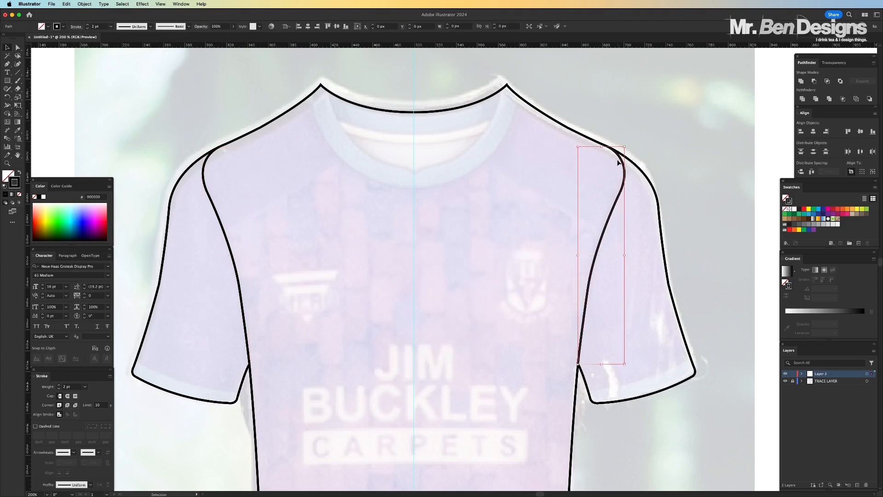
pyautogui.press('super+plus')
pyautogui.press('super+plus')
pyautogui.press('super+plus')
pyautogui.scroll(-8, 628, 179)
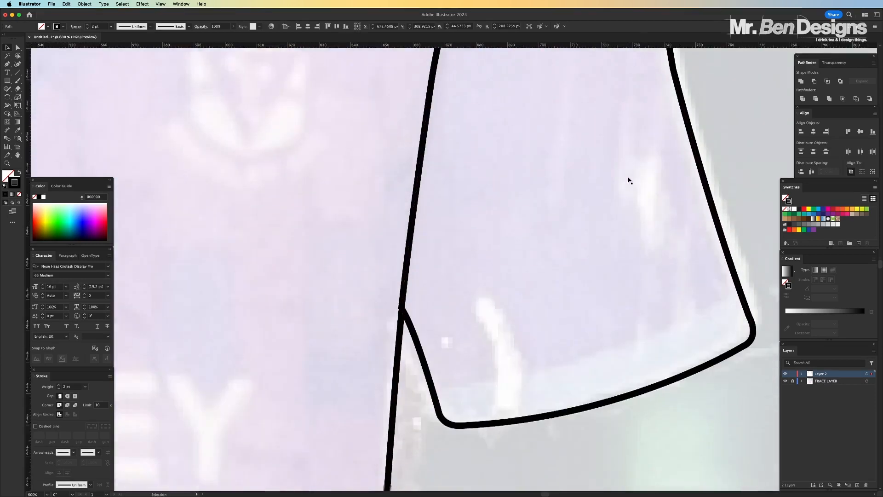
pyautogui.press('super+plus')
pyautogui.press('super+plus')
pyautogui.scroll(-5, 535, 181)
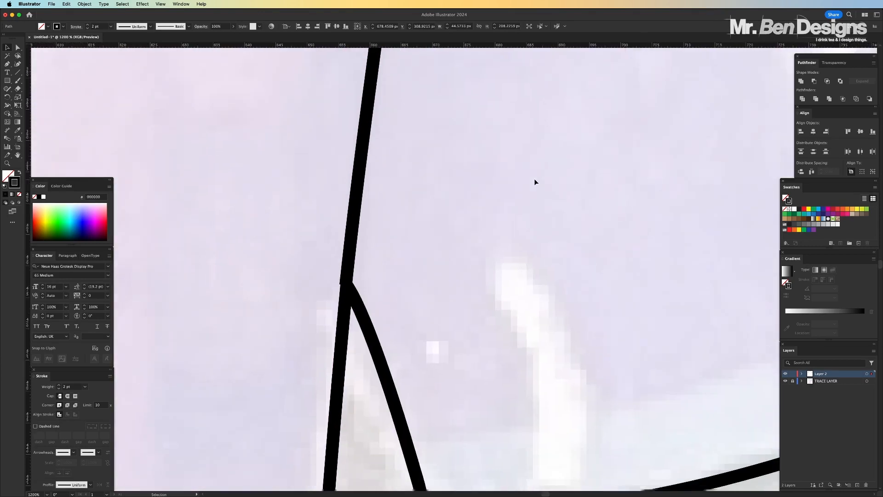
pyautogui.click(399, 291)
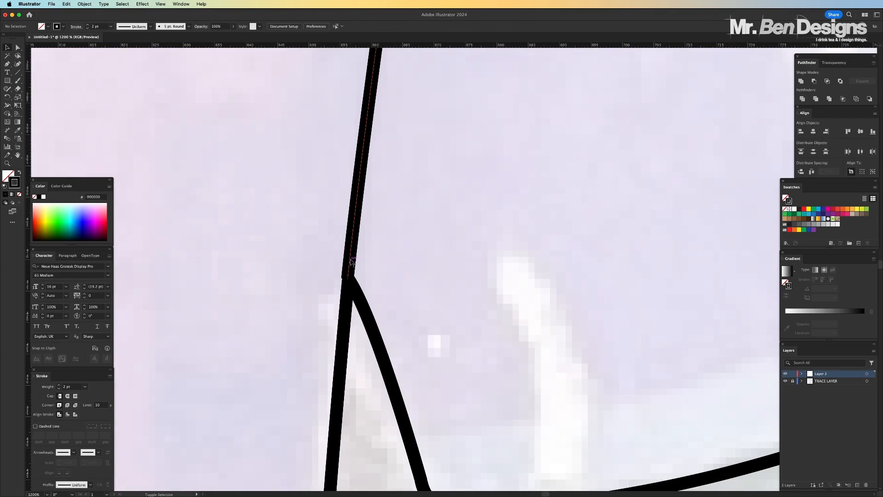
pyautogui.moveTo(351, 262); pyautogui.dragTo(348, 263)
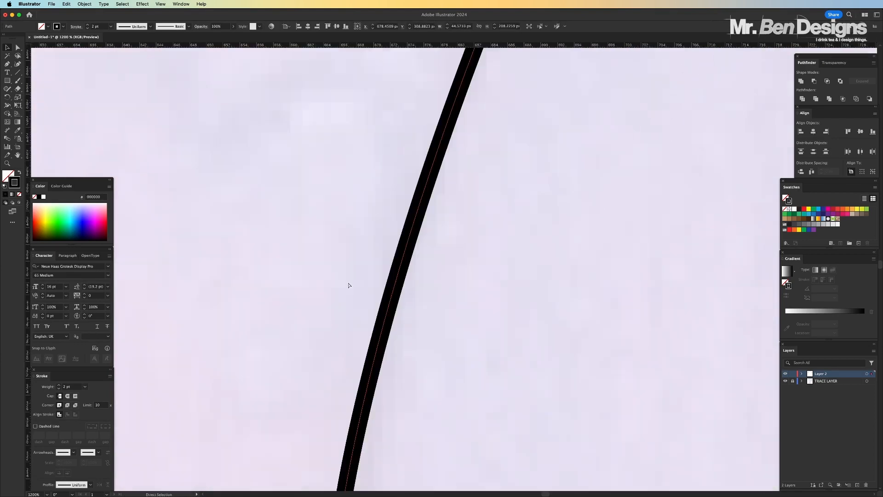
pyautogui.press('super+plus')
pyautogui.scroll(-10, 358, 281)
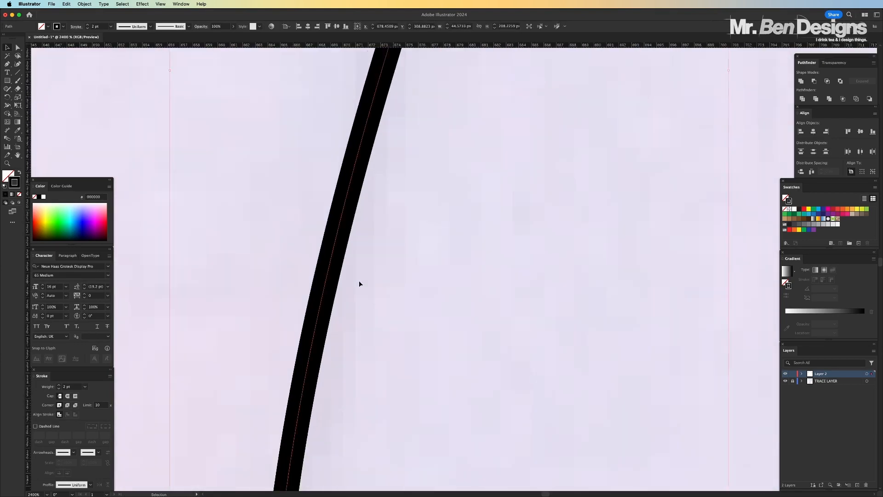
pyautogui.scroll(-10, 357, 284)
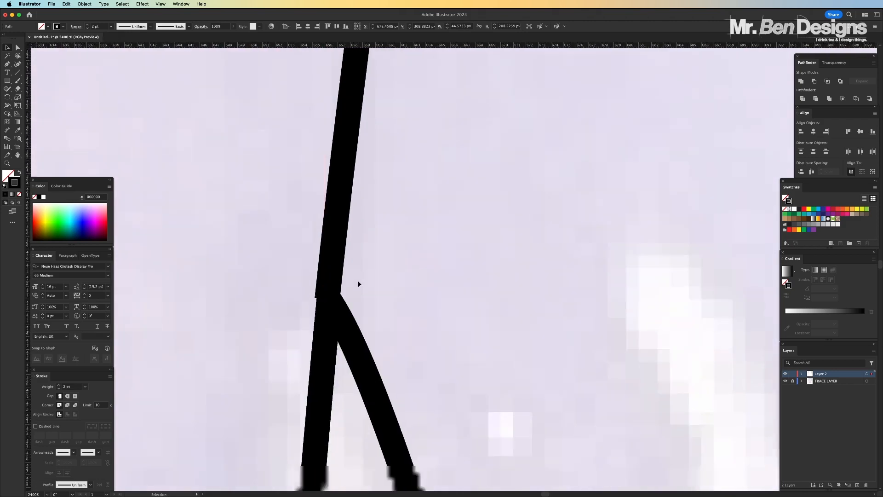
pyautogui.moveTo(338, 143); pyautogui.dragTo(340, 143)
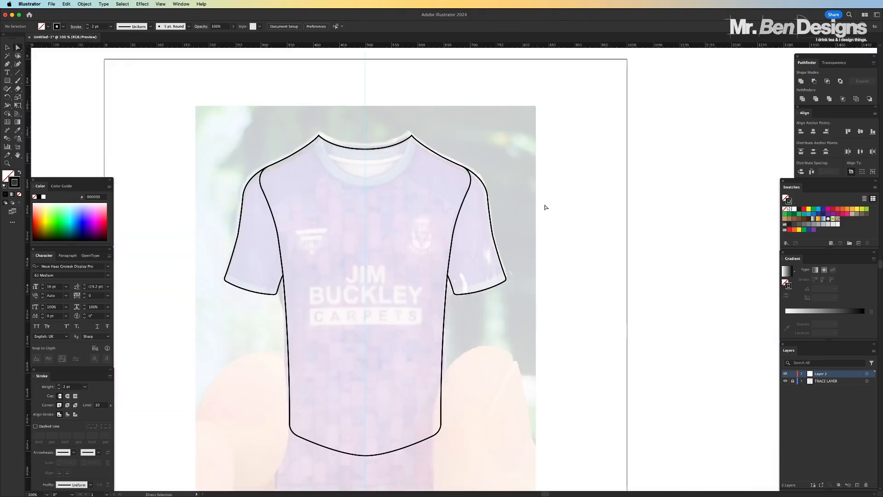
# Swap the shirt outline's fill and stroke so the whole body shape is solid black with no stroke
pyautogui.press('super+plus')
pyautogui.scroll(2, 547, 206)
pyautogui.hscroll(-1, 548, 206)
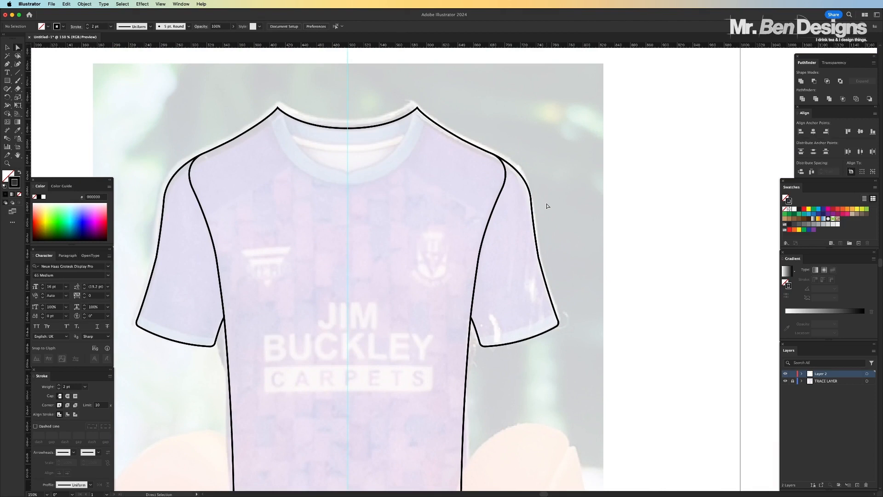
pyautogui.scroll(-2, 547, 205)
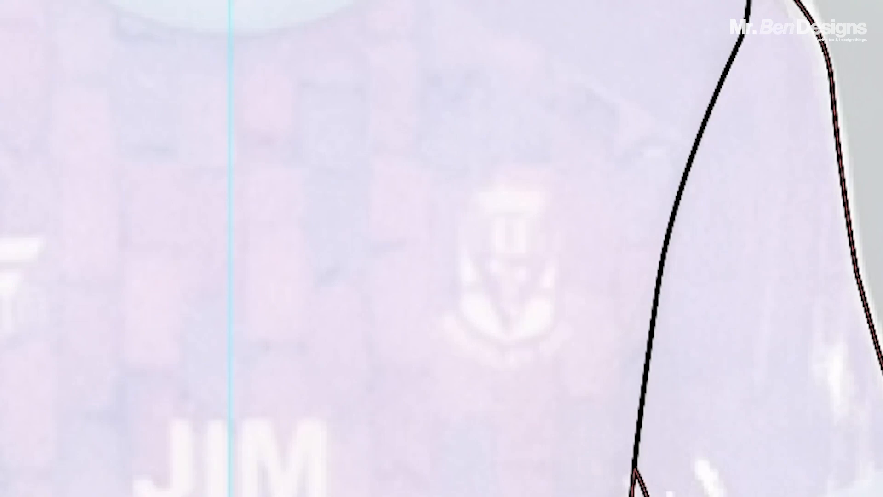
pyautogui.hotkey('shift', 'x')
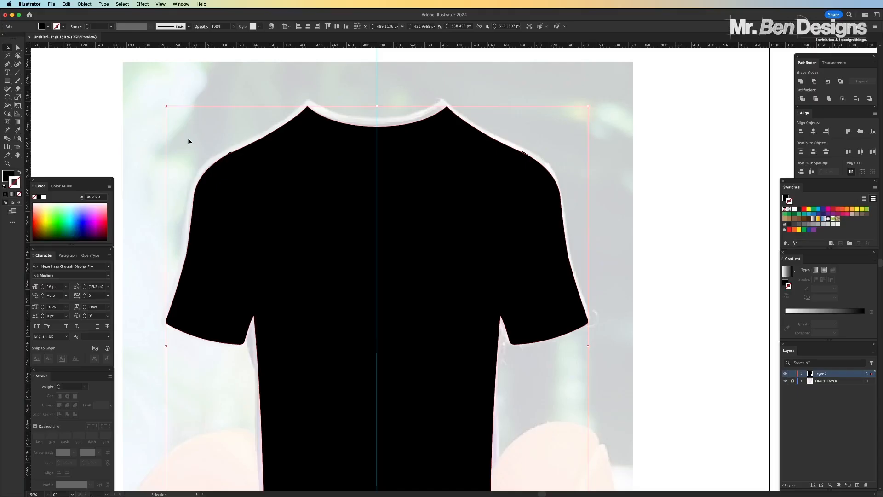
pyautogui.click(189, 142)
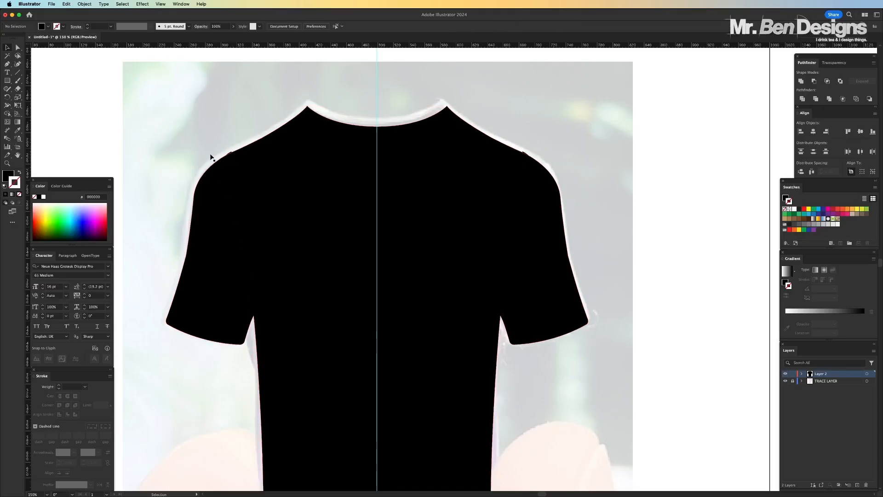
pyautogui.scroll(3, 213, 133)
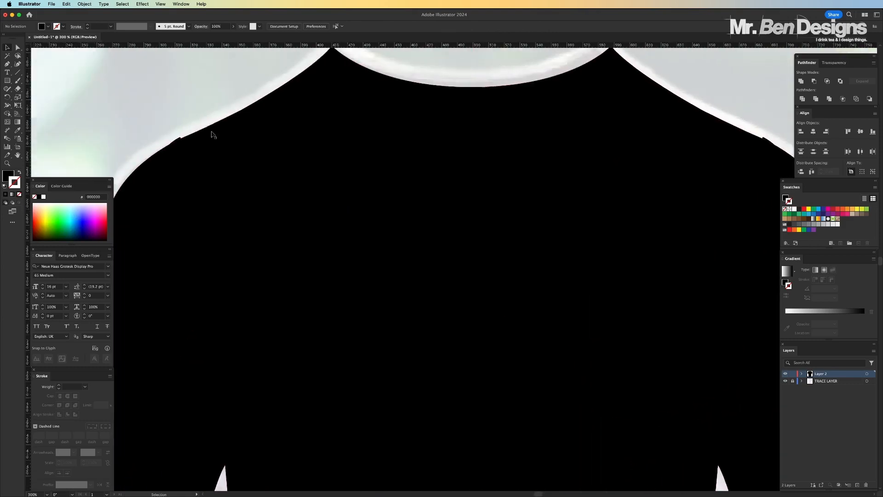
pyautogui.hscroll(-5, 213, 134)
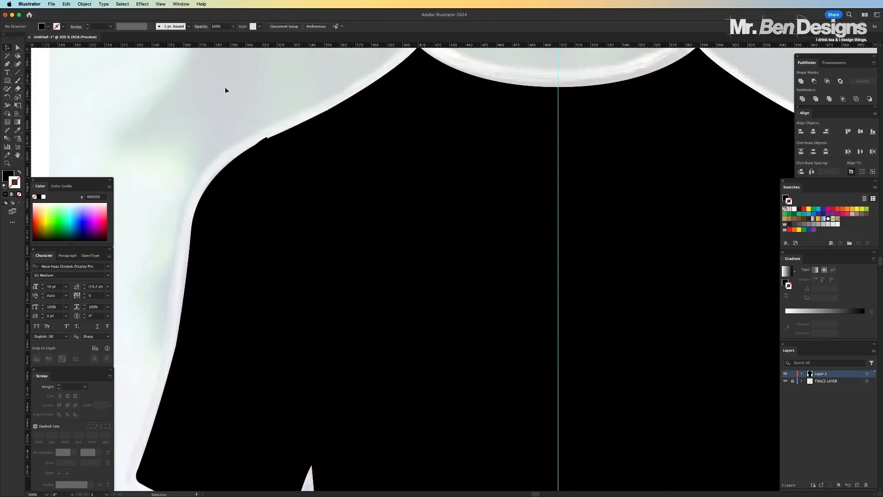
pyautogui.press('super+minus')
pyautogui.press('super+minus')
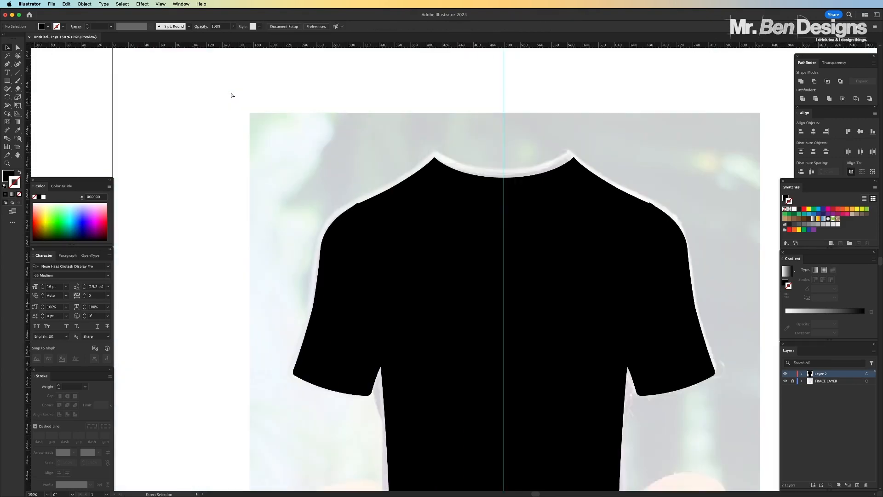
# Recolour the shirt body's fill to bright lime green 94FF12, keeping it without a stroke
pyautogui.press('super+plus')
pyautogui.press('super+plus')
pyautogui.press('v')
pyautogui.click(320, 203)
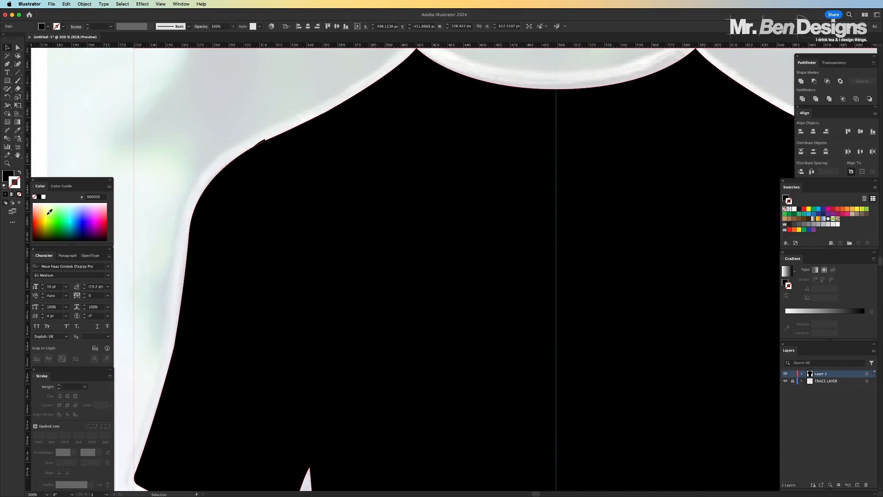
pyautogui.click(51, 216)
pyautogui.press('/')
pyautogui.press('x')
pyautogui.click(53, 216)
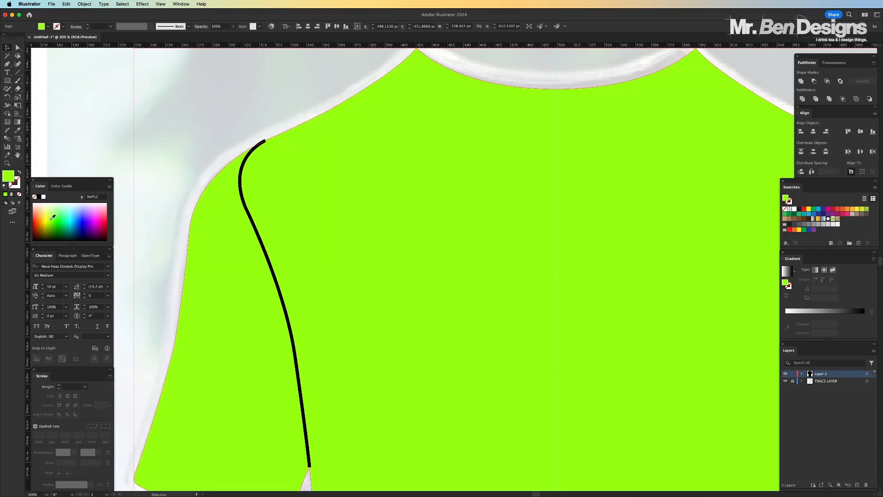
# Examine the green shirt shape and its sleeve seams, especially where the left seam ends at the armpit
pyautogui.click(218, 102)
pyautogui.press('super+minus')
pyautogui.press('super+minus')
pyautogui.press('super+minus')
pyautogui.press('super+minus')
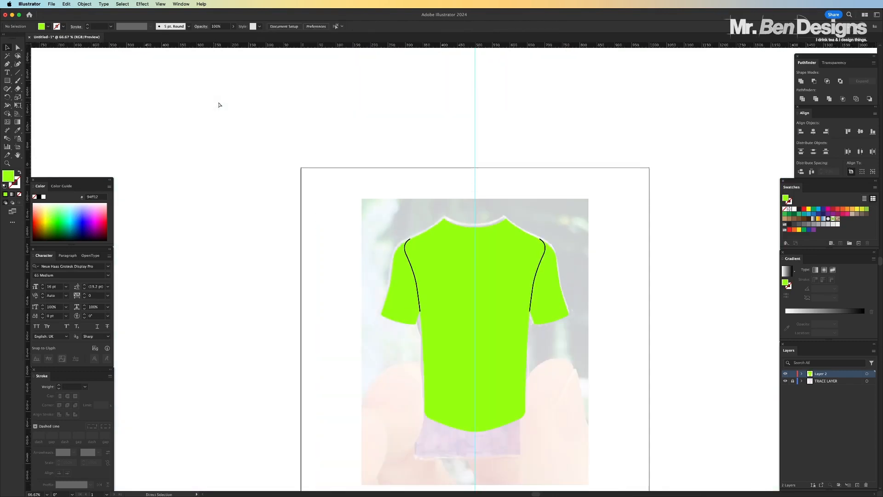
pyautogui.press('super+plus')
pyautogui.press('super+plus')
pyautogui.press('super+plus')
pyautogui.press('super+plus')
pyautogui.scroll(-8, 276, 216)
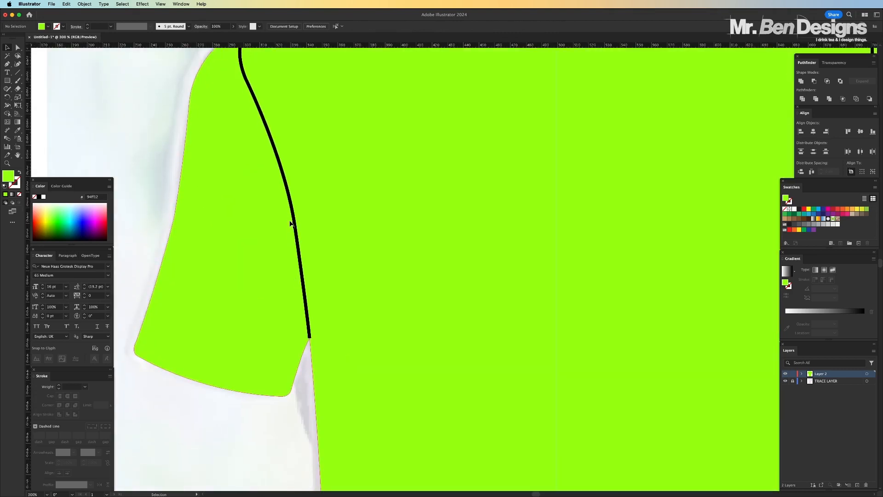
pyautogui.press('super+plus')
pyautogui.click(16, 48)
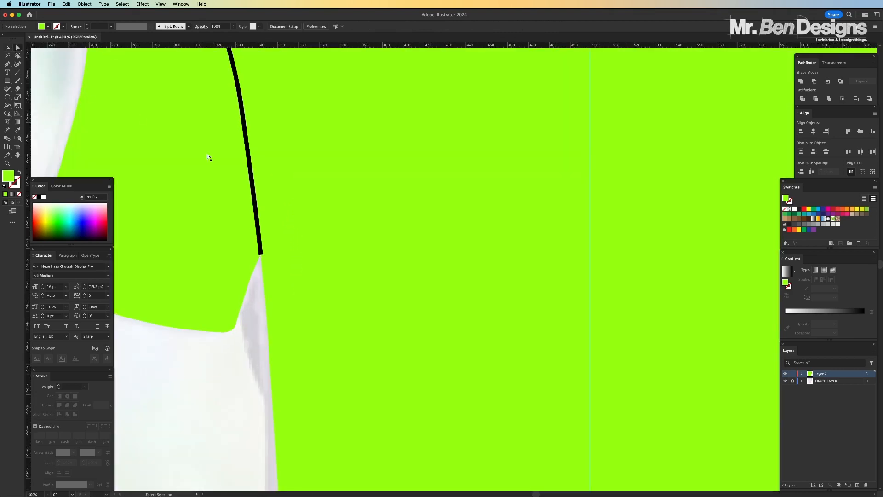
pyautogui.press('super+plus')
pyautogui.press('super+minus')
pyautogui.press('super+minus')
pyautogui.press('super+minus')
pyautogui.press('super+minus')
pyautogui.press('super+minus')
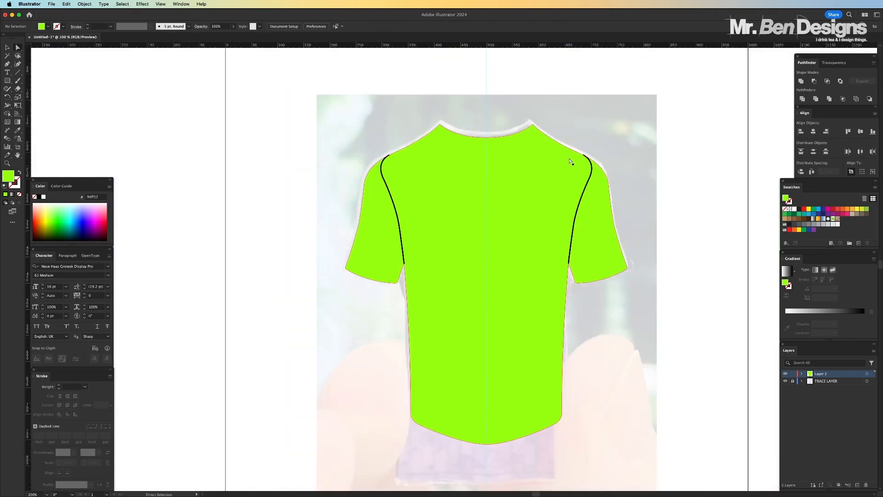
# Extend the left seam's lower end with the Pen tool by a short segment into the gap below the armpit
pyautogui.press('super+plus')
pyautogui.press('super+plus')
pyautogui.press('super+plus')
pyautogui.press('super+plus')
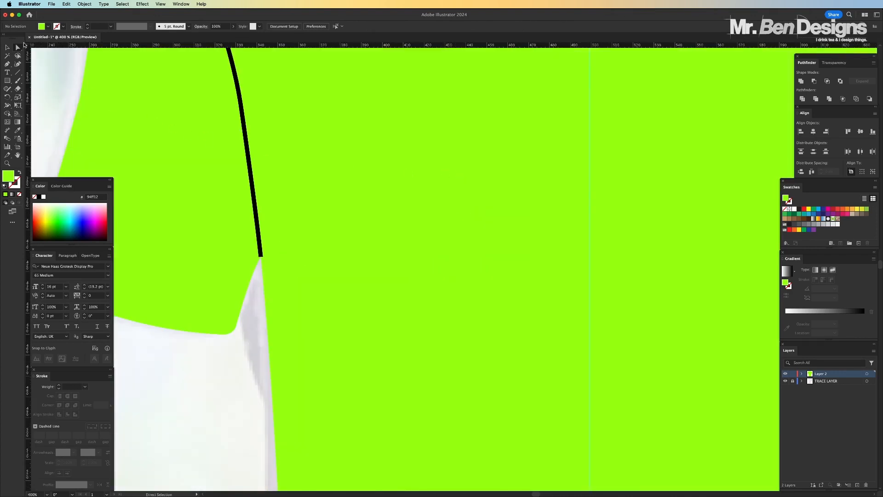
pyautogui.press('super+plus')
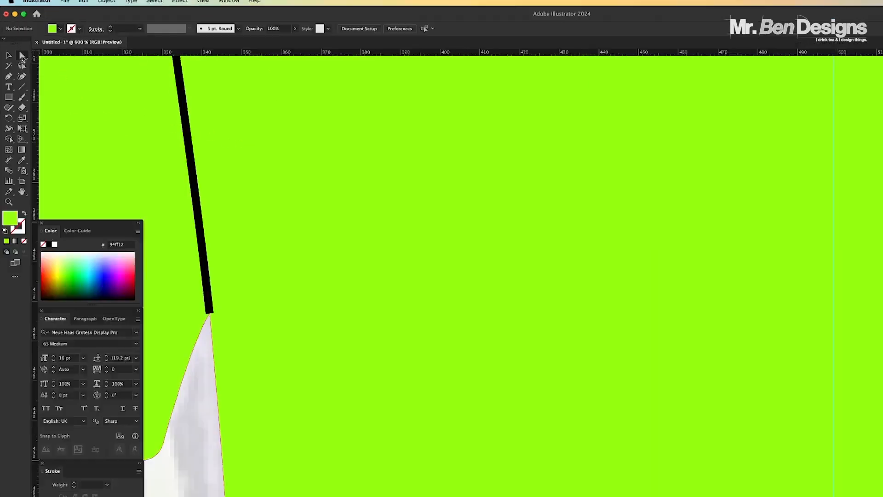
pyautogui.click(7, 64)
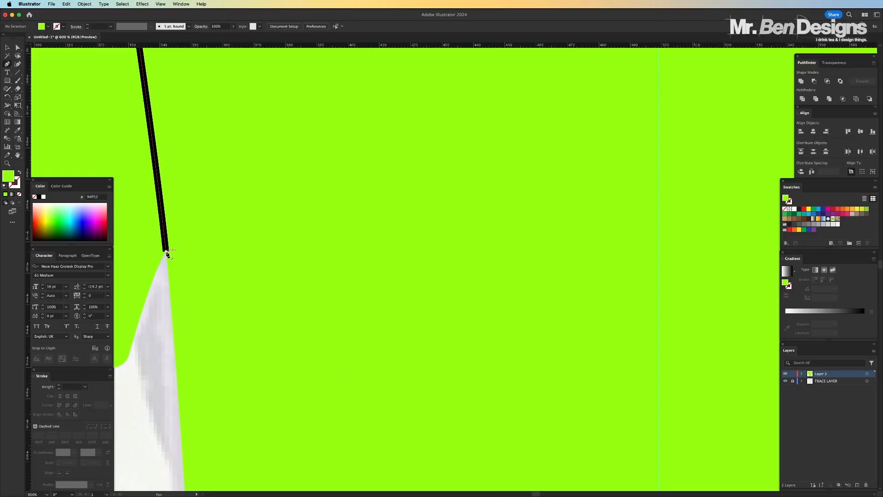
pyautogui.moveTo(167, 251); pyautogui.dragTo(161, 339)
pyautogui.click(160, 341)
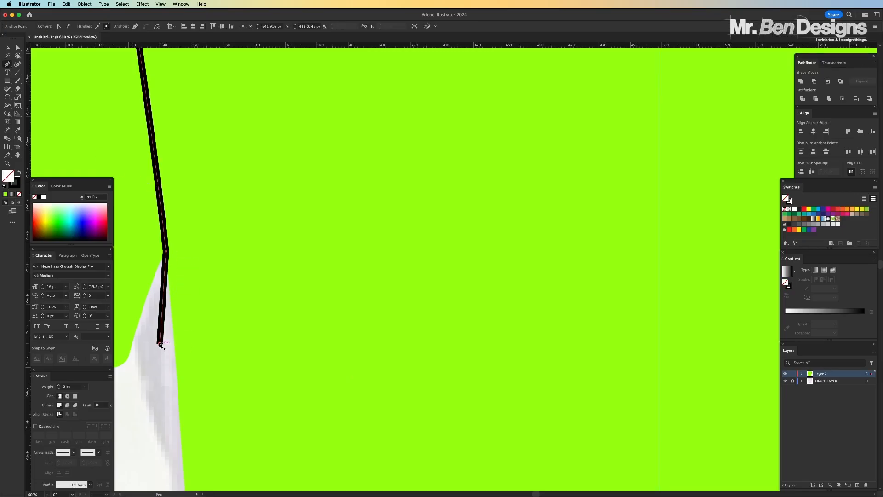
pyautogui.press('a')
pyautogui.click(132, 382)
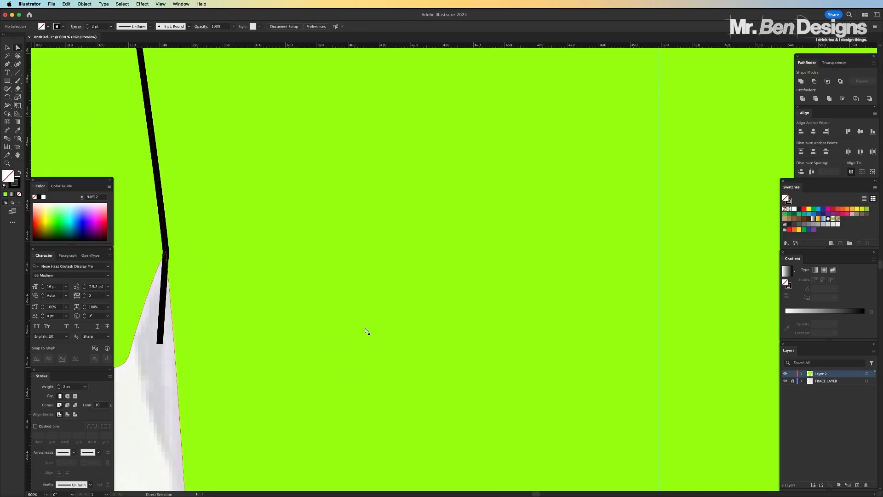
# Extend the right seam's lower end in the same way with a short segment into the gap beneath its armpit
pyautogui.hscroll(13, 366, 329)
pyautogui.press('p')
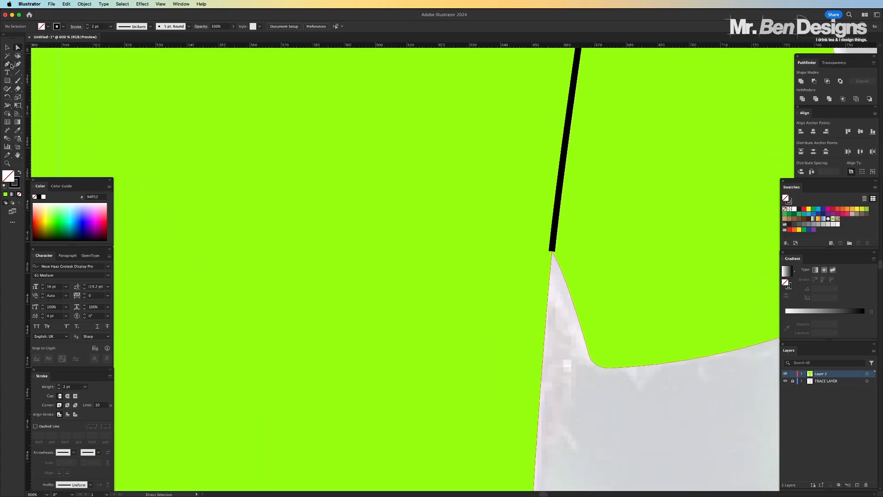
pyautogui.click(552, 253)
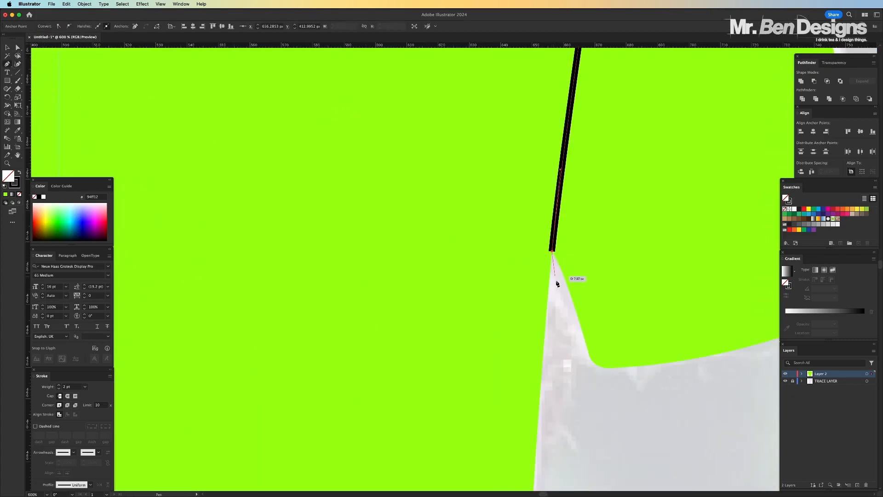
pyautogui.click(562, 342)
pyautogui.press('a')
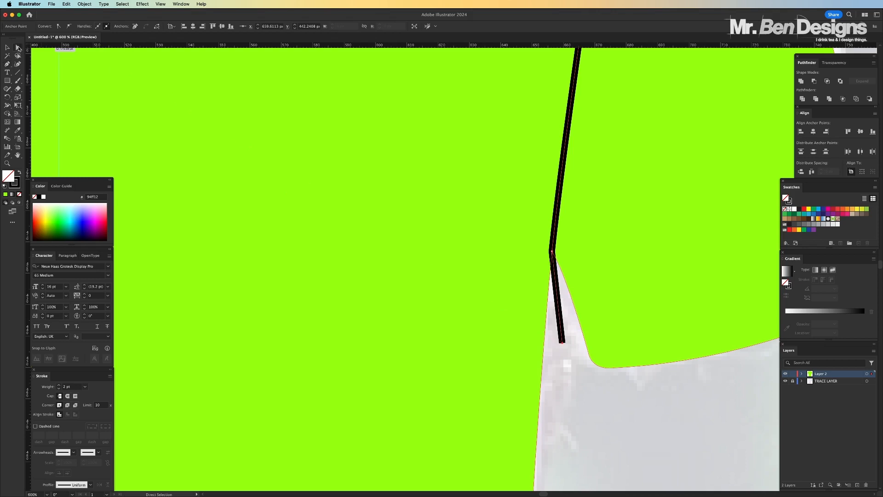
pyautogui.click(614, 427)
pyautogui.press('super+1')
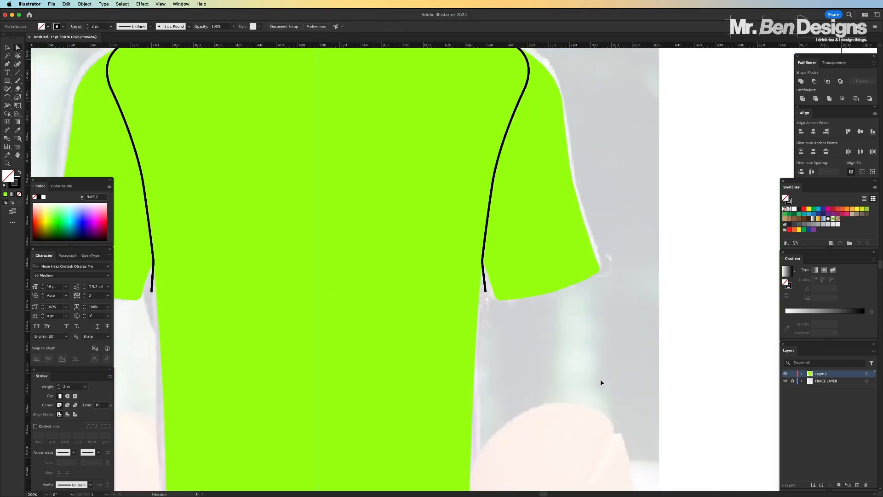
# Split the green shirt body into a torso and two sleeves along both seam lines using Pathfinder Divide
pyautogui.press('super+equal')
pyautogui.press('super+equal')
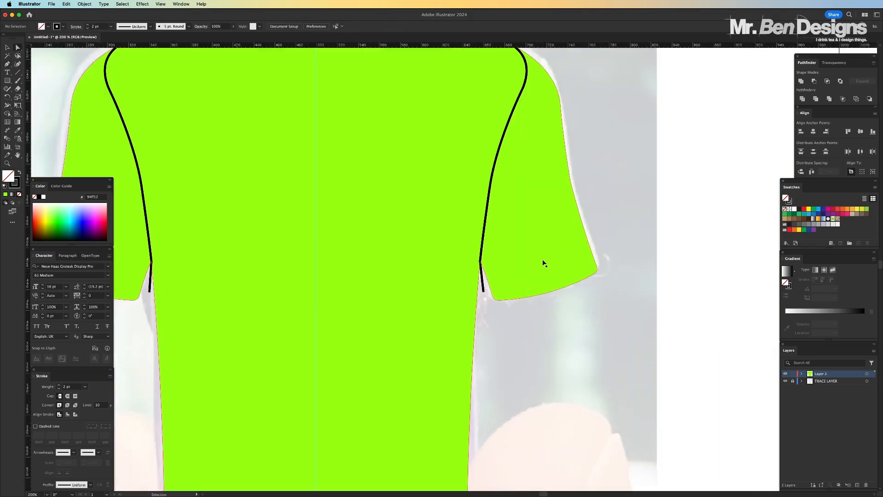
pyautogui.scroll(3, 545, 263)
pyautogui.hscroll(-3, 544, 263)
pyautogui.scroll(1, 544, 263)
pyautogui.hscroll(-1, 544, 263)
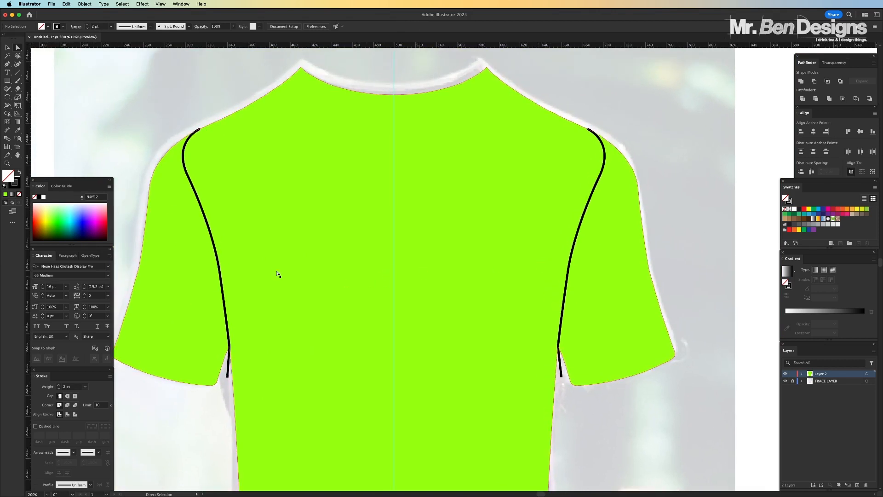
pyautogui.click(8, 47)
pyautogui.click(197, 132)
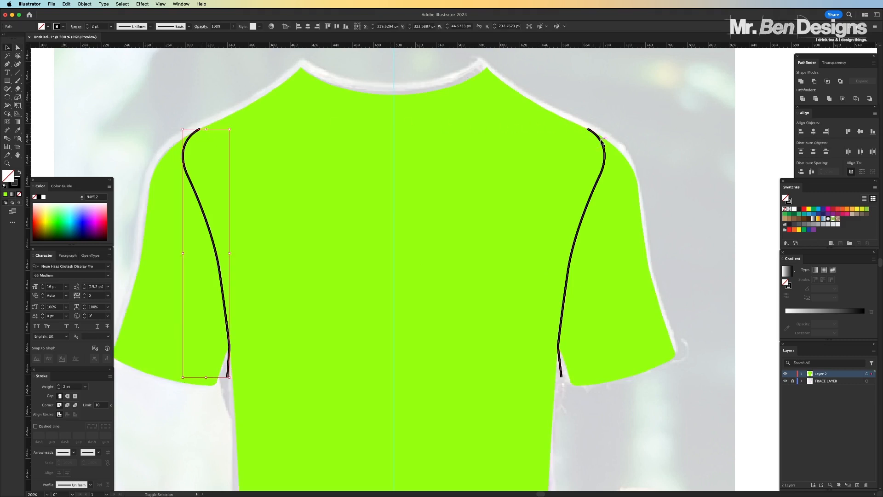
pyautogui.keyDown('shift'); pyautogui.click(586, 132); pyautogui.keyUp('shift')
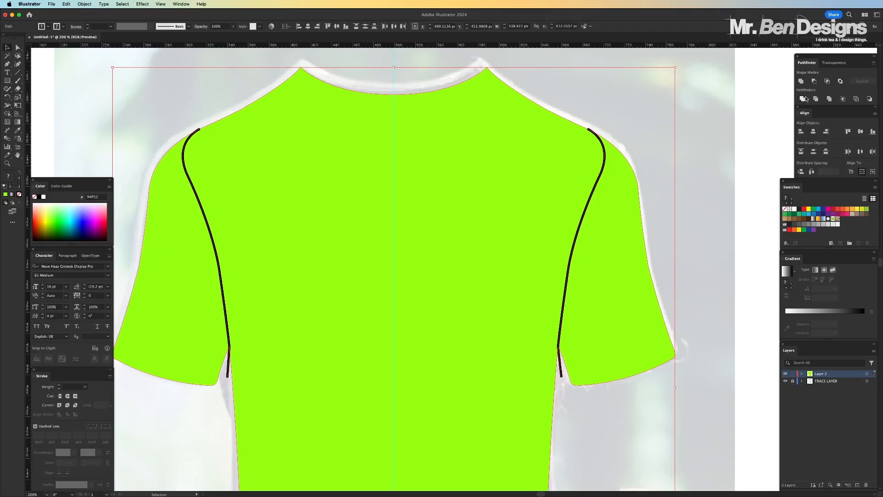
pyautogui.click(689, 125)
pyautogui.click(188, 81)
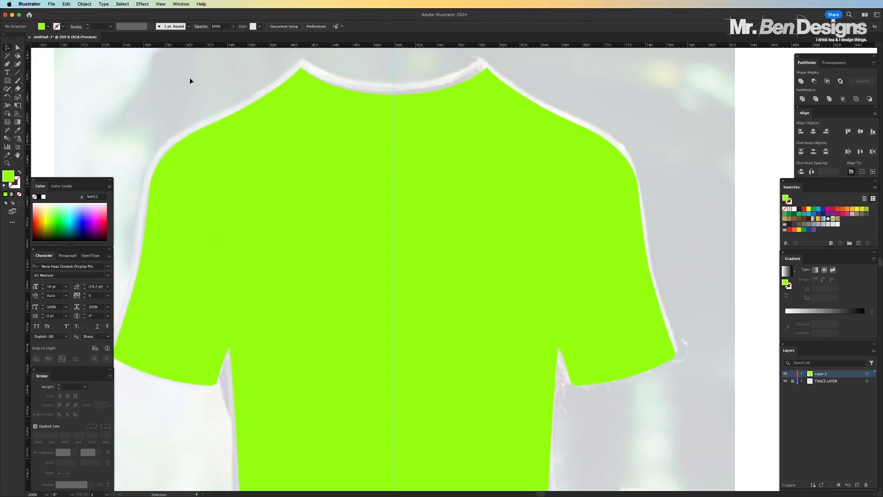
# Pull the left and right sleeve pieces outward from the green torso to check that they separate
pyautogui.press('a')
pyautogui.hscroll(-3, 197, 122)
pyautogui.moveTo(237, 222); pyautogui.dragTo(197, 220)
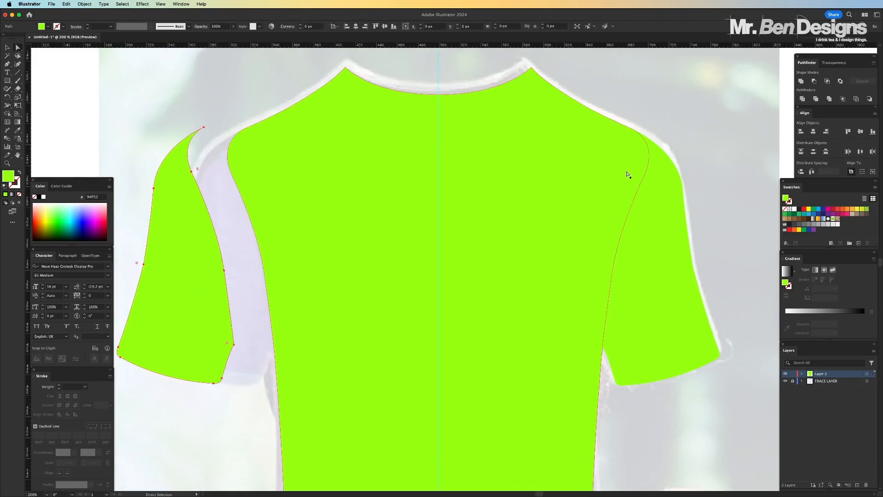
pyautogui.moveTo(671, 191); pyautogui.dragTo(704, 191)
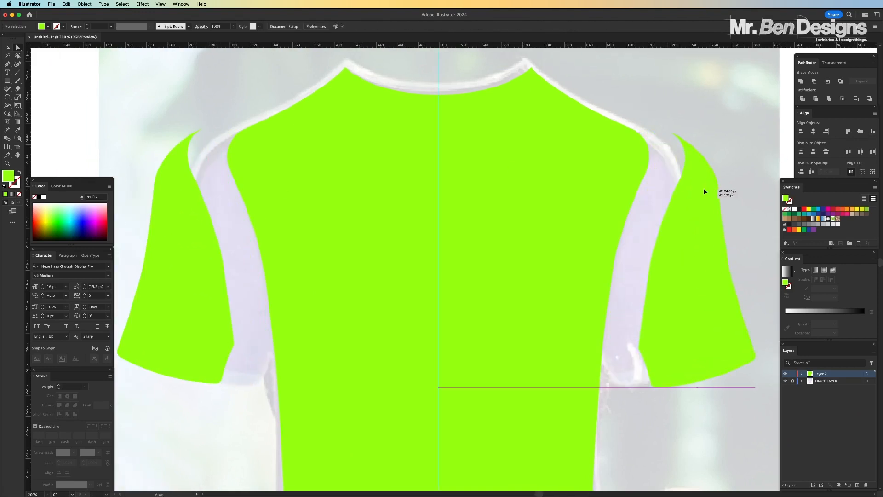
pyautogui.click(733, 97)
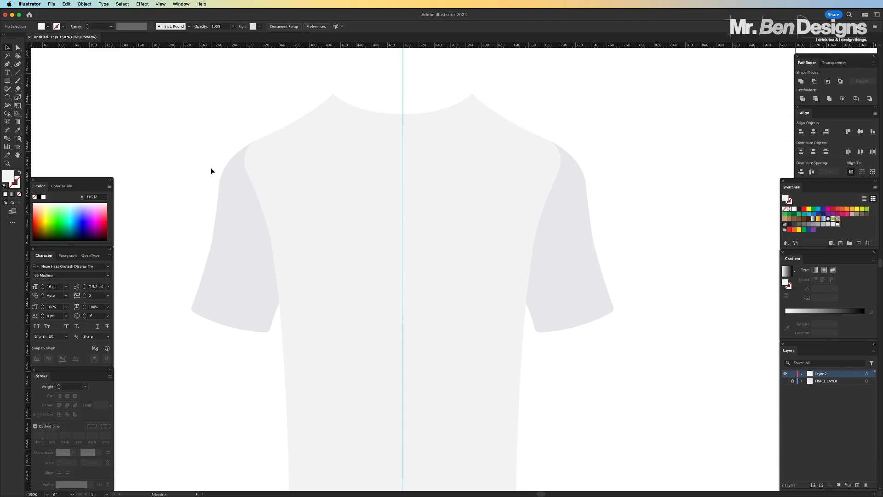
# Copy the whole shirt, paste it in front, and unite the duplicate into one solid black silhouette
pyautogui.moveTo(195, 126); pyautogui.dragTo(295, 202)
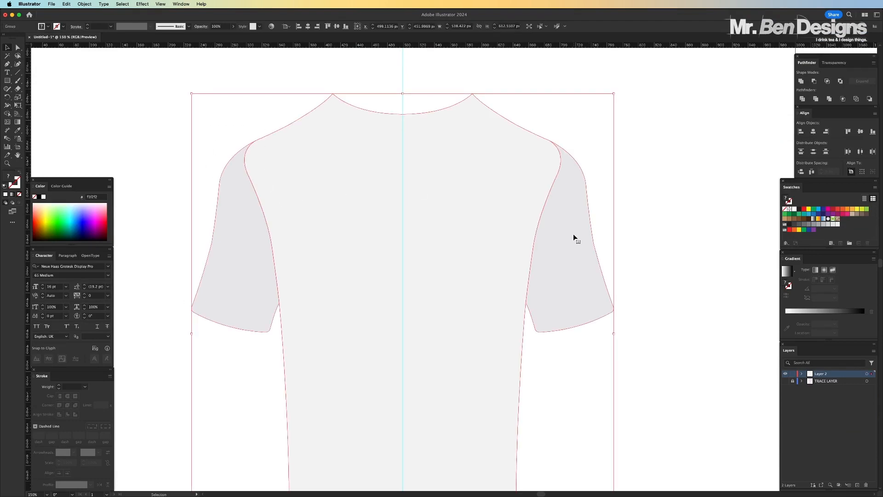
pyautogui.press('super+c')
pyautogui.click(658, 196)
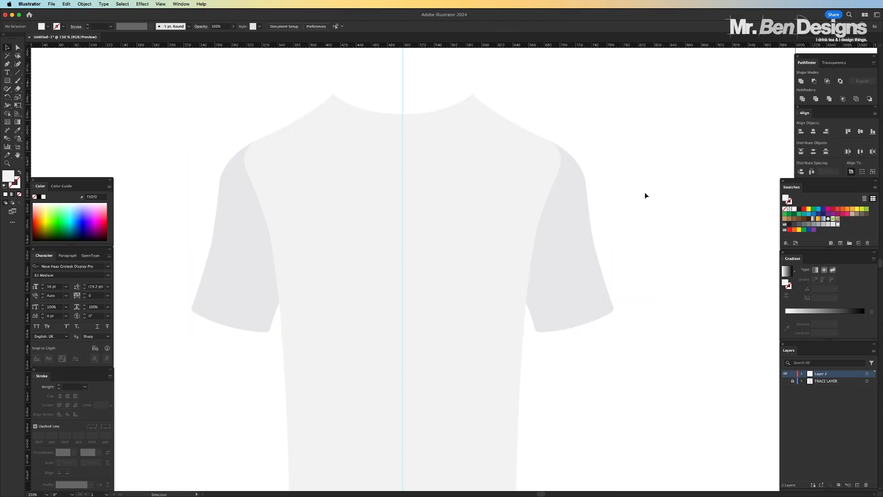
pyautogui.press('super+f')
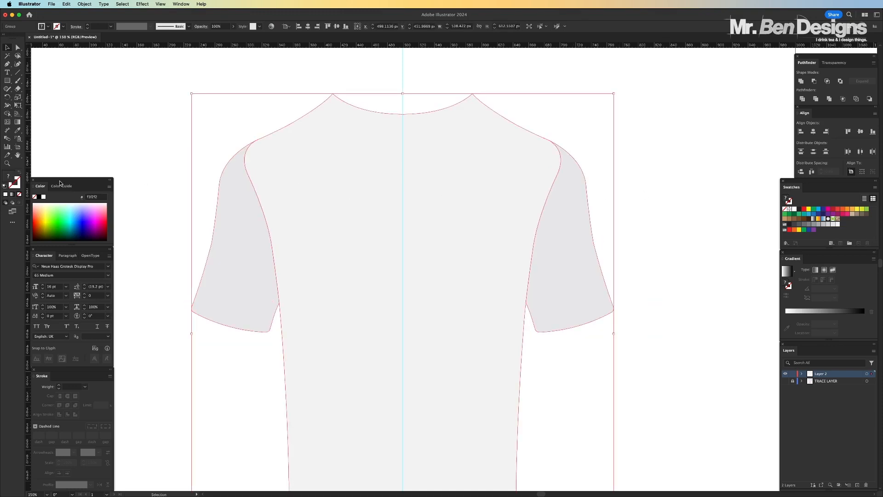
pyautogui.click(39, 197)
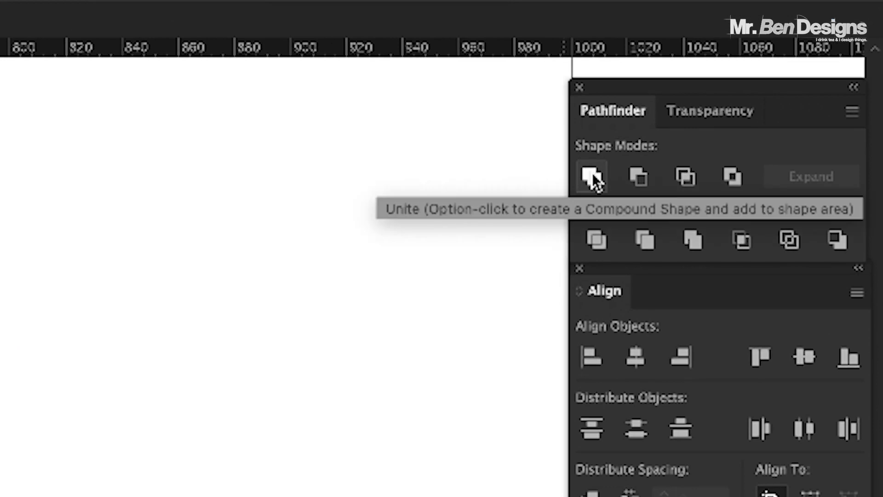
pyautogui.click(693, 240)
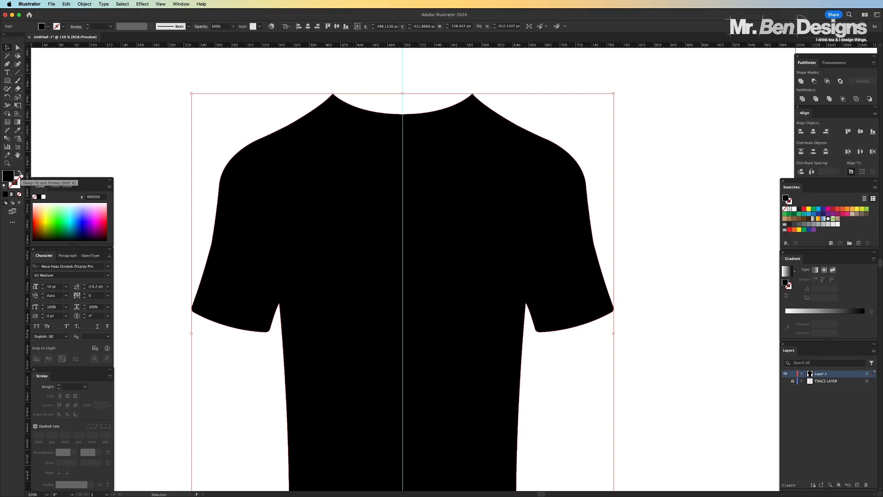
# Turn the black silhouette into an unfilled outline with a 2 pt stroke aligned to the outside
pyautogui.click(20, 174)
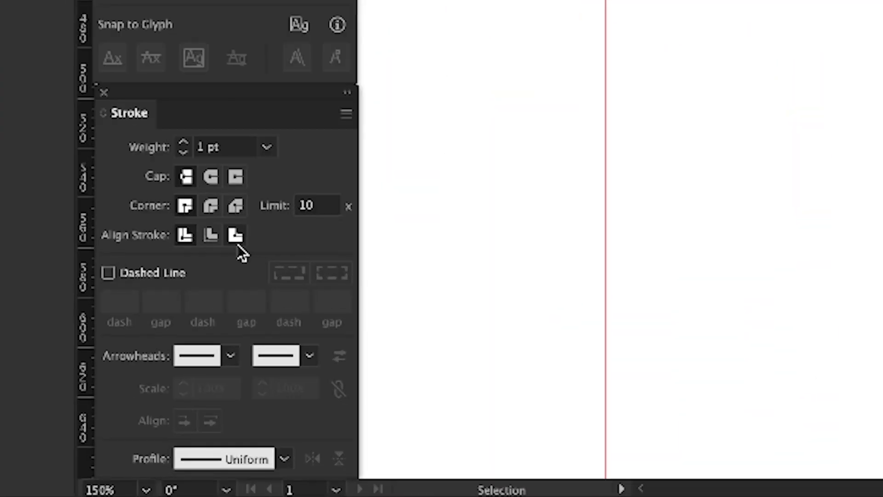
pyautogui.click(236, 238)
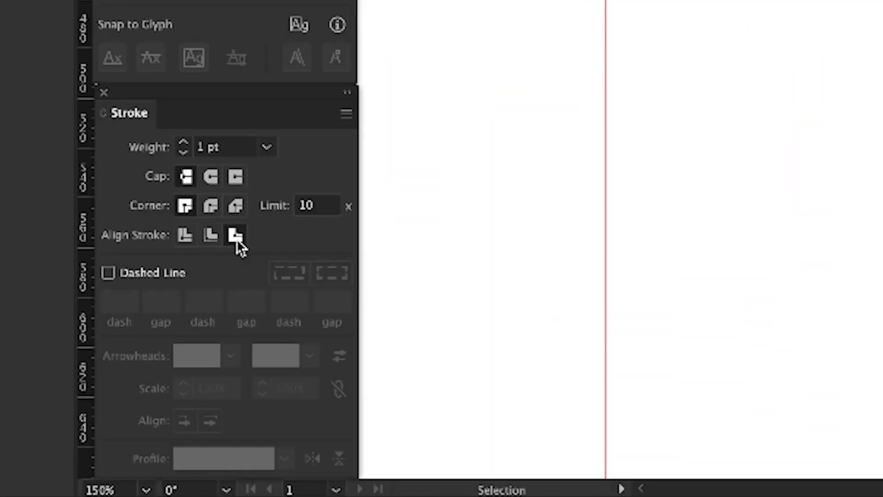
pyautogui.click(184, 146)
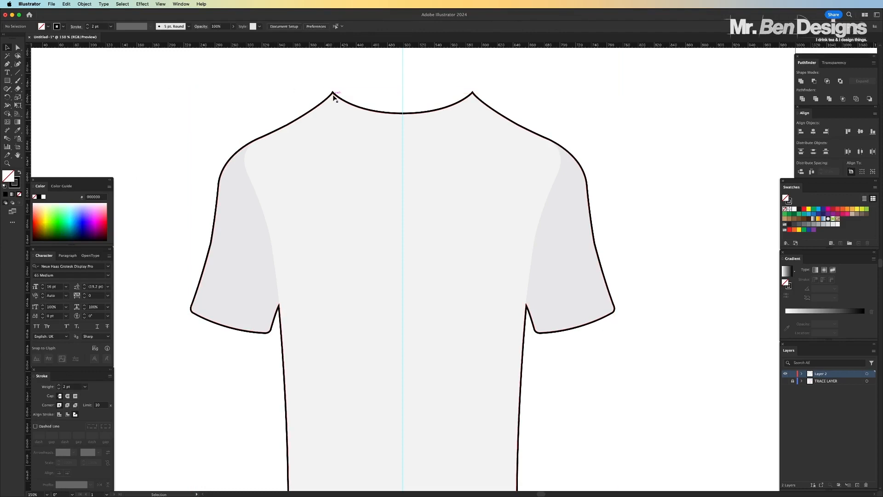
# Try moving both grey sleeves and the torso away from the outline, and undo all three moves
pyautogui.press('super+1')
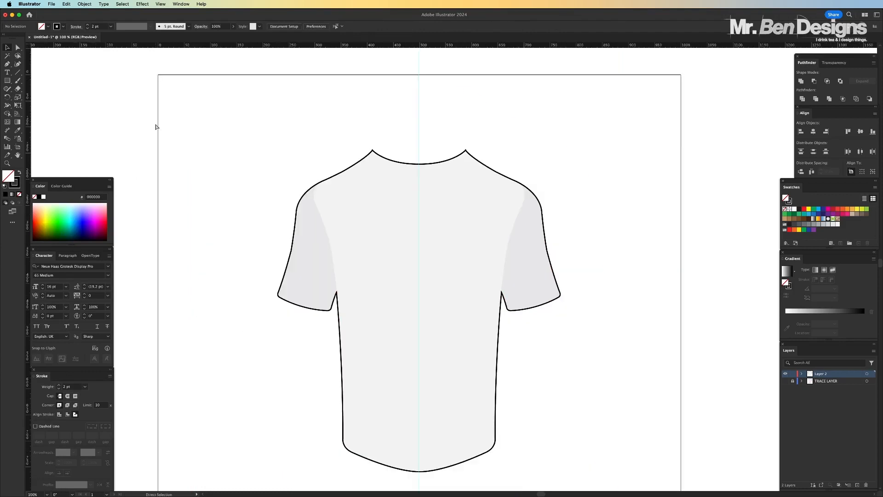
pyautogui.press('super+minus')
pyautogui.press('super+minus')
pyautogui.press('super+1')
pyautogui.press('super+plus')
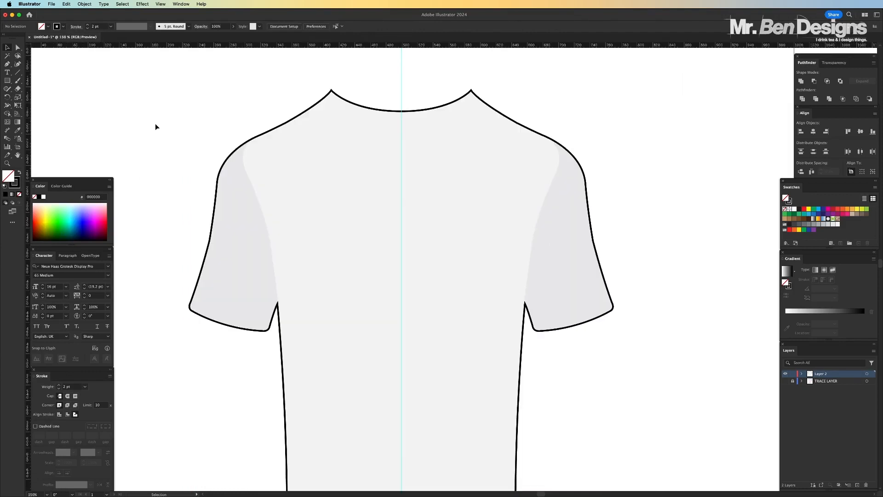
pyautogui.press('a')
pyautogui.moveTo(256, 243); pyautogui.dragTo(181, 212)
pyautogui.moveTo(561, 225)
pyautogui.mouseDown()
pyautogui.moveTo(629, 204)
pyautogui.moveTo(651, 178)
pyautogui.mouseUp()
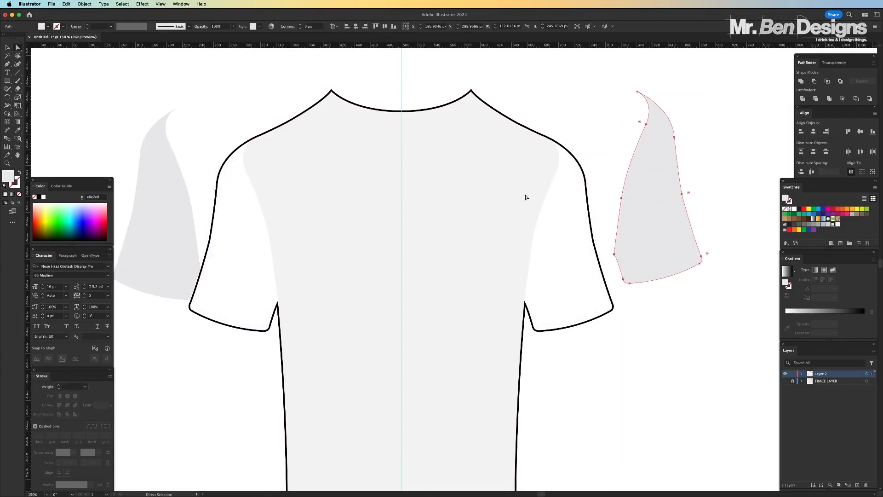
pyautogui.moveTo(476, 175); pyautogui.dragTo(474, 258)
pyautogui.press('super+z')
pyautogui.press('super+z')
pyautogui.press('super+z')
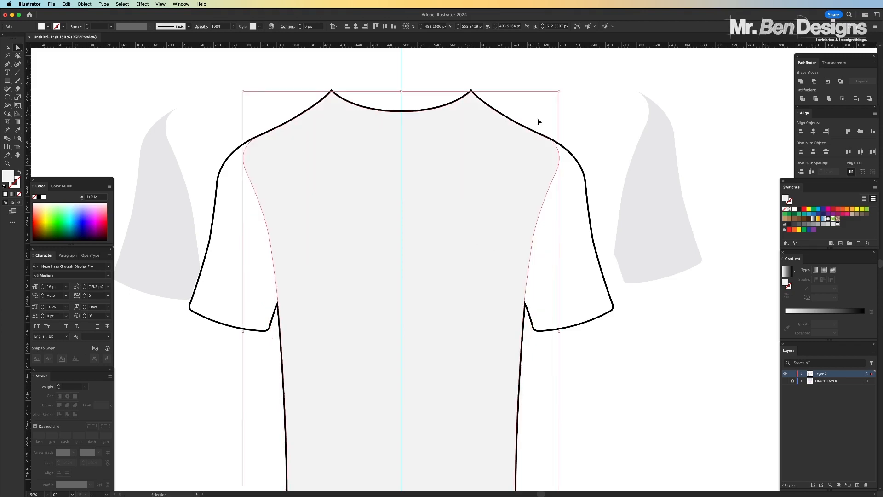
pyautogui.click(539, 121)
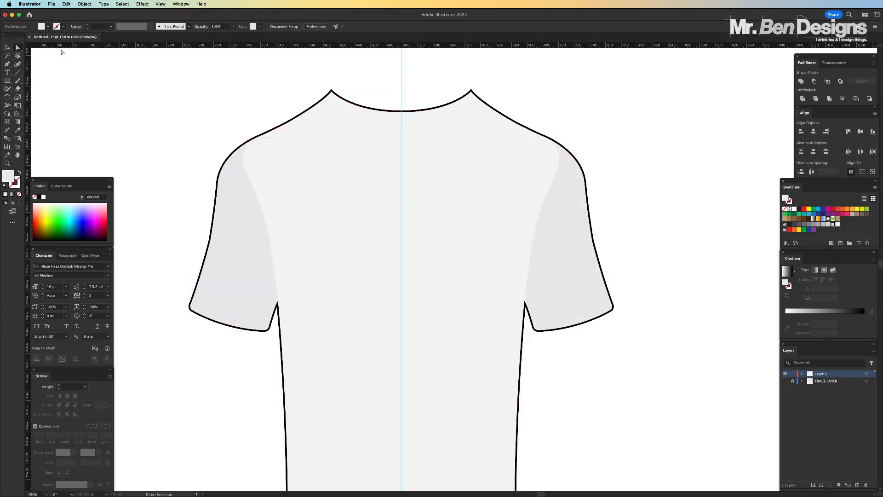
# Move the black shirt outline onto a new layer above locked Layer 2 by cutting it and pasting in front
pyautogui.click(7, 48)
pyautogui.click(333, 93)
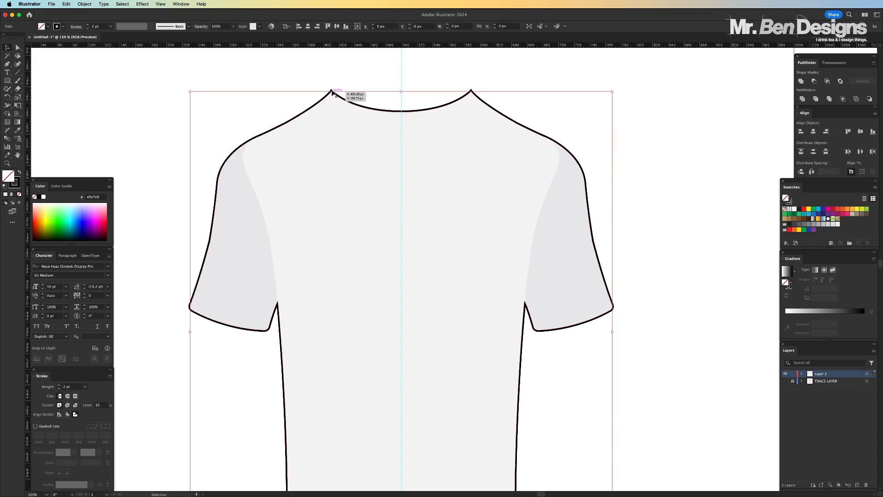
pyautogui.press('Delete')
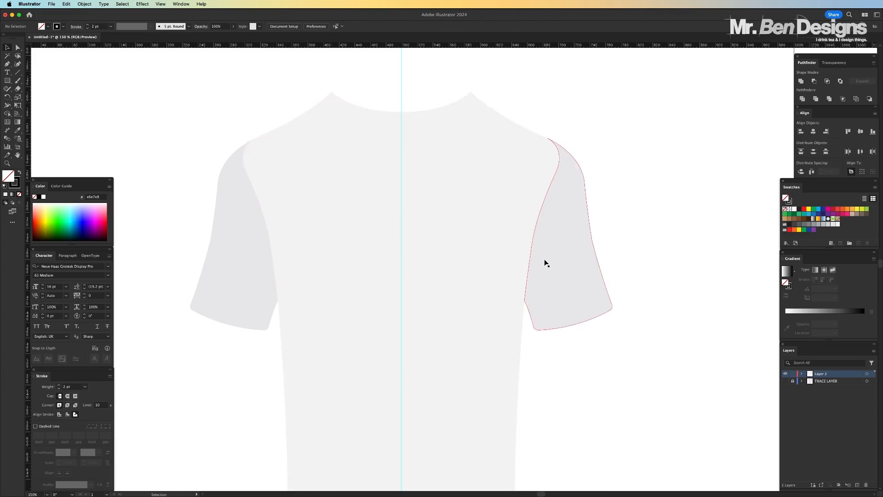
pyautogui.click(792, 374)
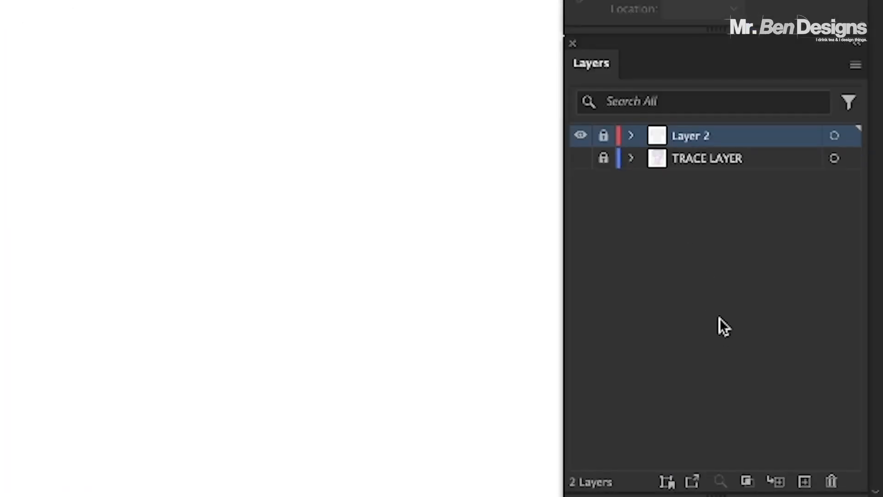
pyautogui.click(804, 481)
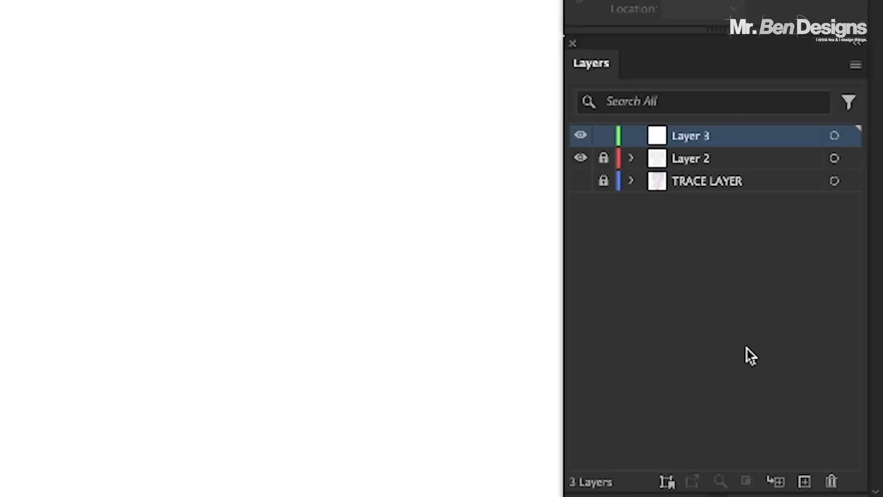
pyautogui.hotkey('ctrl', 'f')
pyautogui.press('v')
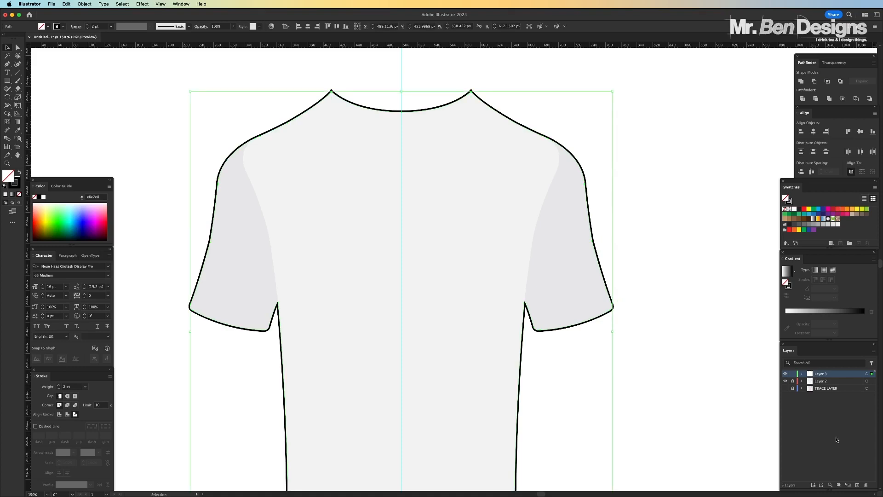
# Rename the new layer OUTLINE, and lock and hide it
pyautogui.doubleClick(821, 374)
pyautogui.write('OUTLINE')
pyautogui.press('Return')
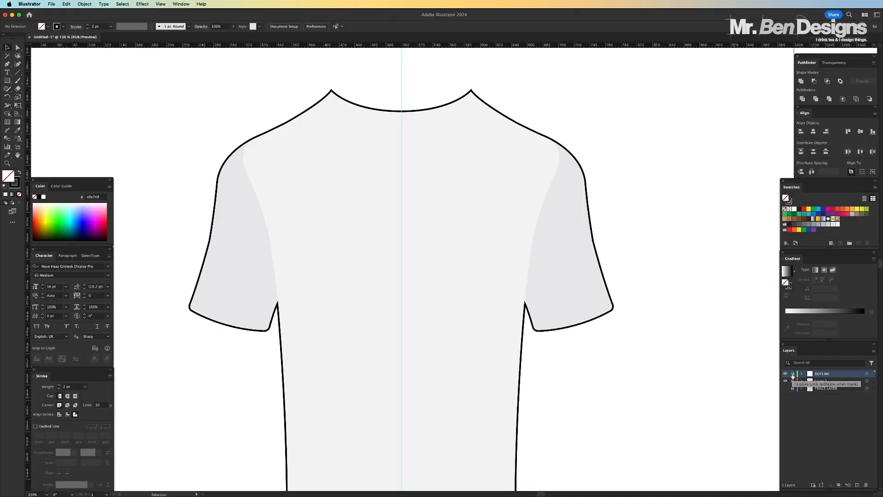
pyautogui.click(792, 376)
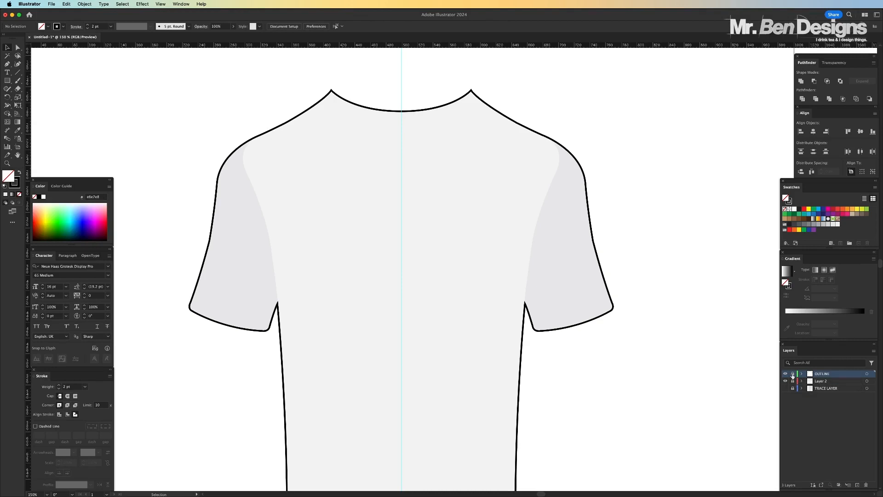
pyautogui.click(785, 374)
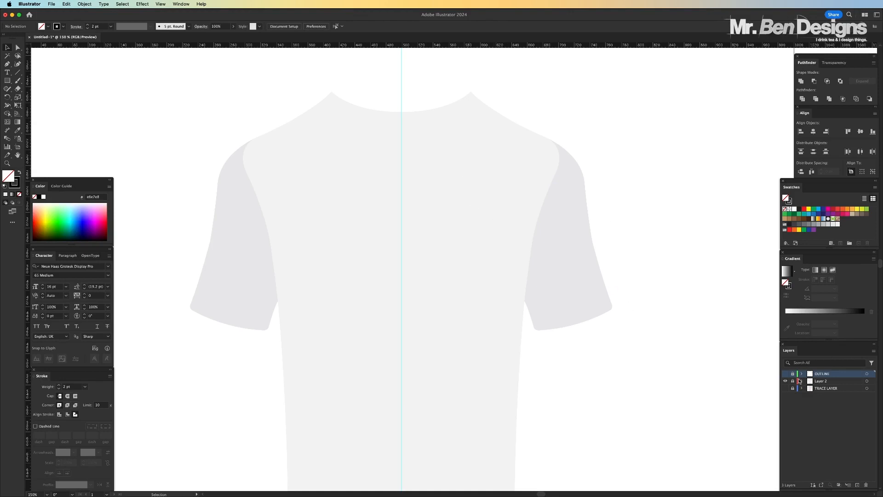
# Unlock Layer 2 and rename it BODY
pyautogui.click(800, 381)
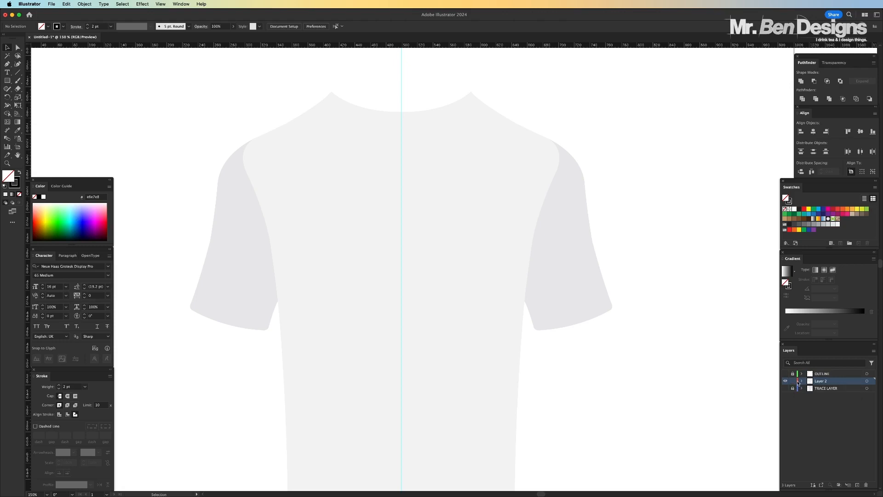
pyautogui.doubleClick(823, 381)
pyautogui.write('BODY')
pyautogui.press('Return')
# Move both grey sleeves onto a new layer between OUTLINE and locked BODY by cutting them and pasting in front
pyautogui.click(570, 202)
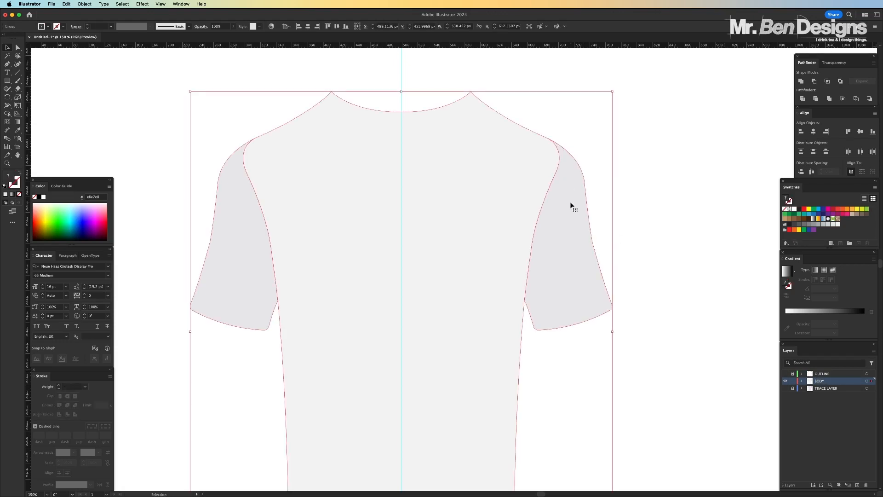
pyautogui.click(40, 57)
pyautogui.click(17, 47)
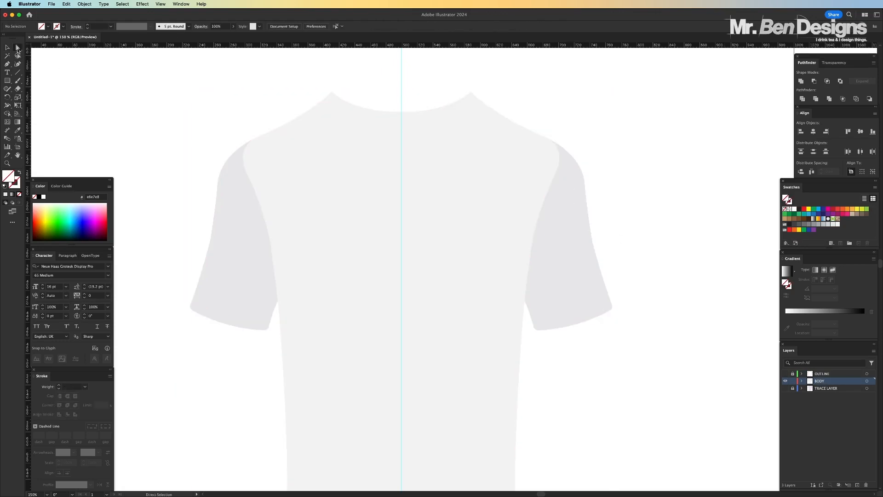
pyautogui.click(247, 250)
pyautogui.keyDown('shift'); pyautogui.click(586, 250); pyautogui.keyUp('shift')
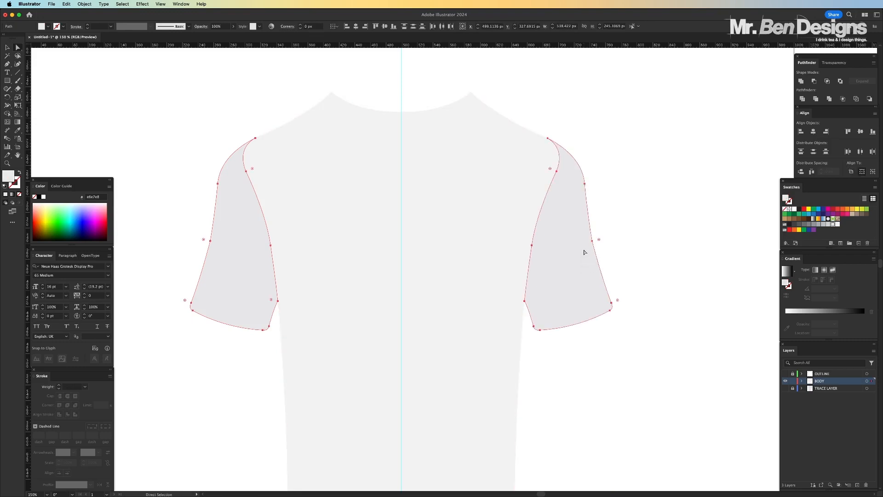
pyautogui.press('Delete')
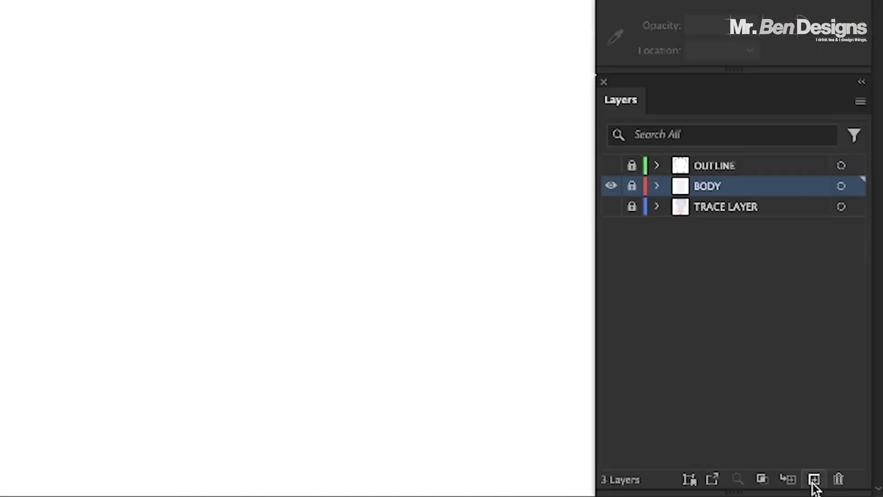
pyautogui.click(813, 479)
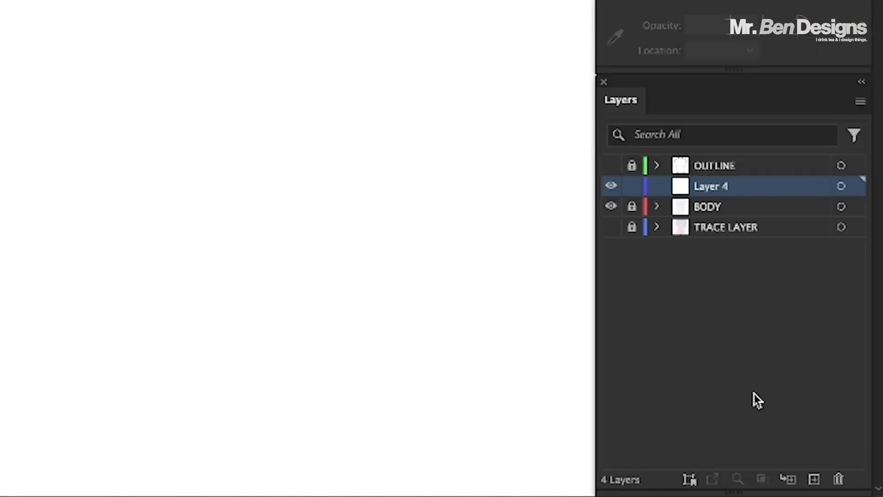
pyautogui.press('super+f')
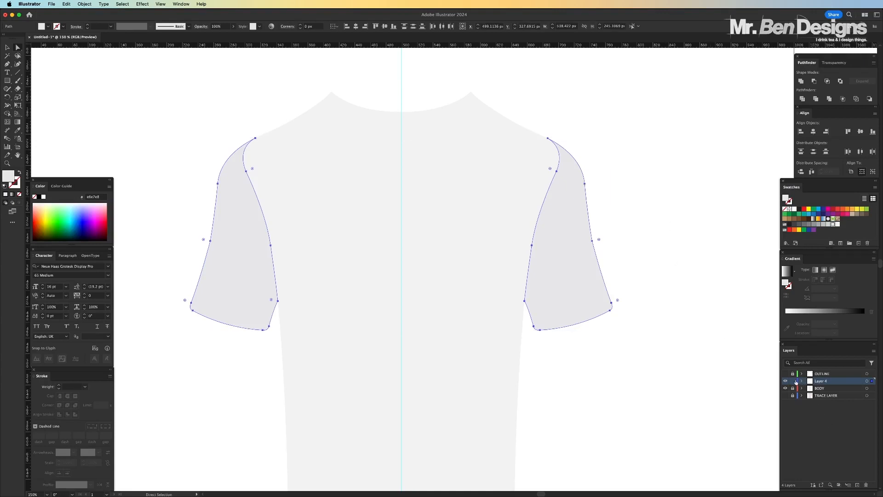
# Deselect the sleeves, lock their new layer and rename it SLEEVE
pyautogui.press('super+shift+a')
pyautogui.doubleClick(821, 381)
pyautogui.write('SLEE')
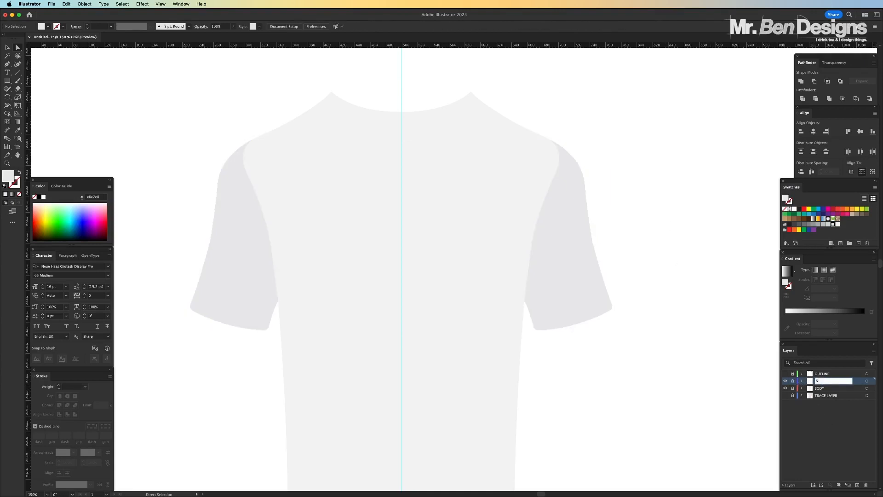
pyautogui.press('Return')
# Toggle the visibility of the OUTLINE, BODY and SLEEVE layers one at a time to check their contents
pyautogui.click(786, 374)
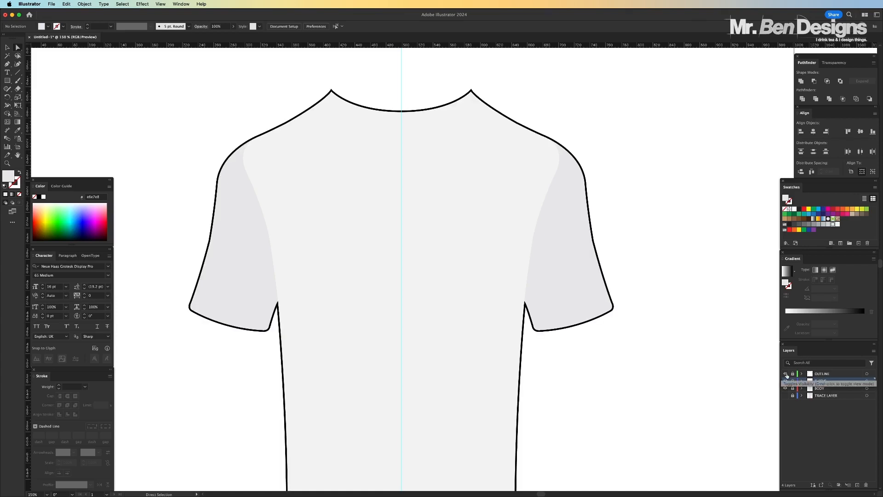
pyautogui.click(786, 374)
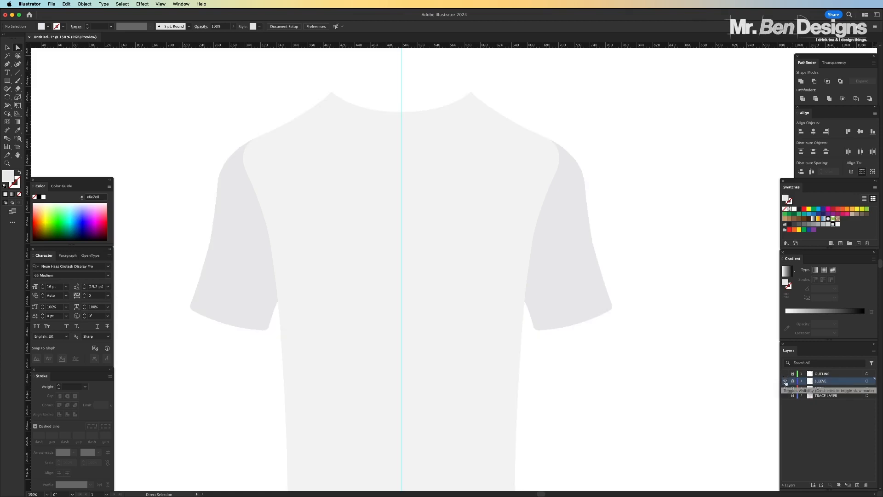
pyautogui.click(786, 388)
pyautogui.click(785, 388)
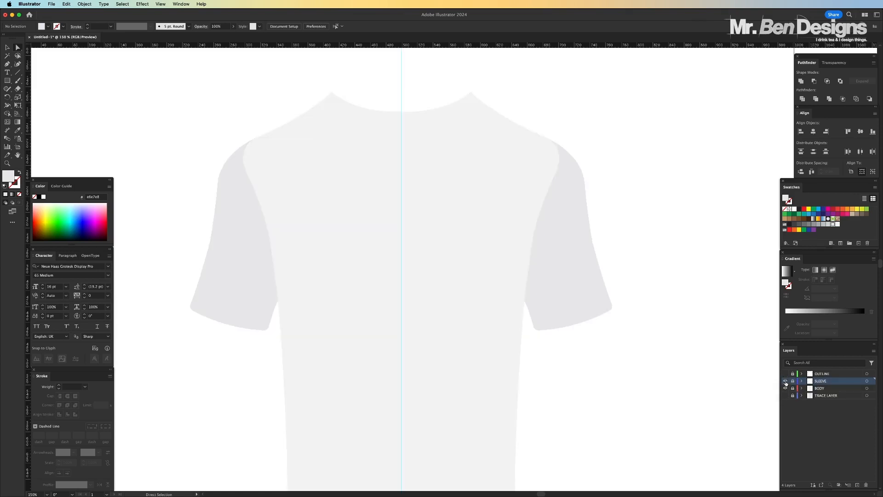
pyautogui.click(785, 381)
pyautogui.click(786, 380)
# Show the OUTLINE layer, and briefly hide and restore SLEEVE and BODY to view the outline alone
pyautogui.click(785, 373)
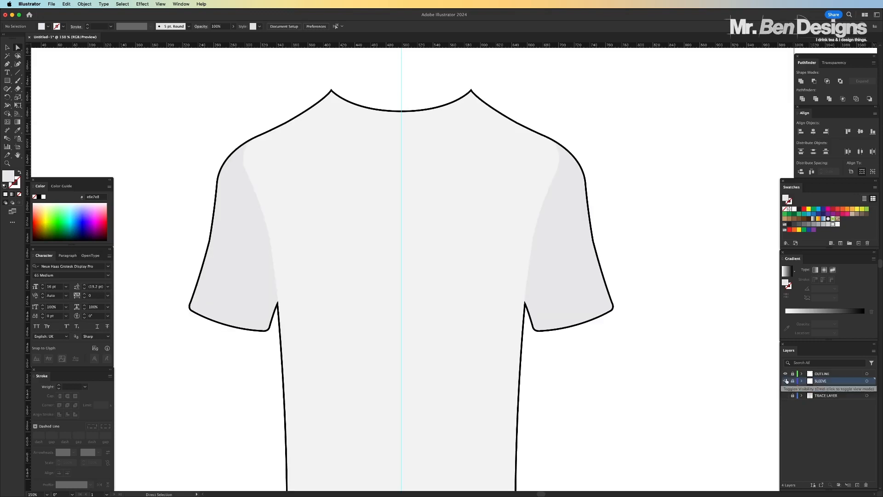
pyautogui.click(786, 381)
pyautogui.click(786, 388)
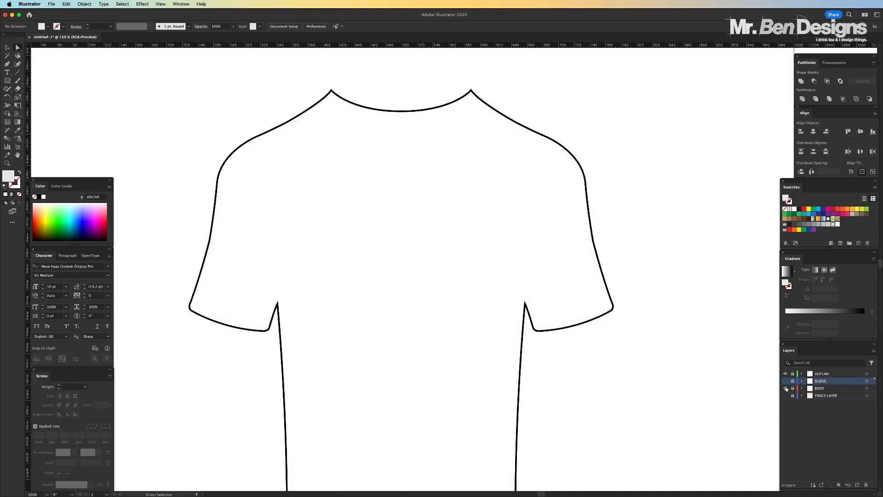
pyautogui.click(786, 388)
pyautogui.click(785, 381)
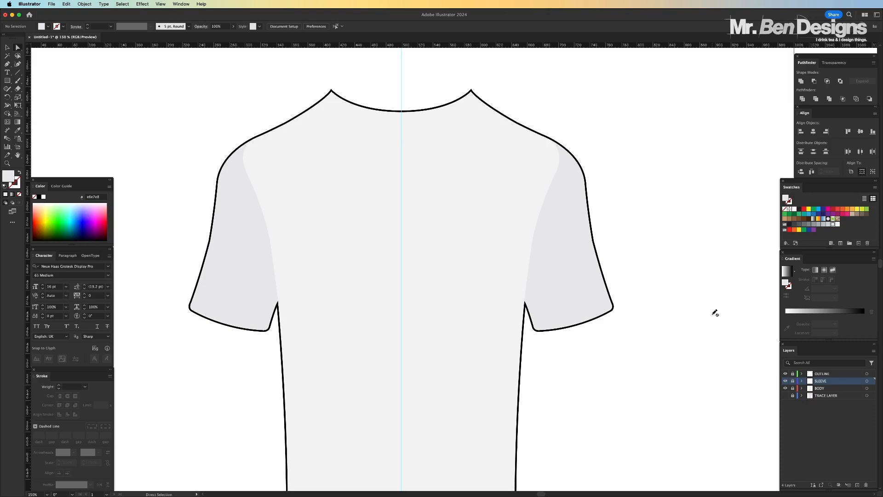
# Show the TRACE LAYER photo and hide the BODY layer to reveal the shirt's torso and collar
pyautogui.click(785, 395)
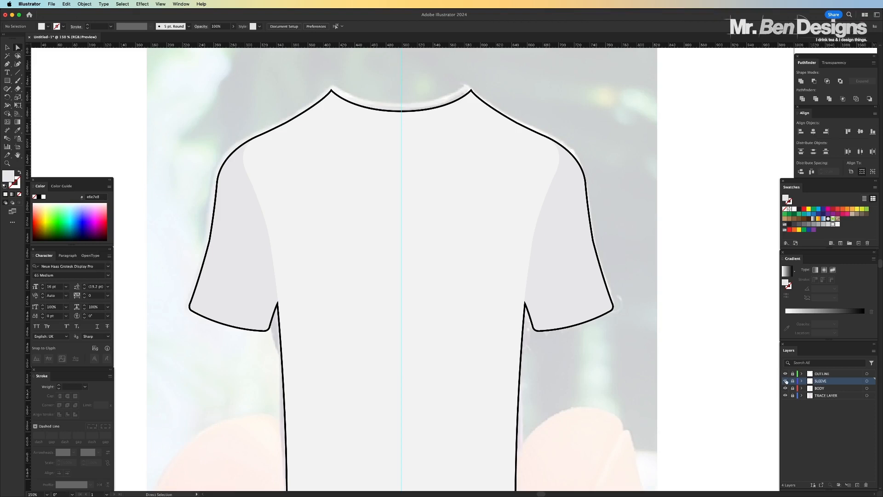
pyautogui.click(785, 388)
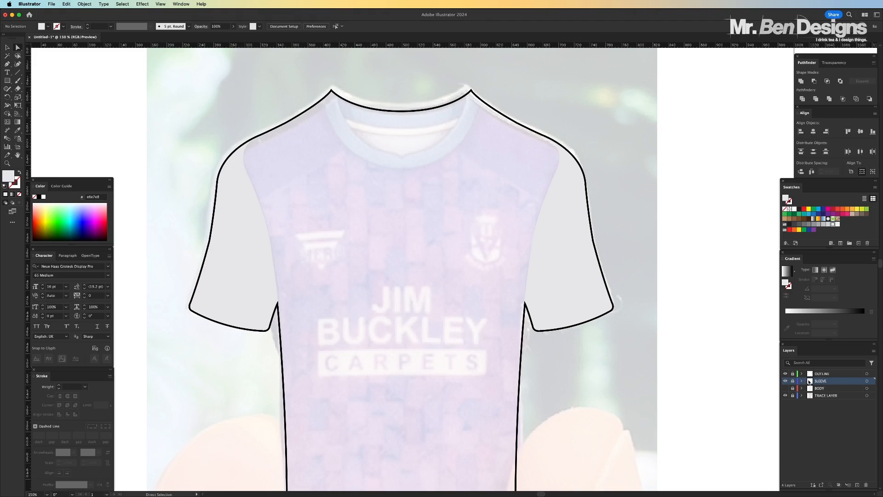
# Unlock the SLEEVE layer, duplicate both sleeve shapes in place and swap the copies' fill and stroke
pyautogui.click(792, 381)
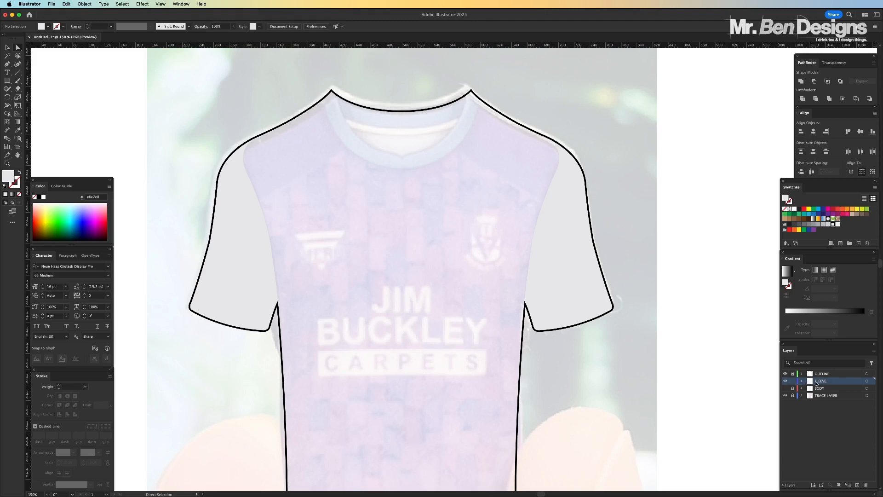
pyautogui.click(556, 220)
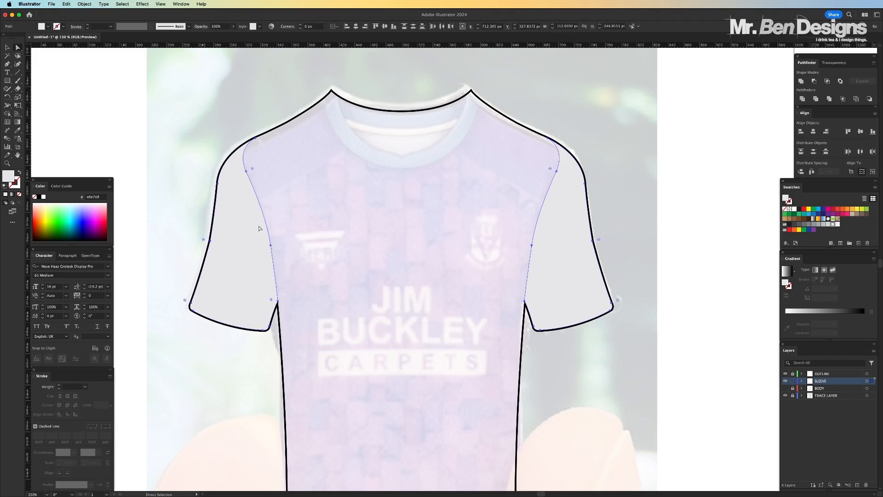
pyautogui.press('v')
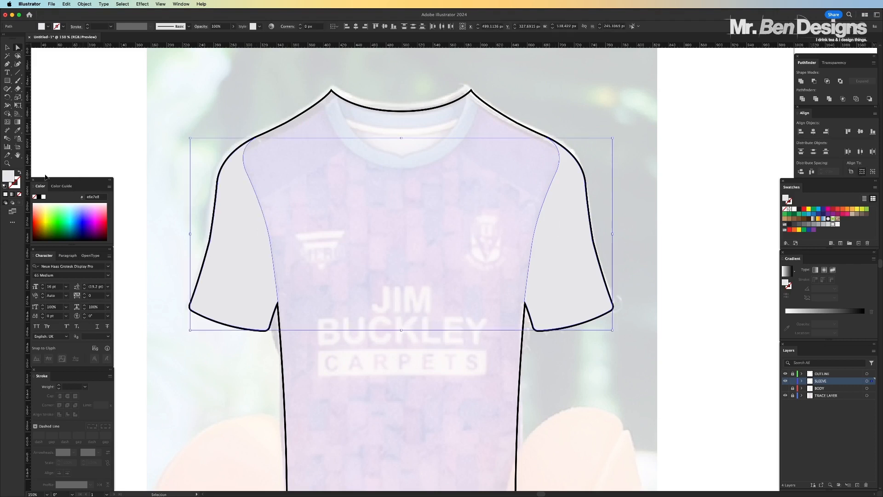
pyautogui.click(19, 172)
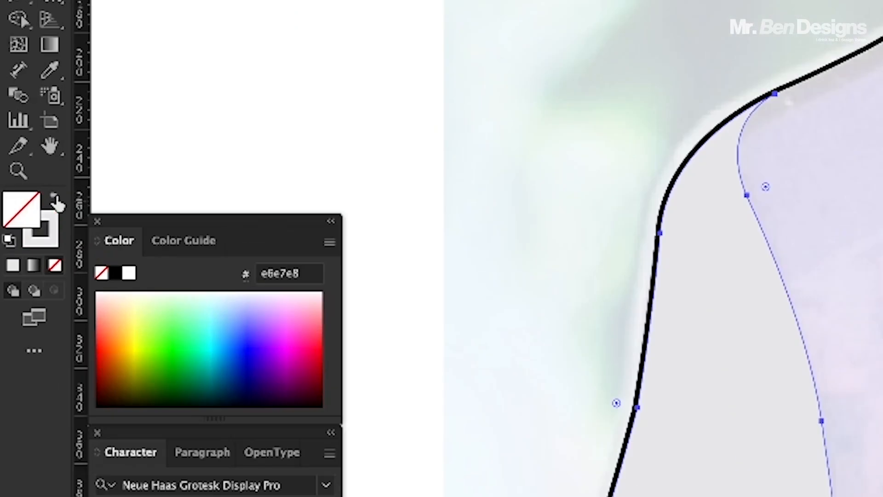
# Give the sleeve copies a black 1 pt stroke aligned to the inside, and deselect them
pyautogui.click(46, 234)
pyautogui.click(115, 272)
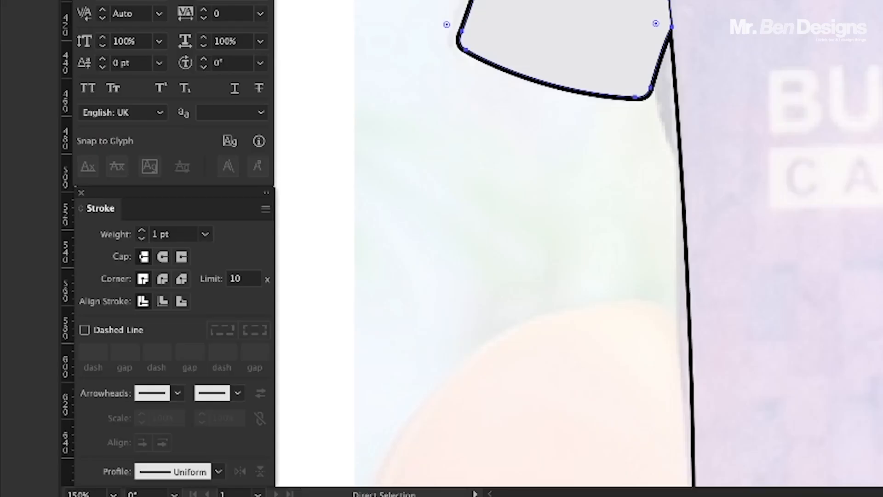
pyautogui.click(161, 302)
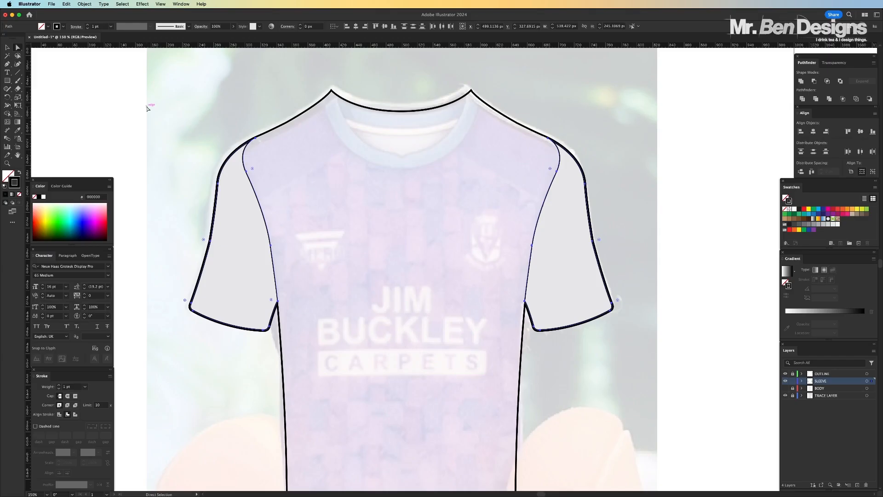
pyautogui.click(146, 107)
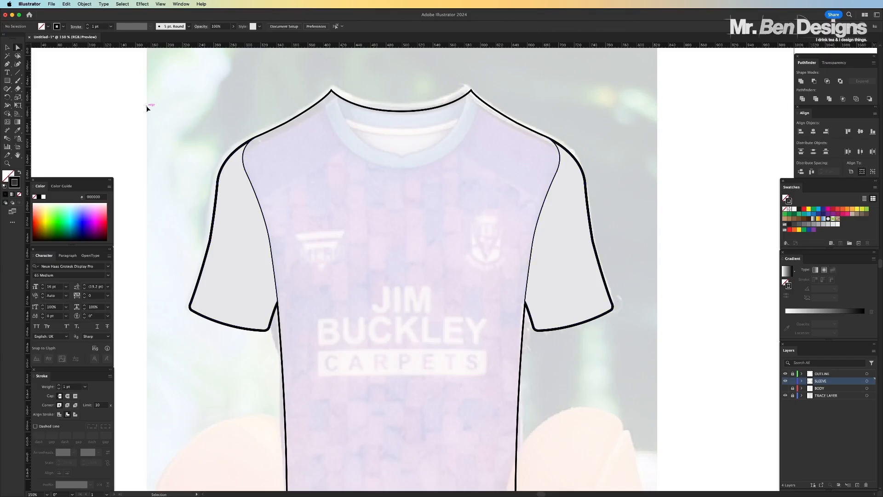
# Cut both black-stroked sleeve copies out of the SLEEVE layer and lock that layer
pyautogui.press('super+equal')
pyautogui.hscroll(-4, 284, 161)
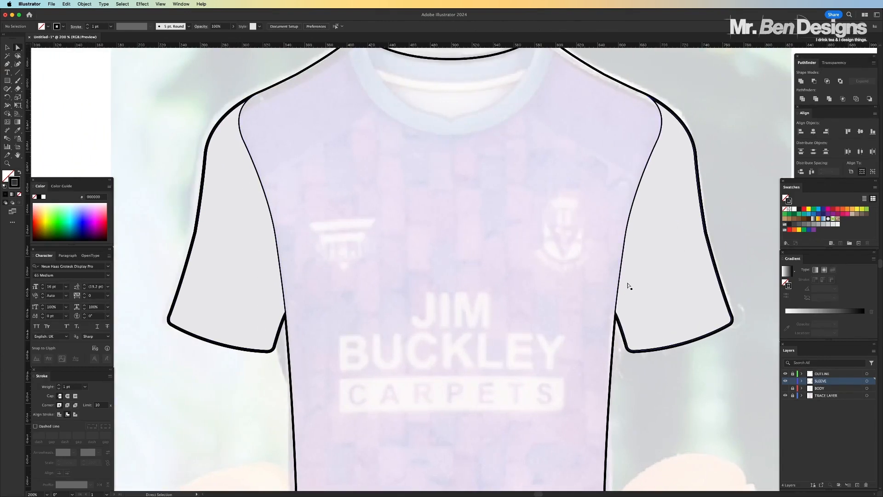
pyautogui.press('super+minus')
pyautogui.press('super+minus')
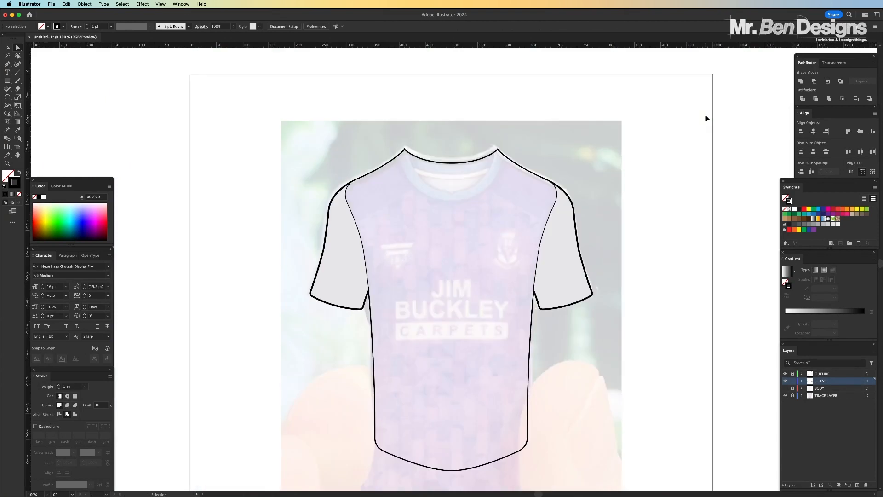
pyautogui.press('super+equal')
pyautogui.press('super+equal')
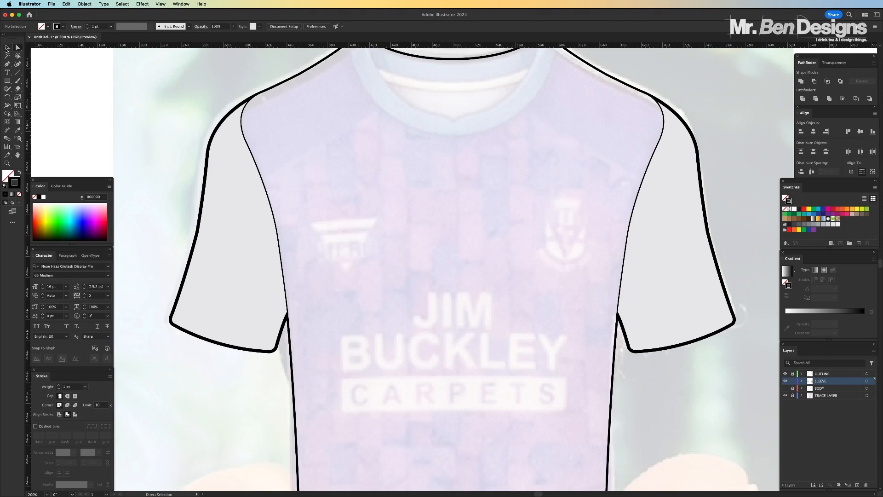
pyautogui.click(7, 47)
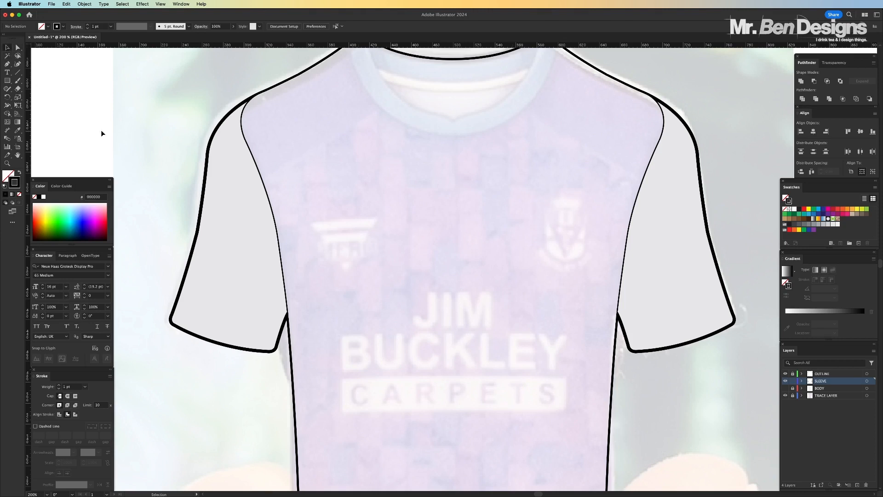
pyautogui.click(251, 147)
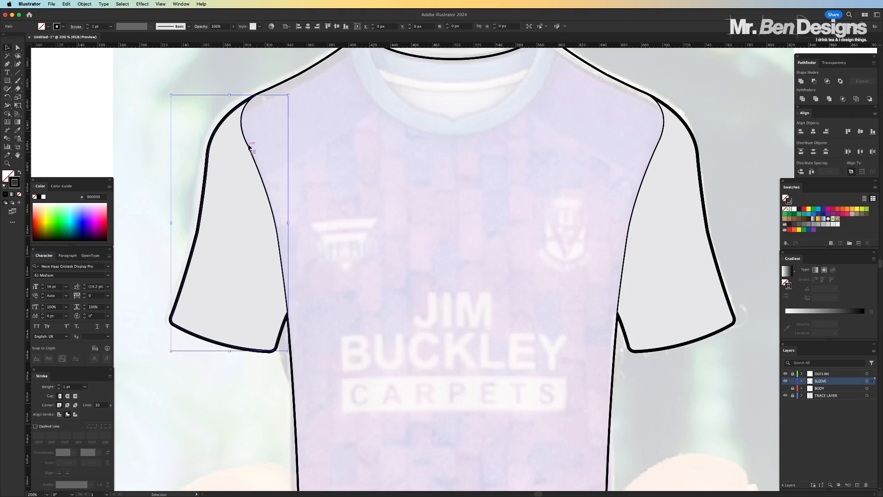
pyautogui.keyDown('shift'); pyautogui.click(660, 138); pyautogui.keyUp('shift')
pyautogui.press('a')
pyautogui.press('super+shift+a')
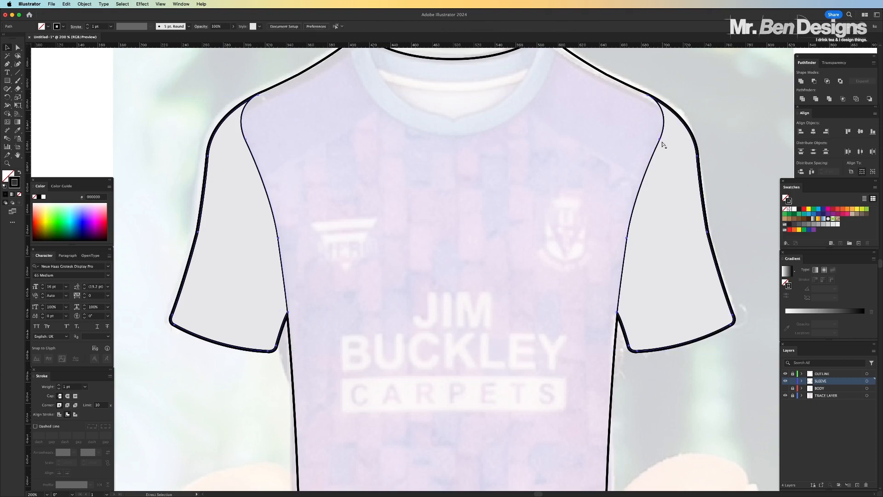
pyautogui.press('v')
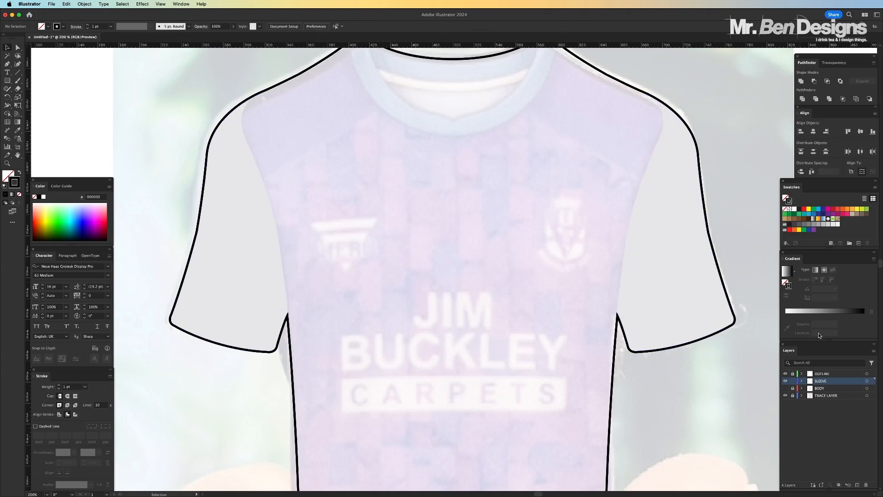
# Show the BODY layer and paste the cut sleeve outlines in place on a new layer above SLEEVE
pyautogui.click(785, 389)
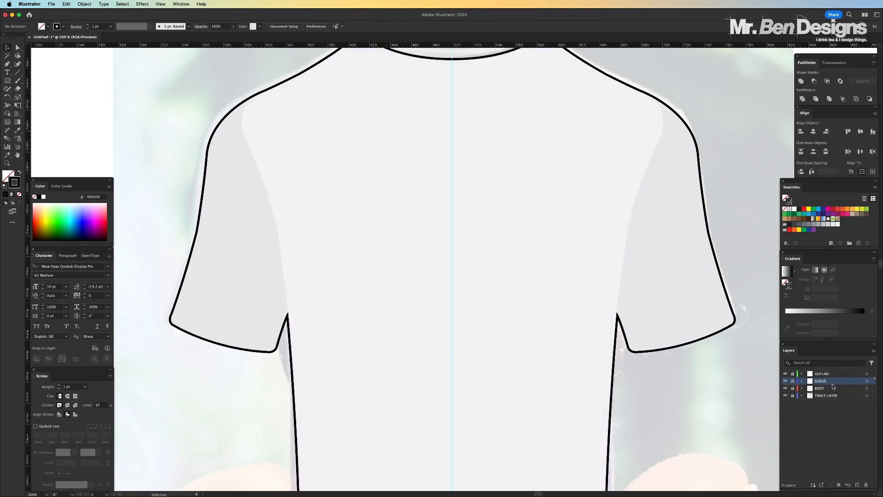
pyautogui.click(858, 484)
pyautogui.press('super+f')
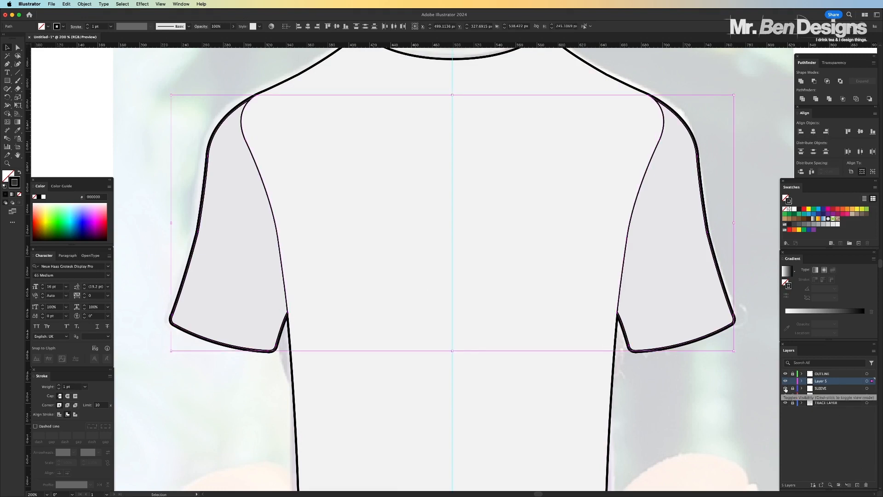
# Hide the SLEEVE, BODY, TRACE LAYER and OUTLINE layers to isolate the sleeve outlines, and deselect them
pyautogui.moveTo(785, 388); pyautogui.dragTo(786, 403)
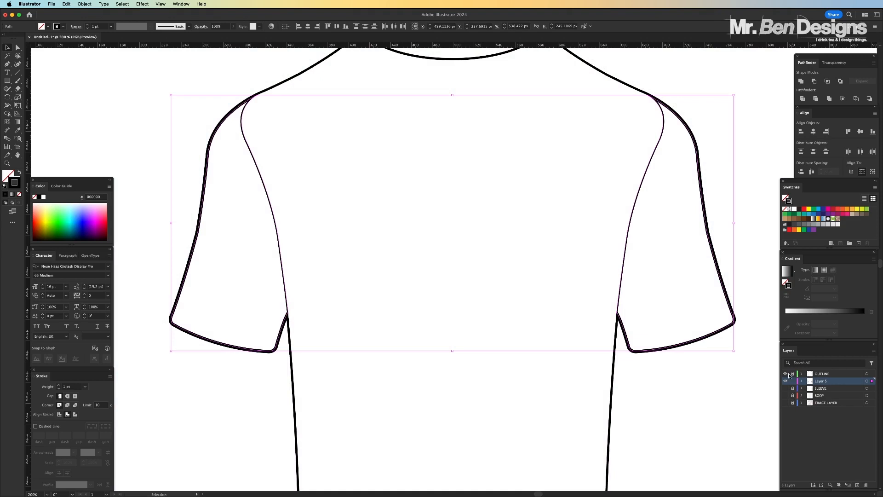
pyautogui.click(785, 374)
pyautogui.click(613, 407)
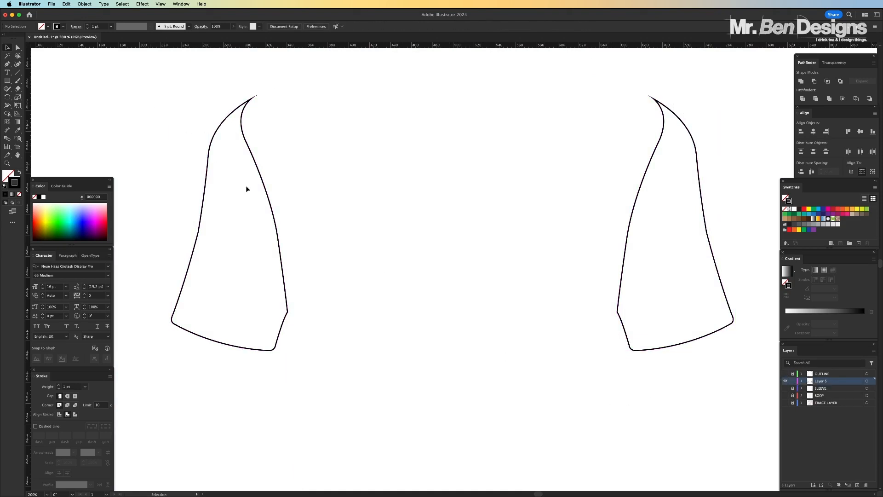
# Delete the hem and outer edge of the left sleeve outline, keeping only its inner seam line
pyautogui.click(17, 49)
pyautogui.moveTo(255, 345); pyautogui.dragTo(289, 376)
pyautogui.press('Delete')
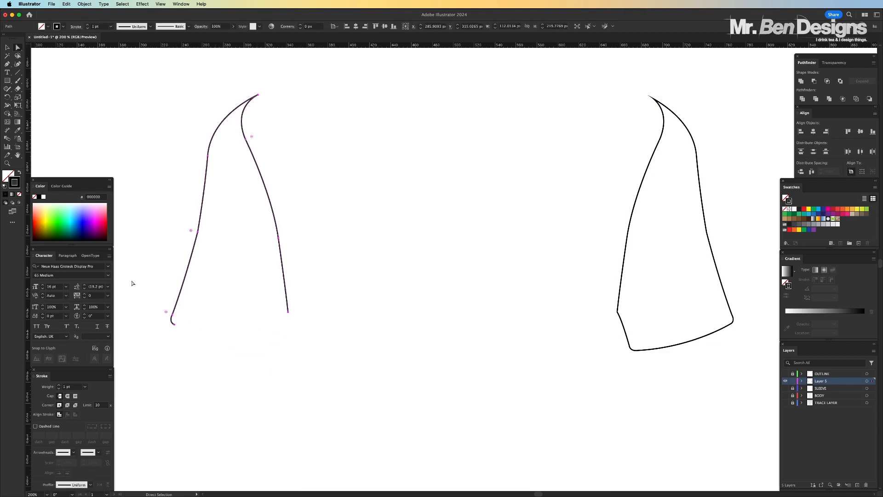
pyautogui.moveTo(159, 181); pyautogui.dragTo(229, 375)
pyautogui.press('Delete')
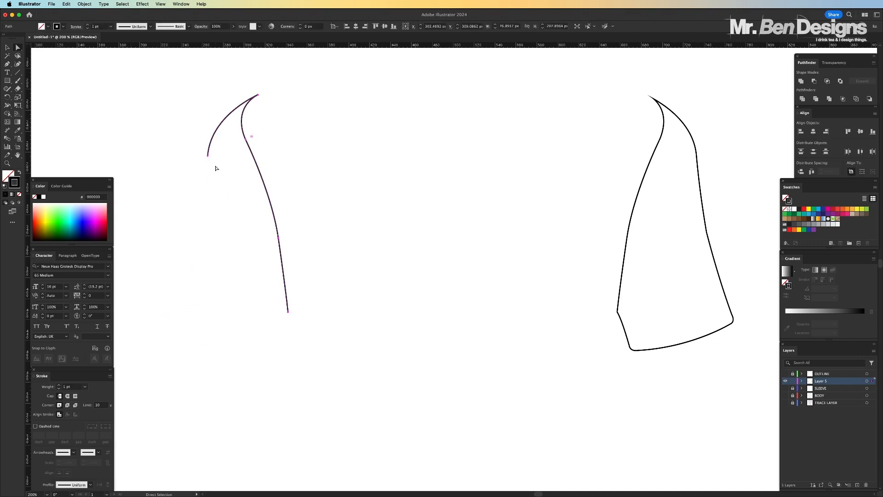
pyautogui.moveTo(217, 164); pyautogui.dragTo(206, 153)
pyautogui.press('Delete')
# Delete the hem, underarm and outer edge of the right sleeve outline, keeping its inner seam line
pyautogui.moveTo(735, 289); pyautogui.dragTo(697, 388)
pyautogui.press('Delete')
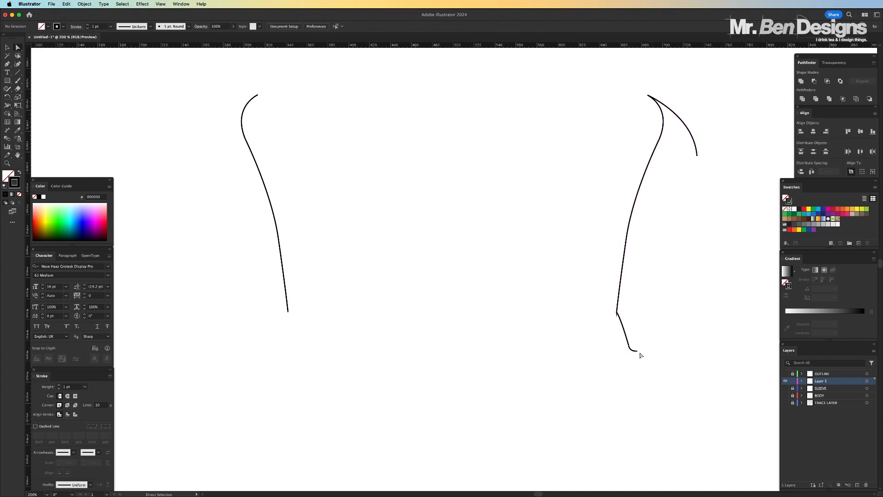
pyautogui.click(639, 352)
pyautogui.press('Delete')
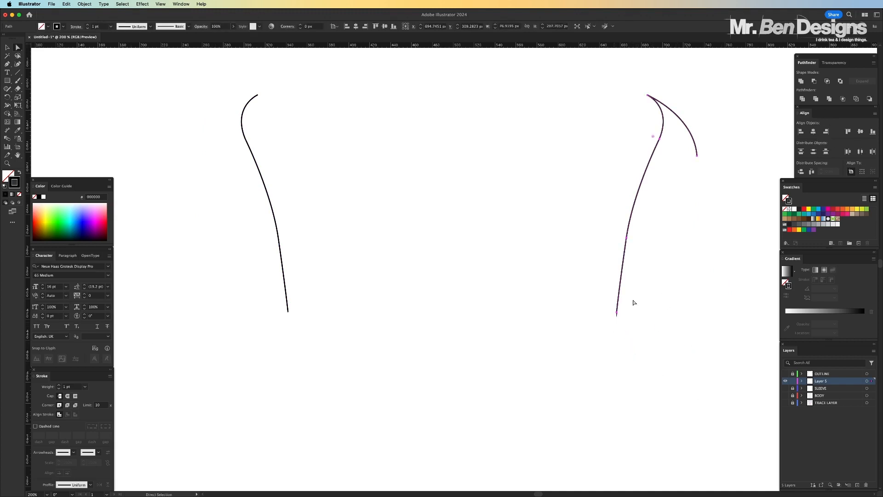
pyautogui.click(687, 220)
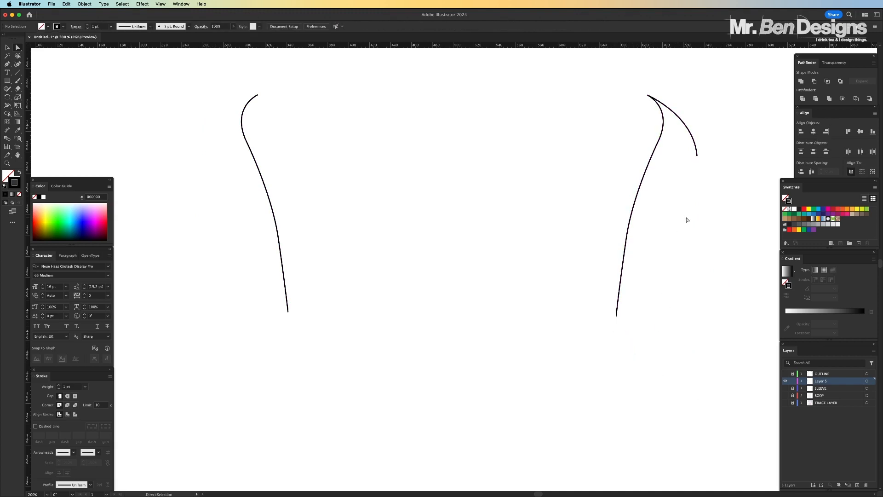
pyautogui.click(616, 315)
pyautogui.click(696, 155)
pyautogui.press('Delete')
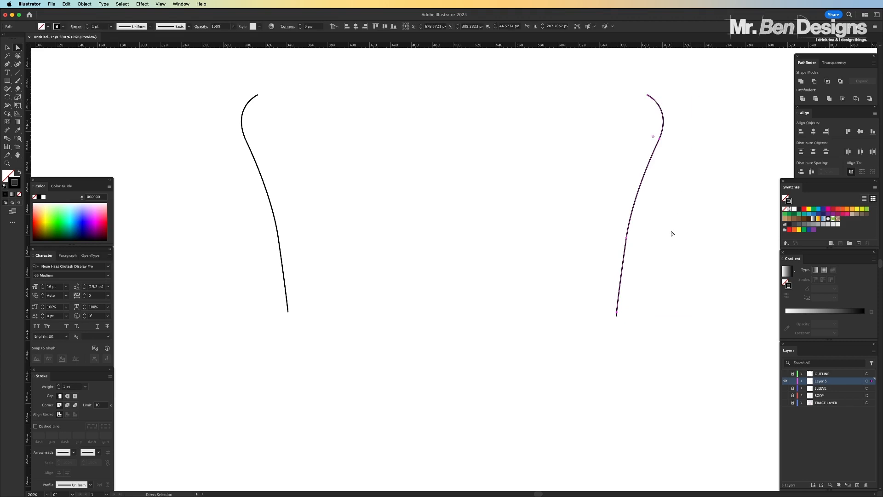
# Try moving the anchor at the lower end of the right seam line, and undo the move
pyautogui.hscroll(3, 631, 330)
pyautogui.press('super+equal')
pyautogui.press('super+equal')
pyautogui.press('super+equal')
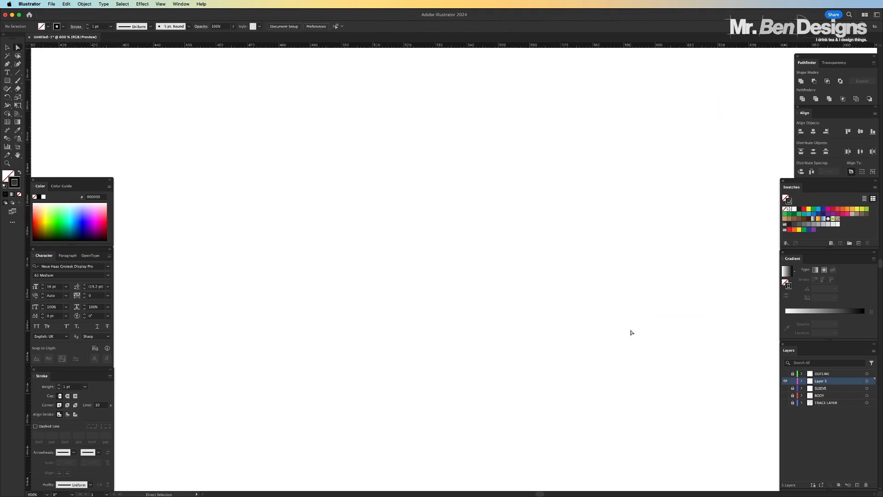
pyautogui.hscroll(7, 631, 330)
pyautogui.click(682, 406)
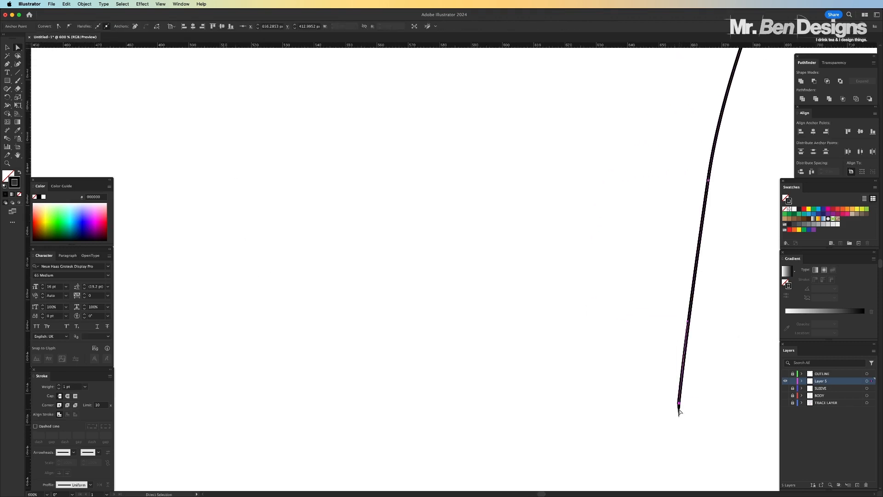
pyautogui.moveTo(681, 406); pyautogui.dragTo(698, 401)
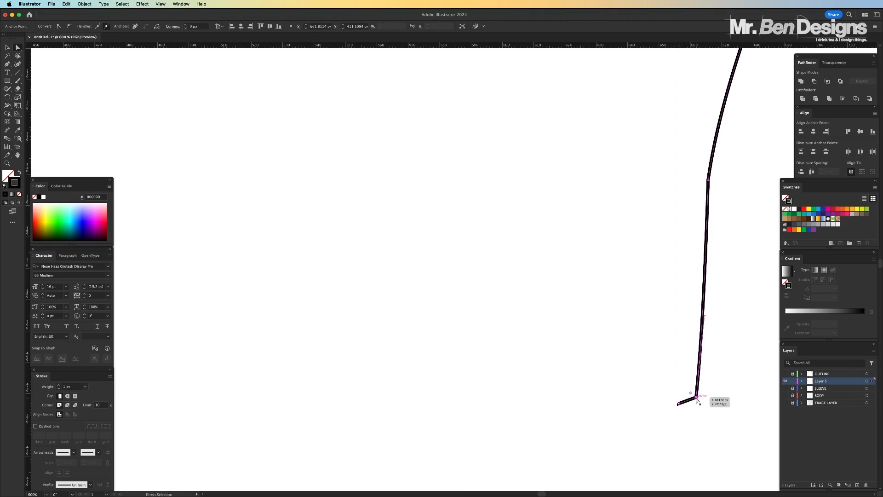
pyautogui.press('super+z')
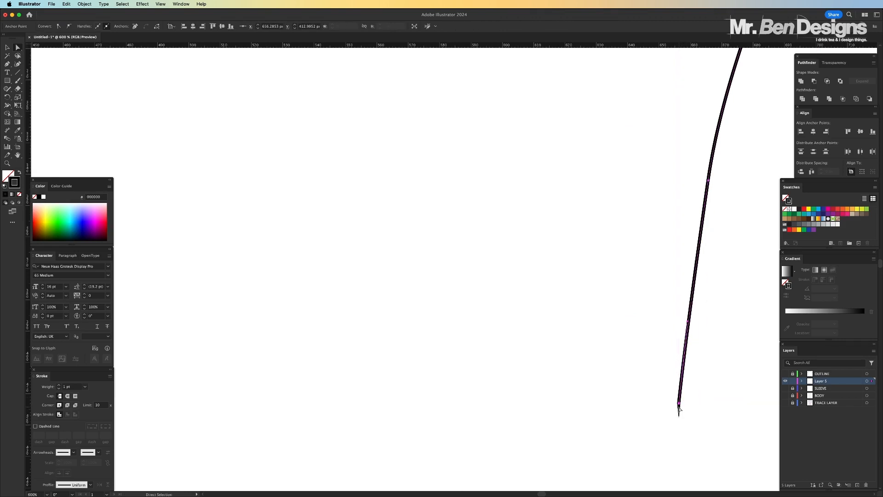
# Remove the stray extra point at the lower tip of the right seam line
pyautogui.press('super+plus')
pyautogui.press('super+plus')
pyautogui.press('super+plus')
pyautogui.press('super+plus')
pyautogui.press('super+plus')
pyautogui.press('super+plus')
pyautogui.press('super+plus')
pyautogui.press('super+plus')
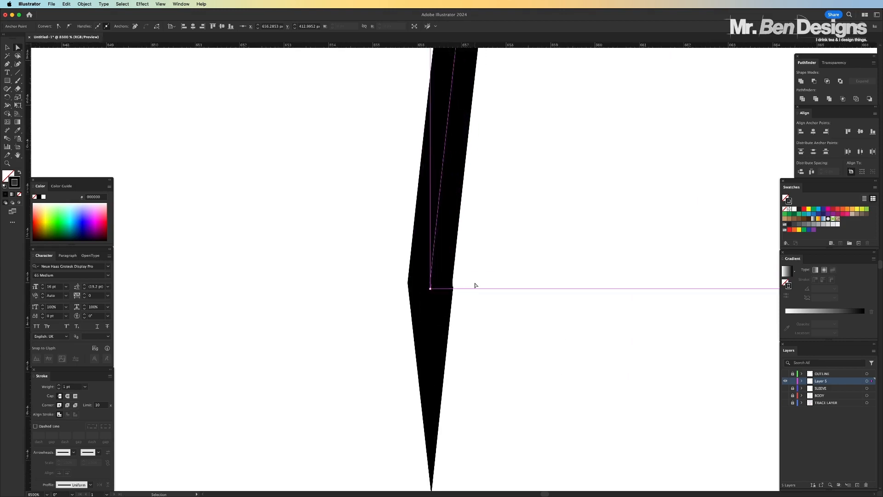
pyautogui.moveTo(430, 289); pyautogui.dragTo(437, 288)
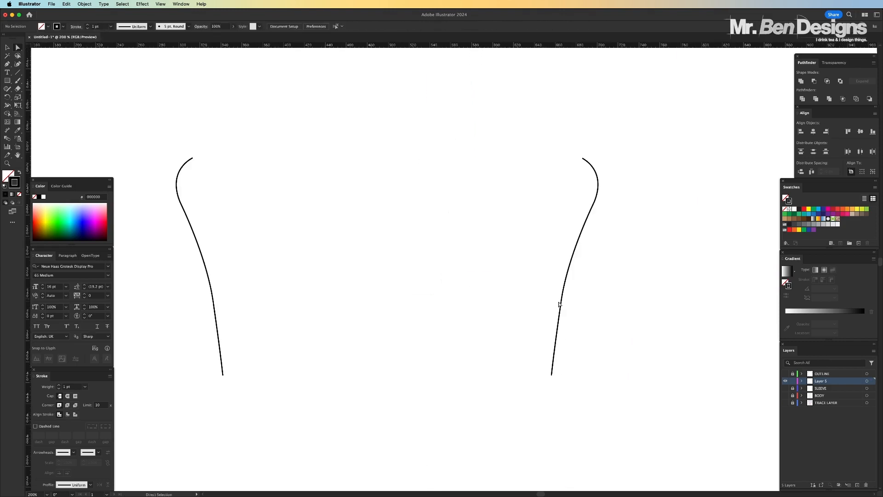
# Try a round stroke cap on the left seam line and inspect its upper end closely
pyautogui.hscroll(-1, 559, 304)
pyautogui.press('super+plus')
pyautogui.hscroll(-3, 560, 305)
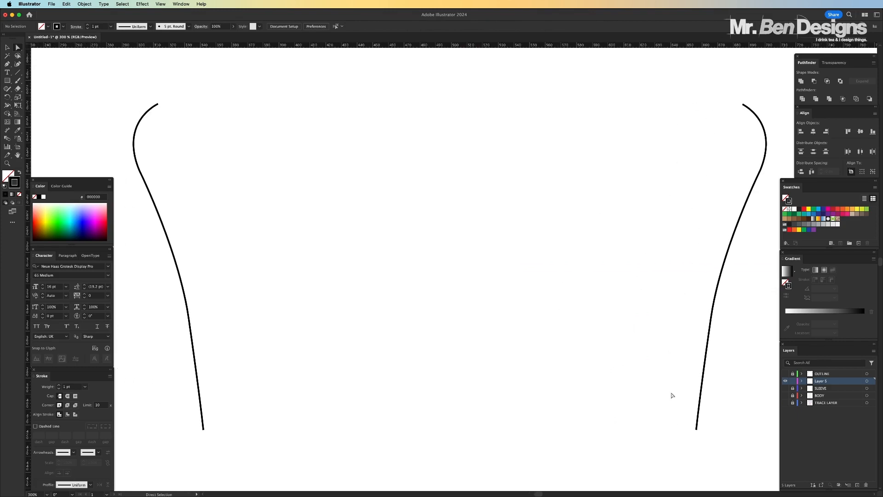
pyautogui.press('v')
pyautogui.click(158, 105)
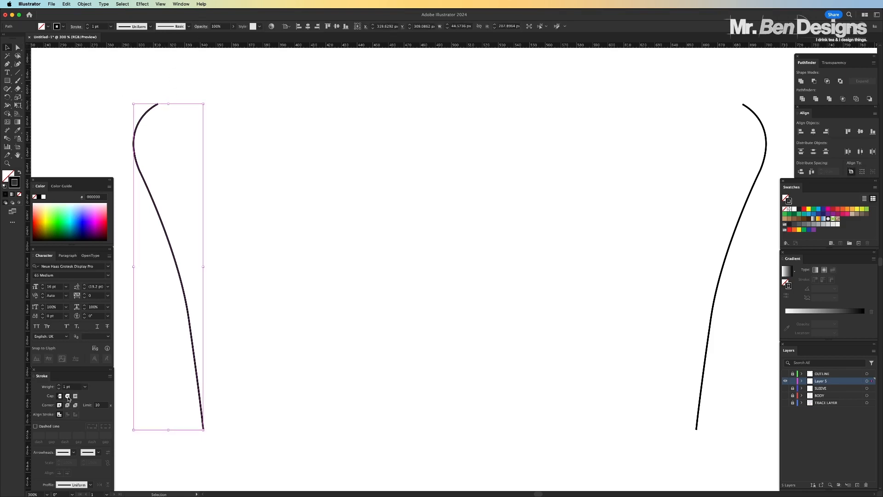
pyautogui.click(359, 266)
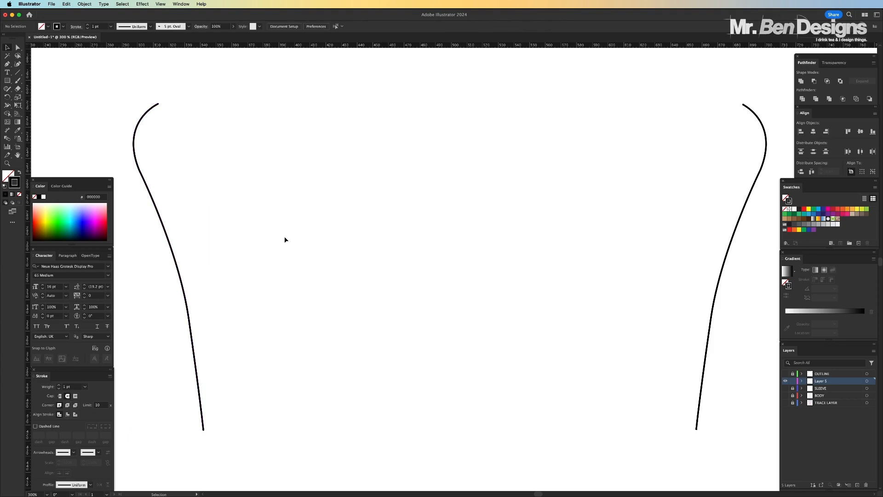
pyautogui.scroll(5, 285, 240)
pyautogui.hscroll(-5, 285, 239)
pyautogui.scroll(3, 286, 238)
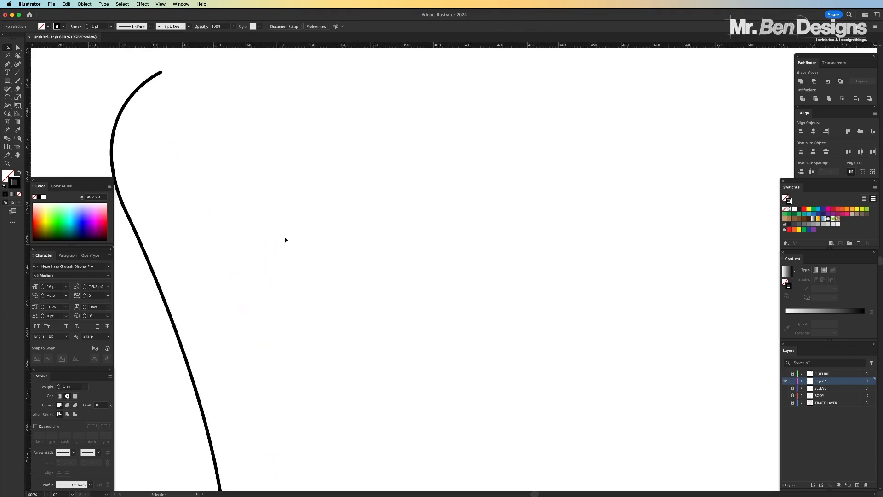
# Undo the round cap on the left seam line and deselect it, bringing both seam lines into view
pyautogui.press('super+z')
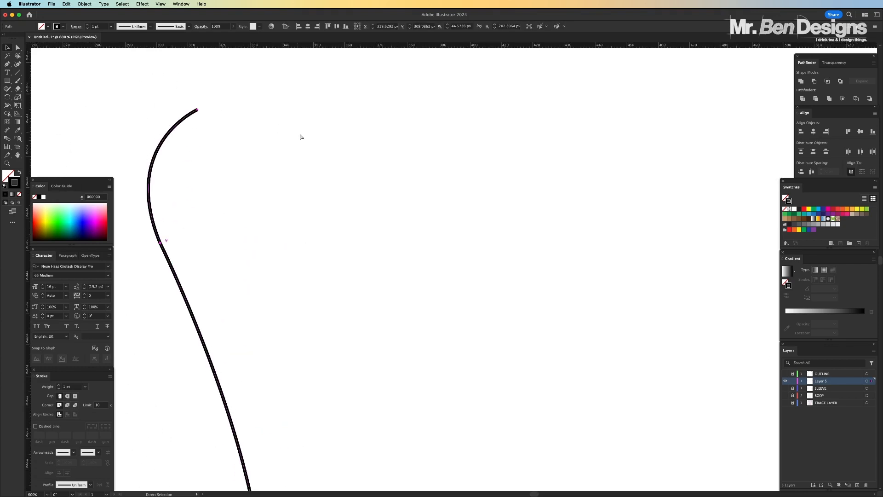
pyautogui.click(317, 164)
pyautogui.scroll(-5, 324, 160)
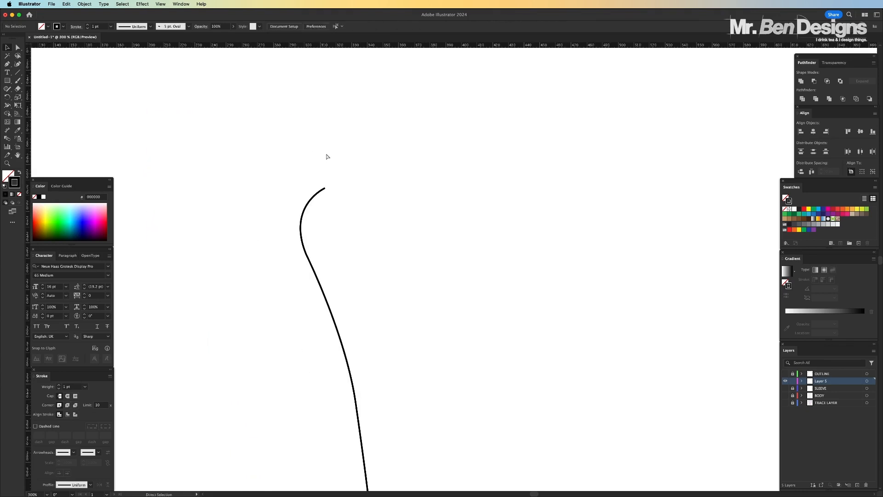
pyautogui.scroll(2, 327, 156)
pyautogui.scroll(-3, 327, 156)
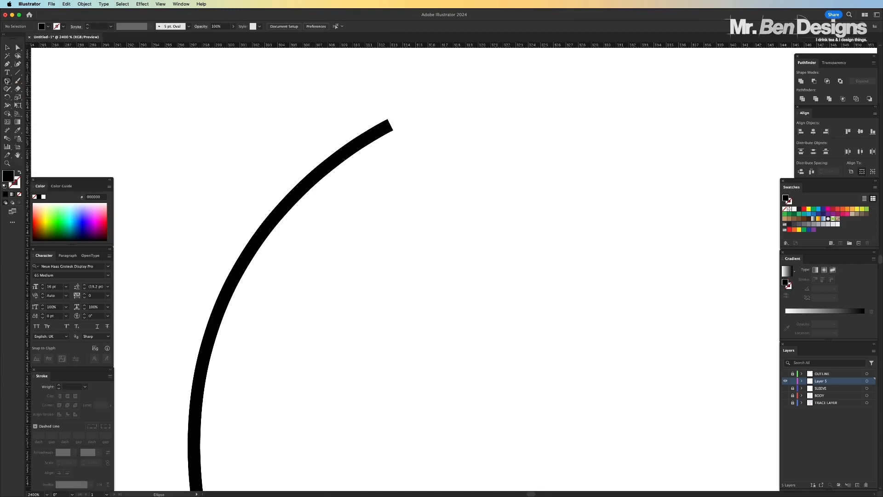
# Draw a thin black rounded bar beside the left seam line and pull both ends outward into points, about 39 px long overall
pyautogui.moveTo(8, 80); pyautogui.dragTo(36, 88)
pyautogui.moveTo(315, 380); pyautogui.dragTo(477, 390)
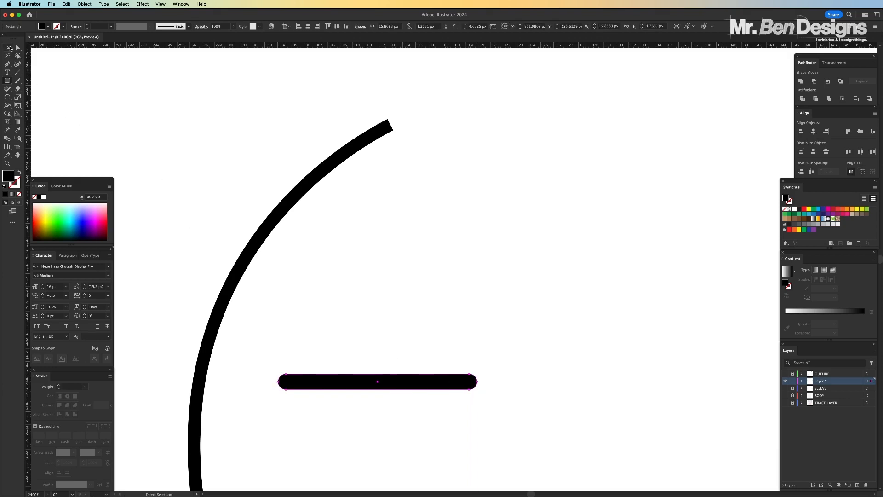
pyautogui.click(10, 48)
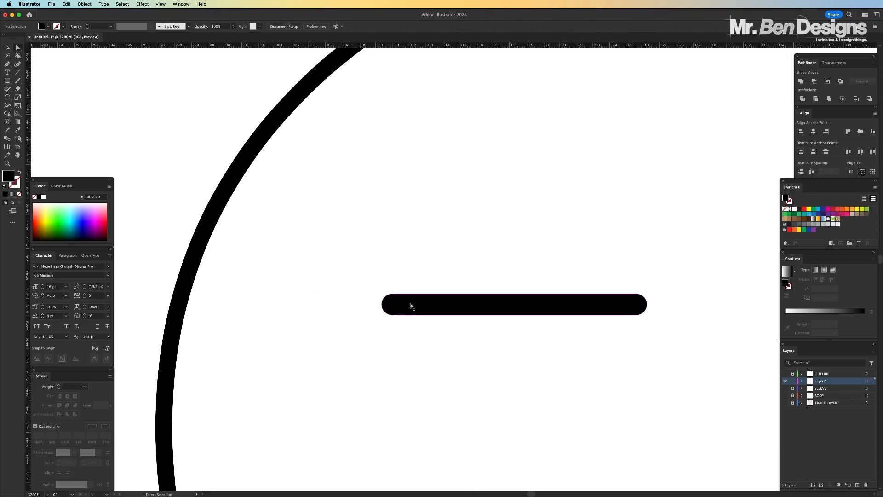
pyautogui.click(411, 305)
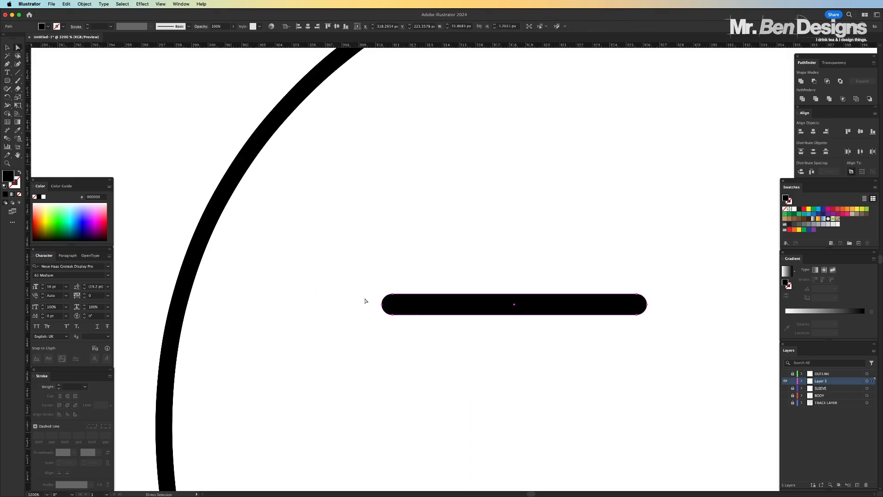
pyautogui.moveTo(384, 317); pyautogui.dragTo(208, 304)
pyautogui.click(547, 280)
pyautogui.hscroll(5, 553, 280)
pyautogui.moveTo(579, 294); pyautogui.dragTo(770, 308)
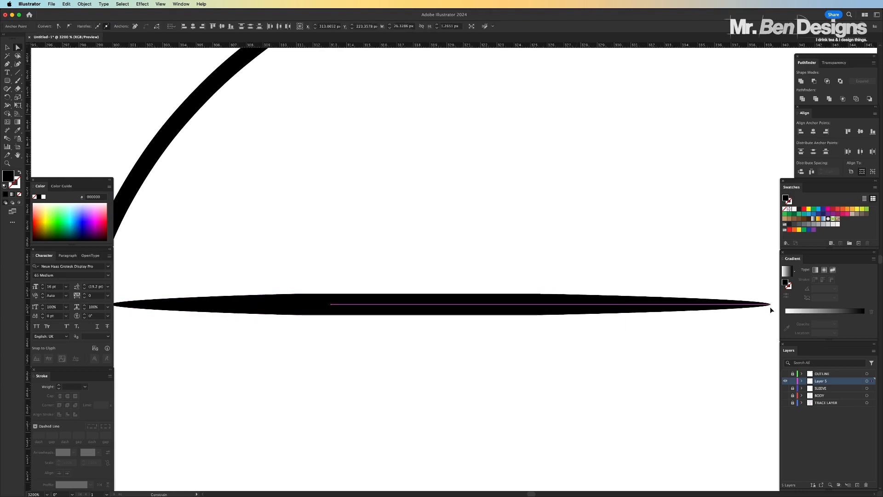
pyautogui.click(589, 202)
# Move the tapered bar straight up into the empty area above the upper end of the left seam line
pyautogui.press('super+minus')
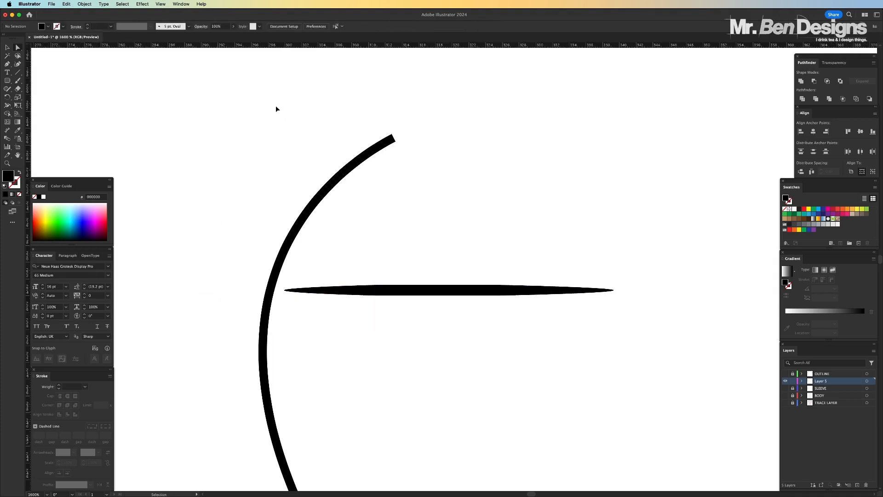
pyautogui.click(6, 47)
pyautogui.scroll(3, 451, 300)
pyautogui.moveTo(449, 360); pyautogui.dragTo(449, 95)
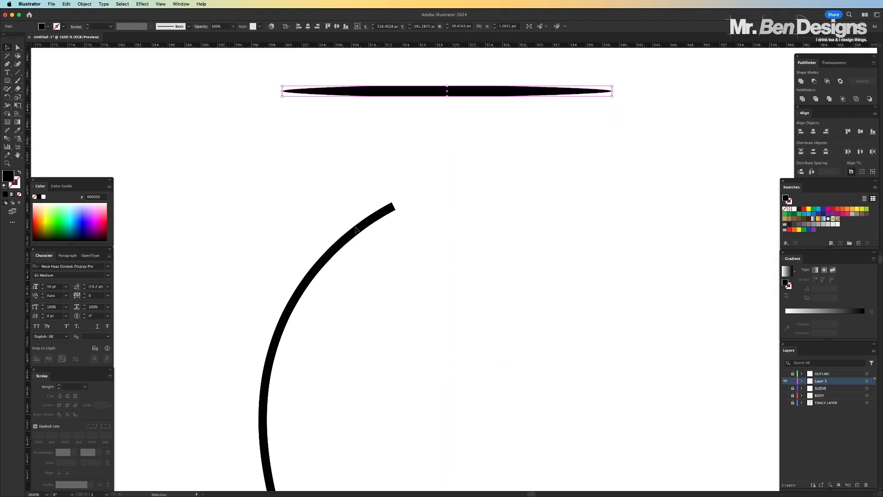
pyautogui.scroll(5, 375, 127)
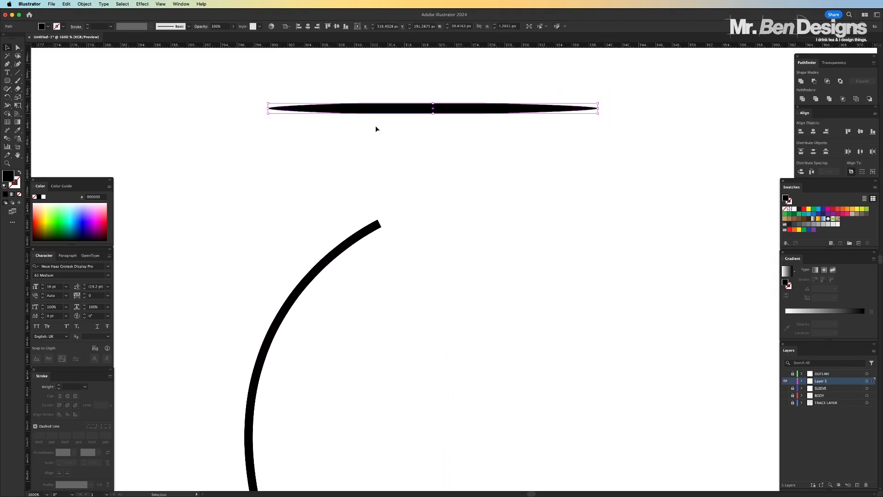
# Create a new Art Brush from the tapered bar, keeping Stretch to Fit Stroke Length and the other default options
pyautogui.click(375, 128)
pyautogui.click(378, 153)
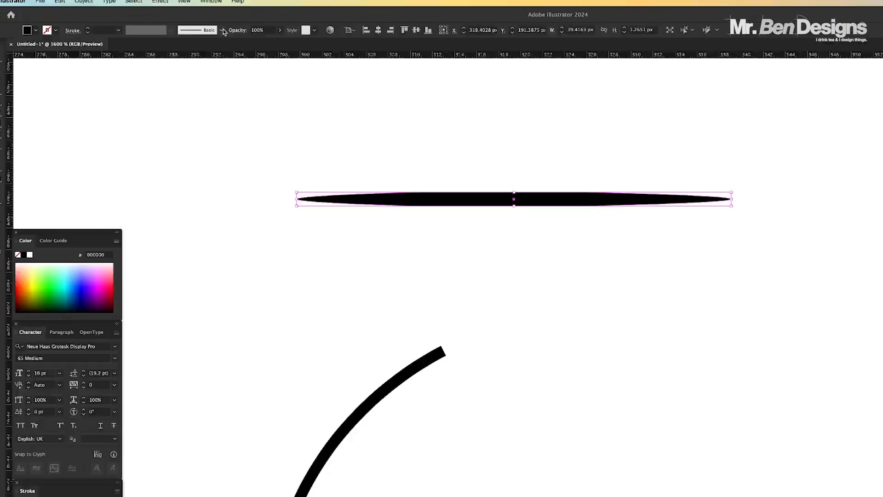
pyautogui.click(223, 30)
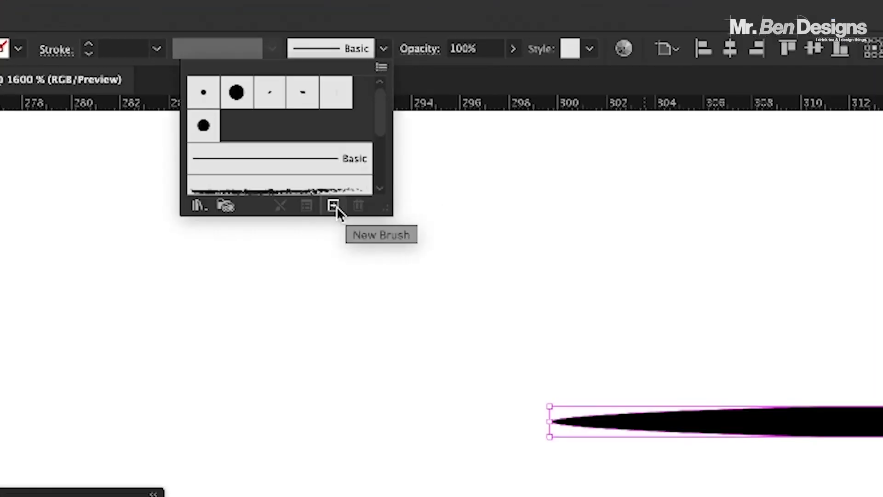
pyautogui.click(334, 205)
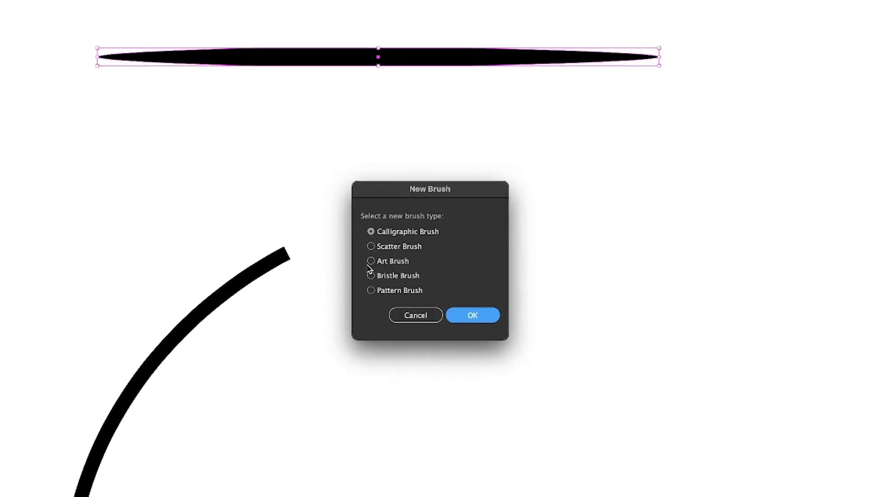
pyautogui.click(407, 274)
pyautogui.click(476, 320)
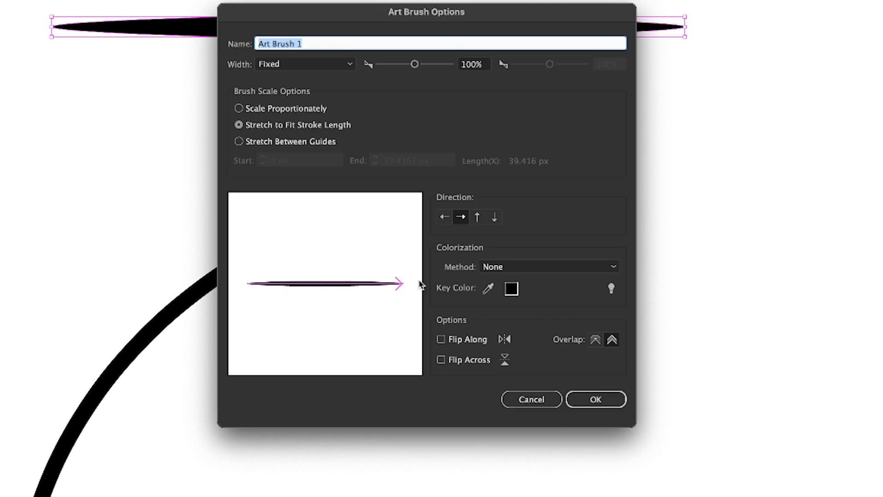
pyautogui.click(597, 397)
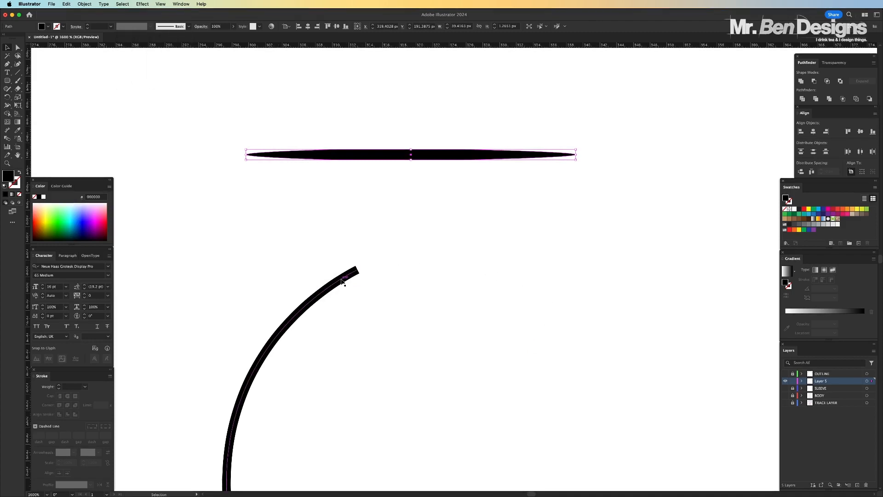
# Apply the new tapered art brush to the left seam line, check both of its ends and deselect it
pyautogui.click(342, 280)
pyautogui.click(189, 27)
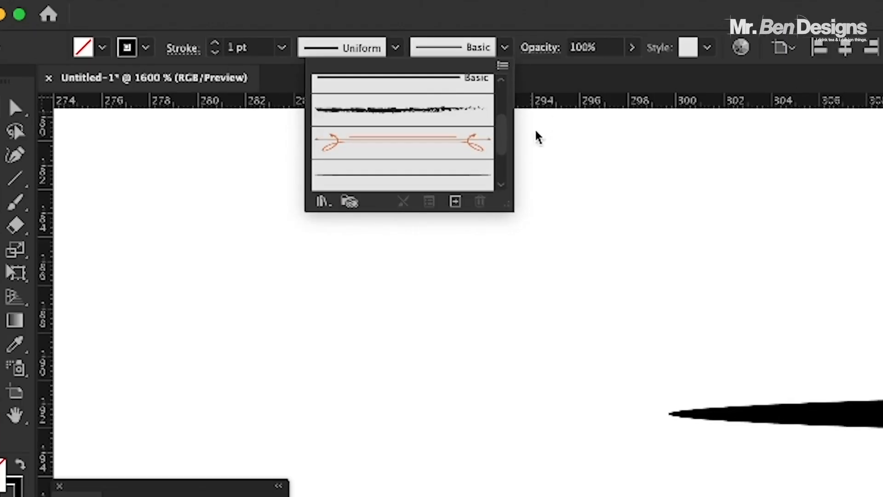
pyautogui.moveTo(507, 126); pyautogui.dragTo(507, 164)
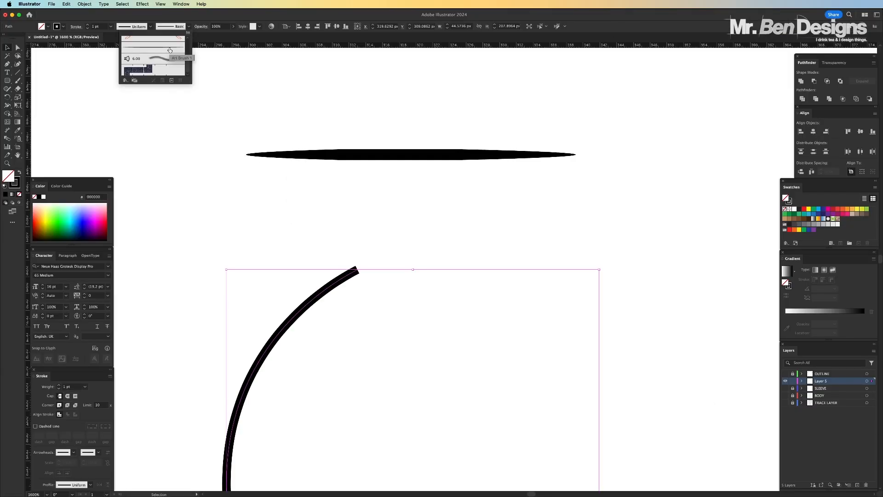
pyautogui.click(169, 50)
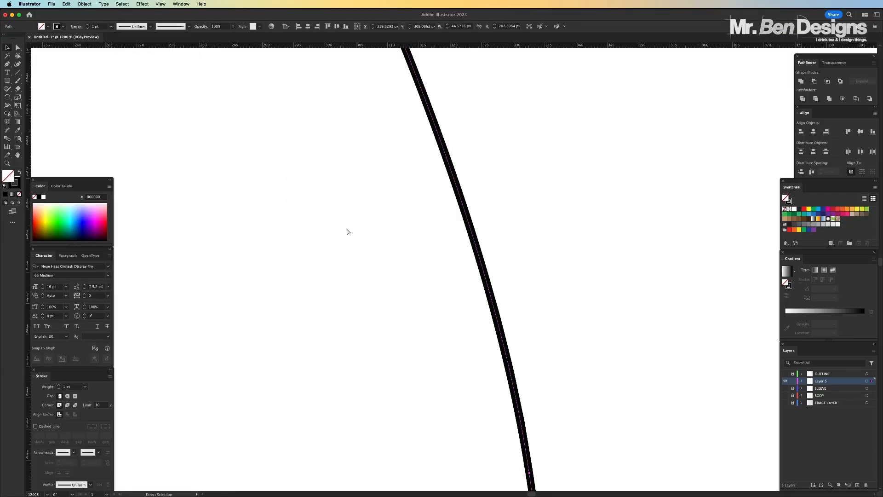
pyautogui.press('super+minus')
pyautogui.press('super+minus')
pyautogui.press('super+minus')
pyautogui.press('super+minus')
pyautogui.press('super+minus')
pyautogui.press('super+minus')
pyautogui.press('super+equal')
pyautogui.press('super+equal')
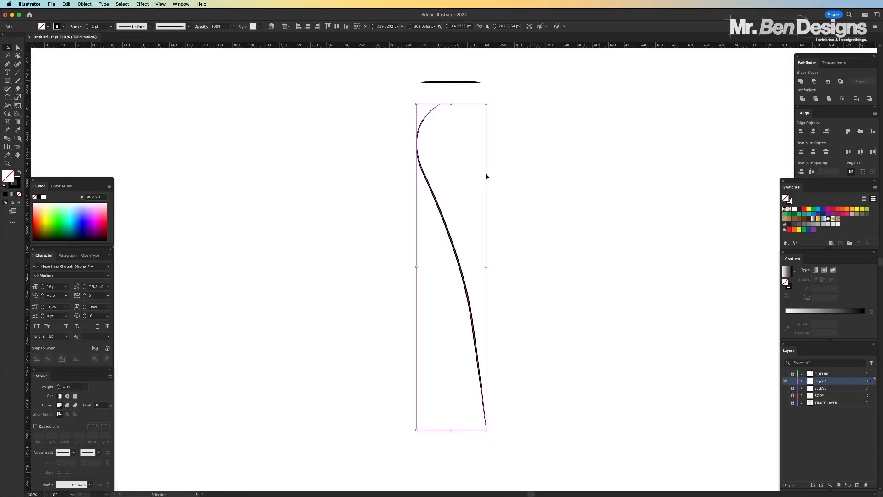
pyautogui.click(515, 163)
# Delete the leftover tapered bar above the left seam line
pyautogui.scroll(3, 513, 151)
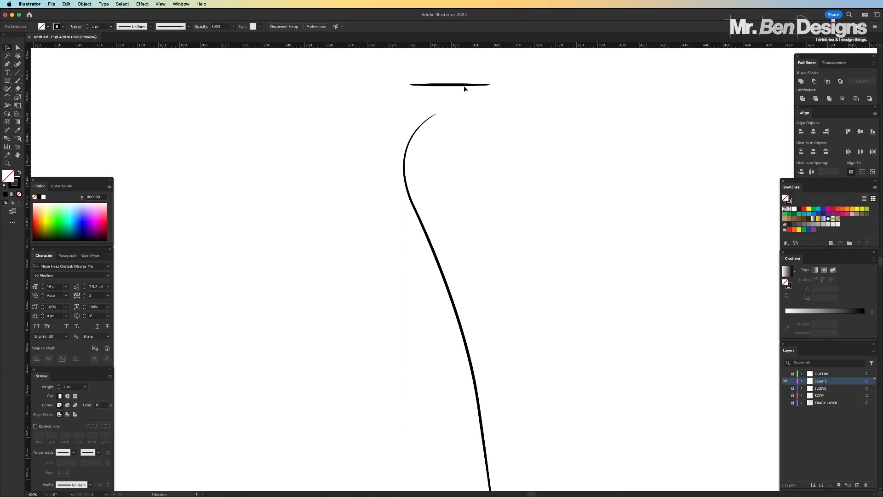
pyautogui.click(463, 86)
pyautogui.press('Delete')
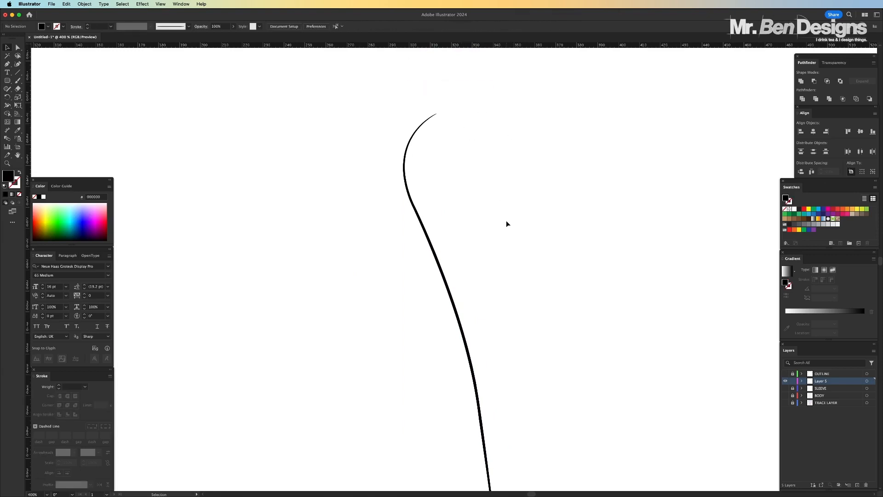
# Apply the same tapered art brush to the right seam line and deselect it
pyautogui.press('super+minus')
pyautogui.hscroll(5, 550, 226)
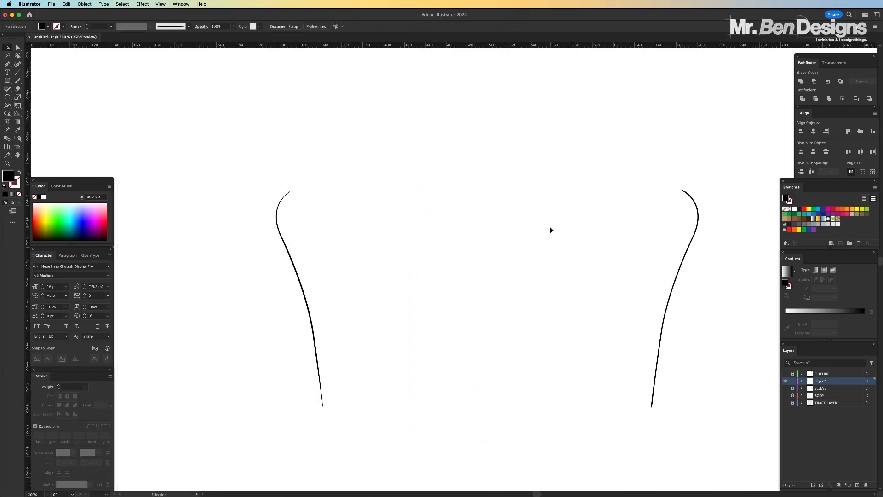
pyautogui.click(695, 235)
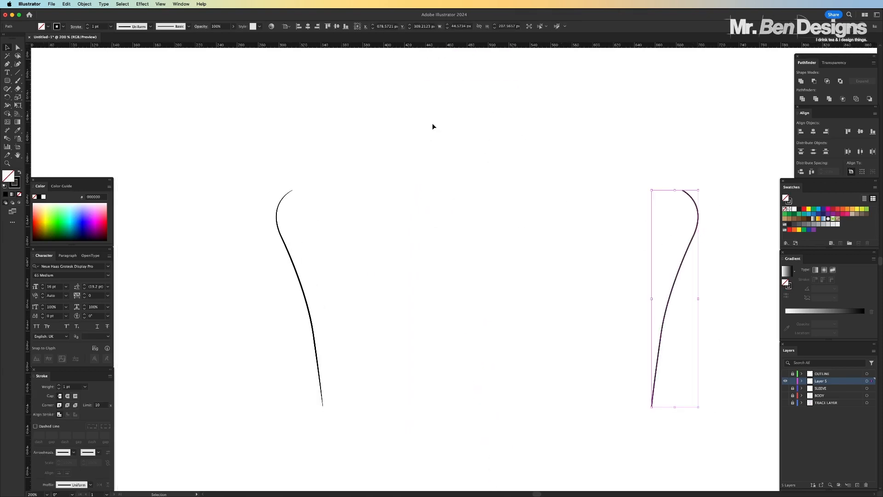
pyautogui.click(188, 26)
pyautogui.click(166, 51)
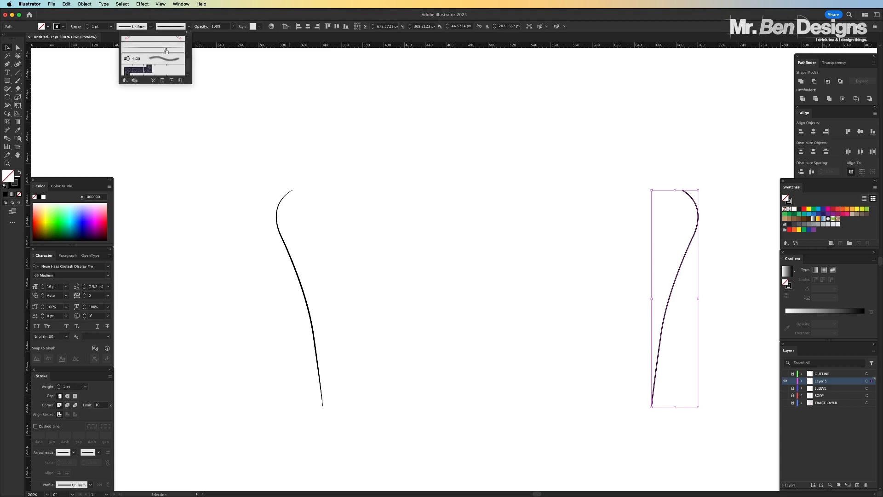
pyautogui.click(549, 233)
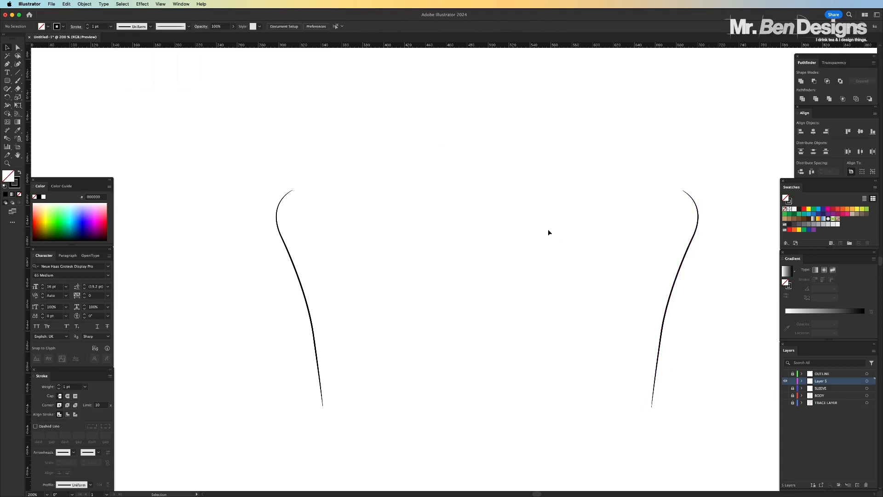
# Show the SLEEVE, BODY and OUTLINE layers again and check how the tapered seam lines meet the shirt outline
pyautogui.moveTo(786, 388); pyautogui.dragTo(786, 396)
pyautogui.click(786, 373)
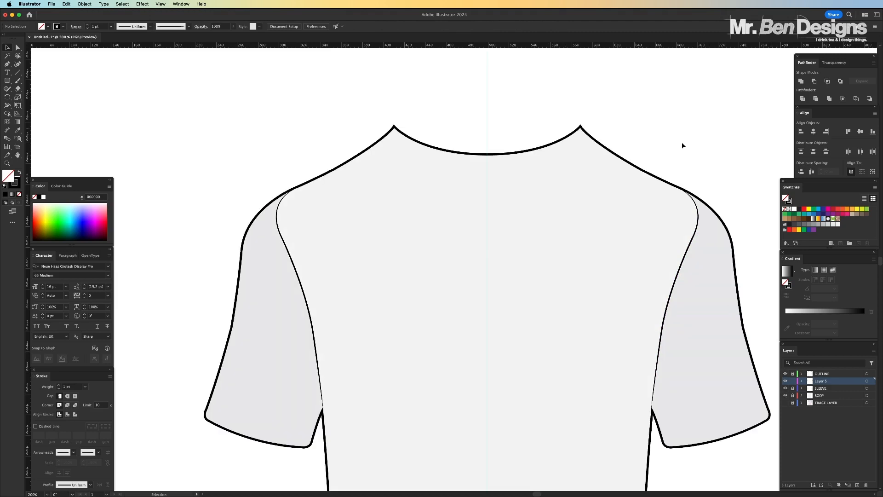
pyautogui.press('super+equal')
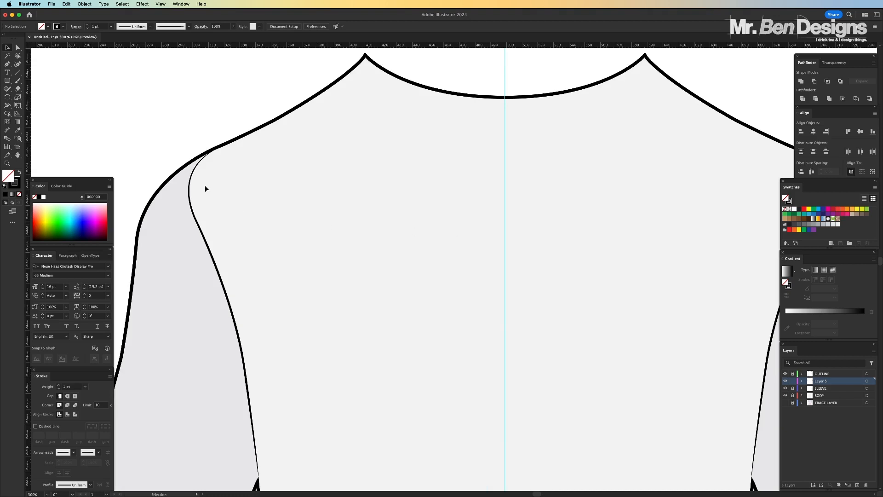
pyautogui.scroll(-4, 258, 227)
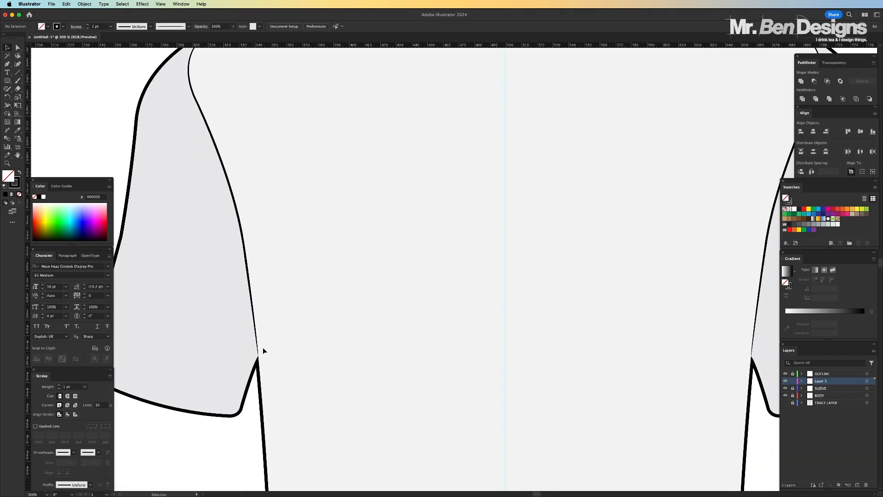
pyautogui.press('super+0')
pyautogui.press('super+1')
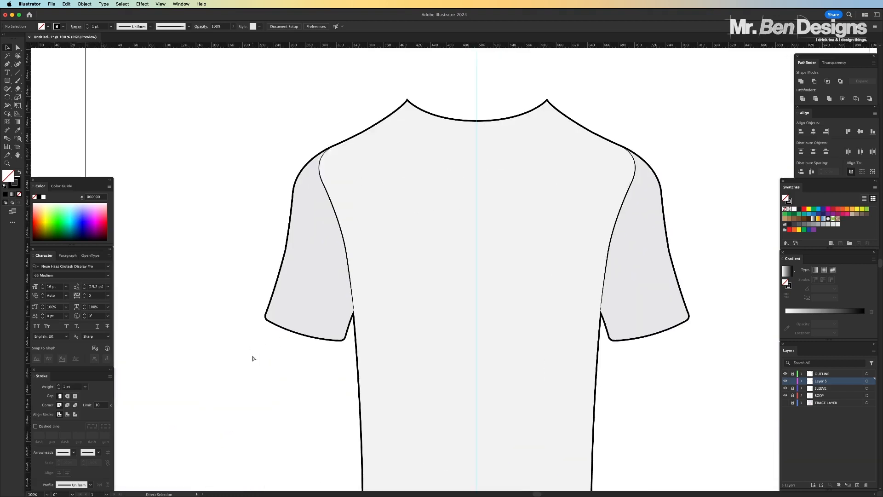
pyautogui.press('super+equal')
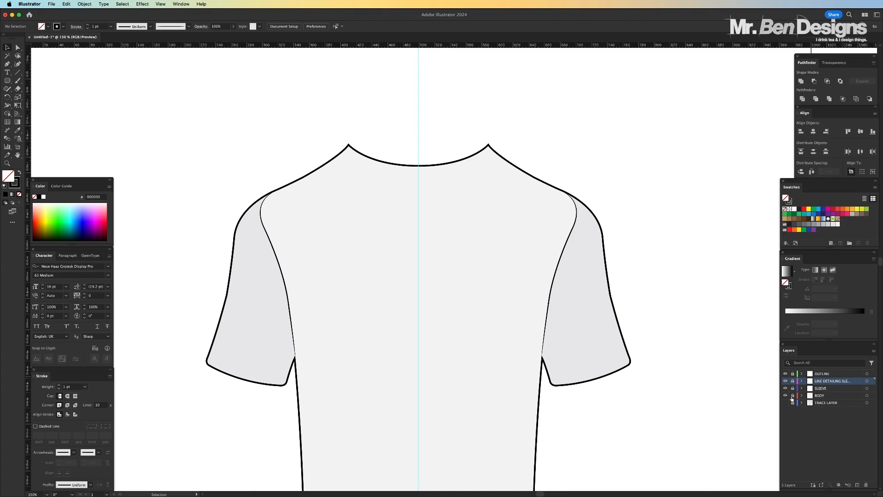
# Hide the BODY layer and show the TRACE LAYER, bringing the collar of the traced shirt into close view
pyautogui.click(786, 396)
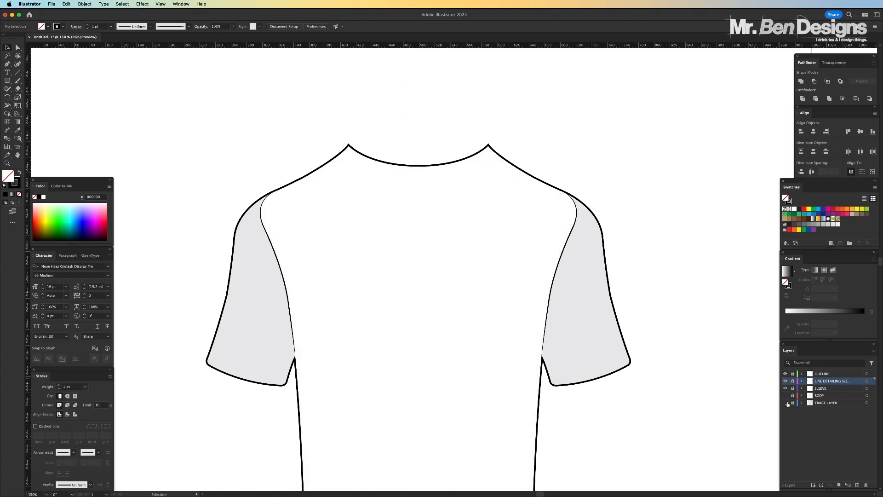
pyautogui.click(785, 403)
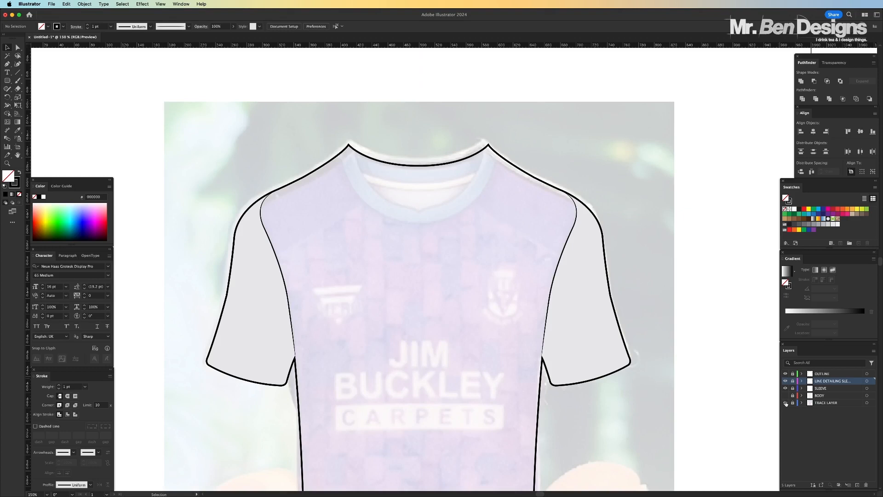
pyautogui.press('super+=')
pyautogui.scroll(3, 514, 261)
pyautogui.press('super+=')
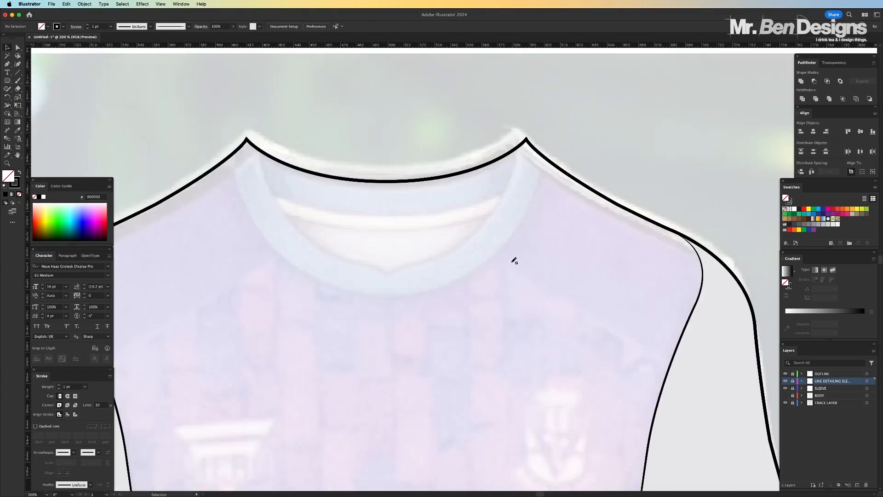
pyautogui.click(19, 47)
pyautogui.scroll(-1, 384, 250)
pyautogui.hscroll(-1, 384, 251)
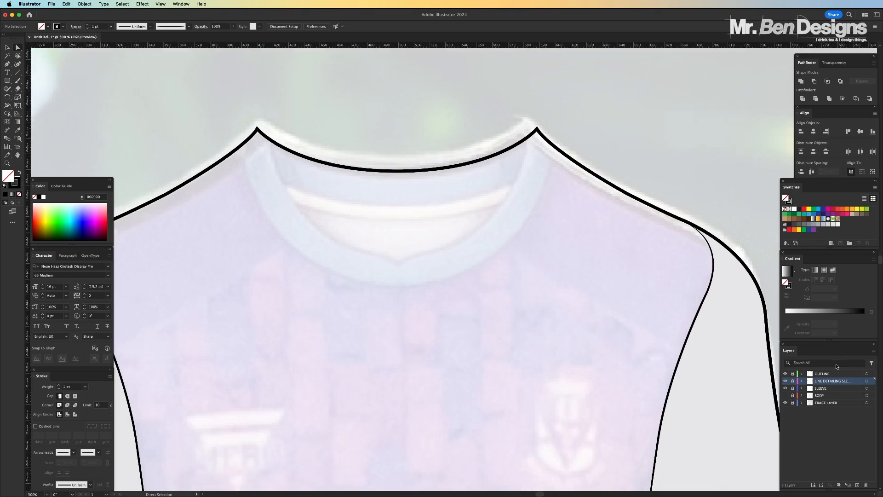
# With the BODY layer shown again, delete its vertical centre line and relock the layer
pyautogui.click(785, 395)
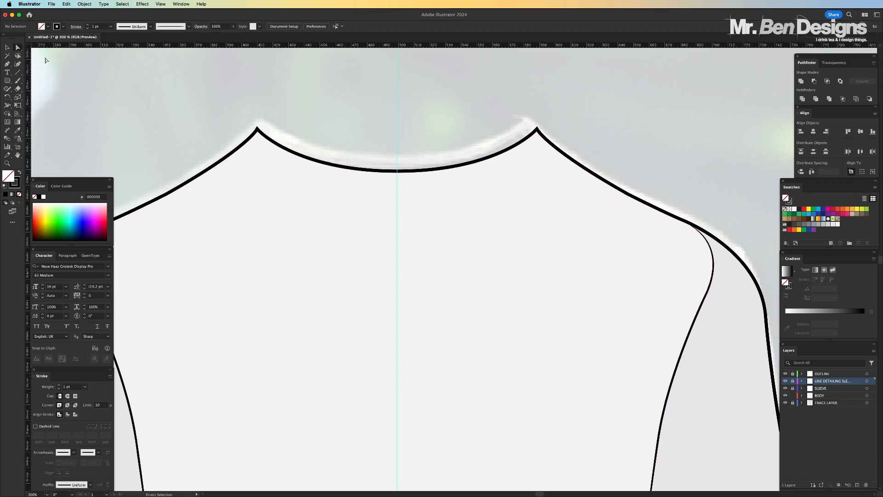
pyautogui.press('v')
pyautogui.moveTo(443, 116); pyautogui.dragTo(444, 116)
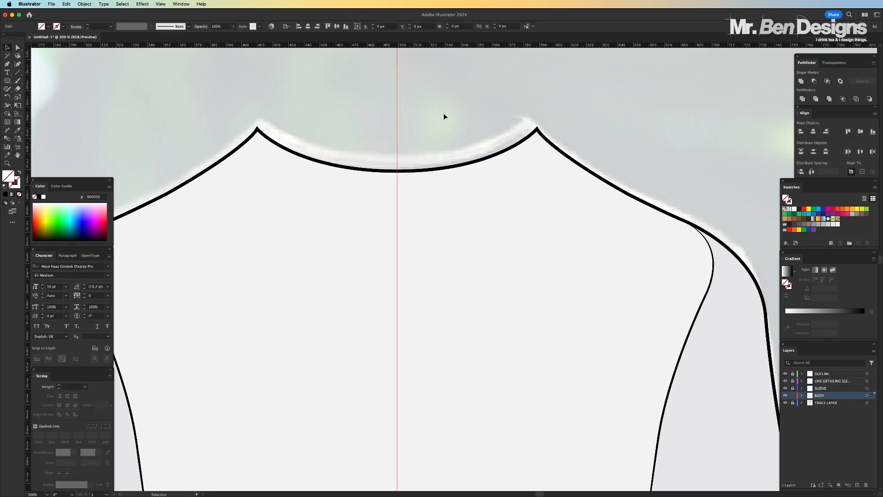
pyautogui.press('Delete')
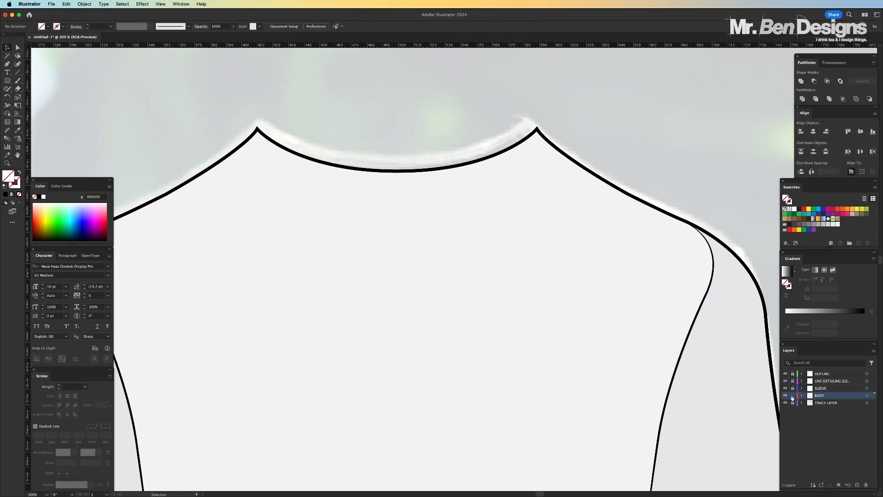
pyautogui.click(792, 395)
# Add a new layer above OUTLINE, paste the vertical centre line in place on it, lock the layer and name it GUIDE
pyautogui.click(810, 373)
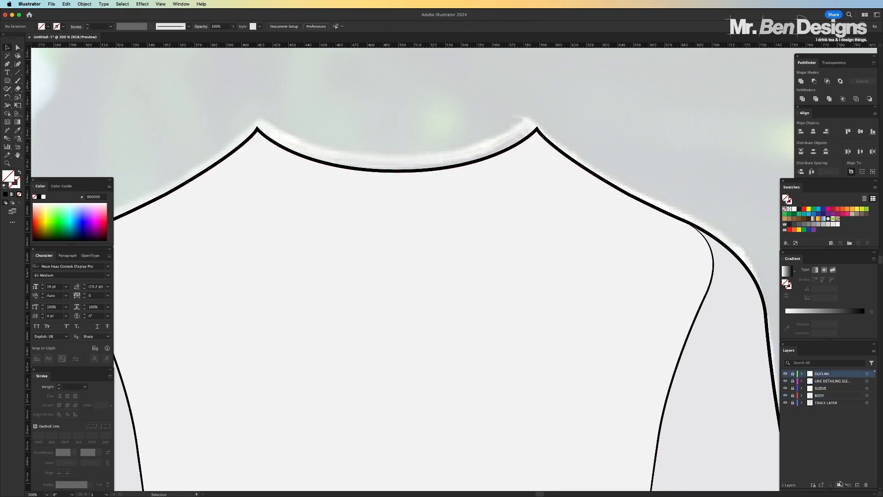
pyautogui.click(858, 486)
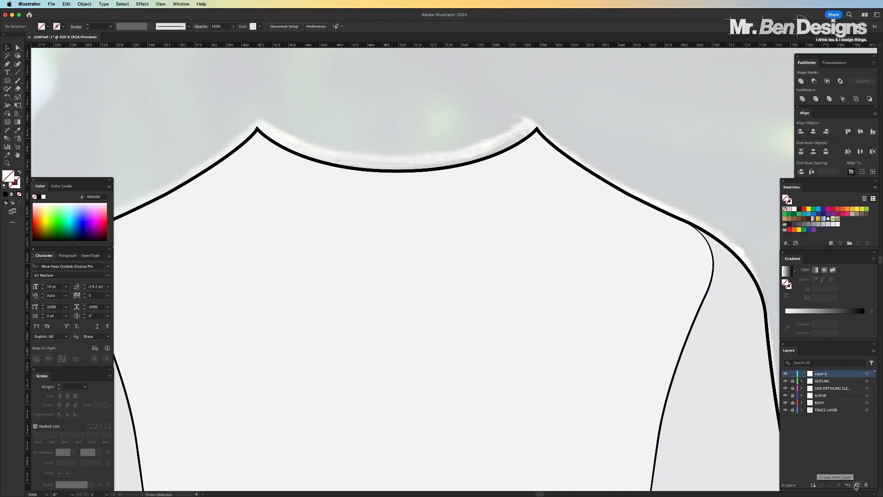
pyautogui.press('super+f')
pyautogui.click(793, 374)
pyautogui.doubleClick(822, 374)
pyautogui.write('GUIDE')
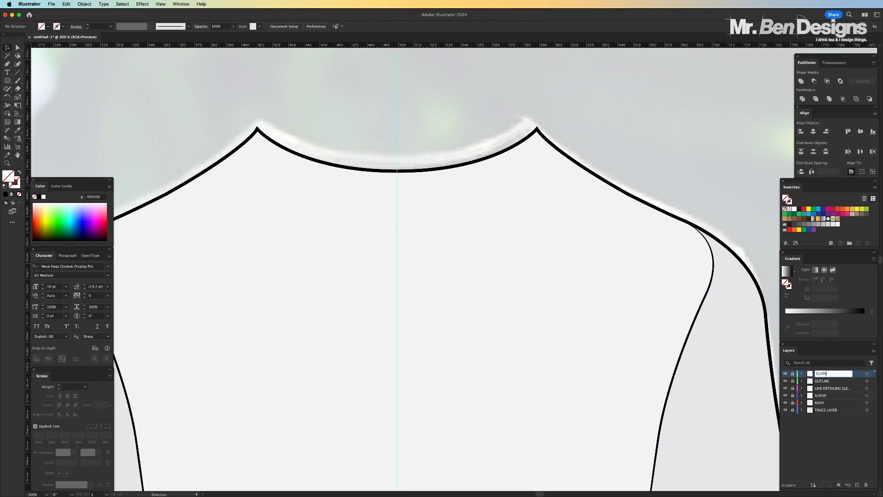
pyautogui.press('Return')
# Hide the BODY layer and set the Pen tool to no fill with a black 1 pt stroke
pyautogui.click(785, 403)
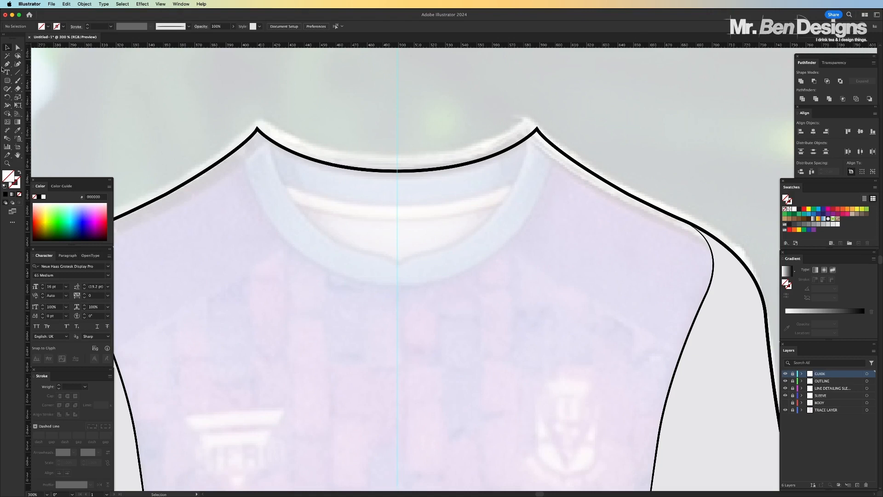
pyautogui.click(7, 65)
pyautogui.click(18, 184)
pyautogui.click(39, 197)
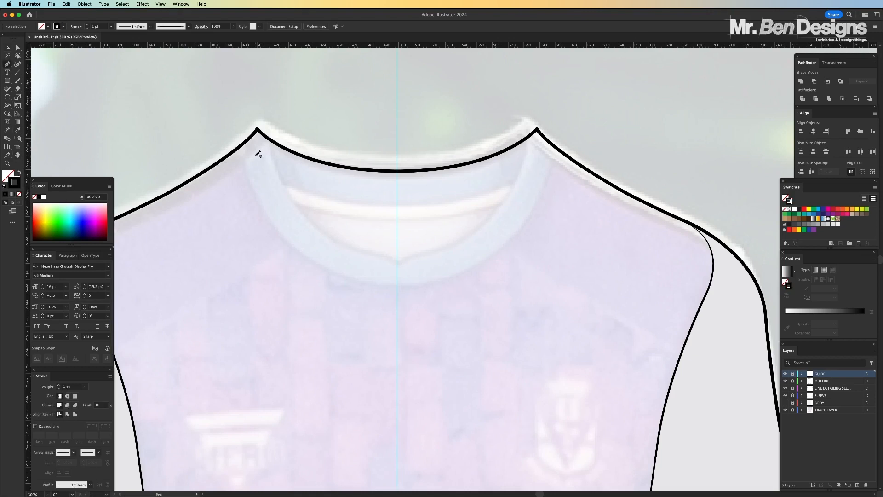
# Create a layer named COLLAR DETAILING between GUIDE and OUTLINE
pyautogui.click(848, 382)
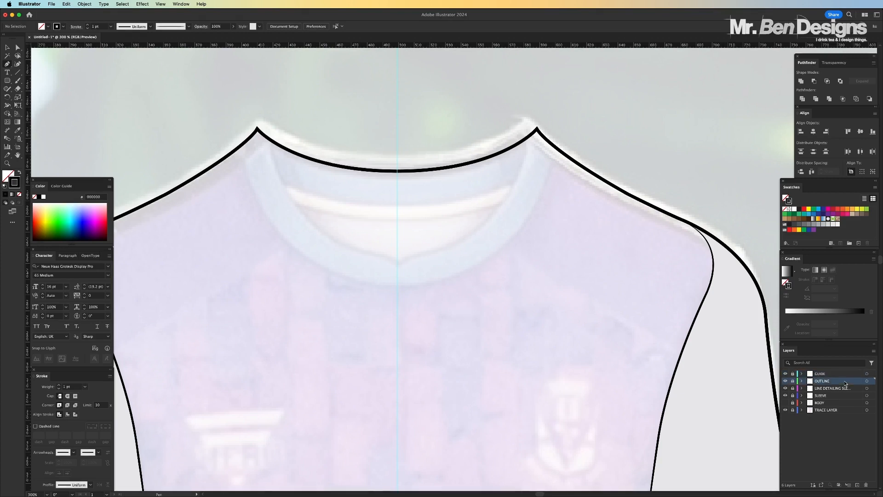
pyautogui.click(857, 485)
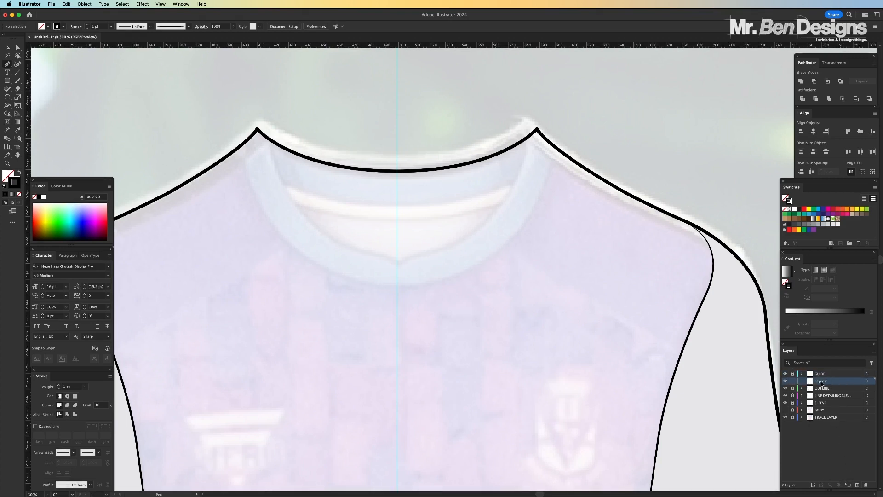
pyautogui.doubleClick(822, 382)
pyautogui.write('COLLAR DETAILING')
pyautogui.press('Return')
# Trace the left half of the inner collar edge from the neck peak to the small notch at the centre guide, refining its curve
pyautogui.click(258, 131)
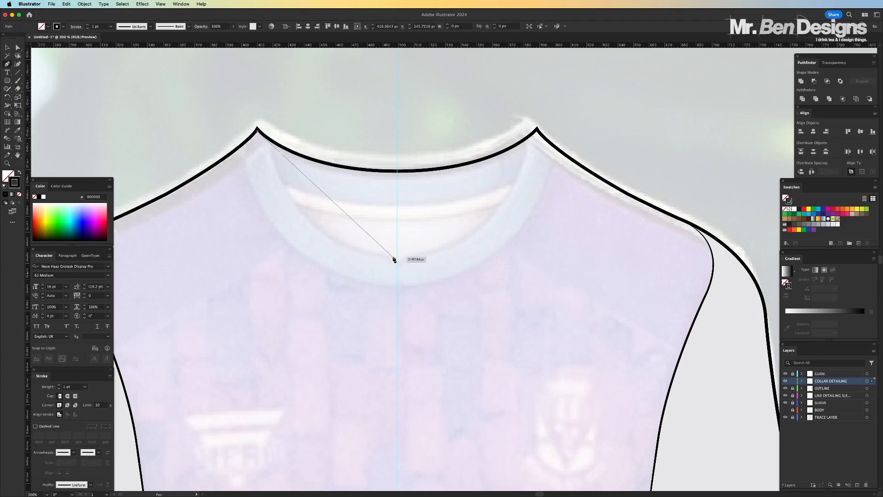
pyautogui.moveTo(388, 256); pyautogui.dragTo(468, 256)
pyautogui.click(387, 256)
pyautogui.press('super+equal')
pyautogui.press('super+equal')
pyautogui.press('super+equal')
pyautogui.press('super+equal')
pyautogui.press('super+equal')
pyautogui.press('super+equal')
pyautogui.press('super+equal')
pyautogui.moveTo(498, 311)
pyautogui.mouseDown()
pyautogui.moveTo(519, 359)
pyautogui.moveTo(570, 373)
pyautogui.mouseUp()
pyautogui.click(498, 311)
pyautogui.press('a')
pyautogui.moveTo(446, 267); pyautogui.dragTo(427, 267)
pyautogui.press('super+shift+a')
pyautogui.press('super+minus')
pyautogui.press('super+minus')
pyautogui.press('super+minus')
pyautogui.press('super+minus')
pyautogui.press('super+minus')
pyautogui.press('super+minus')
pyautogui.press('super+minus')
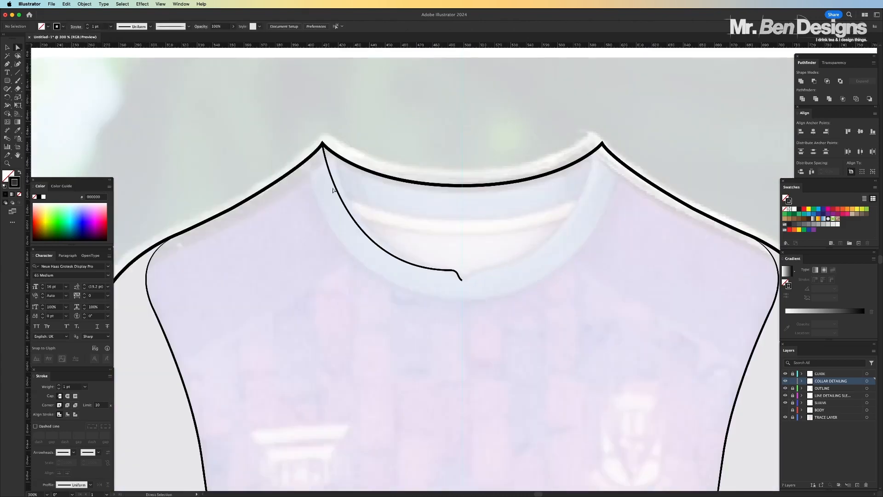
# Trace the left half of the outer collar edge as a curve from the shoulder line to the centre guide
pyautogui.press('p')
pyautogui.press('super+equal')
pyautogui.click(258, 128)
pyautogui.moveTo(467, 312); pyautogui.dragTo(656, 312)
pyautogui.press('a')
# Adjust the upper end anchors of both collar lines so they meet the shirt outline
pyautogui.press('super+equal')
pyautogui.press('super+equal')
pyautogui.moveTo(212, 122); pyautogui.dragTo(211, 118)
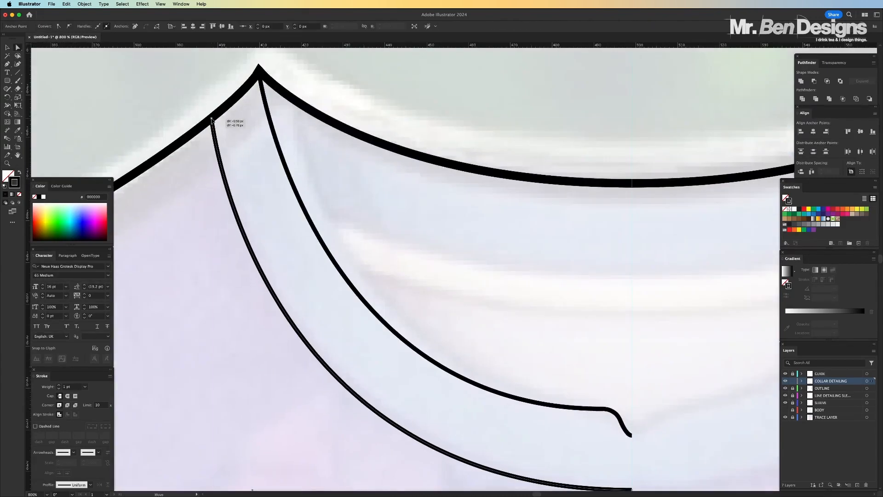
pyautogui.moveTo(259, 77); pyautogui.dragTo(258, 73)
pyautogui.press('super+shift+a')
# Duplicate both left collar lines, flip the copy horizontally and position it against the centre guide as the right half of the collar
pyautogui.press('super+minus')
pyautogui.press('super+minus')
pyautogui.press('super+minus')
pyautogui.press('super+minus')
pyautogui.press('super+minus')
pyautogui.press('super+minus')
pyautogui.press('super+equal')
pyautogui.press('super+equal')
pyautogui.press('super+equal')
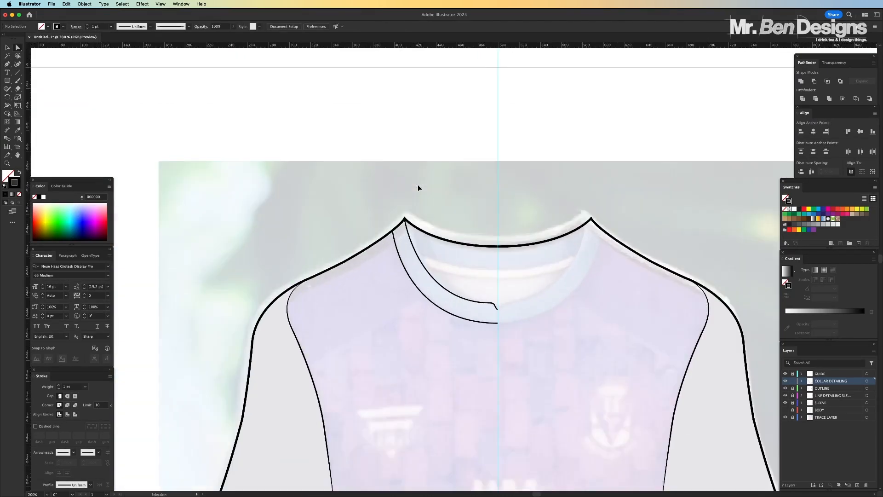
pyautogui.hscroll(5, 447, 289)
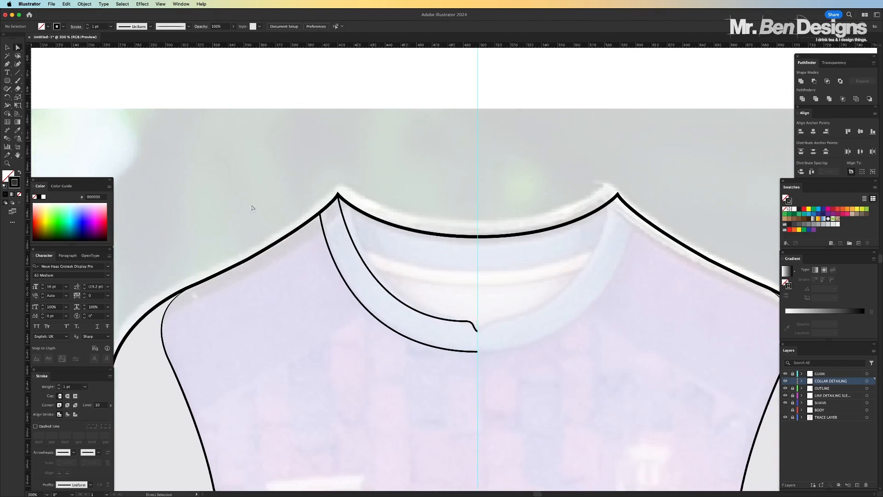
pyautogui.click(8, 48)
pyautogui.click(449, 298)
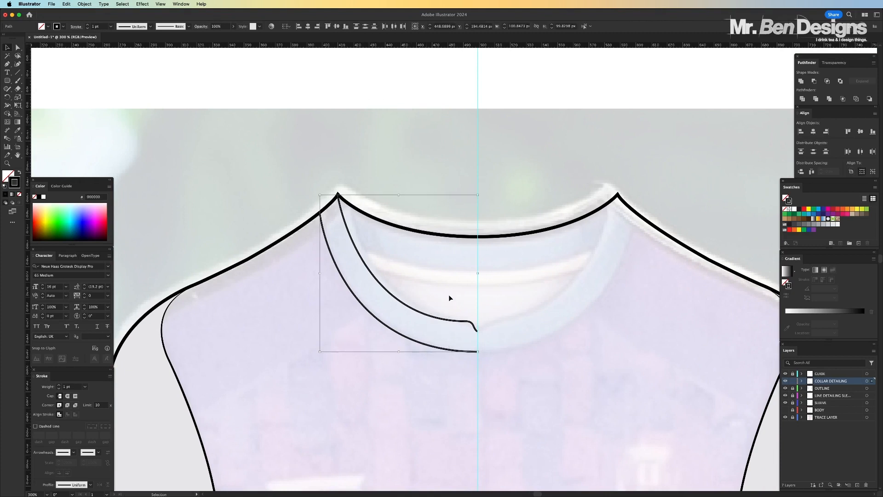
pyautogui.press('a')
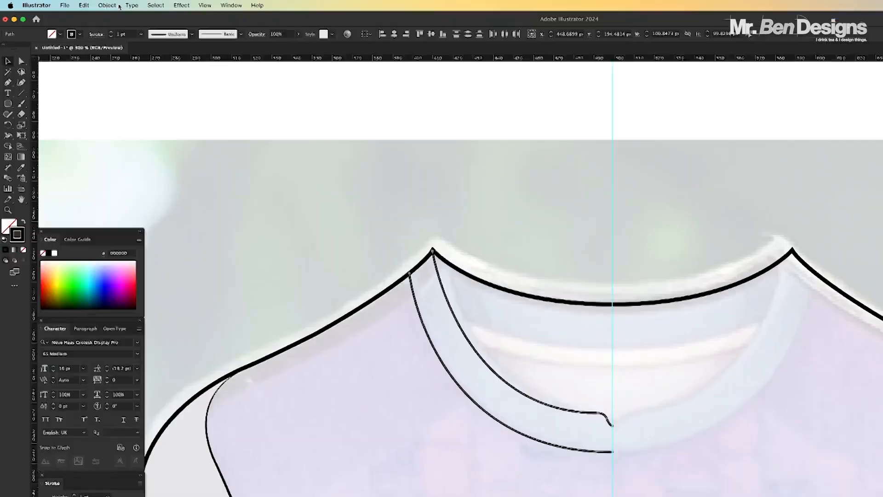
pyautogui.click(85, 4)
pyautogui.moveTo(101, 15)
pyautogui.click(358, 89)
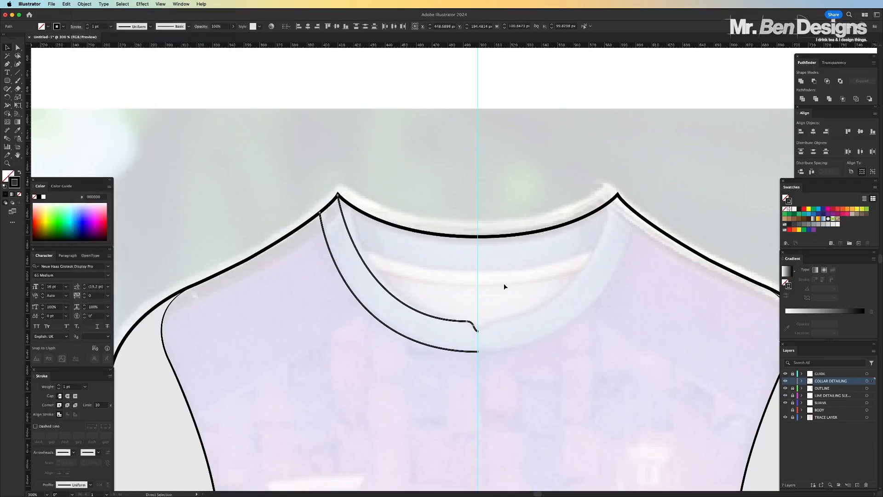
pyautogui.click(409, 330)
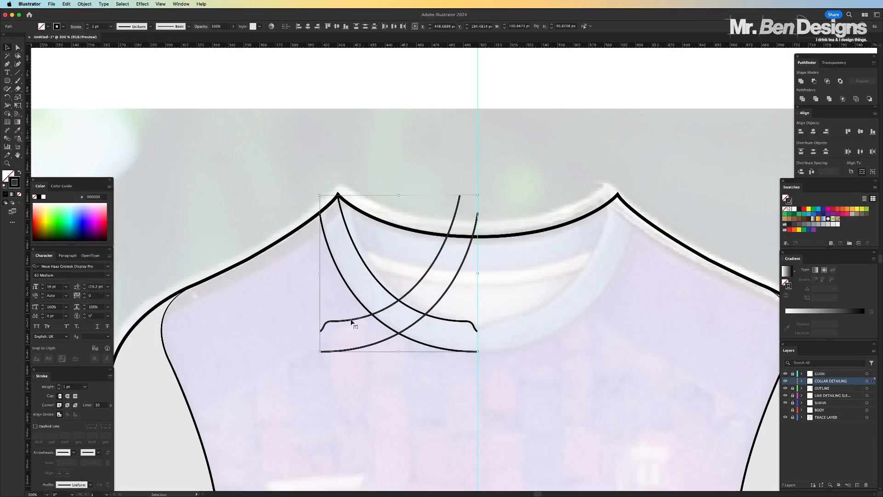
pyautogui.moveTo(371, 322); pyautogui.dragTo(508, 322)
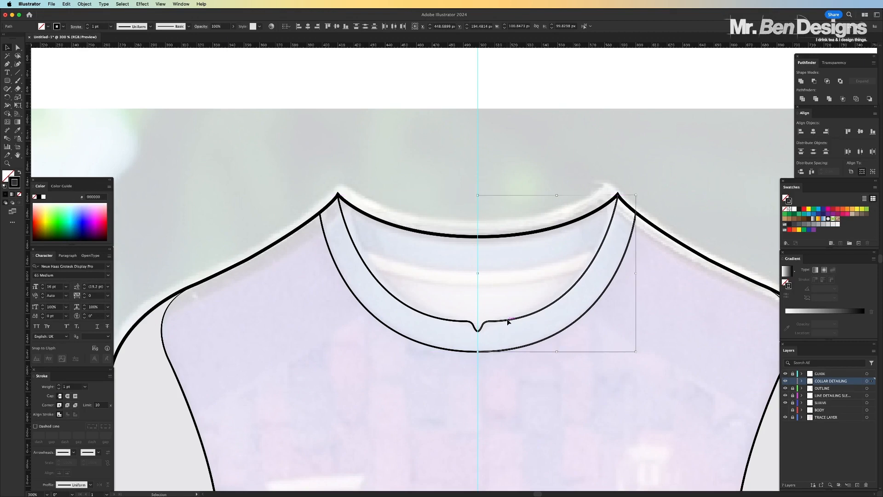
# Hide the GUIDE layer and deselect the mirrored collar lines
pyautogui.press('super+equal')
pyautogui.press('super+equal')
pyautogui.press('super+equal')
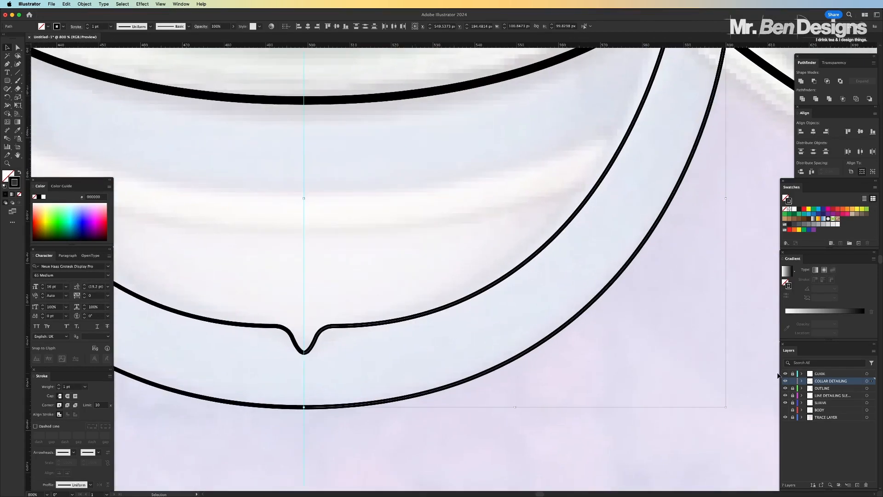
pyautogui.click(786, 373)
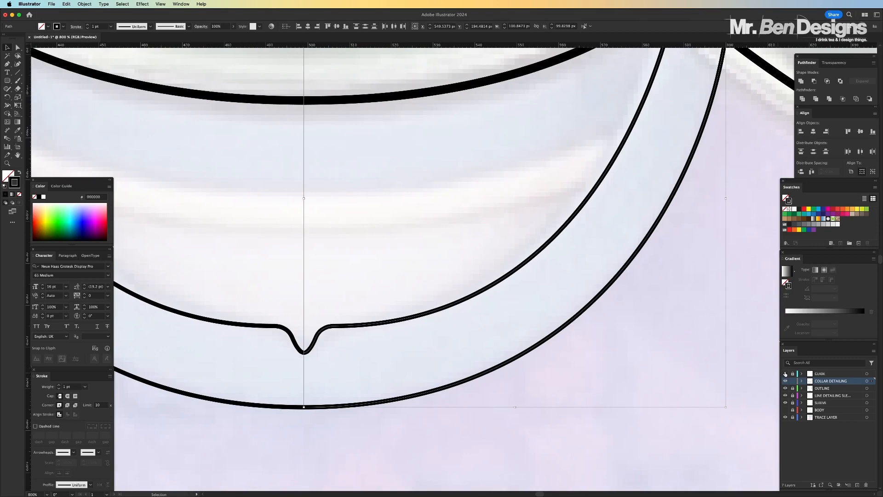
pyautogui.click(537, 432)
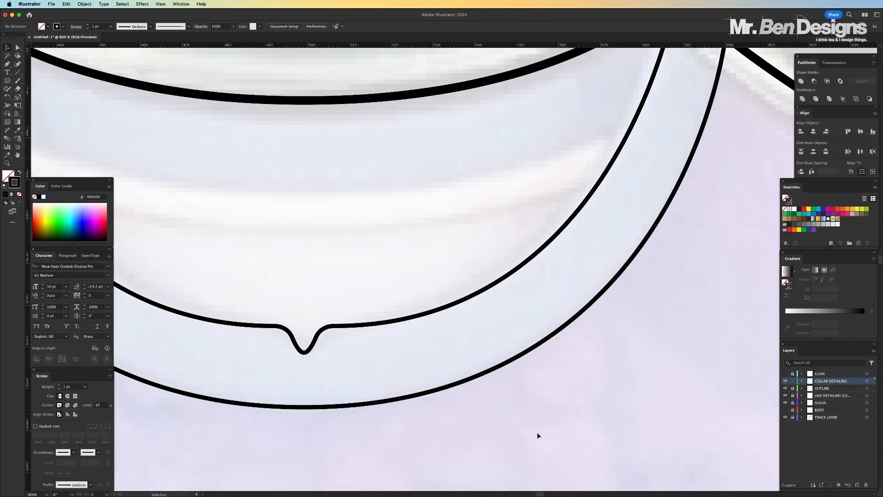
# Select the meeting end anchors at the centre notch and join the two halves of the inner collar line
pyautogui.press('super+minus')
pyautogui.press('super+minus')
pyautogui.press('super+minus')
pyautogui.press('super+minus')
pyautogui.press('super+minus')
pyautogui.press('super+minus')
pyautogui.press('super+minus')
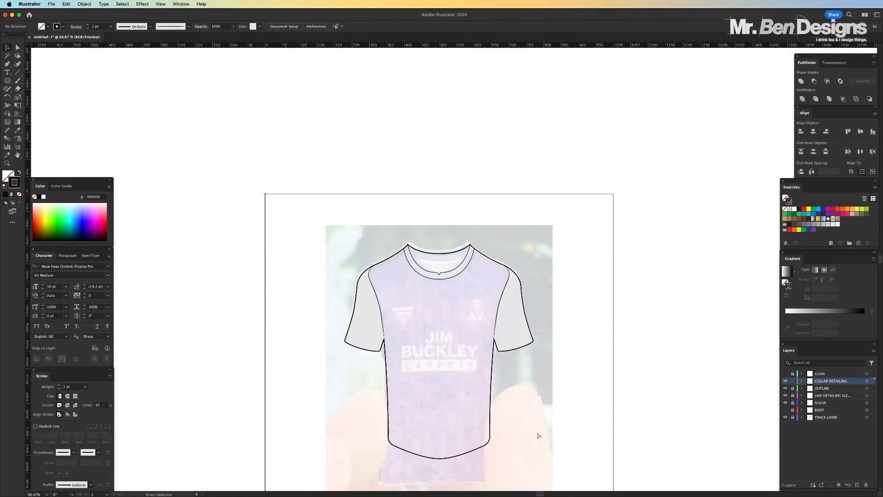
pyautogui.press('super+equal')
pyautogui.press('super+equal')
pyautogui.press('super+equal')
pyautogui.press('super+equal')
pyautogui.press('super+equal')
pyautogui.press('super+equal')
pyautogui.press('super+equal')
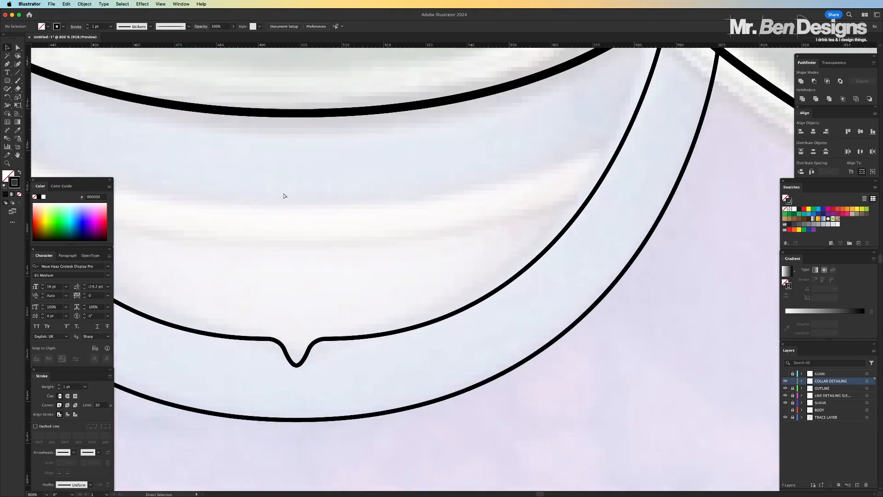
pyautogui.press('a')
pyautogui.press('super+equal')
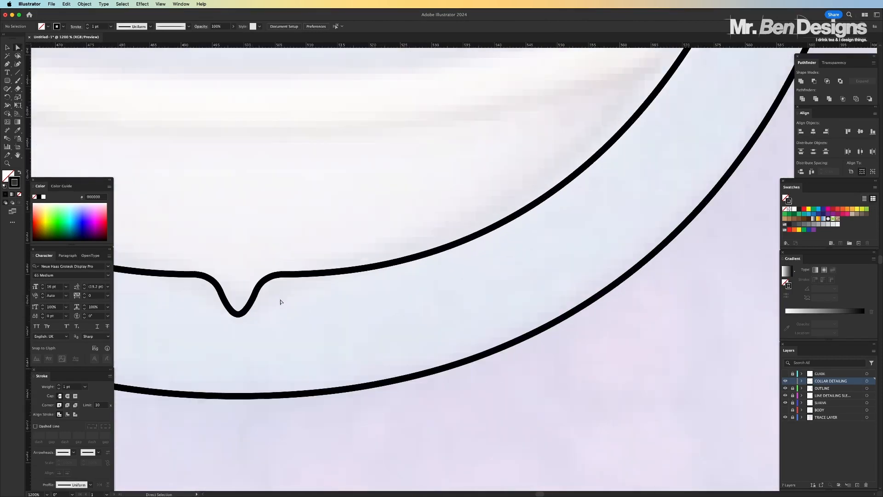
pyautogui.moveTo(232, 331); pyautogui.dragTo(244, 311)
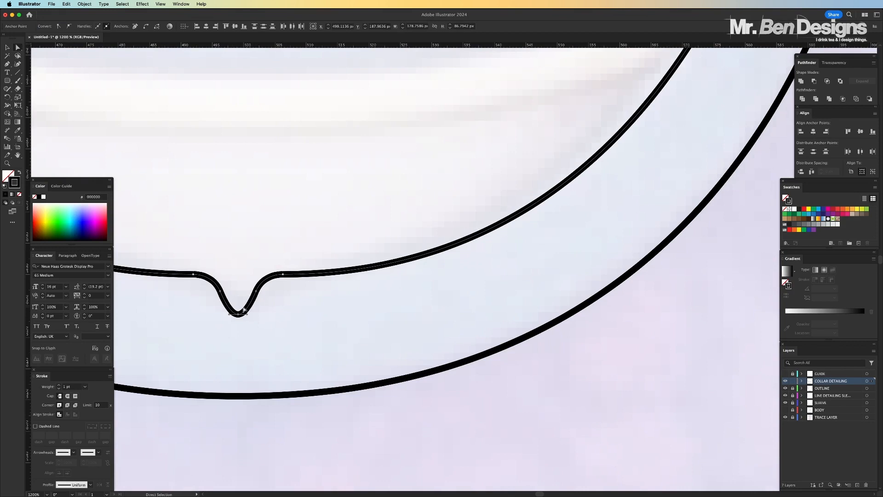
pyautogui.press('super')
# Show the BODY layer again and check the collar lines against the whole shirt
pyautogui.press('super+minus')
pyautogui.press('super+minus')
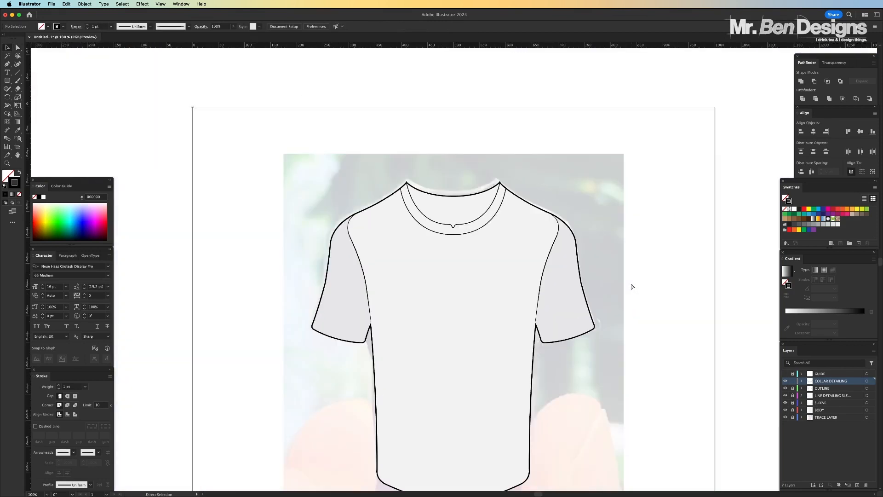
pyautogui.press('super+equal')
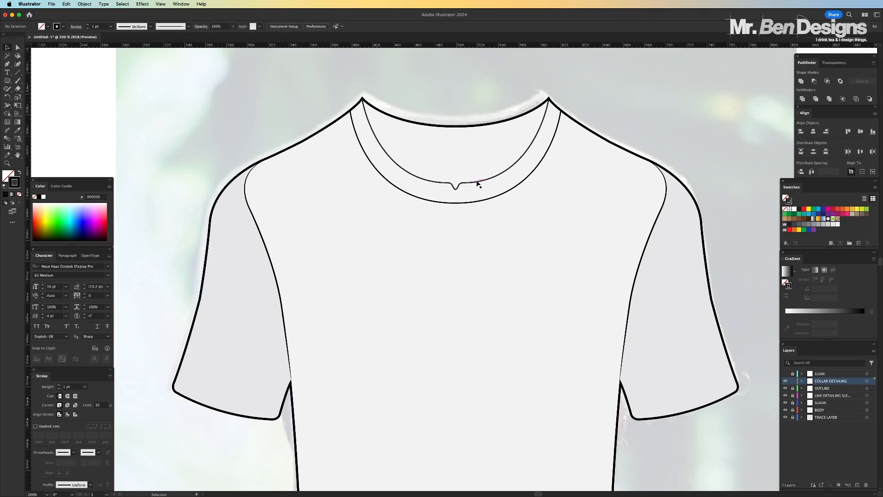
pyautogui.press('super+equal')
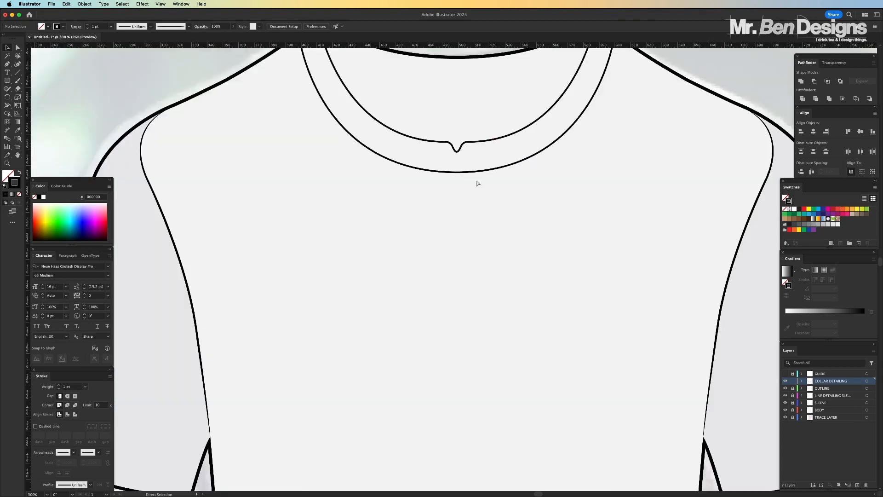
pyautogui.scroll(3, 477, 183)
pyautogui.press('v')
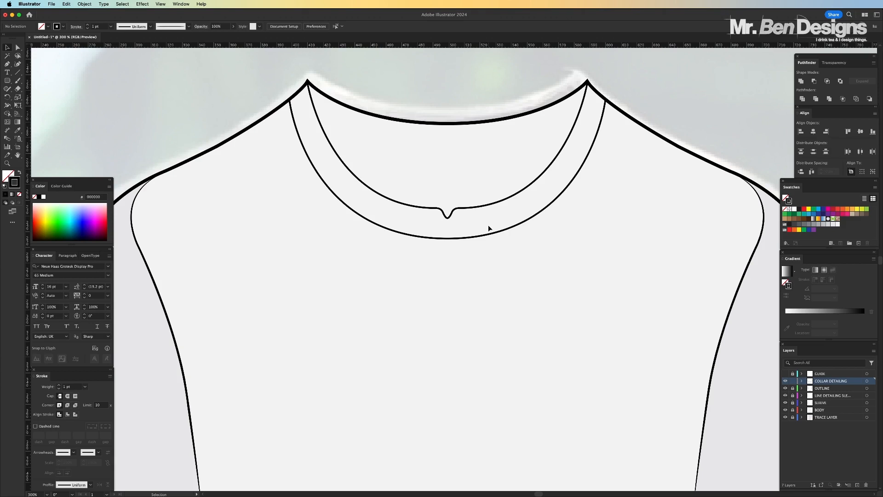
# Draw a thin rounded rectangle about 102 × 3.7 px below the collar and give it a black fill with no stroke
pyautogui.click(792, 373)
pyautogui.press('super+equal')
pyautogui.press('super+equal')
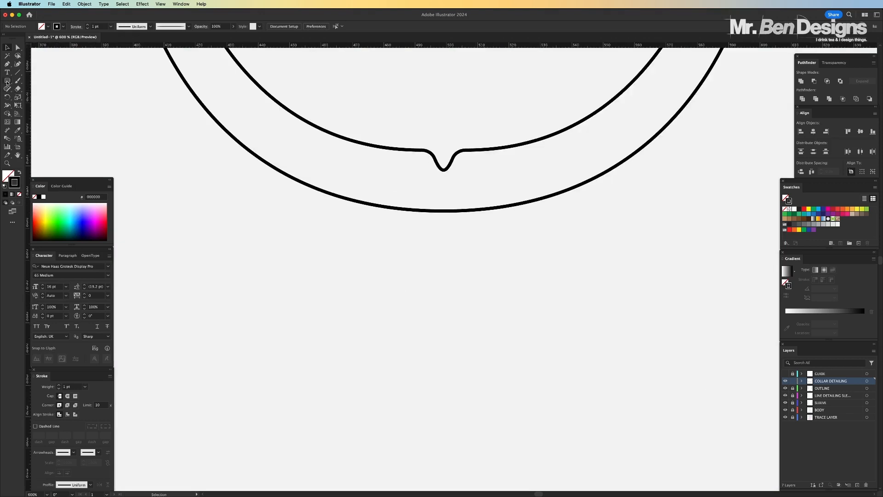
pyautogui.click(8, 82)
pyautogui.moveTo(269, 331); pyautogui.dragTo(591, 345)
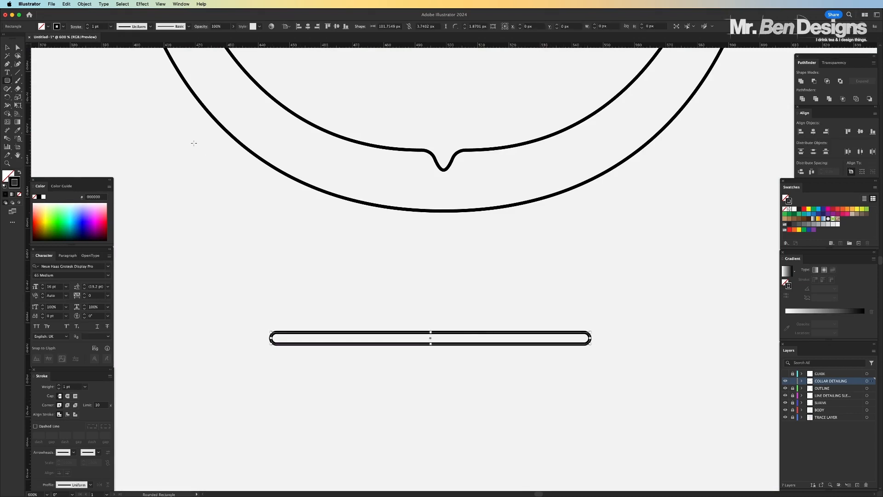
pyautogui.click(20, 172)
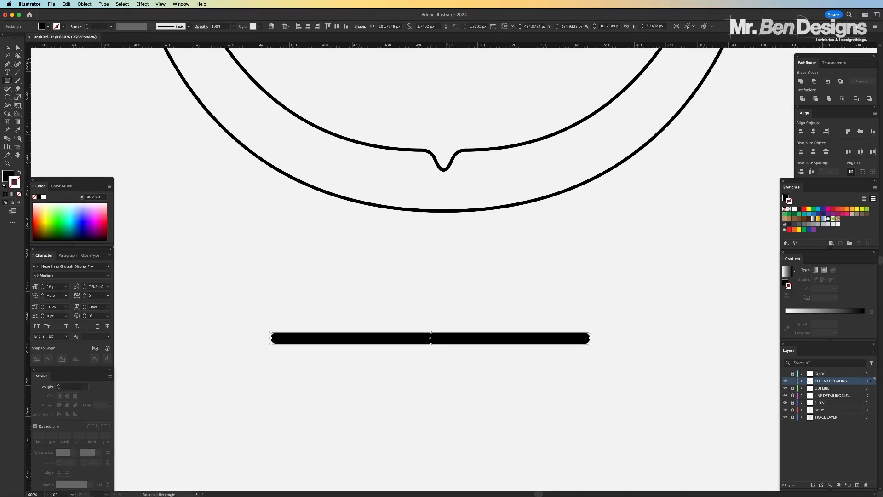
# Stretch the black rounded bar to about 119 px long and deselect it
pyautogui.click(7, 47)
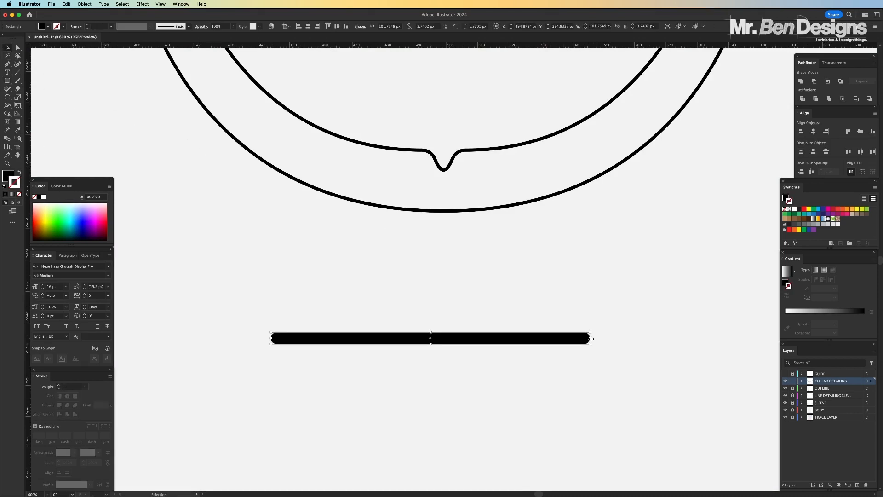
pyautogui.moveTo(590, 338); pyautogui.dragTo(643, 338)
pyautogui.click(665, 291)
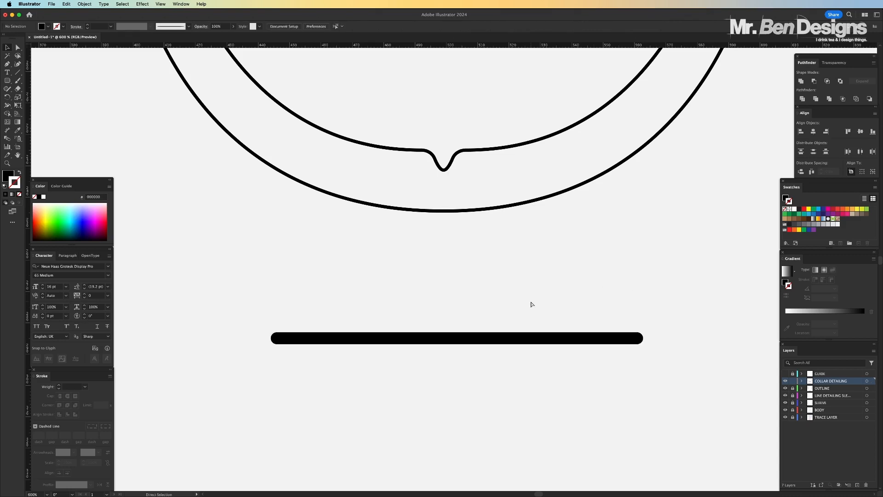
# Pull the end anchors at the left tip of the black bar outward so that end tapers to a narrow point
pyautogui.press('super+minus')
pyautogui.press('super+minus')
pyautogui.moveTo(547, 242); pyautogui.dragTo(520, 277)
pyautogui.click(17, 48)
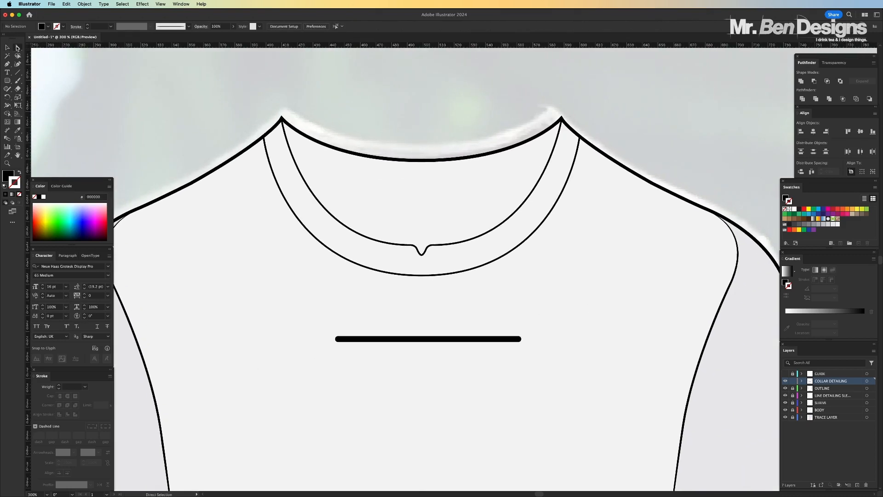
pyautogui.moveTo(336, 339); pyautogui.dragTo(323, 339)
pyautogui.press('super+z')
pyautogui.click(324, 331)
pyautogui.click(338, 340)
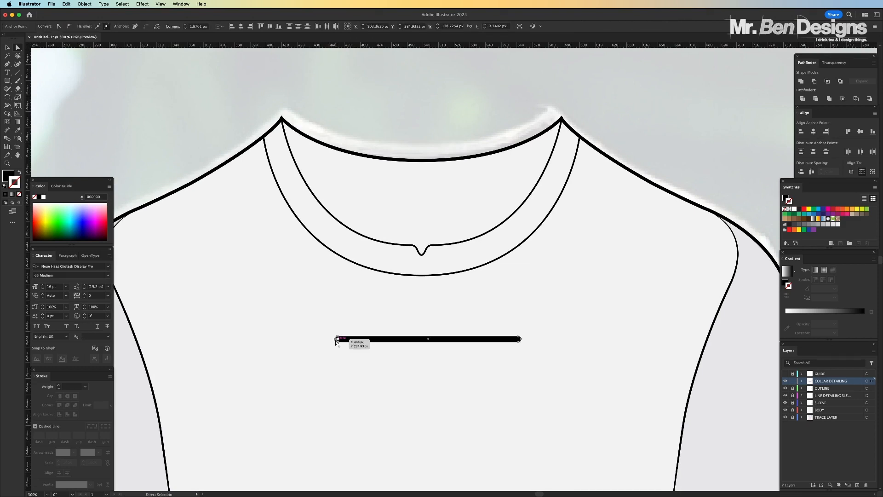
pyautogui.press('super+equal')
pyautogui.press('super+equal')
pyautogui.press('super+equal')
pyautogui.press('super+equal')
pyautogui.moveTo(452, 269); pyautogui.dragTo(279, 281)
# Pull the end anchors at the right tip outward to match the left taper, making the bar about 187 px long
pyautogui.press('super+minus')
pyautogui.press('super+minus')
pyautogui.press('super+minus')
pyautogui.click(547, 227)
pyautogui.press('super+equal')
pyautogui.click(579, 270)
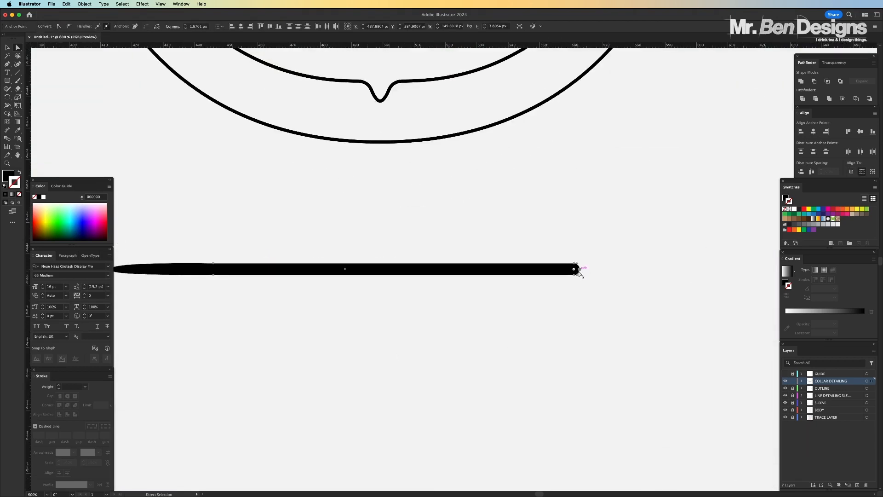
pyautogui.moveTo(578, 271); pyautogui.dragTo(730, 263)
pyautogui.hscroll(-2, 644, 253)
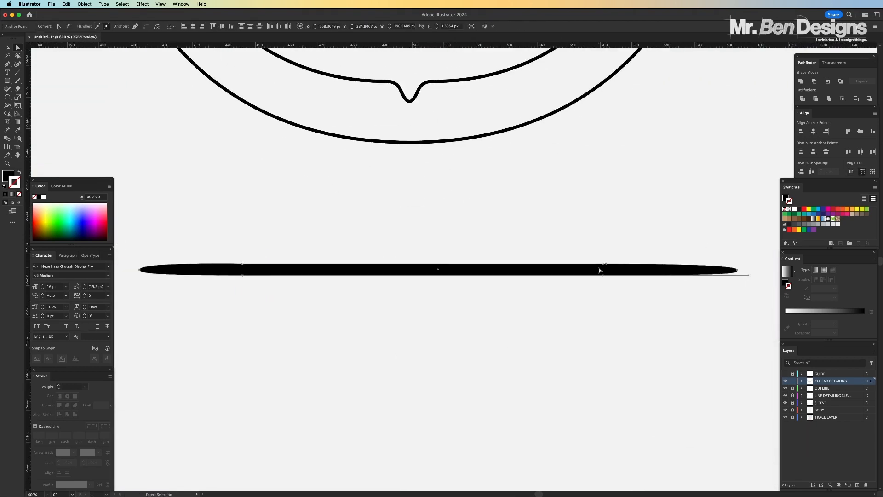
# Create a new art brush from the tapered bar and name it COLLAR LINE DETAIL
pyautogui.press('v')
pyautogui.click(189, 27)
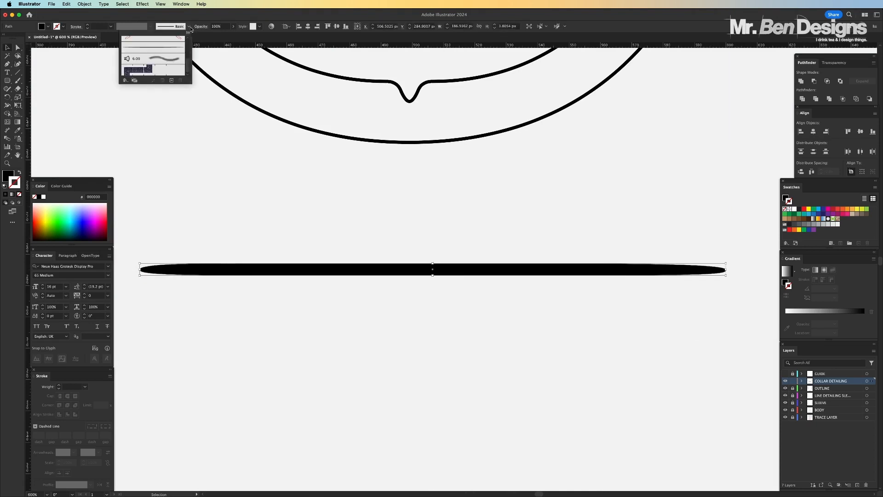
pyautogui.click(171, 80)
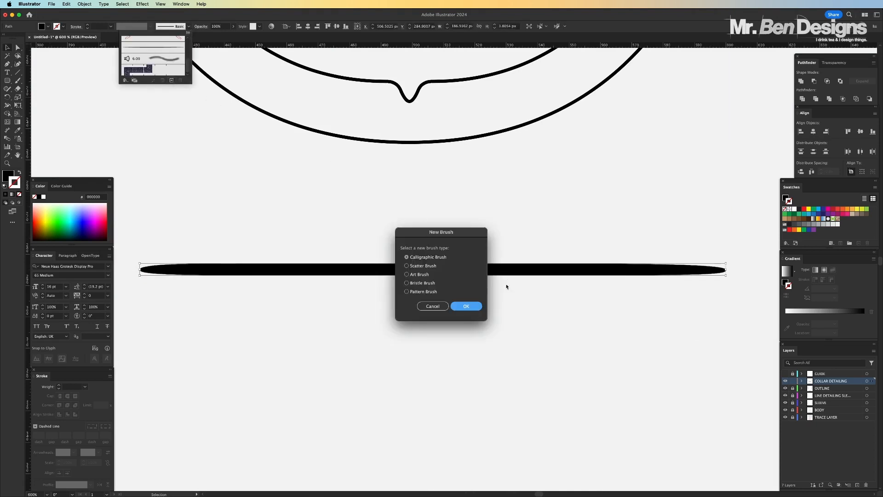
pyautogui.click(407, 274)
pyautogui.click(466, 306)
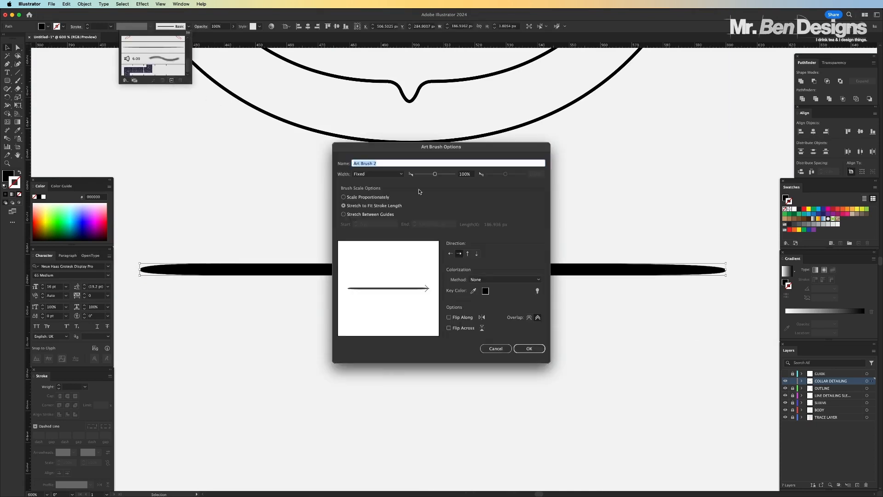
pyautogui.write('COLLAR LINE DETAIL')
pyautogui.click(529, 348)
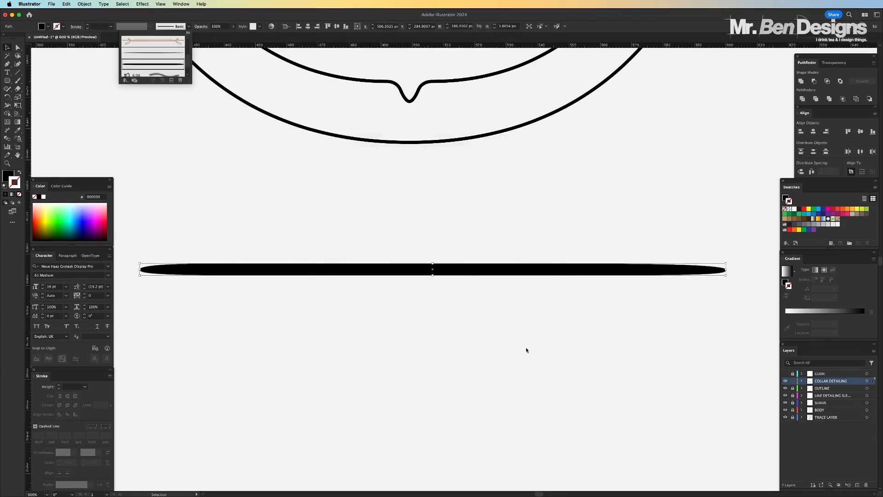
# Apply the new tapered art brush to the outer collar line
pyautogui.click(366, 141)
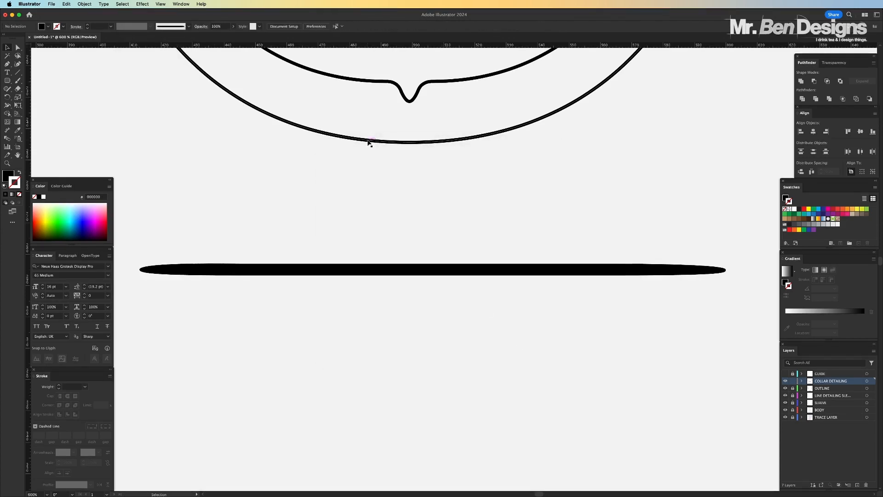
pyautogui.click(189, 26)
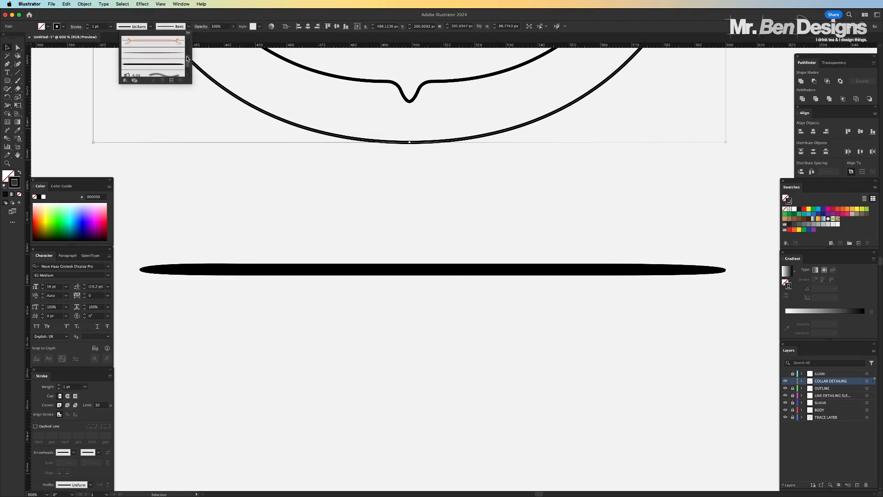
pyautogui.click(177, 64)
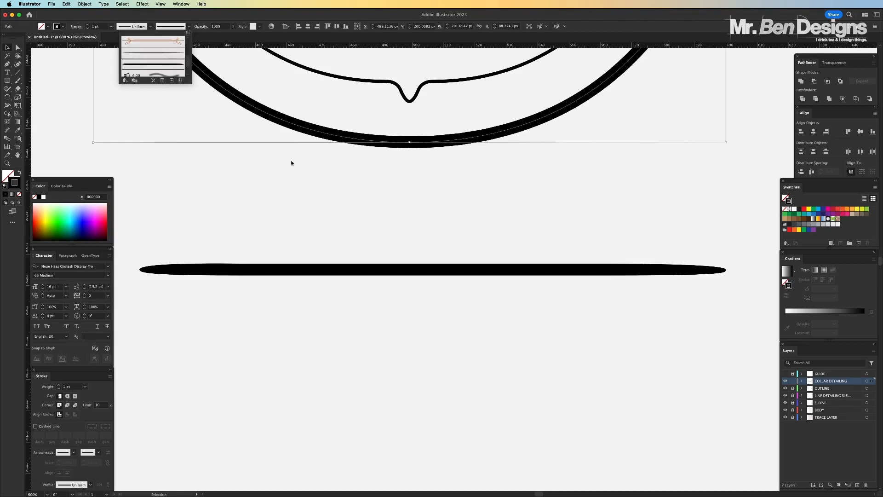
pyautogui.scroll(5, 429, 202)
pyautogui.scroll(3, 431, 205)
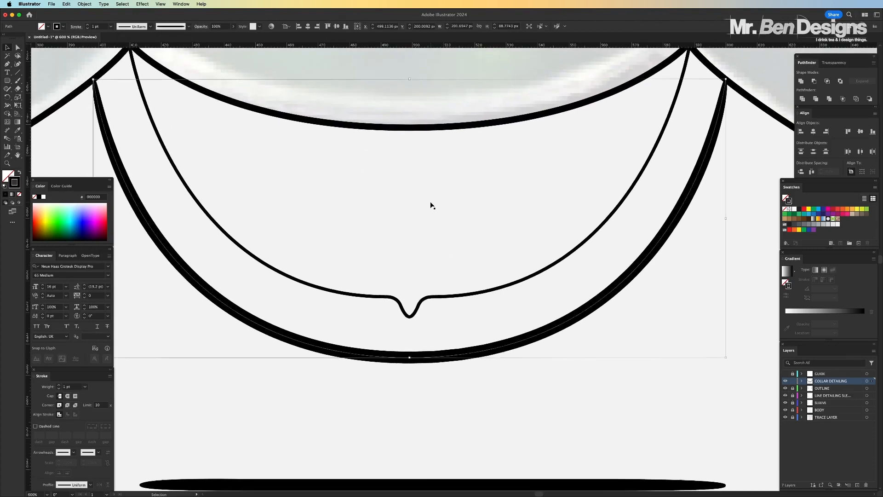
# Apply the tapered art brush to the inner collar line and set its stroke weight to 0.5 pt
pyautogui.click(398, 309)
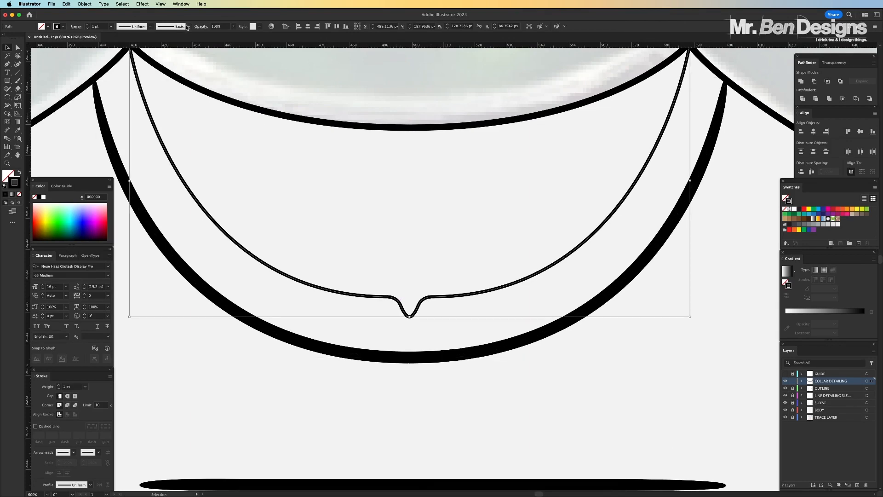
pyautogui.click(187, 27)
pyautogui.click(148, 61)
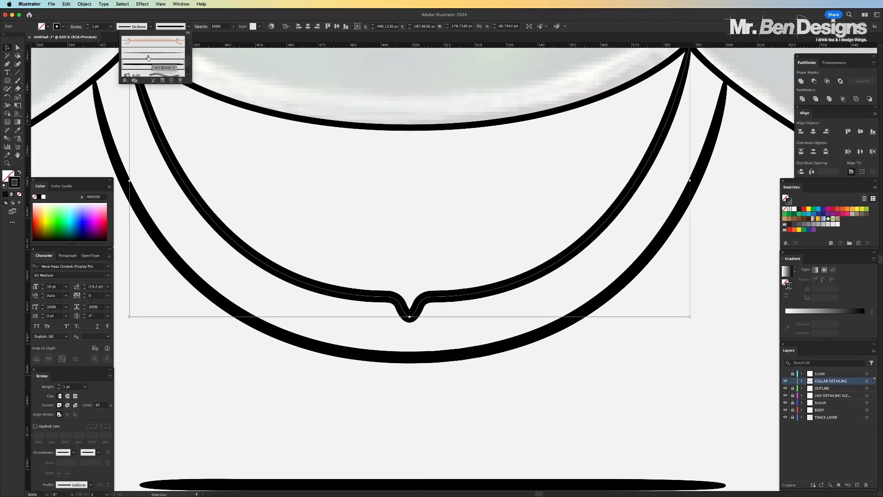
pyautogui.click(103, 27)
pyautogui.moveTo(103, 27); pyautogui.dragTo(81, 25)
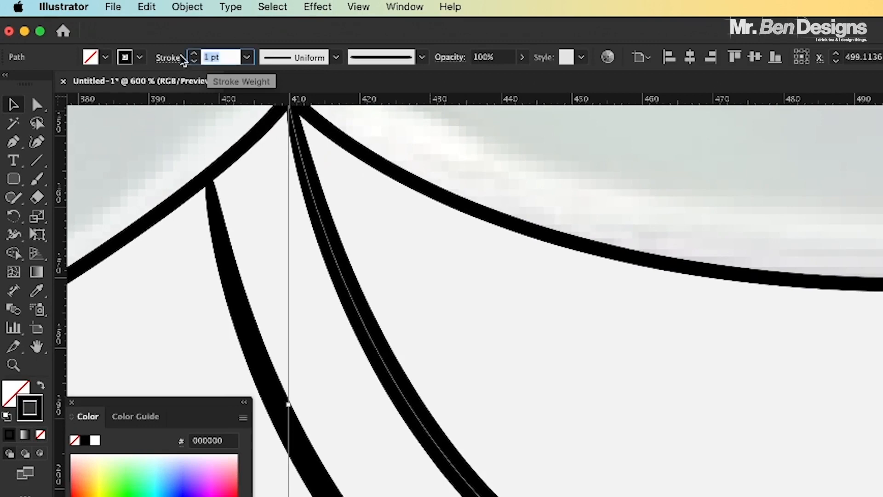
pyautogui.write('0.5')
pyautogui.press('Return')
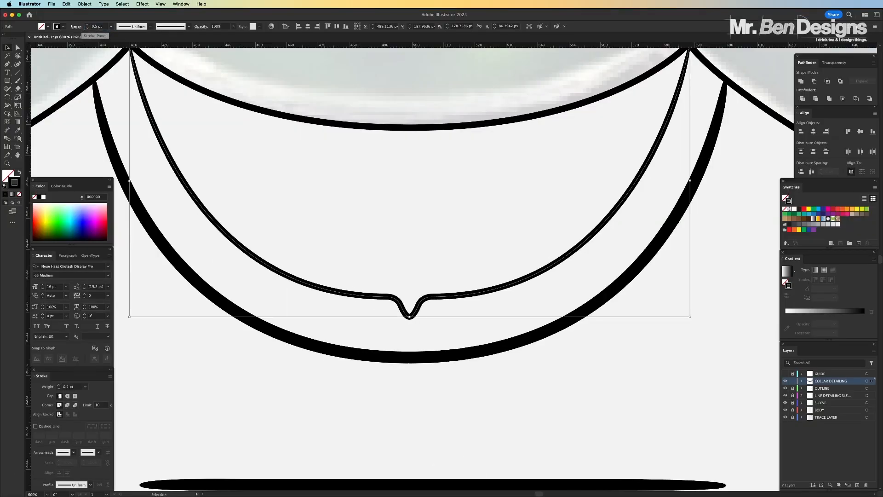
# Set the outer collar line's stroke weight to 0.5 pt
pyautogui.click(433, 426)
pyautogui.click(432, 358)
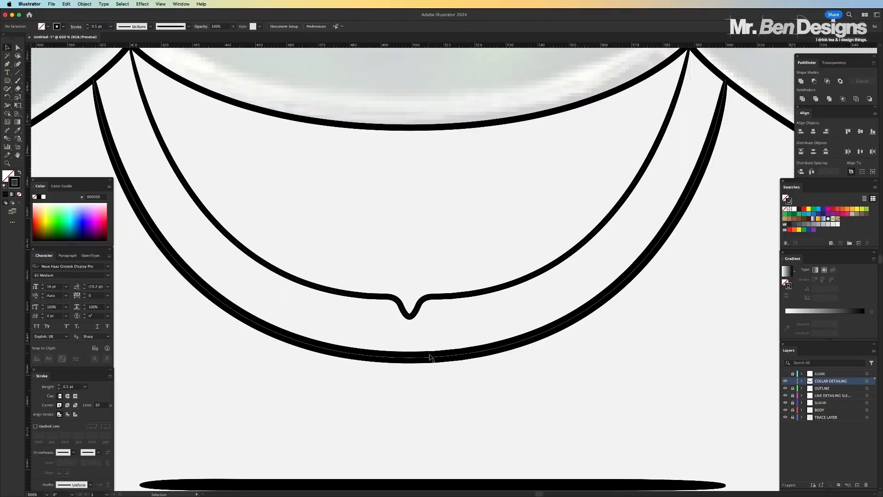
pyautogui.moveTo(103, 26); pyautogui.dragTo(70, 26)
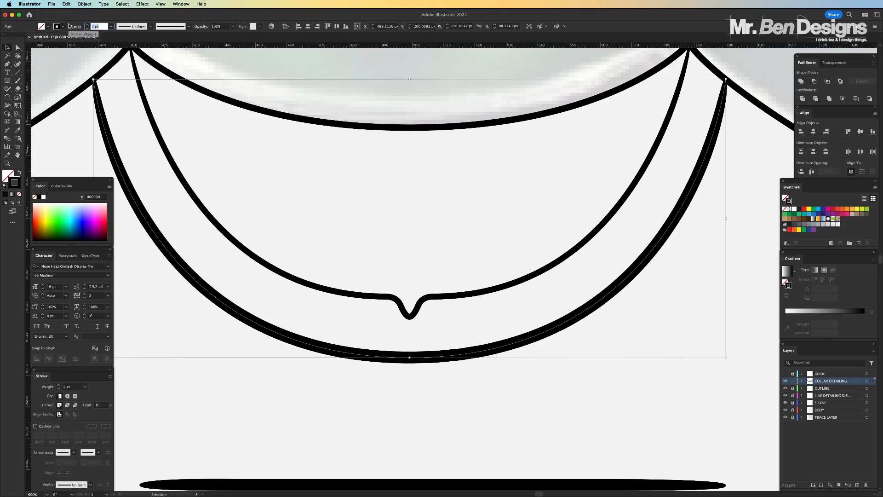
pyautogui.write('0.5')
pyautogui.press('Return')
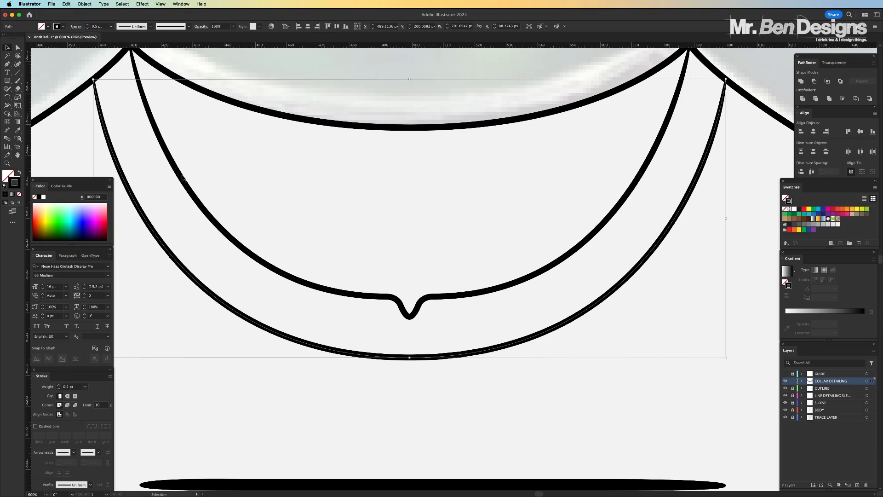
# Delete the tapered black bar below the collar
pyautogui.click(377, 425)
pyautogui.press('super+minus')
pyautogui.press('super+minus')
pyautogui.press('super+minus')
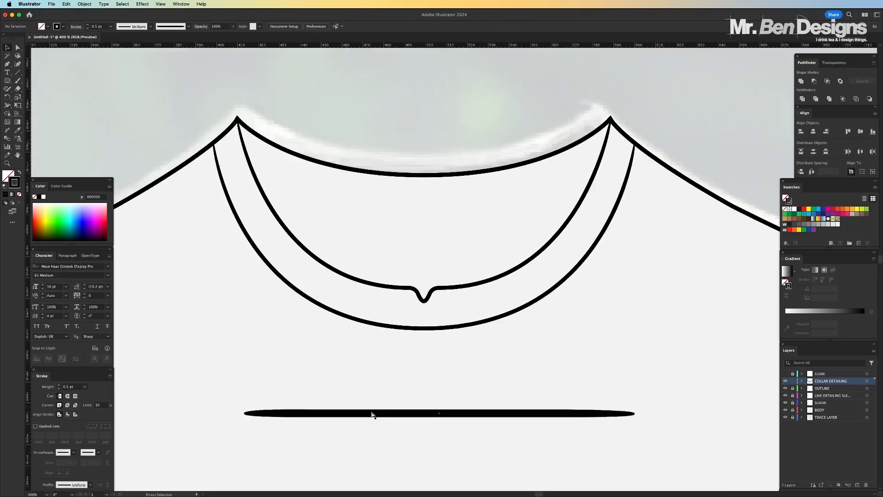
pyautogui.press('super+minus')
pyautogui.press('v')
pyautogui.click(445, 322)
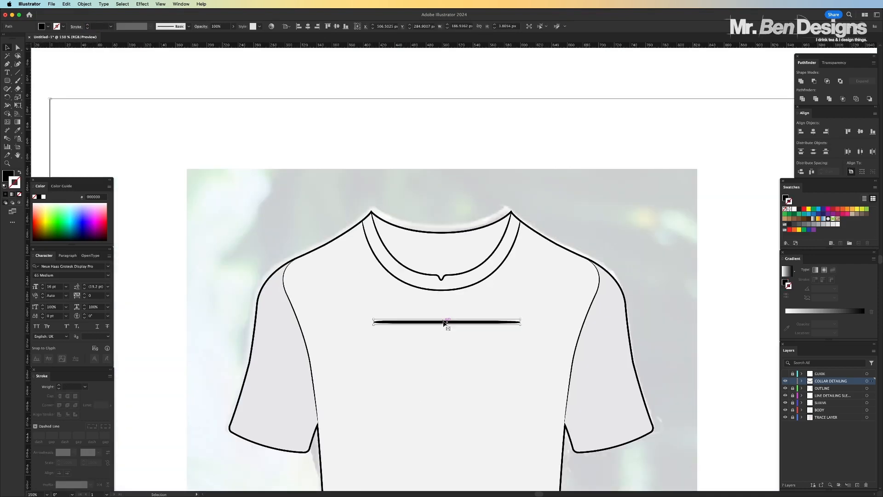
pyautogui.press('Delete')
# Hide the TRACE LAYER to leave only the vector shirt on the artboard
pyautogui.press('a')
pyautogui.press('super+plus')
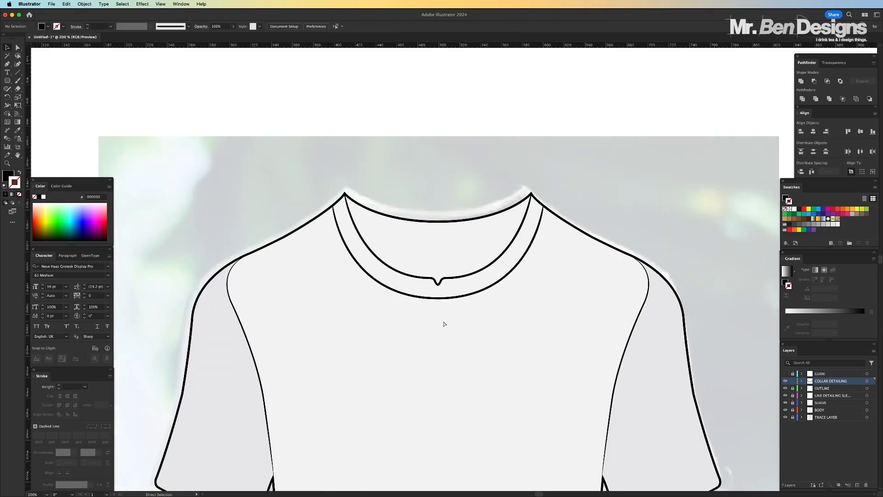
pyautogui.press('super+minus')
pyautogui.press('super+minus')
pyautogui.press('super+minus')
pyautogui.press('super+plus')
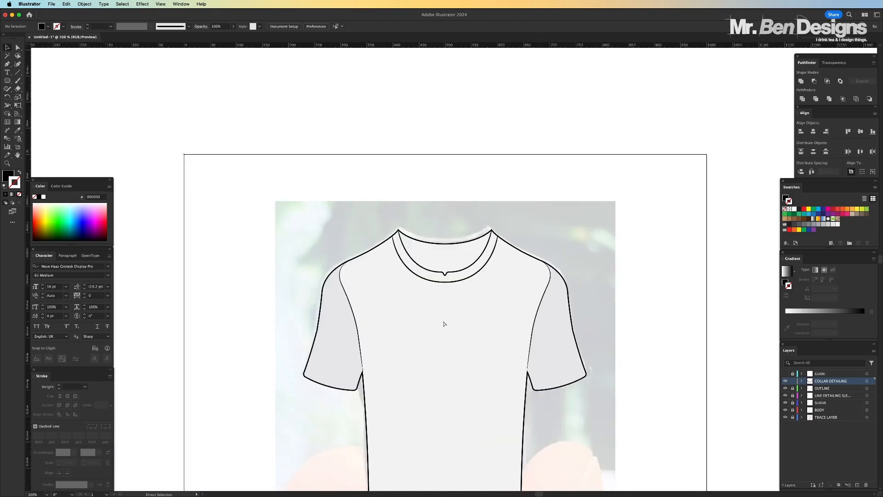
pyautogui.scroll(-4, 444, 324)
pyautogui.click(785, 417)
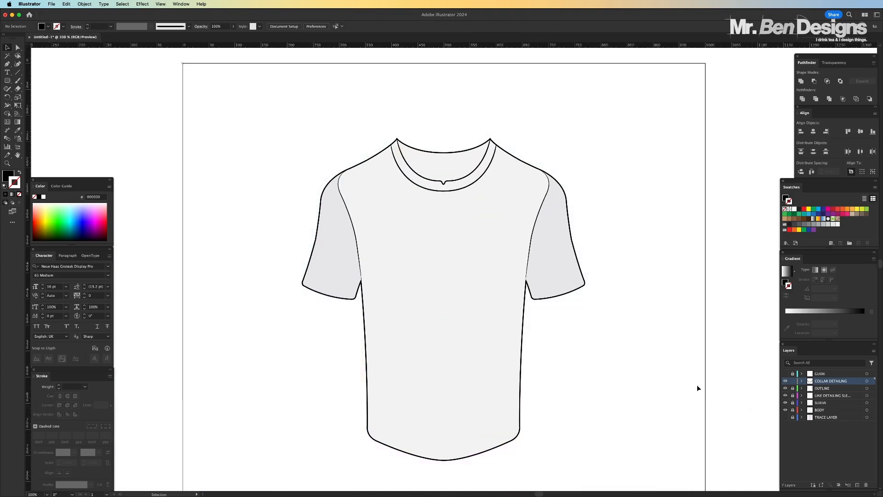
# Lock the COLLAR DETAILING layer and add a new layer directly above OUTLINE
pyautogui.press('v')
pyautogui.press('super+plus')
pyautogui.hscroll(2, 491, 304)
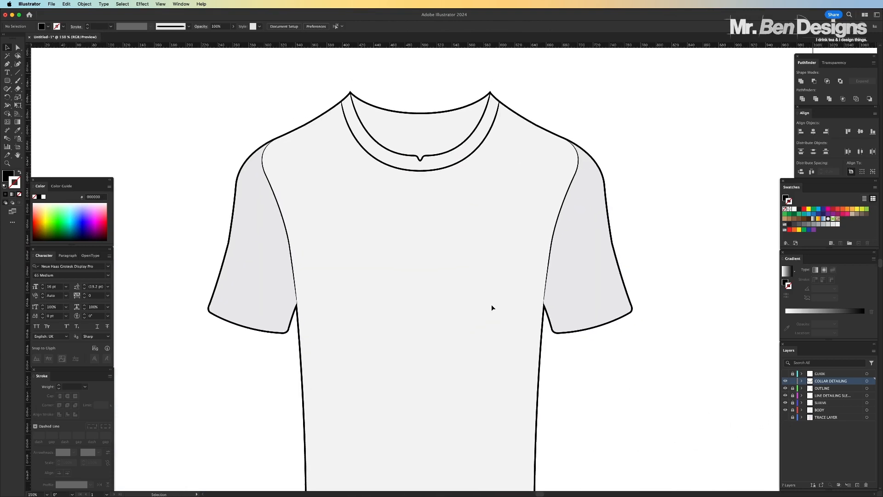
pyautogui.hscroll(1, 491, 304)
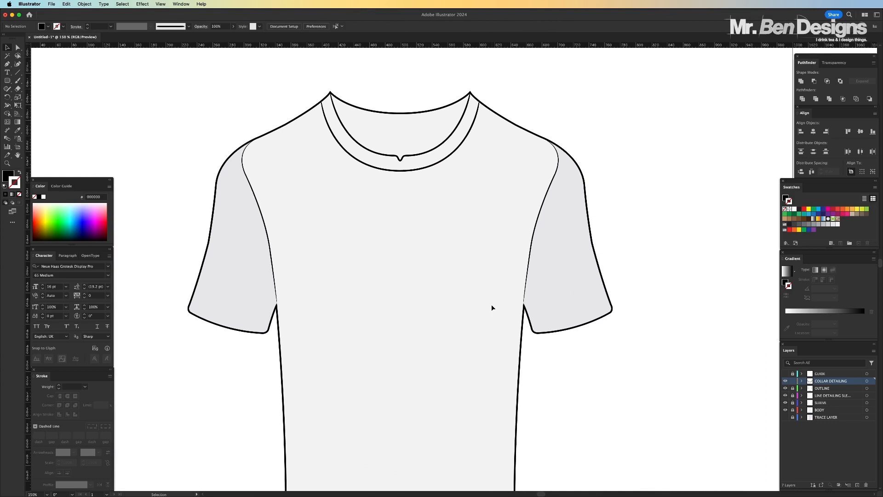
pyautogui.scroll(-1, 491, 305)
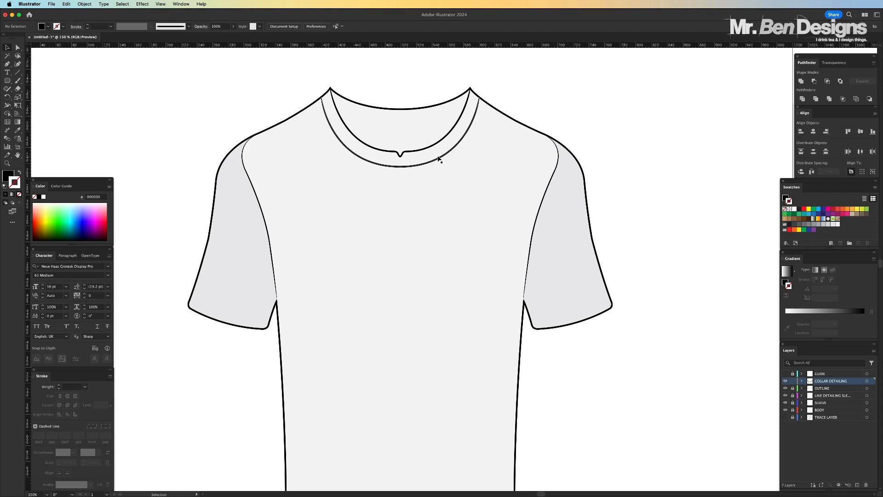
pyautogui.scroll(5, 438, 159)
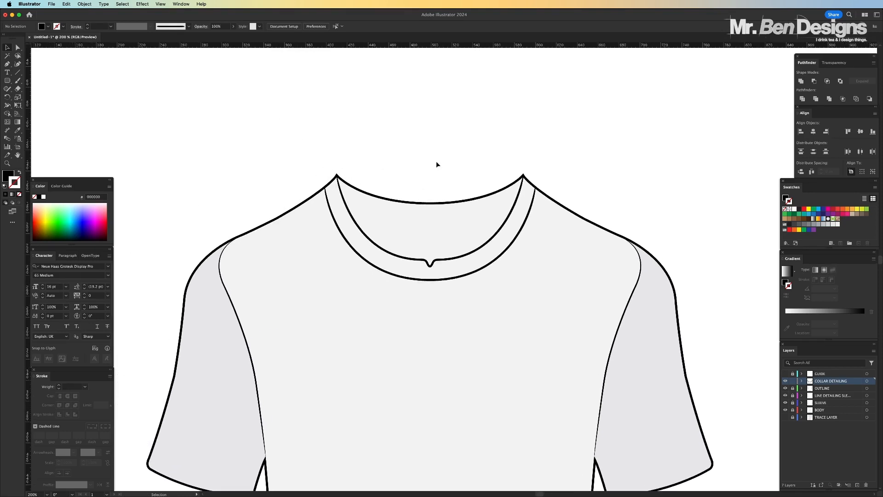
pyautogui.scroll(2, 437, 165)
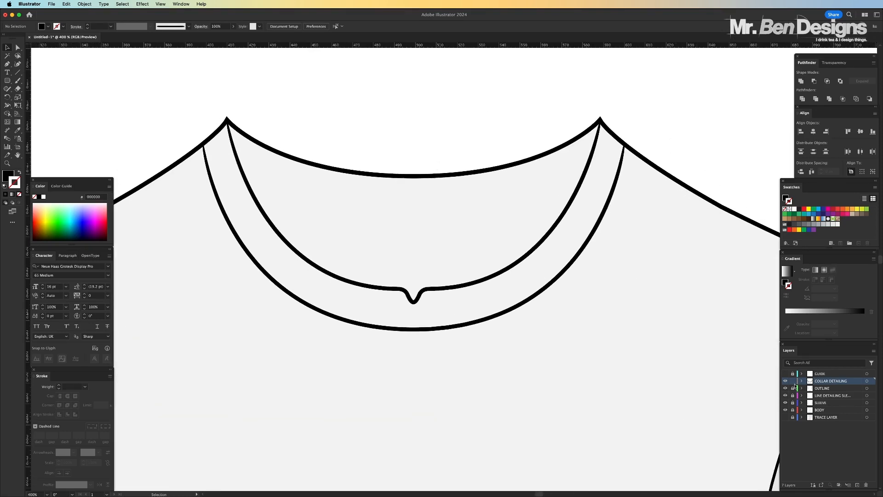
pyautogui.click(822, 389)
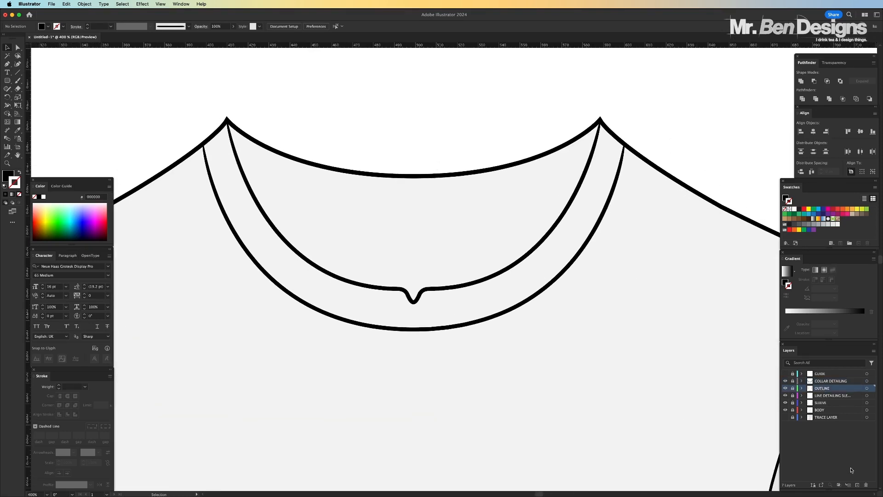
pyautogui.click(858, 485)
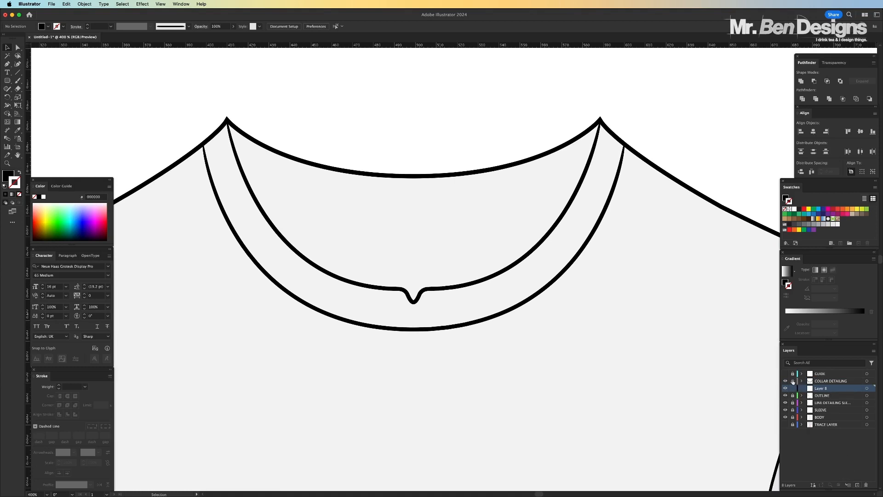
# Copy the outer collar line from COLLAR DETAILING, lock that layer again and paste the copy in place on the new layer
pyautogui.click(836, 382)
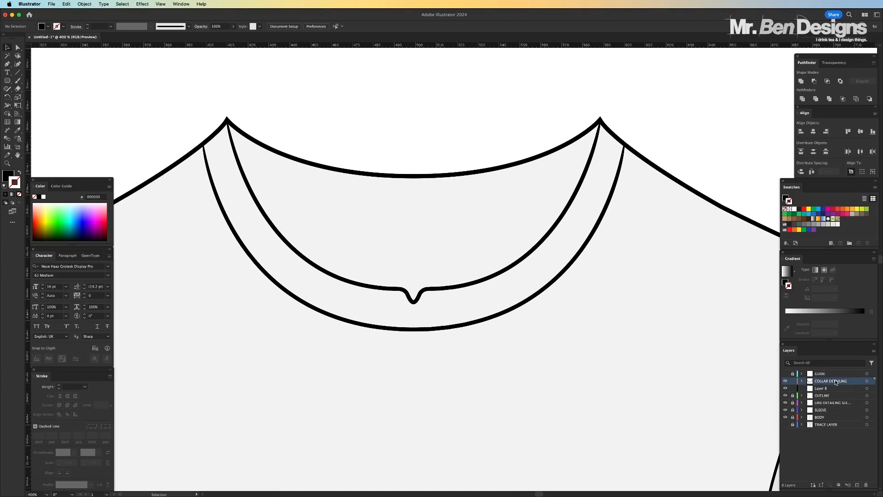
pyautogui.click(550, 242)
pyautogui.click(561, 273)
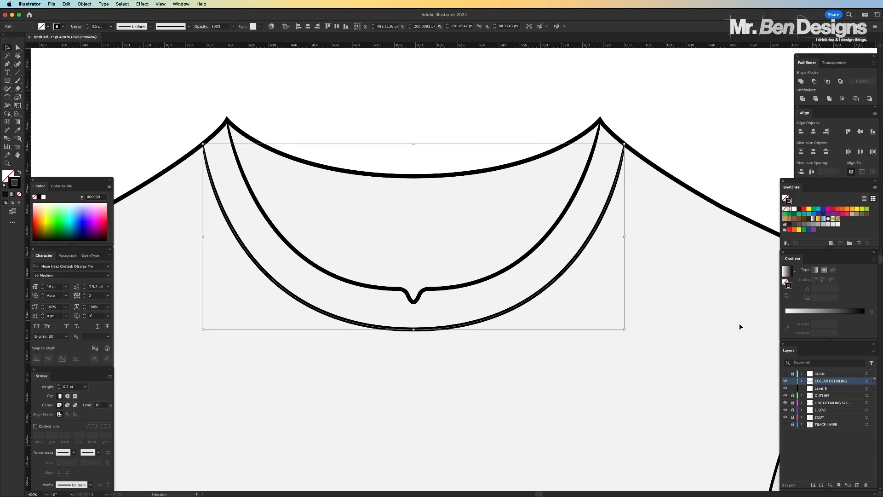
pyautogui.click(792, 381)
pyautogui.click(827, 389)
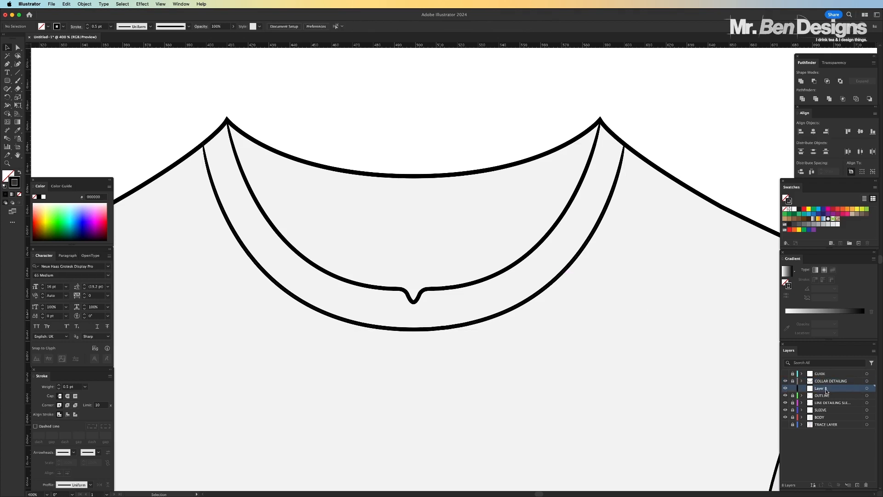
pyautogui.press('super+f')
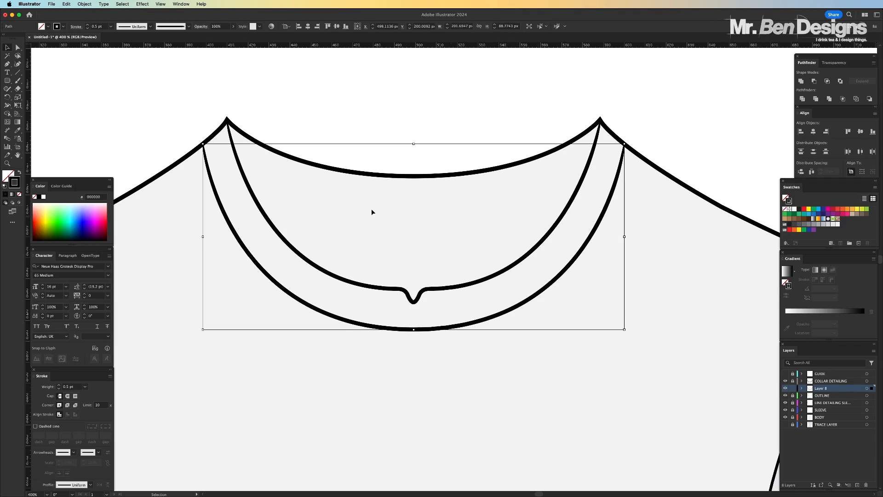
# Apply the Basic brush to both copied collar lines and hide the COLLAR DETAILING layer
pyautogui.click(188, 27)
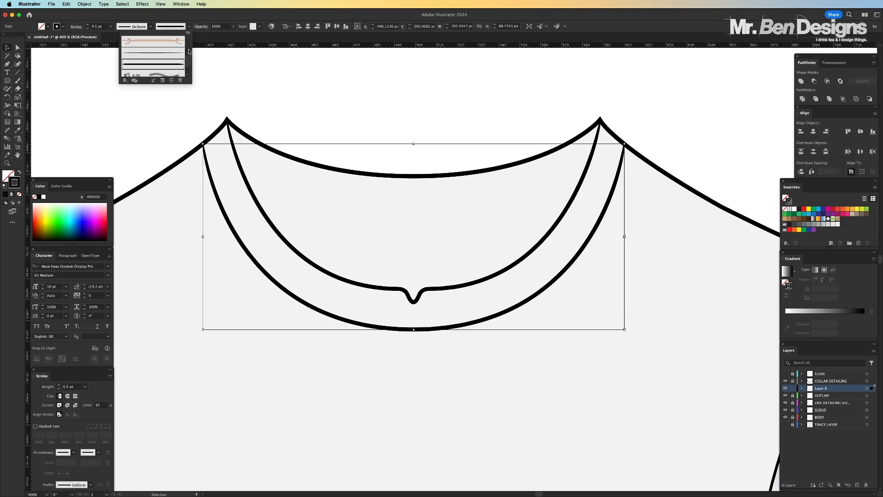
pyautogui.scroll(5, 189, 51)
pyautogui.click(162, 64)
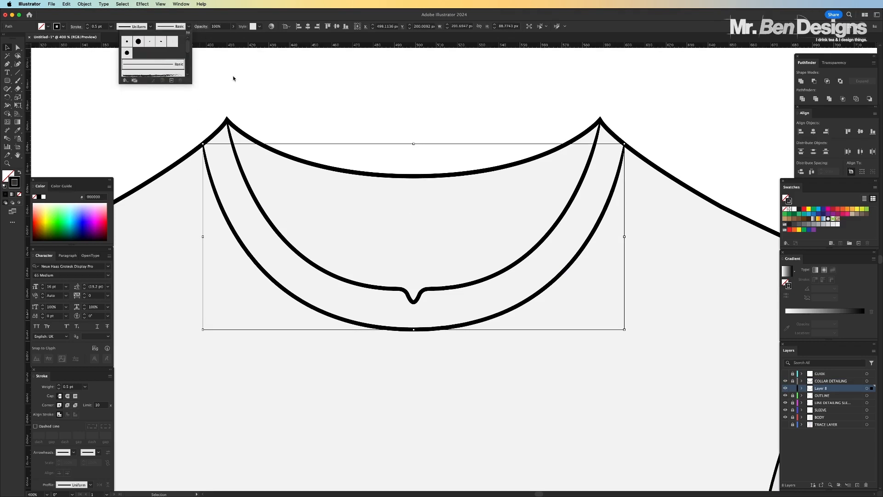
pyautogui.click(786, 383)
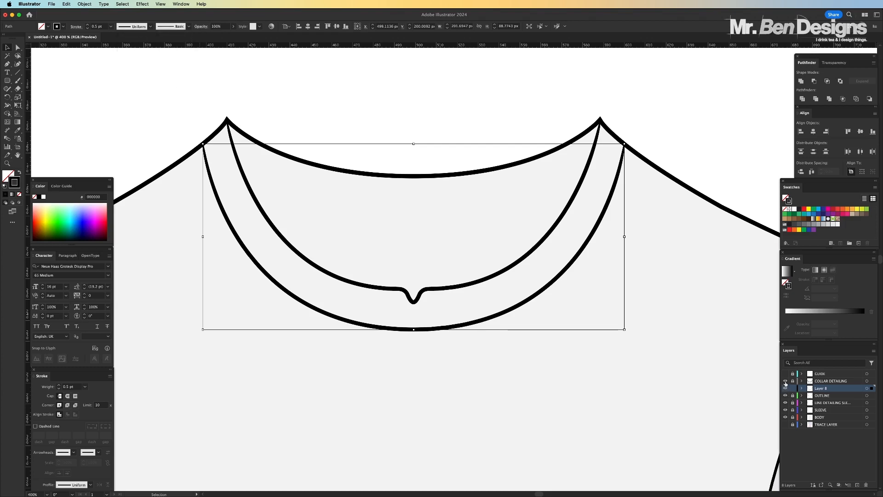
pyautogui.click(189, 26)
pyautogui.scroll(3, 162, 62)
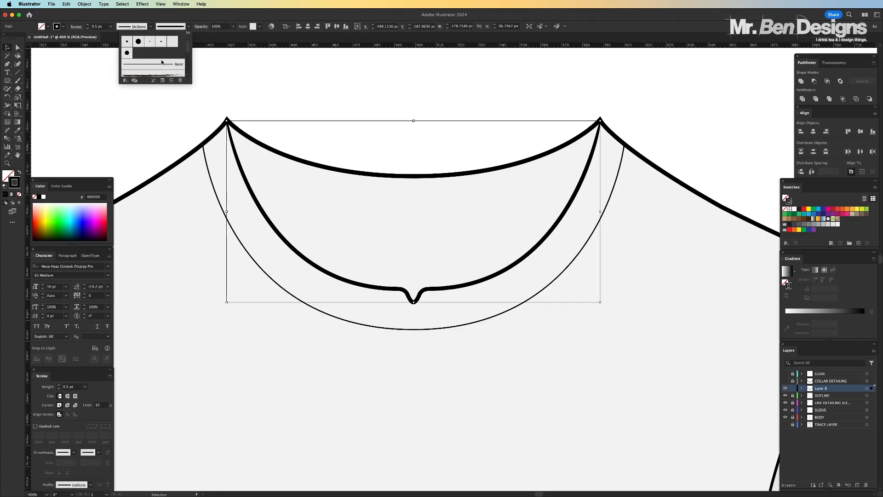
pyautogui.click(158, 65)
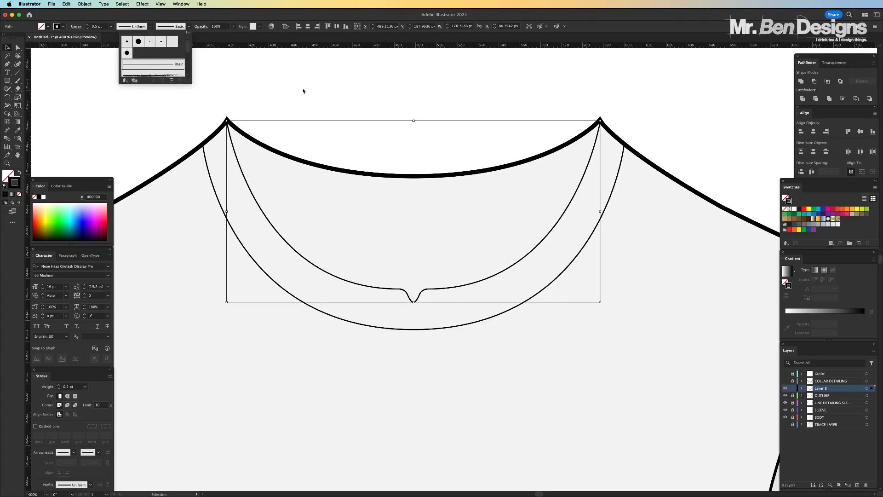
pyautogui.scroll(1, 313, 90)
pyautogui.click(330, 103)
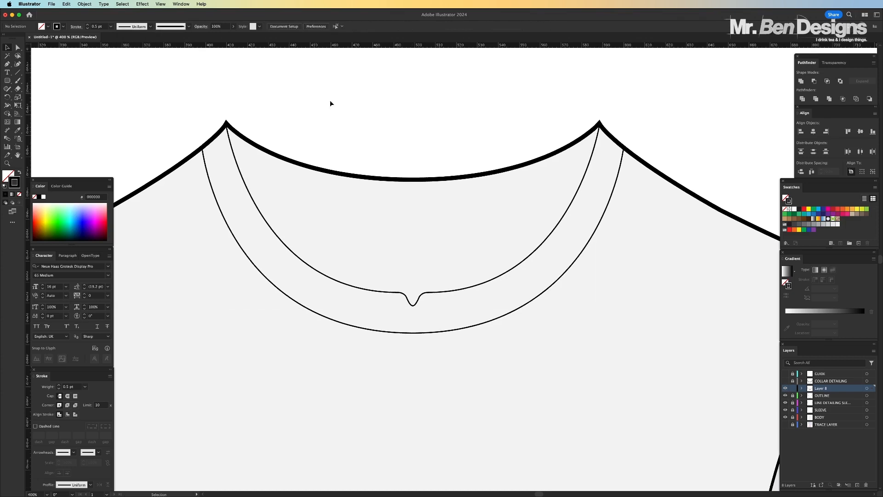
# Hide the OUTLINE layer and join the two collar lines at the left shoulder with a curved Pen tool segment
pyautogui.click(785, 395)
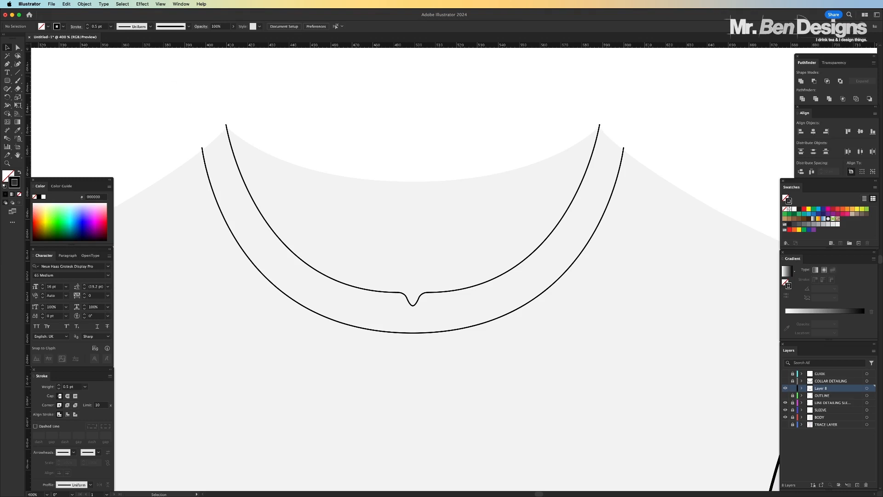
pyautogui.click(7, 65)
pyautogui.scroll(3, 195, 141)
pyautogui.press('super+plus')
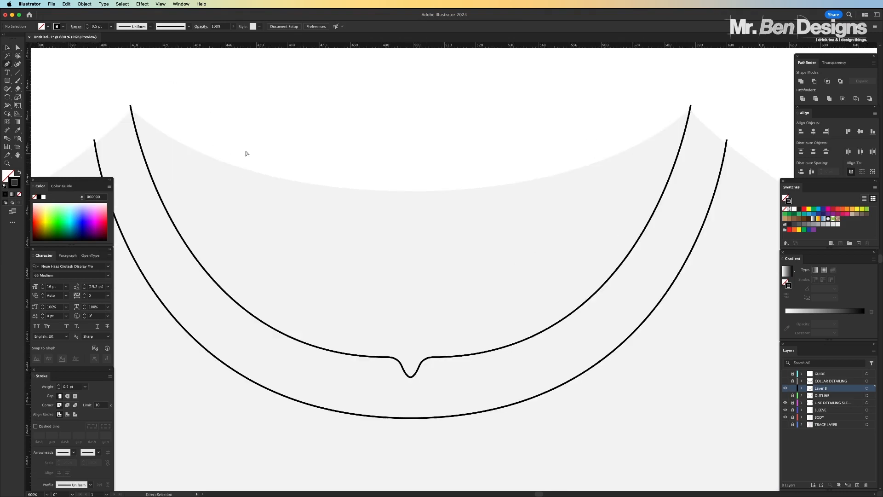
pyautogui.press('super+plus')
pyautogui.hscroll(-4, 159, 99)
pyautogui.scroll(2, 166, 84)
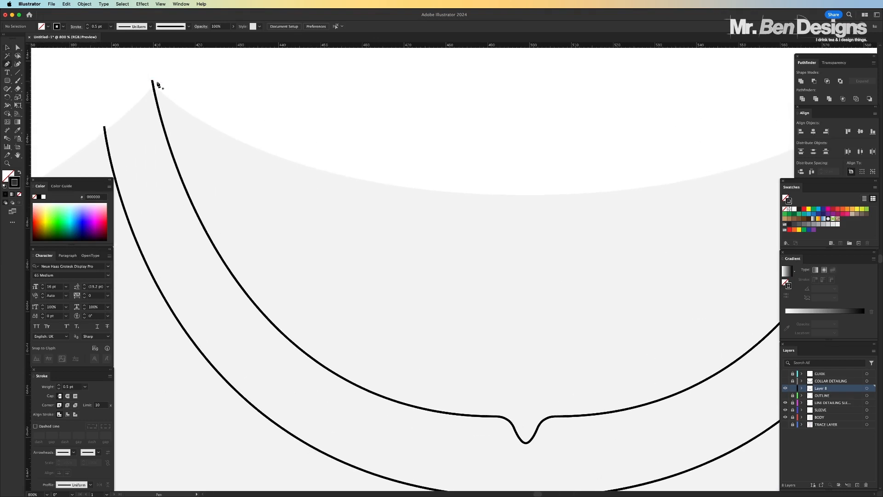
pyautogui.click(152, 81)
pyautogui.click(105, 126)
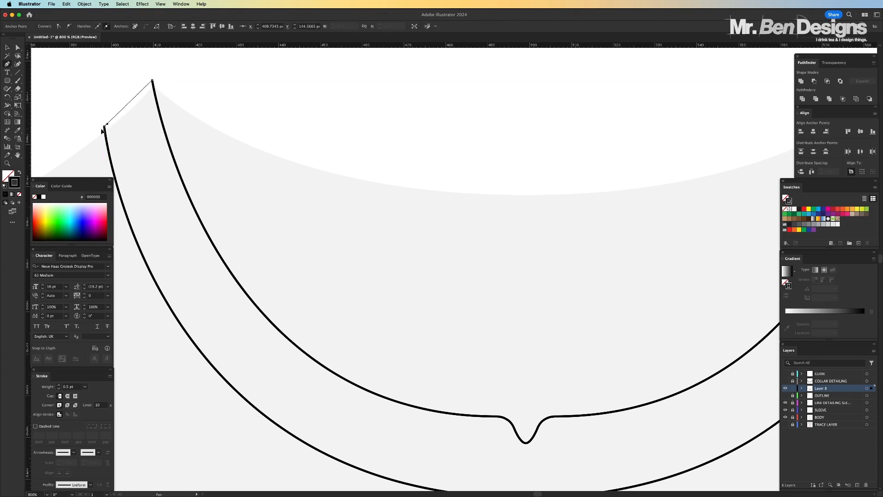
pyautogui.moveTo(90, 137); pyautogui.dragTo(70, 155)
# Close the collar shape by joining the two lines at the right shoulder with a curved Pen tool segment
pyautogui.hscroll(10, 393, 161)
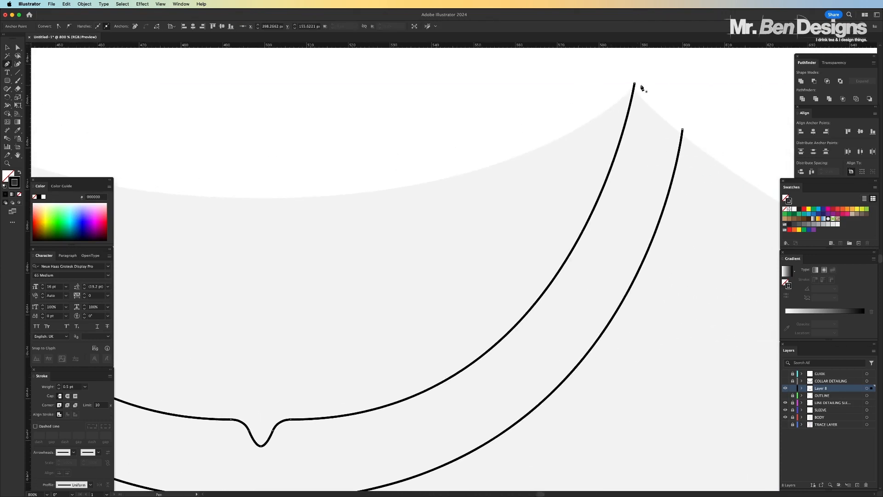
pyautogui.click(636, 84)
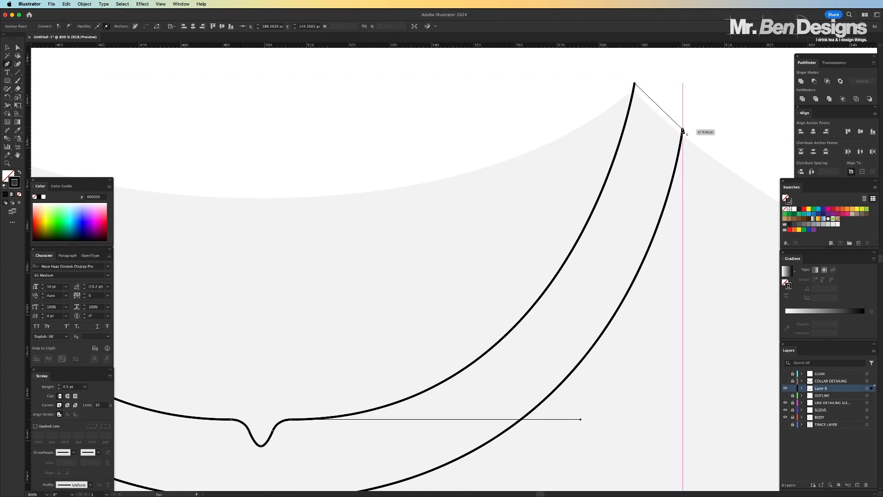
pyautogui.click(683, 130)
pyautogui.moveTo(692, 138); pyautogui.dragTo(710, 151)
pyautogui.click(18, 47)
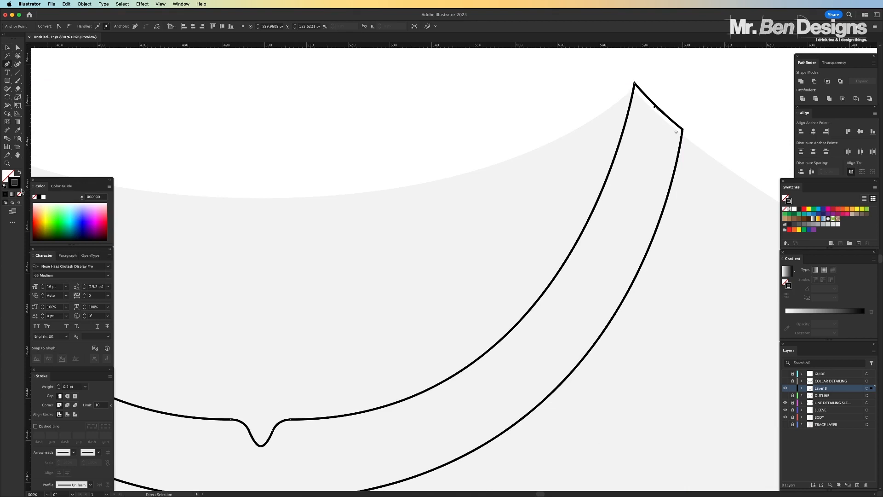
# Swap the closed collar shape's fill and stroke so it has a black fill and no stroke
pyautogui.click(19, 173)
pyautogui.press('p')
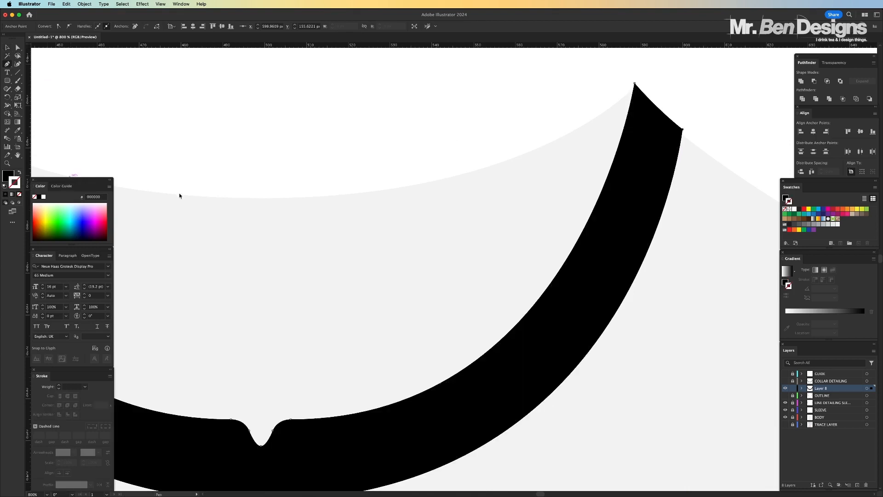
pyautogui.scroll(-3, 406, 222)
pyautogui.press('super+minus')
pyautogui.press('super+minus')
pyautogui.press('super+minus')
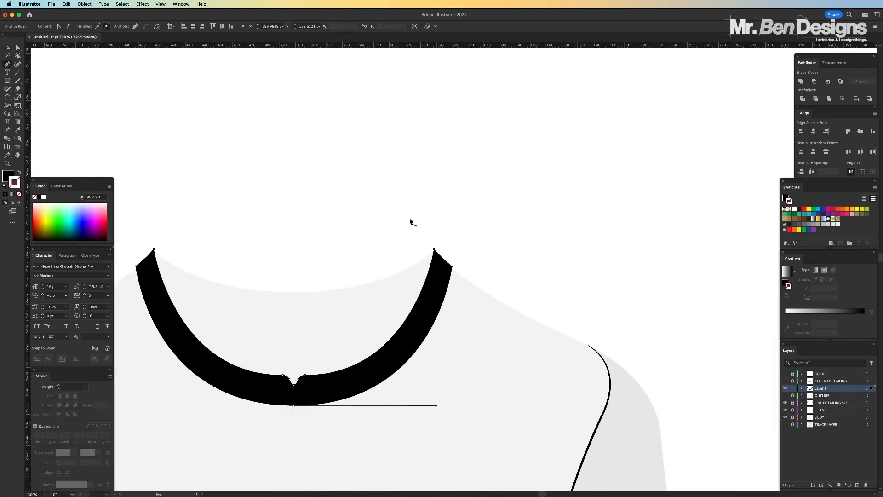
pyautogui.click(8, 48)
pyautogui.click(464, 188)
pyautogui.hscroll(-4, 465, 188)
pyautogui.scroll(-2, 464, 187)
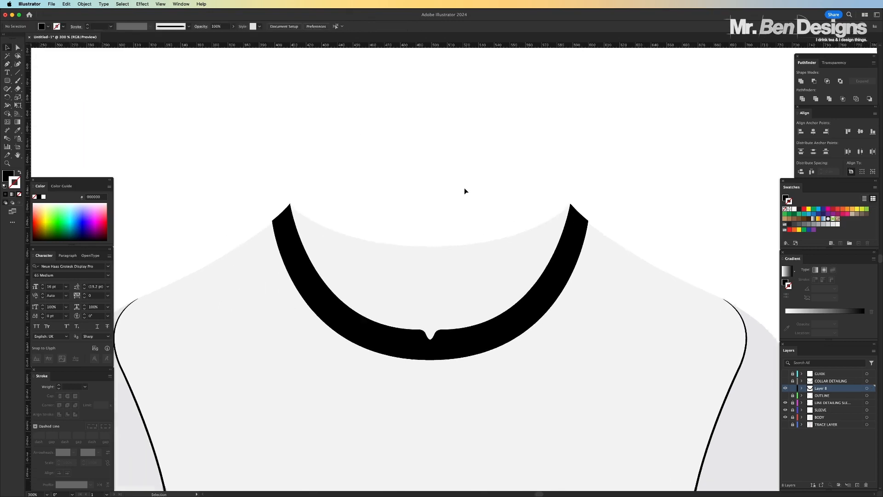
# Show the OUTLINE and COLLAR DETAILING layers and rename Layer 8 to COLLAR COLOURING
pyautogui.click(785, 395)
pyautogui.click(785, 381)
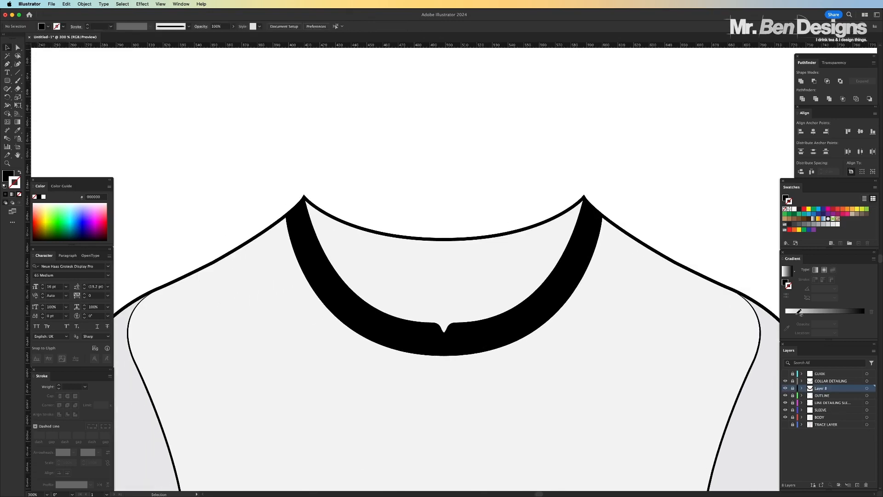
pyautogui.doubleClick(823, 389)
pyautogui.write('COLLAR COLOURING')
pyautogui.press('Return')
# Recolour the collar shape with the light grey sampled from the left sleeve
pyautogui.click(590, 232)
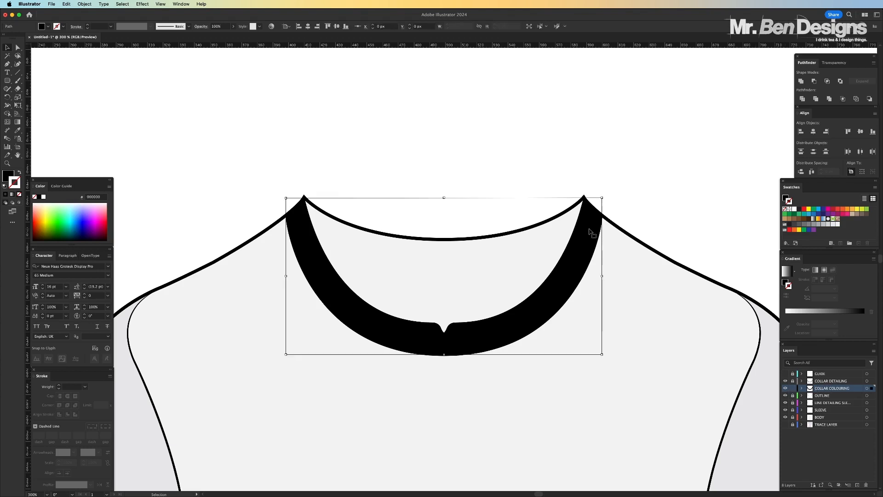
pyautogui.hscroll(-5, 313, 174)
pyautogui.click(17, 130)
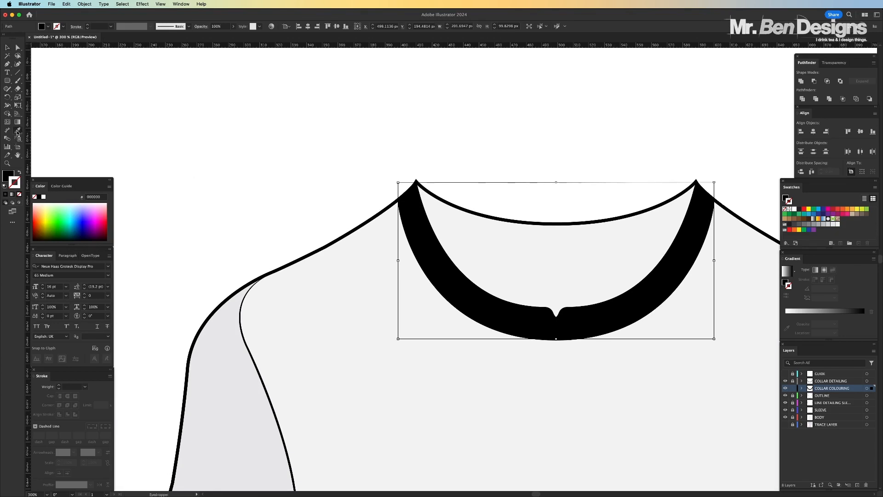
pyautogui.click(231, 378)
pyautogui.press('v')
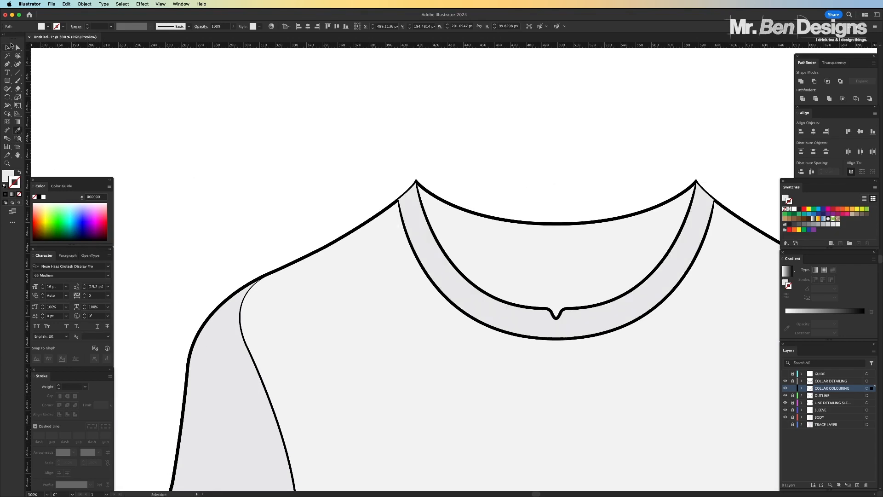
pyautogui.click(370, 140)
# Move the OUTLINE layer above COLLAR DETAILING so the shirt outline sits over the collar
pyautogui.hscroll(2, 370, 140)
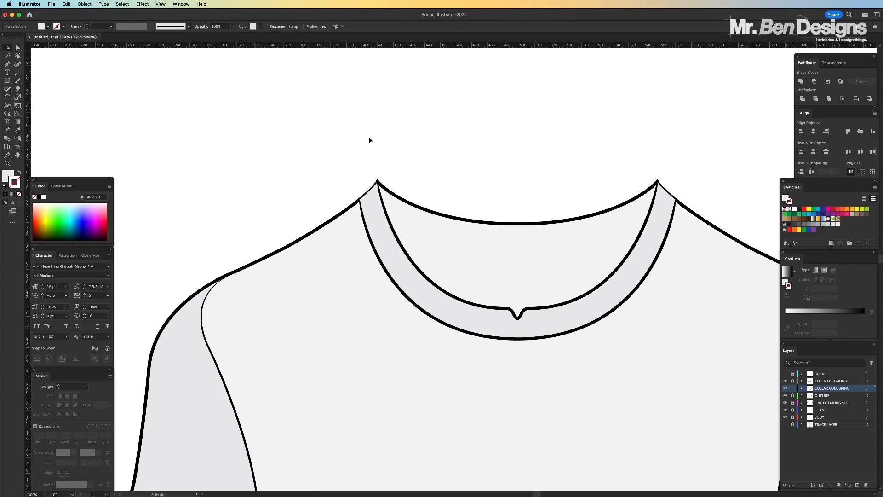
pyautogui.press('super+minus')
pyautogui.press('super+minus')
pyautogui.press('super+minus')
pyautogui.press('super+minus')
pyautogui.press('super+equal')
pyautogui.press('super+equal')
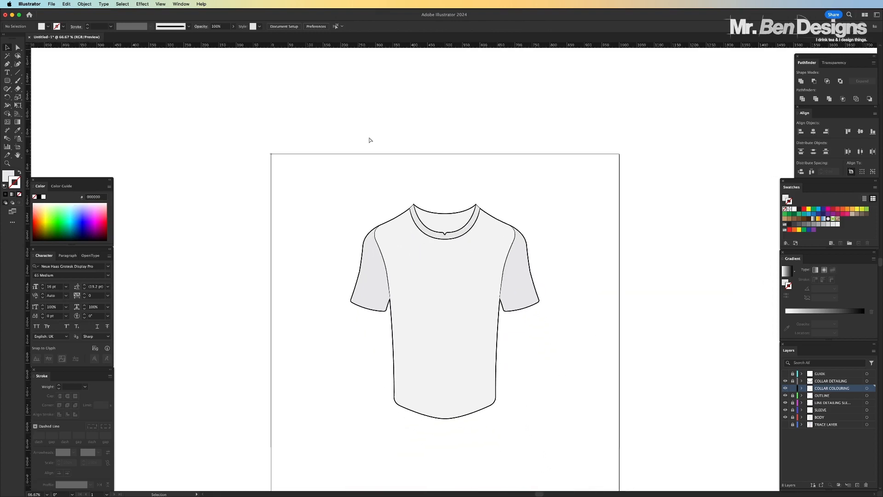
pyautogui.press('super+equal')
pyautogui.press('super+equal')
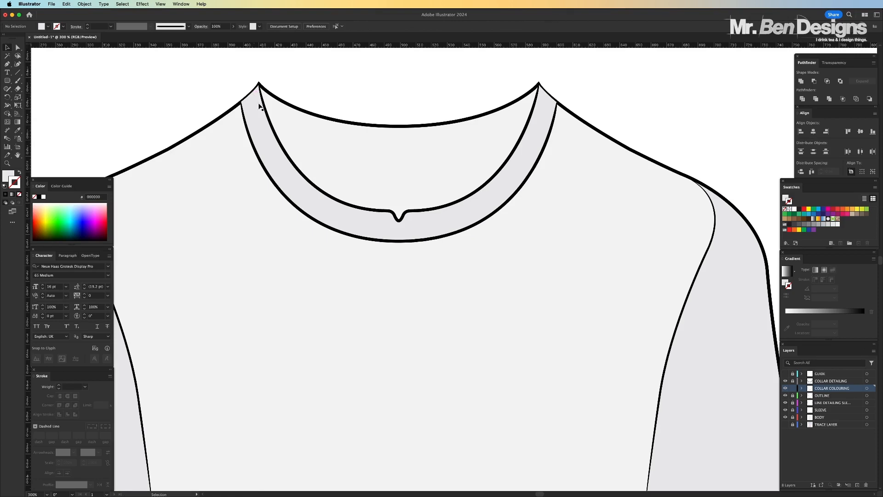
pyautogui.click(829, 397)
pyautogui.moveTo(830, 399); pyautogui.dragTo(827, 381)
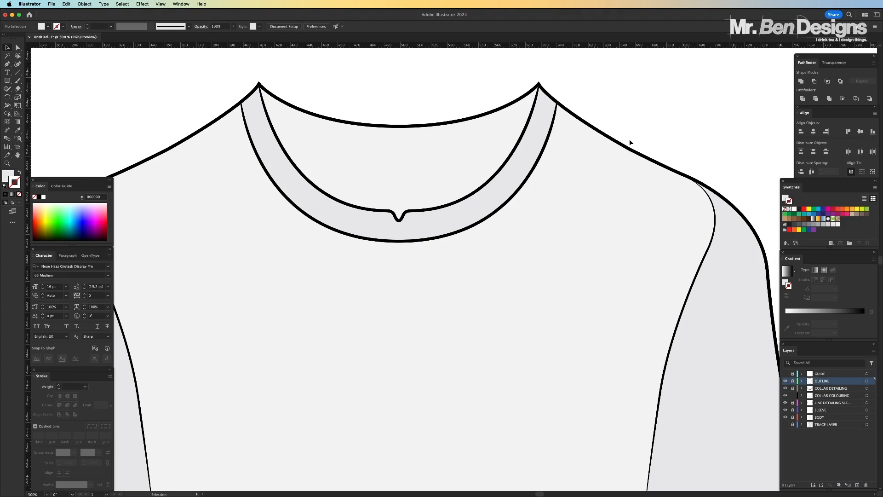
# Fill both sleeves and the collar shape together with the bright blue swatch
pyautogui.scroll(1, 627, 151)
pyautogui.hscroll(-1, 626, 151)
pyautogui.press('super+minus')
pyautogui.press('super+minus')
pyautogui.press('super+minus')
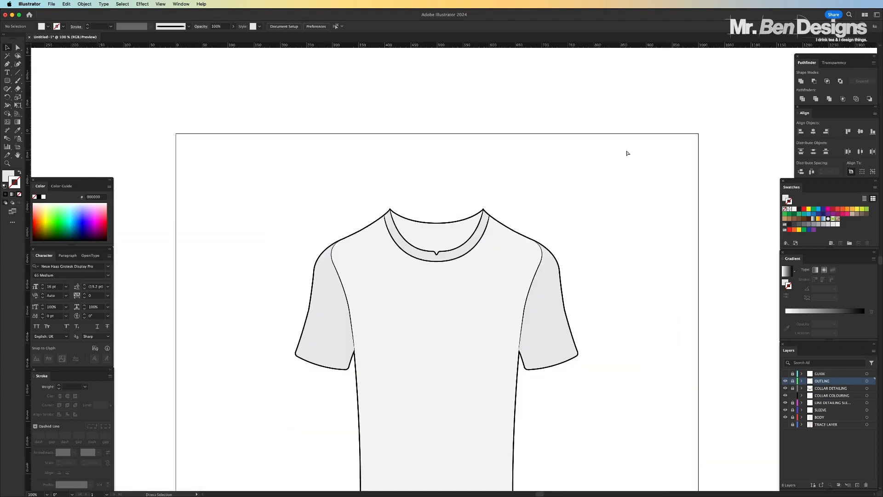
pyautogui.press('super+equal')
pyautogui.press('super+equal')
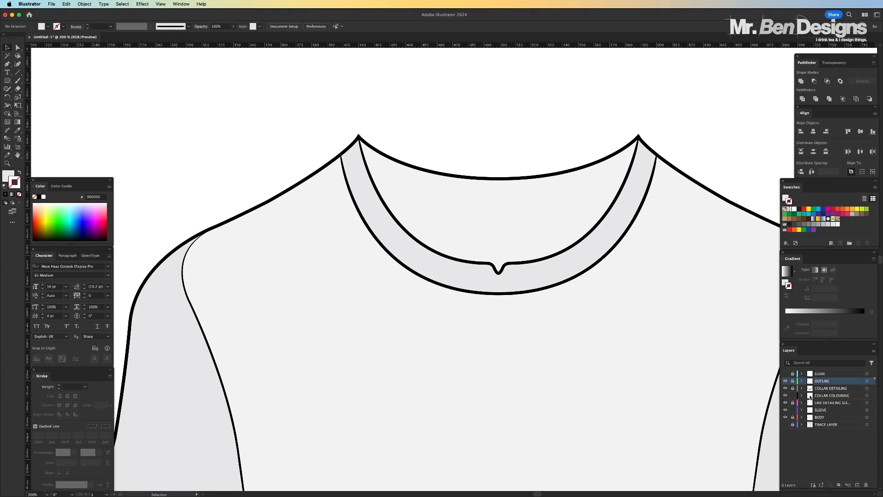
pyautogui.click(184, 383)
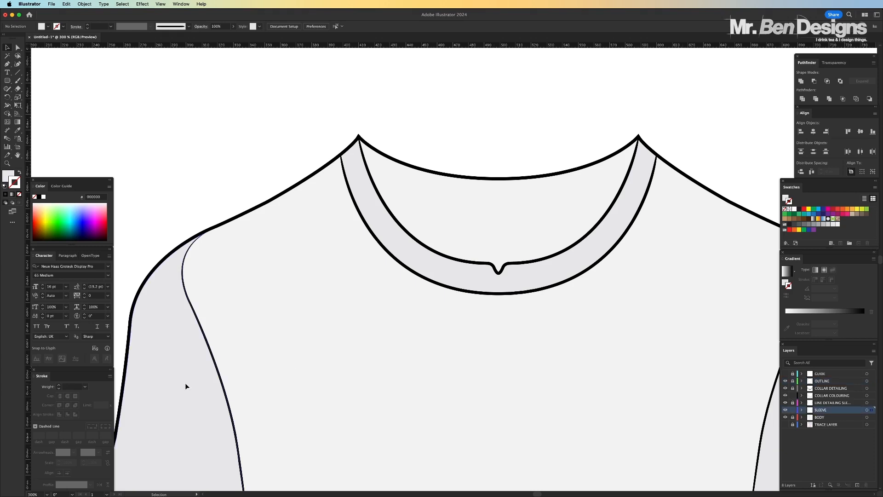
pyautogui.click(468, 267)
pyautogui.hscroll(6, 554, 334)
pyautogui.keyDown('shift'); pyautogui.click(672, 373); pyautogui.keyUp('shift')
pyautogui.hscroll(-4, 672, 373)
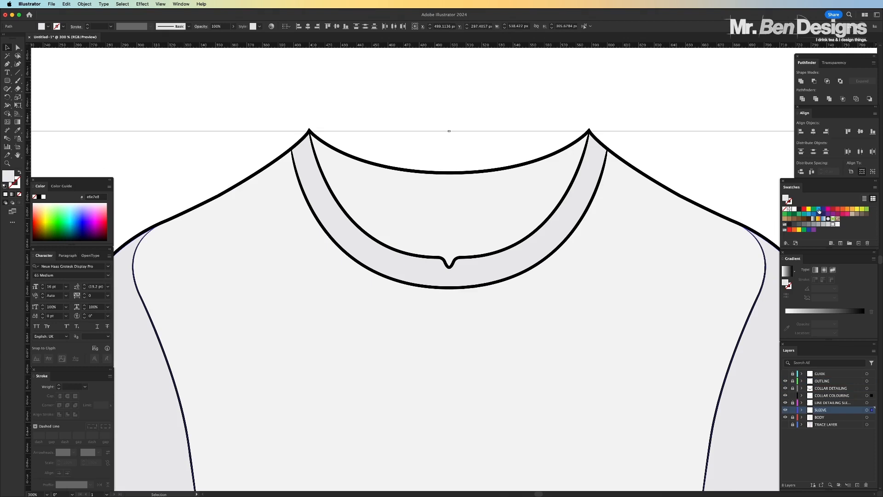
pyautogui.click(819, 210)
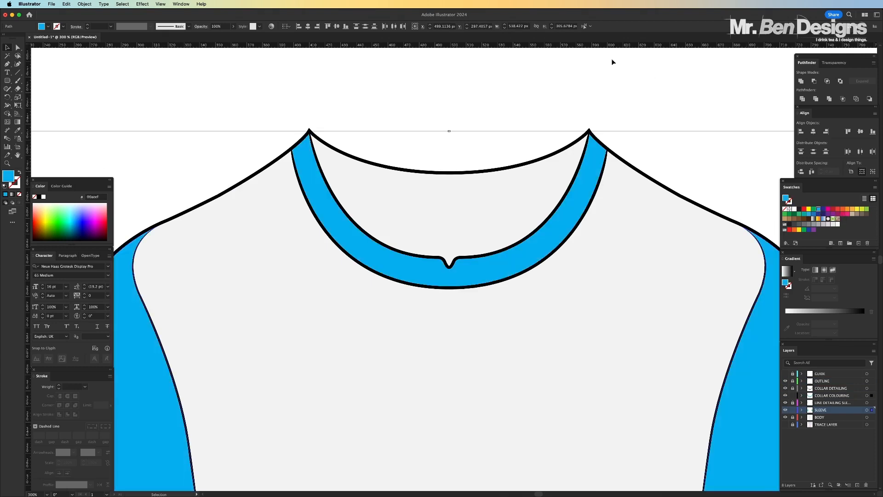
pyautogui.click(613, 85)
# Lock the SLEEVE and COLLAR COLOURING layers and unlock the COLLAR DETAILING layer
pyautogui.press('super+0')
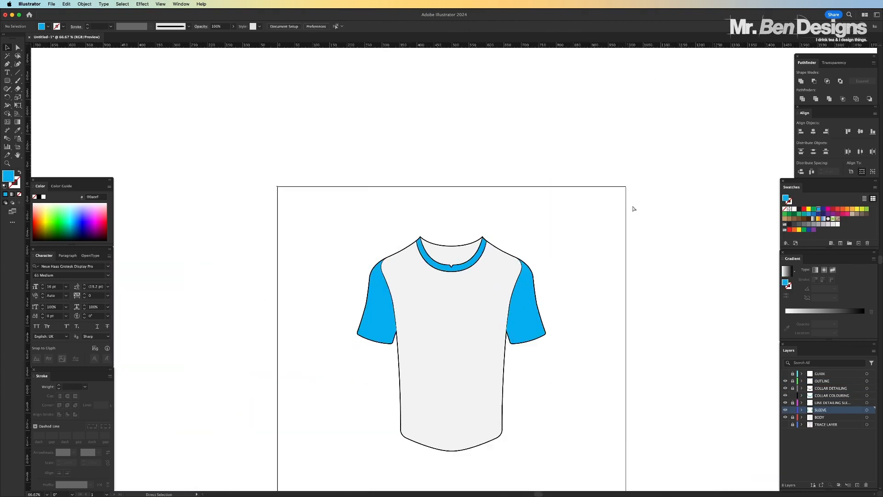
pyautogui.press('super+1')
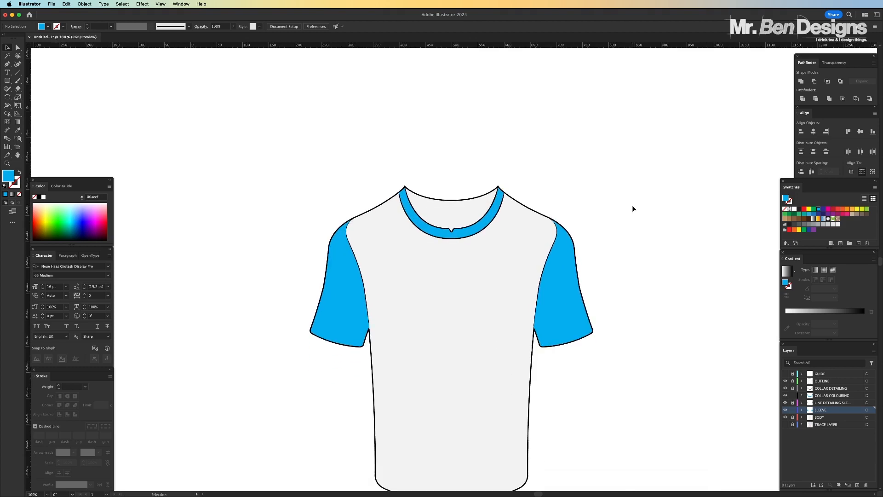
pyautogui.press('super+equal')
pyautogui.press('super+equal')
pyautogui.press('super+equal')
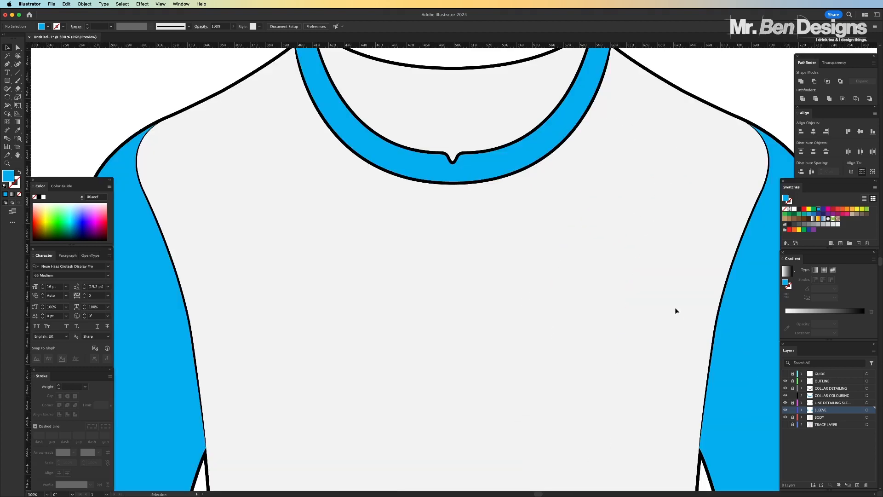
pyautogui.scroll(5, 656, 292)
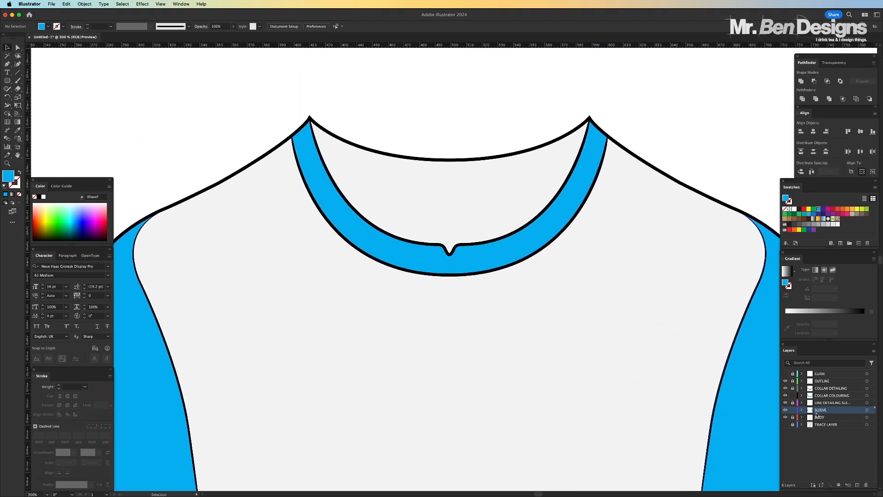
pyautogui.click(793, 395)
pyautogui.click(793, 388)
# Set the stroke weight of the inner and outer collar lines to 0.3 pt
pyautogui.click(537, 254)
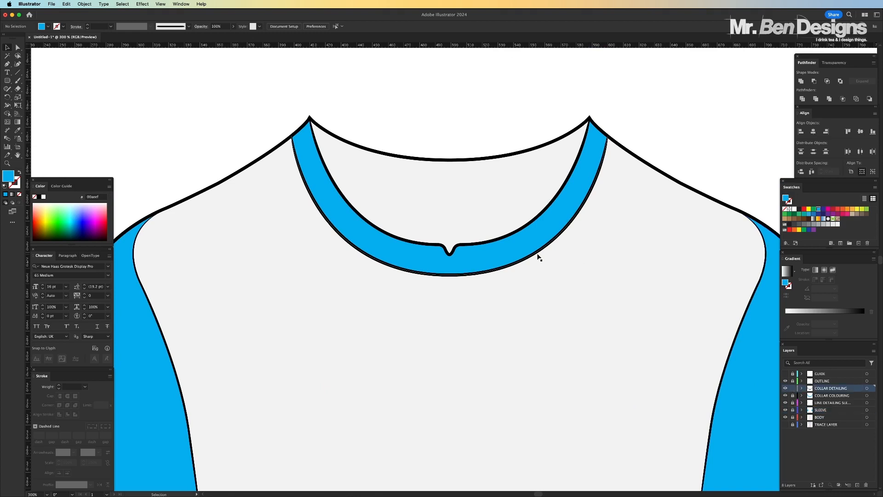
pyautogui.keyDown('shift'); pyautogui.click(510, 235); pyautogui.keyUp('shift')
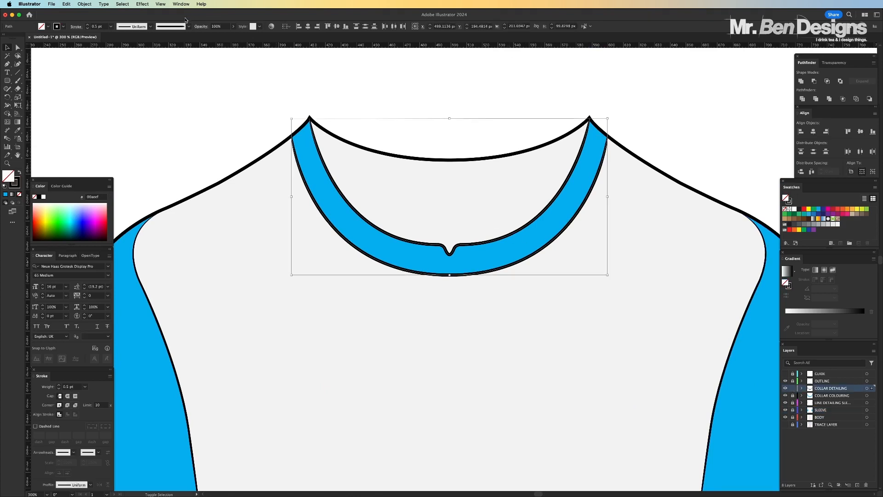
pyautogui.click(97, 26)
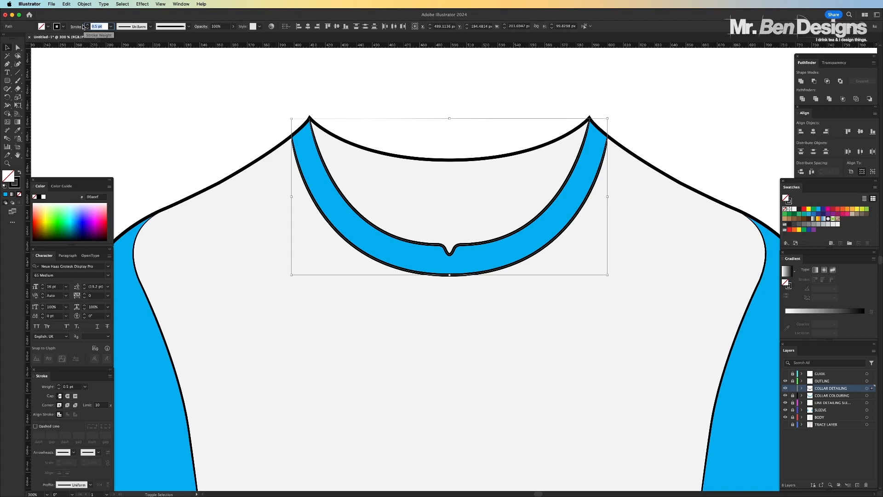
pyautogui.write('0.3')
pyautogui.press('Return')
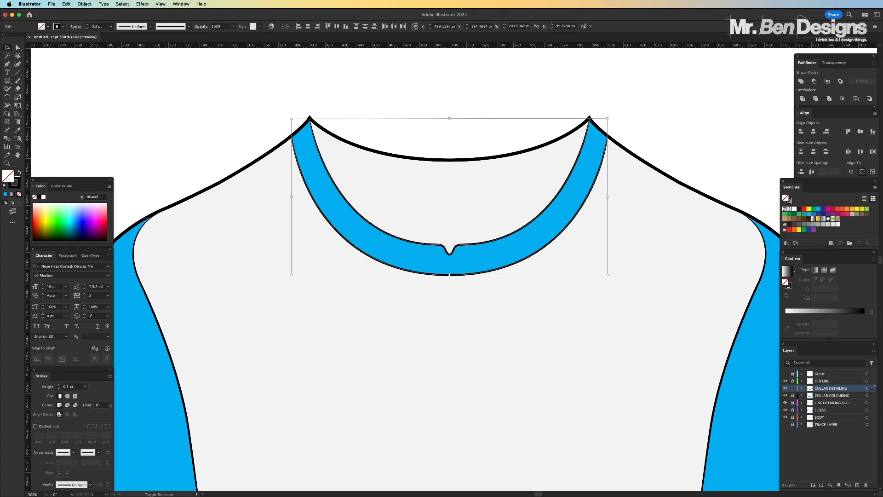
pyautogui.click(132, 137)
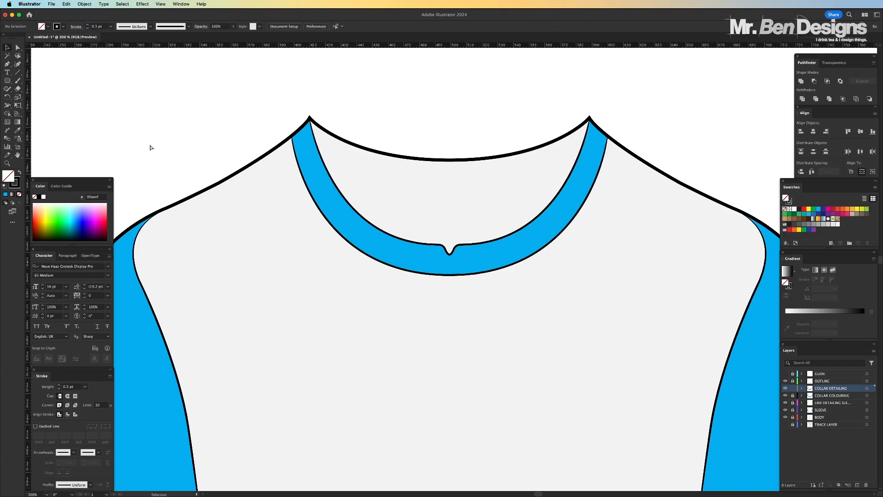
# Set the stroke weight of both sleeve seam lines to 1.5 pt
pyautogui.press('super+minus')
pyautogui.press('super+minus')
pyautogui.press('super+minus')
pyautogui.press('super+minus')
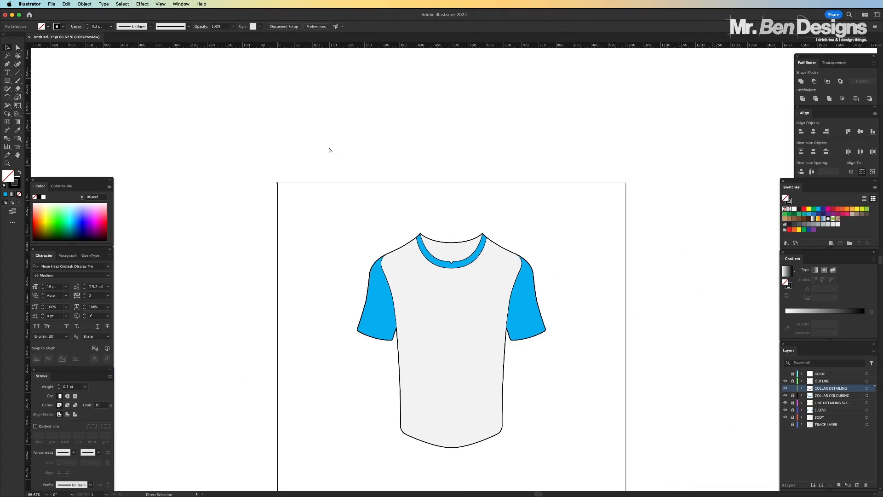
pyautogui.press('super+equal')
pyautogui.press('super+equal')
pyautogui.press('super+equal')
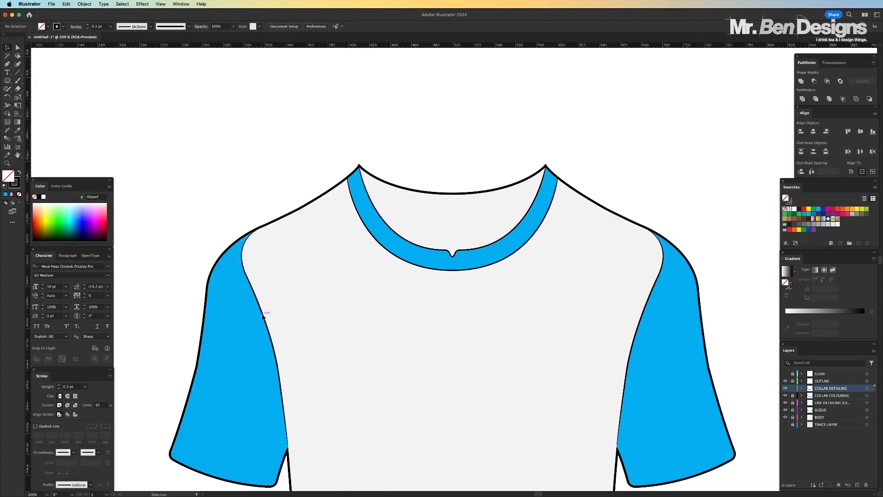
pyautogui.click(640, 324)
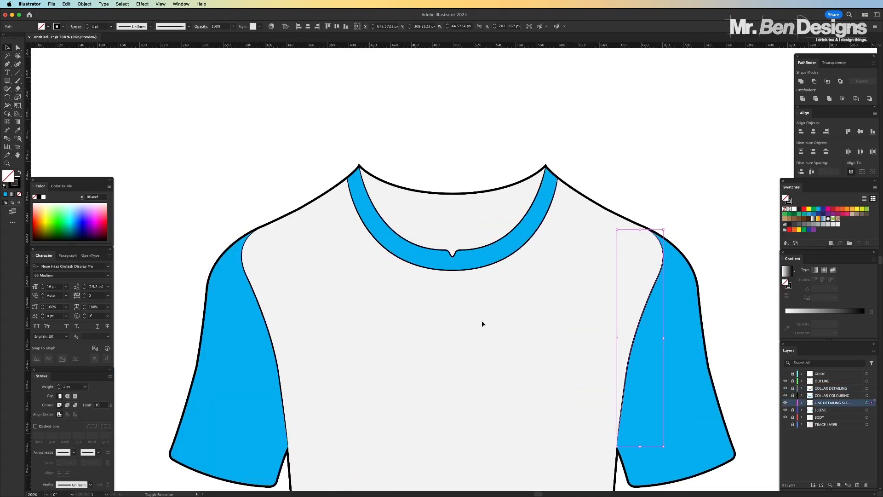
pyautogui.keyDown('shift'); pyautogui.click(273, 338); pyautogui.keyUp('shift')
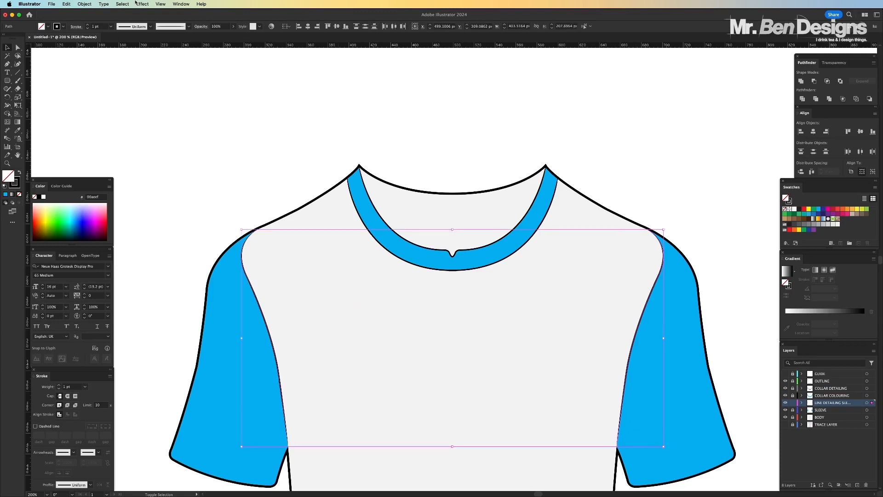
pyautogui.click(97, 27)
pyautogui.press('Return')
pyautogui.click(215, 114)
# Hide the BODY layer and show TRACE LAYER so the shirt photo is visible around the neckline
pyautogui.scroll(-3, 603, 218)
pyautogui.press('super+minus')
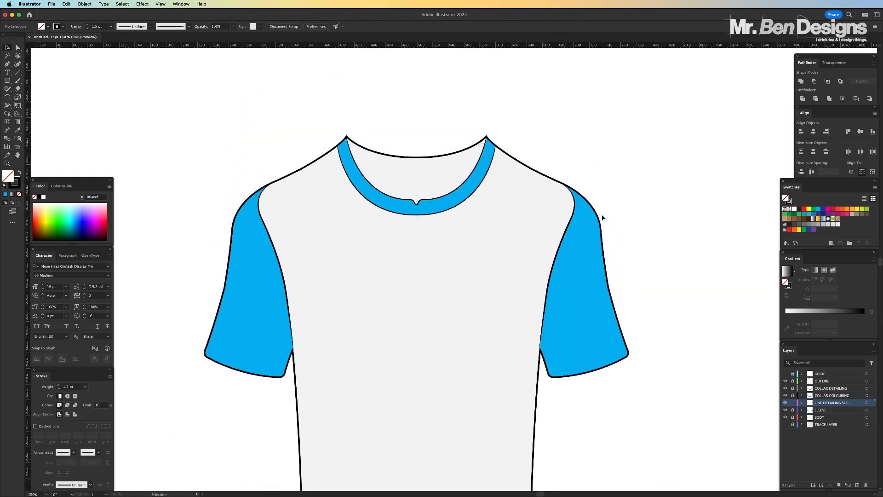
pyautogui.press('super+equal')
pyautogui.scroll(2, 603, 217)
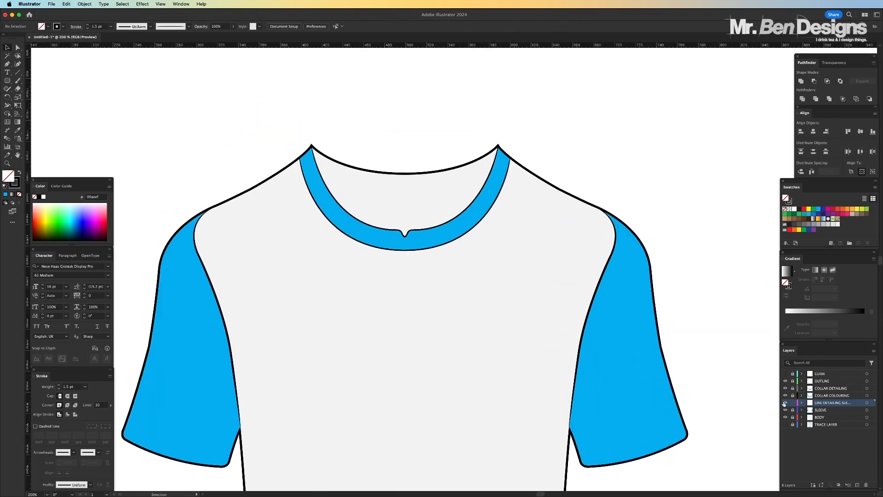
pyautogui.click(785, 418)
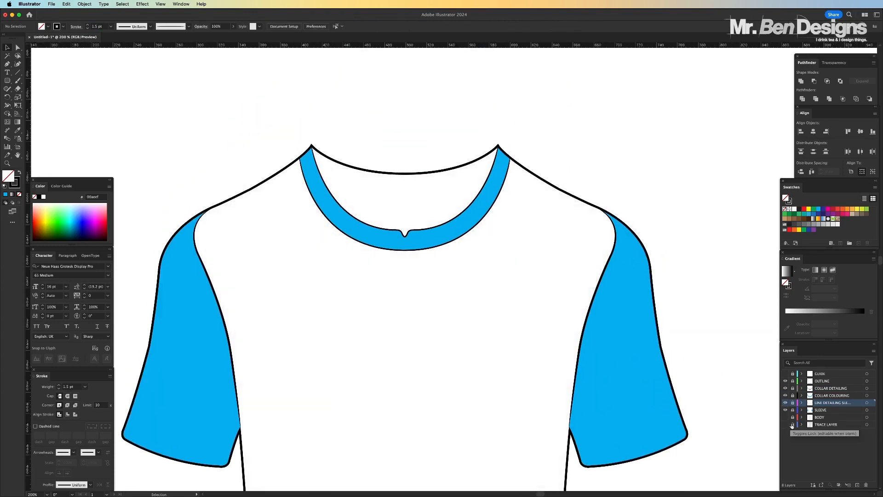
pyautogui.click(785, 424)
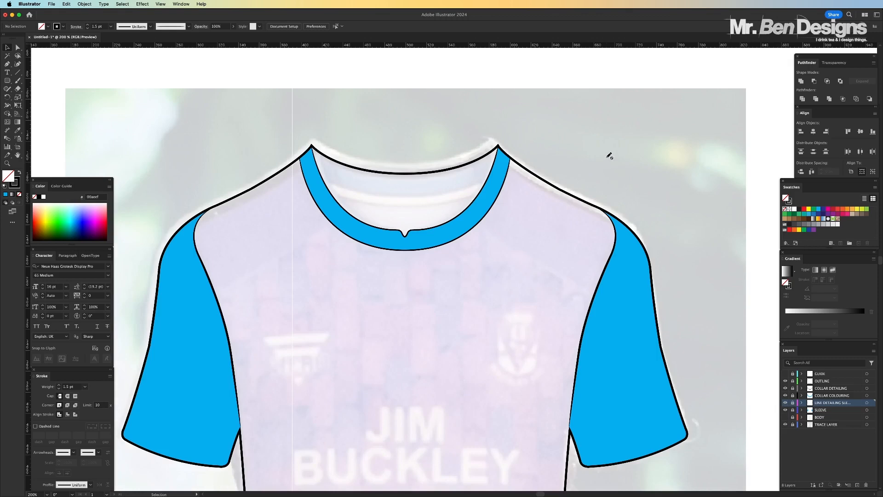
pyautogui.press('super+equal')
pyautogui.scroll(3, 608, 154)
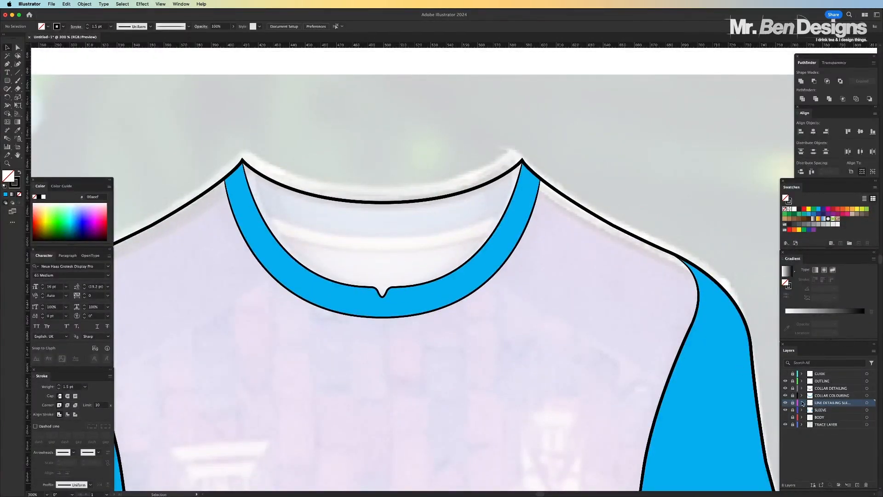
# Make COLLAR DETAILING the active layer and unlock it for drawing
pyautogui.click(823, 396)
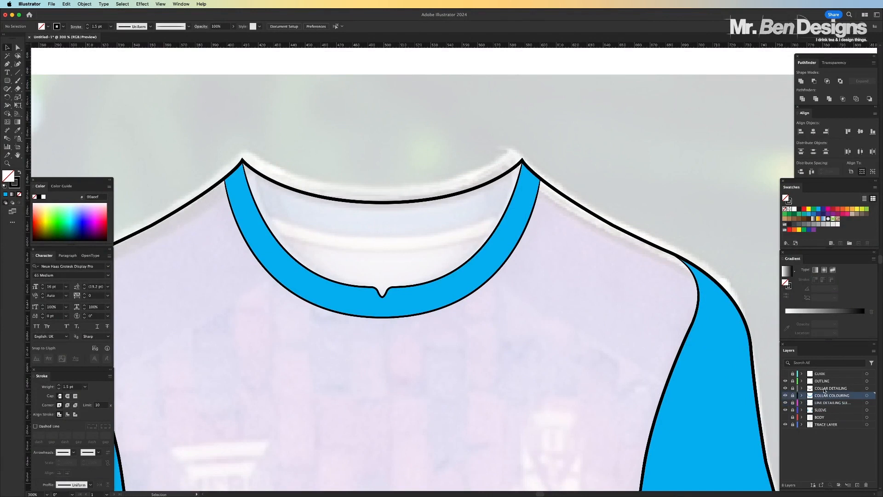
pyautogui.click(823, 389)
pyautogui.click(793, 389)
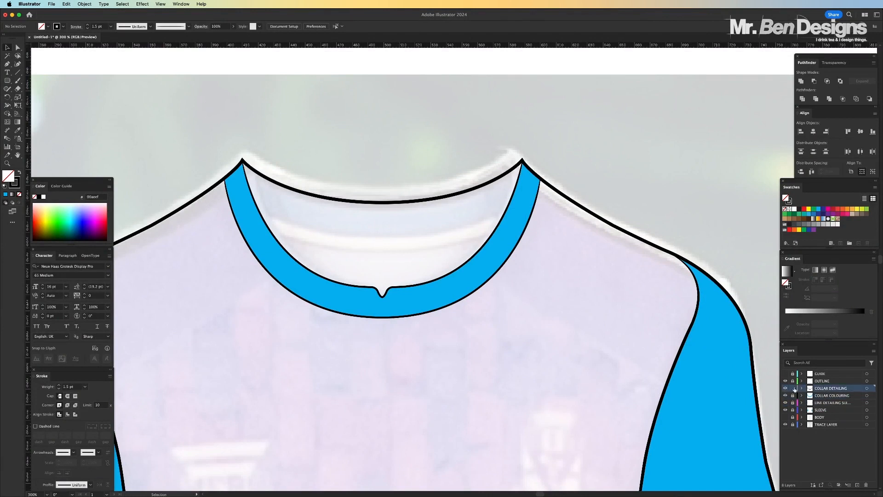
pyautogui.click(785, 389)
pyautogui.click(786, 389)
# Draw a straight black Pen line about 165 px long across the neck opening between the collar's inner edges
pyautogui.press('super+equal')
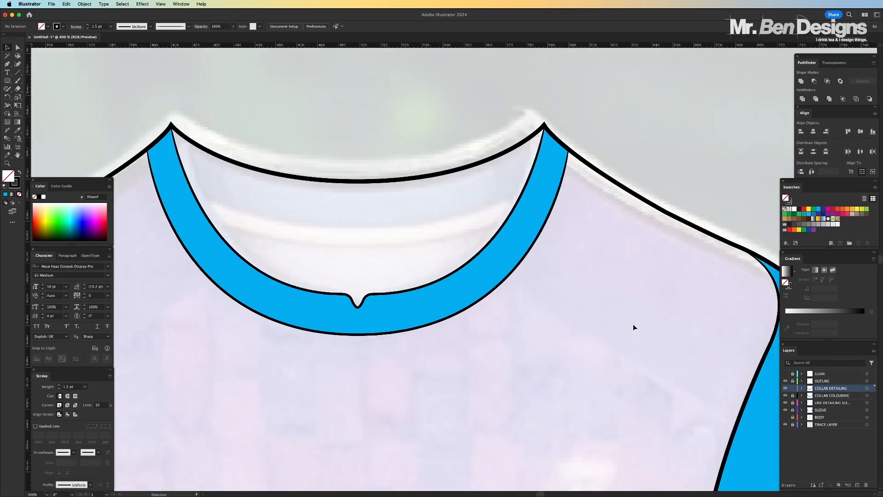
pyautogui.click(7, 65)
pyautogui.click(17, 182)
pyautogui.click(186, 176)
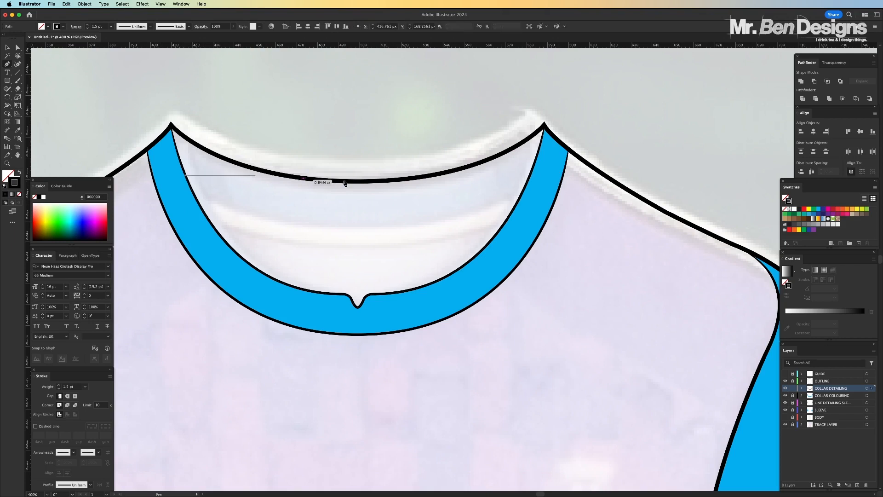
pyautogui.click(531, 176)
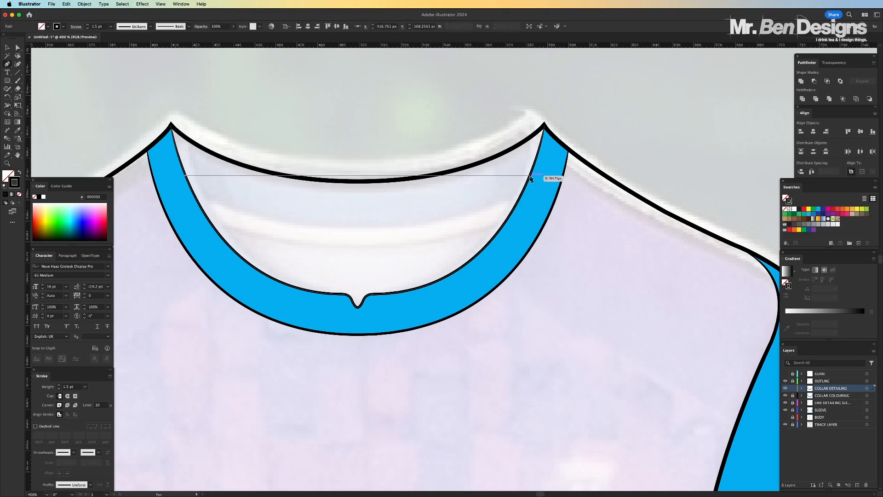
# Bend the neck line down into a symmetrical curve along the inside back collar and set its stroke to 1 pt
pyautogui.moveTo(7, 65); pyautogui.dragTo(50, 72)
pyautogui.click(7, 64)
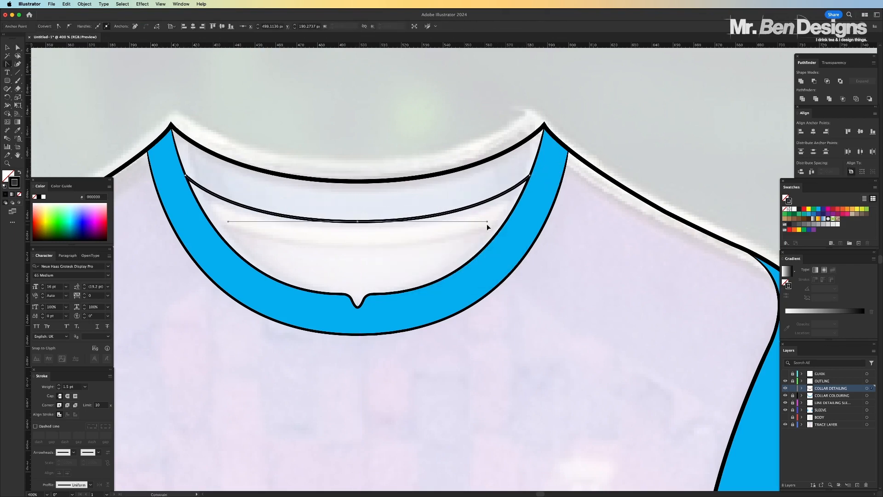
pyautogui.moveTo(487, 223); pyautogui.dragTo(358, 217)
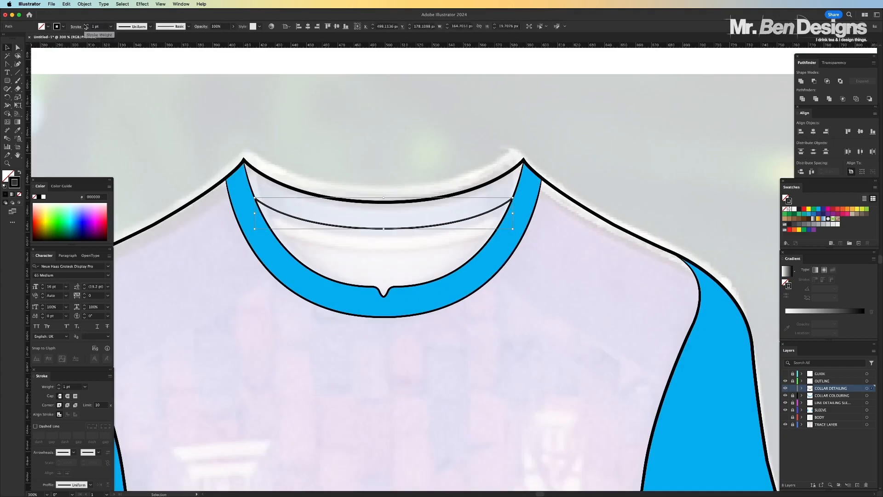
pyautogui.click(457, 238)
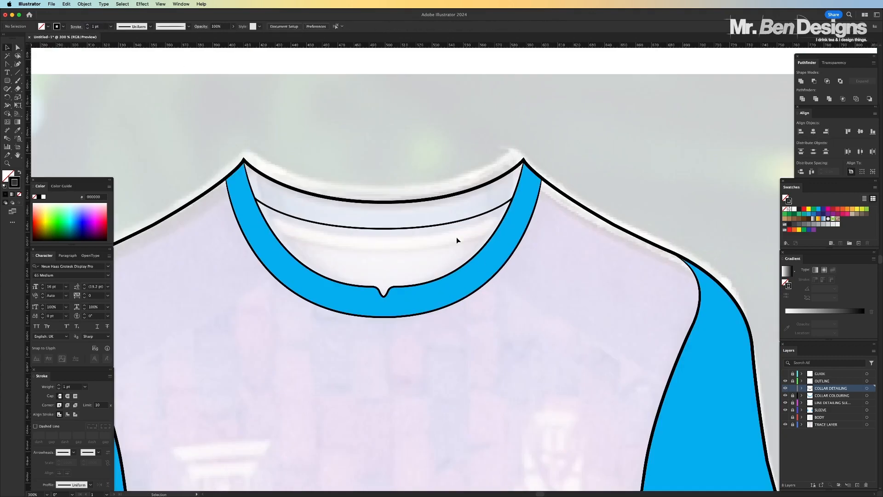
# Examine how the curved back-neck line meets the collar's inner edges and follows the traced photo
pyautogui.click(451, 226)
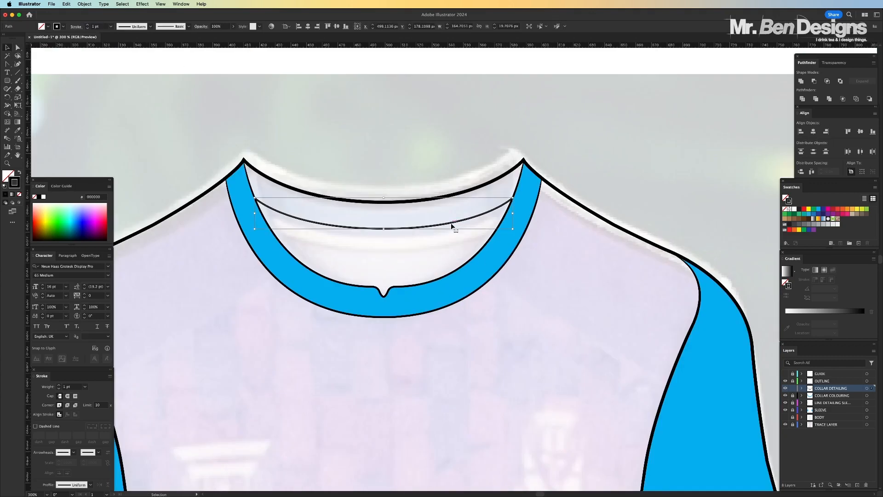
pyautogui.scroll(3, 554, 270)
pyautogui.hscroll(2, 554, 270)
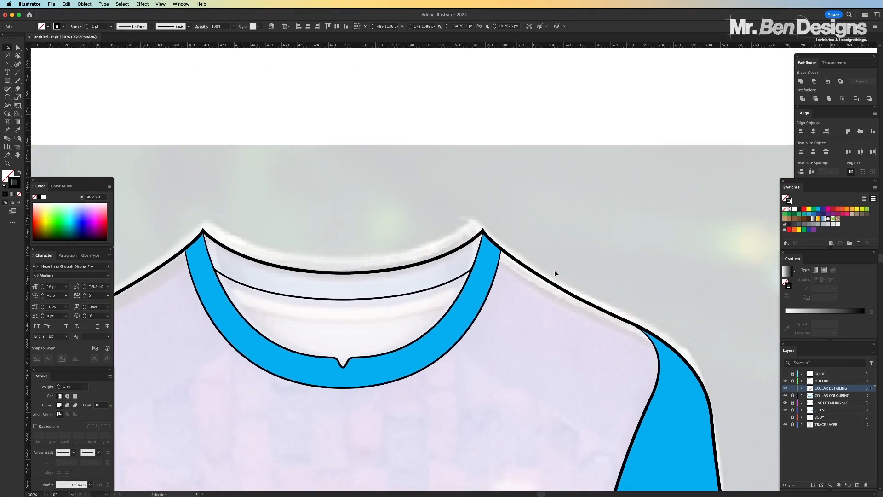
pyautogui.press('a')
pyautogui.click(574, 246)
pyautogui.press('v')
pyautogui.press('super+equal')
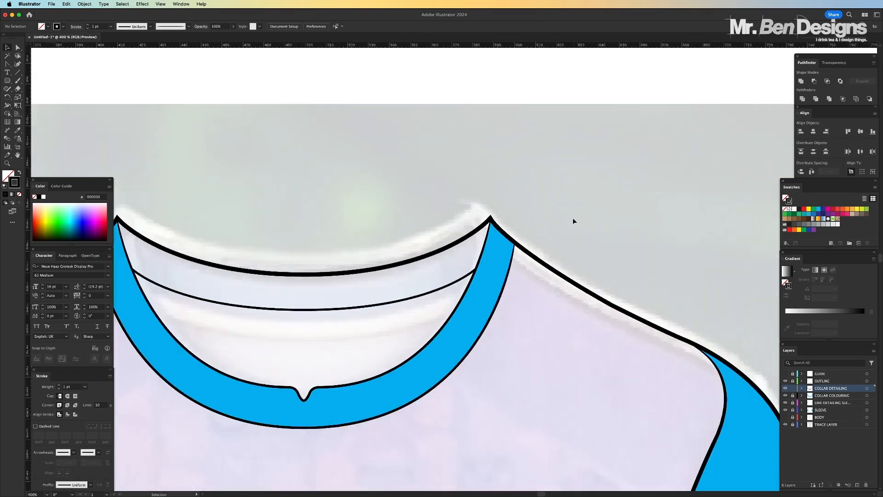
pyautogui.scroll(2, 572, 217)
pyautogui.hscroll(-2, 572, 217)
pyautogui.press('super+equal')
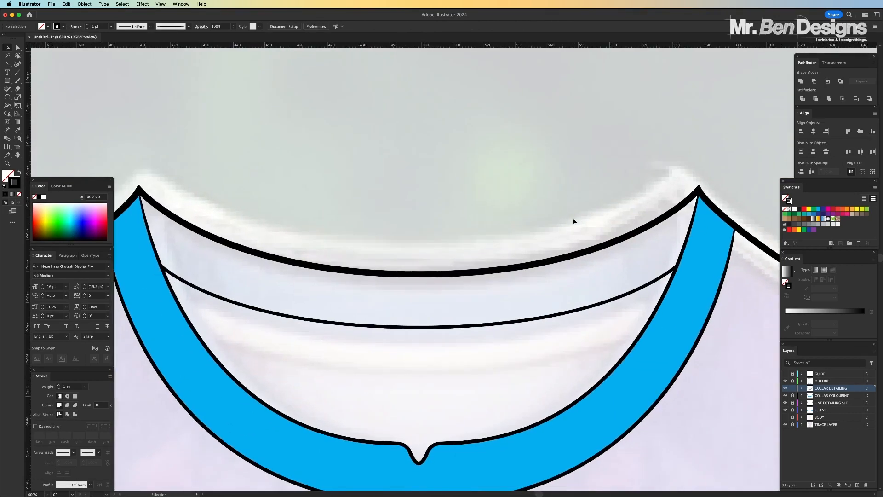
pyautogui.press('super+minus')
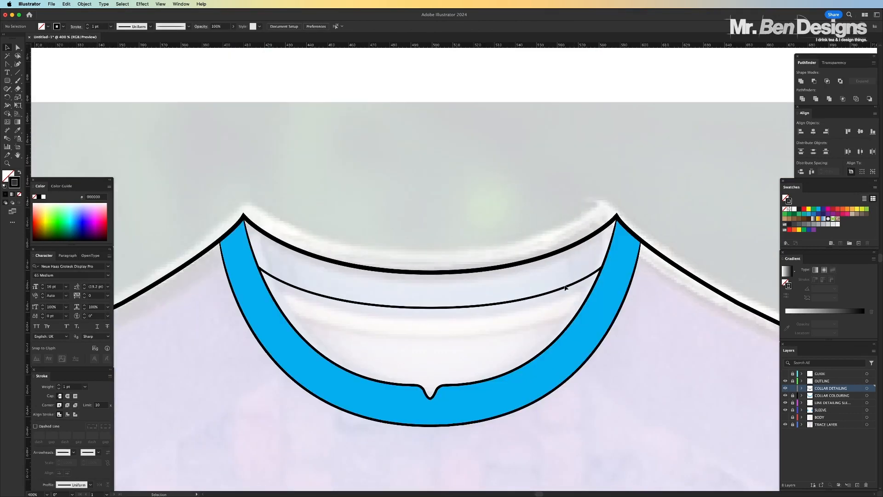
# Move the curved back-neck line in place onto a new layer named COLLAR BACK LINE, directly below COLLAR COLOURING
pyautogui.click(311, 294)
pyautogui.press('super+x')
pyautogui.click(793, 388)
pyautogui.click(832, 403)
pyautogui.click(857, 485)
pyautogui.doubleClick(824, 402)
pyautogui.write('COLLAR BACK')
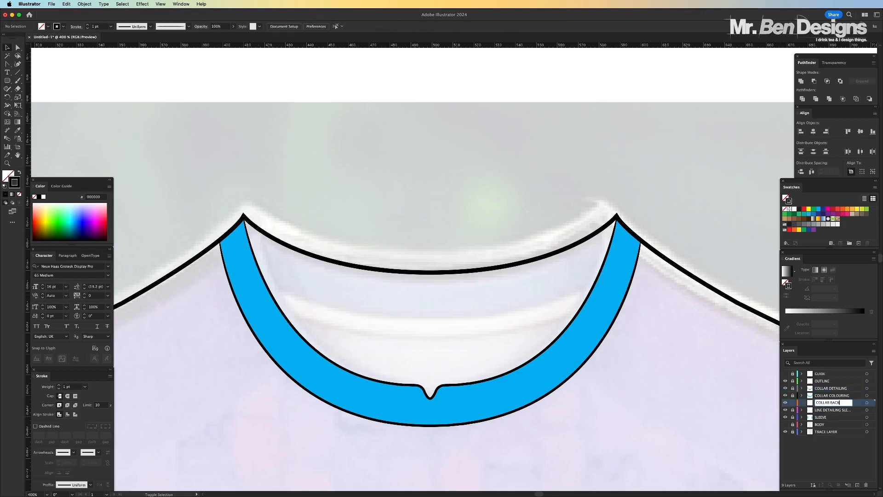
pyautogui.write(' LINE')
pyautogui.press('Return')
pyautogui.press('super+f')
# Duplicate the curved back-neck line, place the copy slightly below the original, and set the copy's stroke to 0.75 pt
pyautogui.press('super+plus')
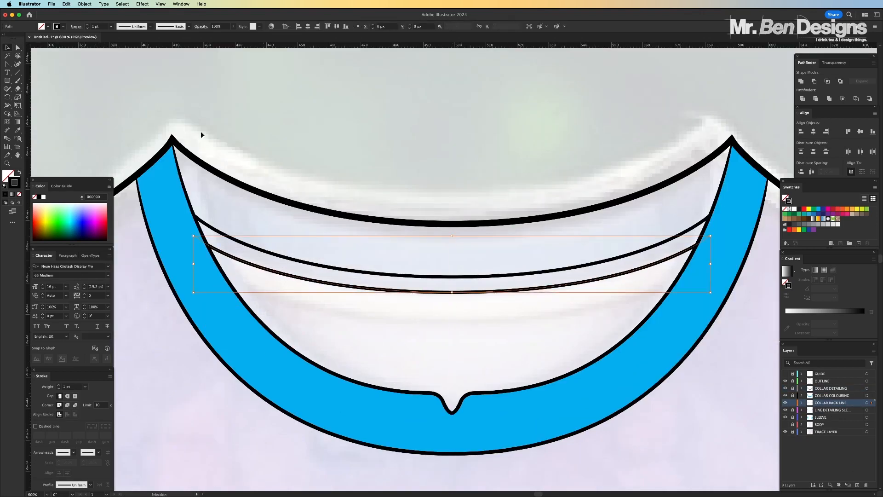
pyautogui.click(87, 28)
pyautogui.moveTo(491, 291); pyautogui.dragTo(493, 300)
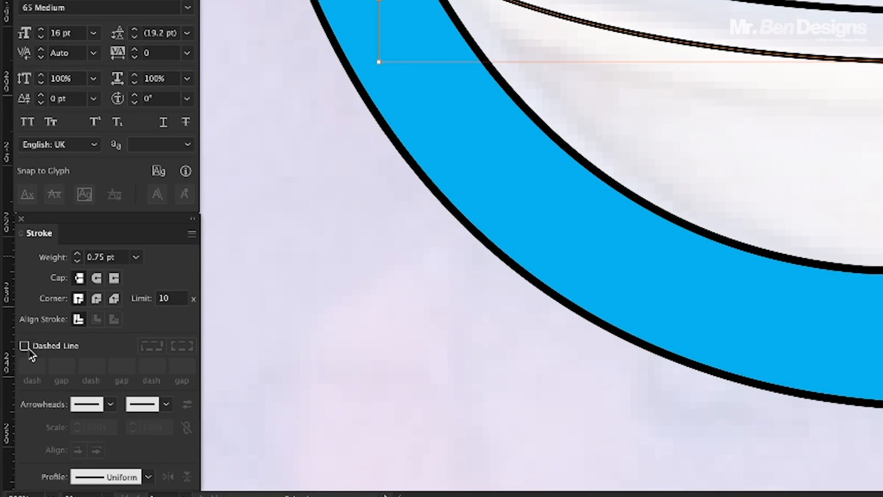
# Turn the lower back-neck line into a dashed line with round caps, a 10 pt dash and a 4 pt gap
pyautogui.click(24, 346)
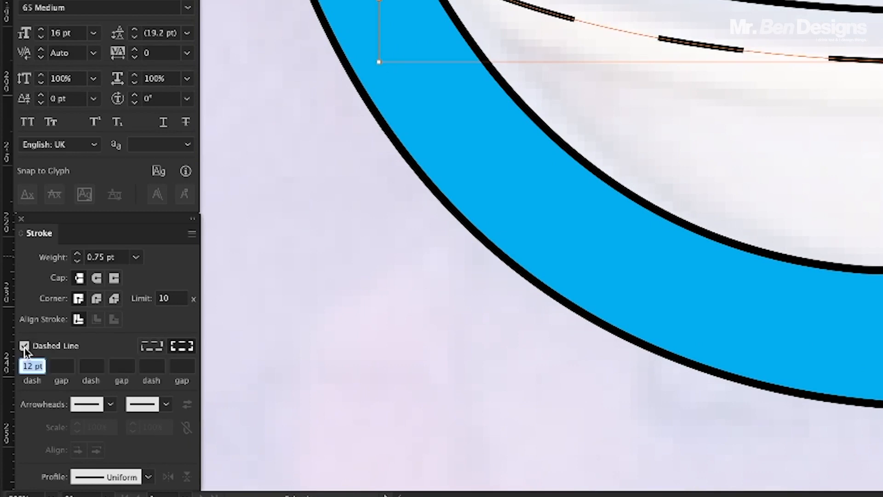
pyautogui.click(96, 279)
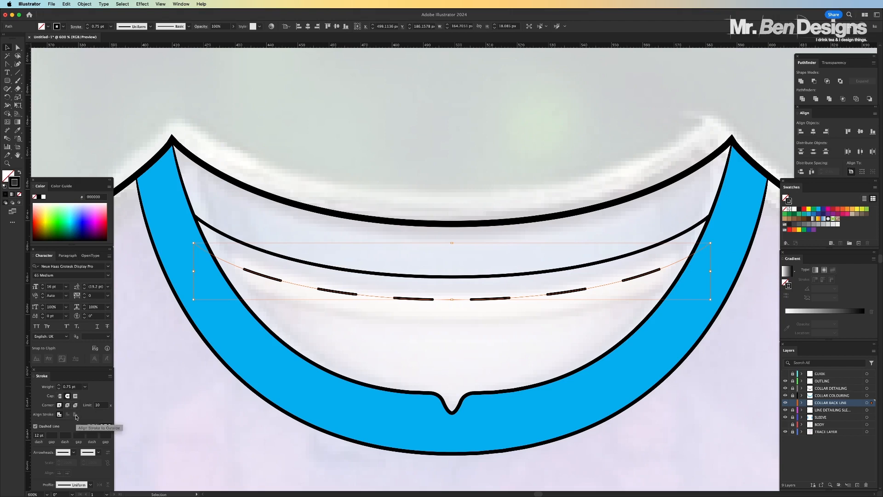
pyautogui.click(43, 437)
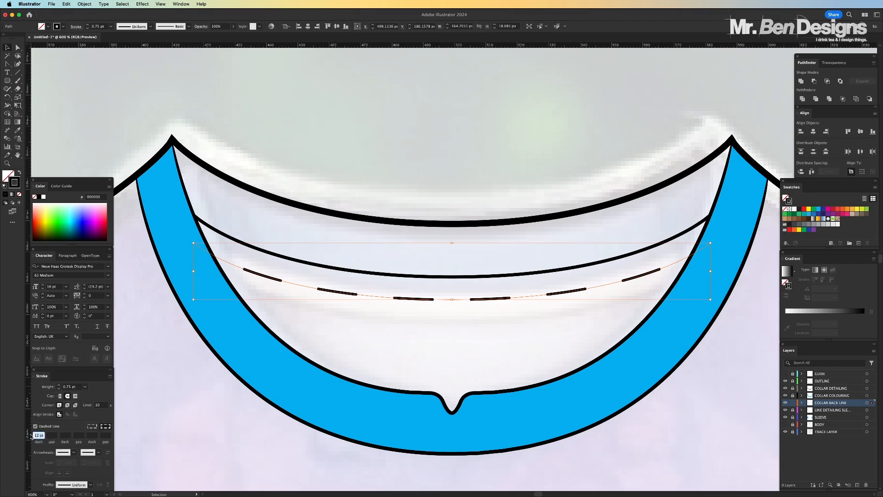
pyautogui.write('10')
pyautogui.click(53, 435)
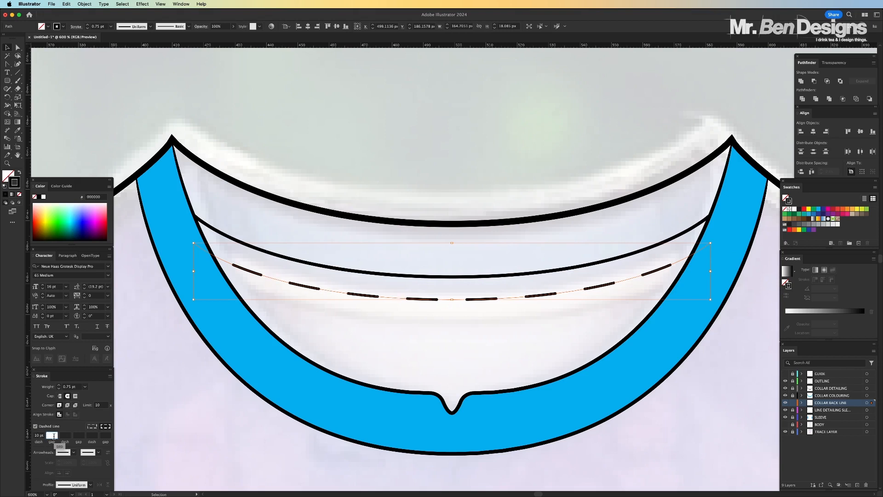
pyautogui.press('Return')
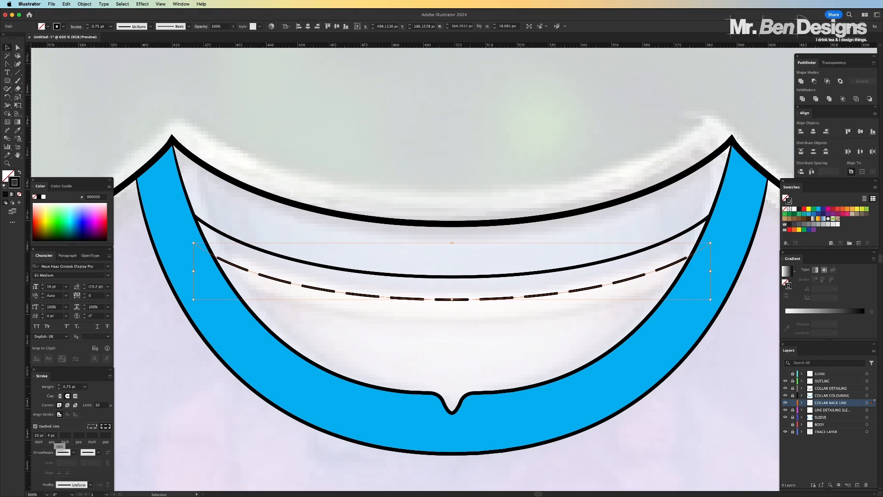
# Shorten the dashes of the lower back-neck stitching line to 6 pt
pyautogui.moveTo(44, 435); pyautogui.dragTo(33, 436)
pyautogui.write('4')
pyautogui.press('Return')
pyautogui.click(37, 436)
pyautogui.write('6')
pyautogui.press('Return')
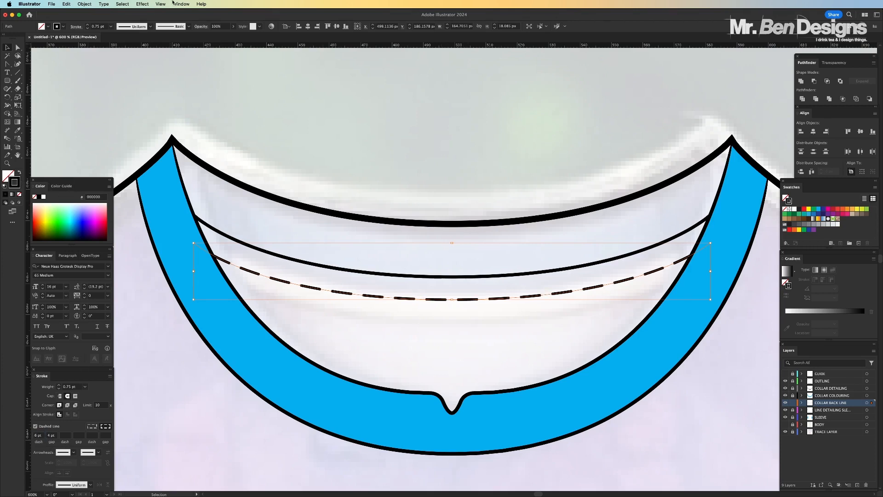
# Reduce the dashed stitching line's opacity to 50% and deselect it
pyautogui.click(205, 27)
pyautogui.write('50')
pyautogui.press('Return')
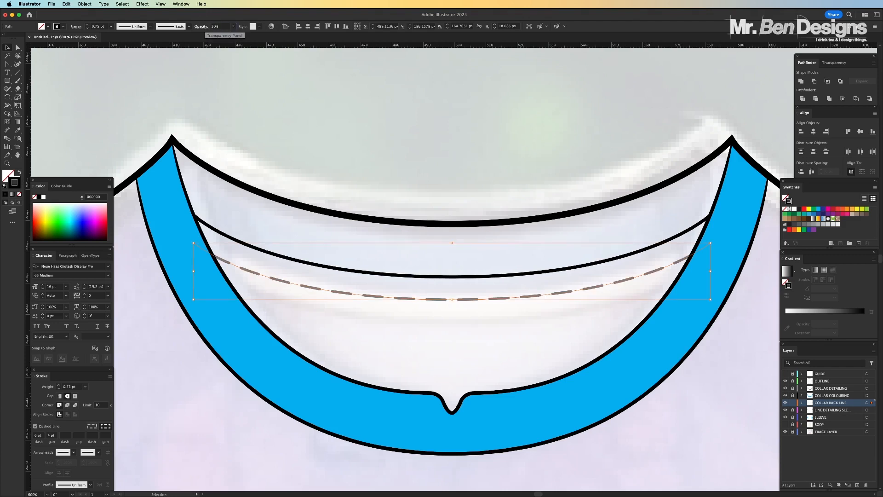
pyautogui.click(341, 133)
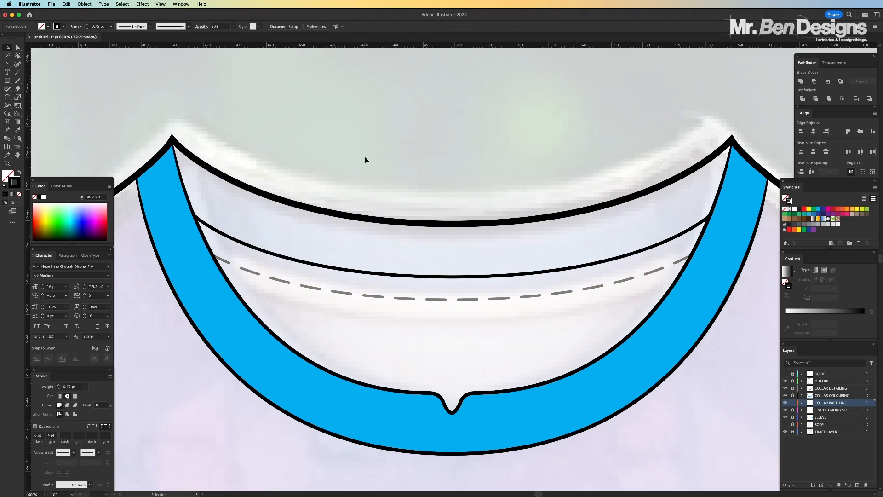
# Hide the traced photo on TRACK LAYER so only the shirt artwork is displayed
pyautogui.press('super+minus')
pyautogui.press('super+minus')
pyautogui.press('super+minus')
pyautogui.press('super+minus')
# Examine the collar, back-neck line and dashed stitching without the photo, both close up and on the whole shirt
pyautogui.press('super+minus')
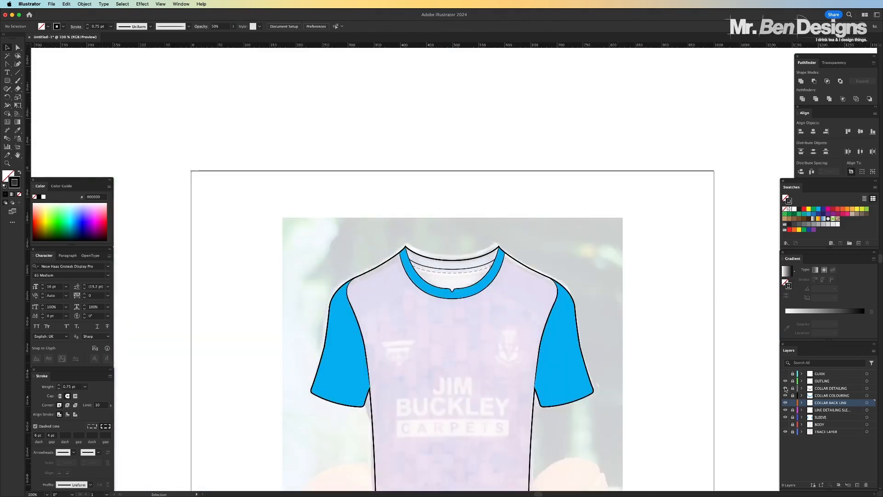
pyautogui.click(785, 432)
pyautogui.press('super+minus')
pyautogui.press('super+equal')
pyautogui.press('super+equal')
pyautogui.press('super+equal')
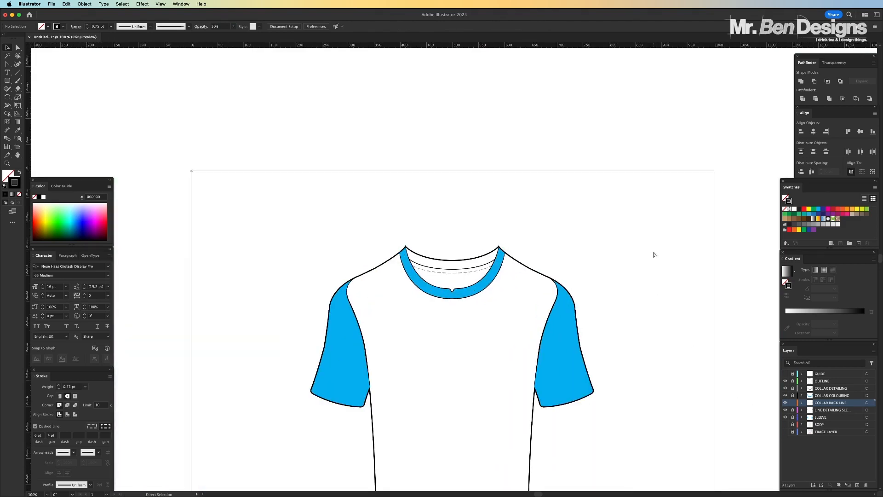
pyautogui.press('super+equal')
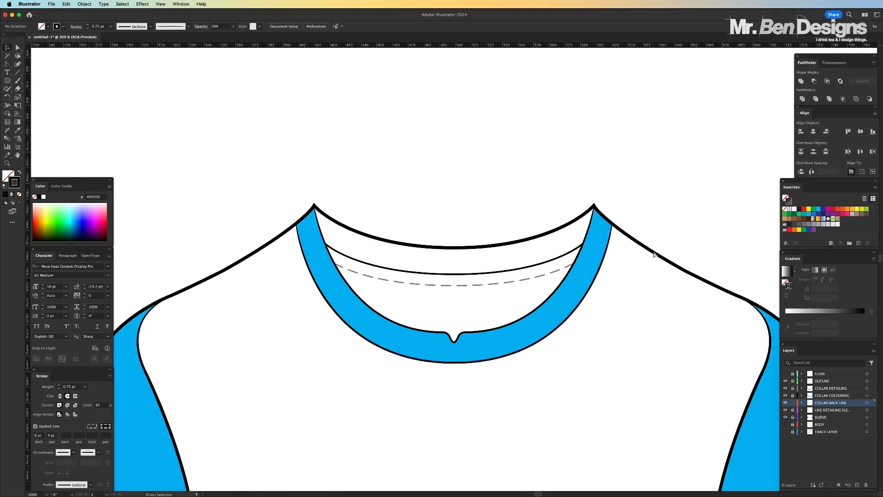
pyautogui.press('super+minus')
pyautogui.press('super+minus')
pyautogui.press('super+minus')
pyautogui.press('super+minus')
pyautogui.press('v')
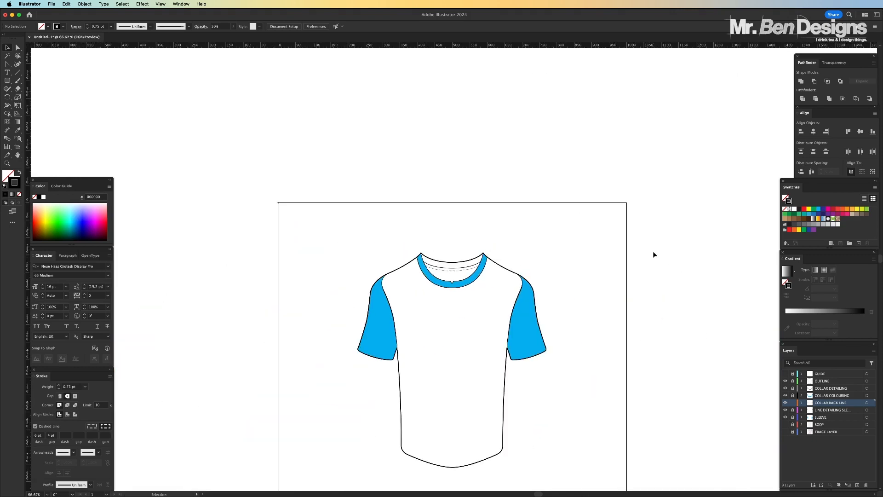
pyautogui.scroll(-2, 654, 255)
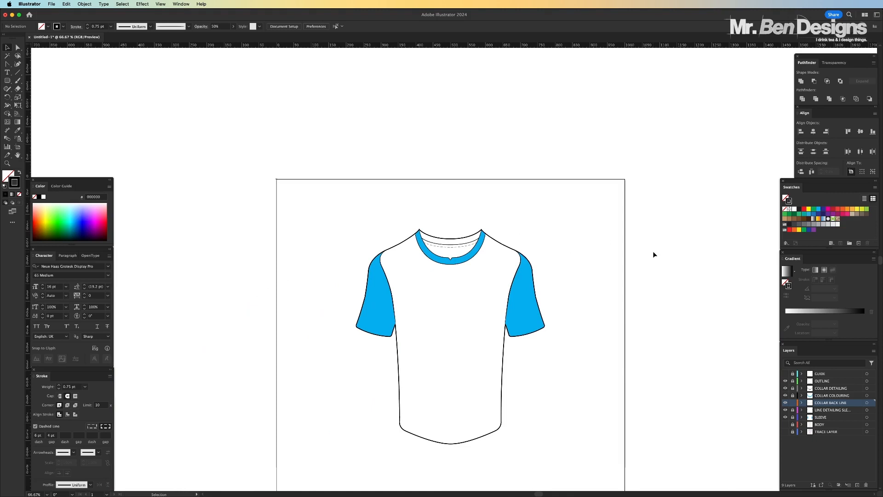
pyautogui.press('super+equal')
pyautogui.press('super+equal')
pyautogui.press('super+equal')
pyautogui.press('super+equal')
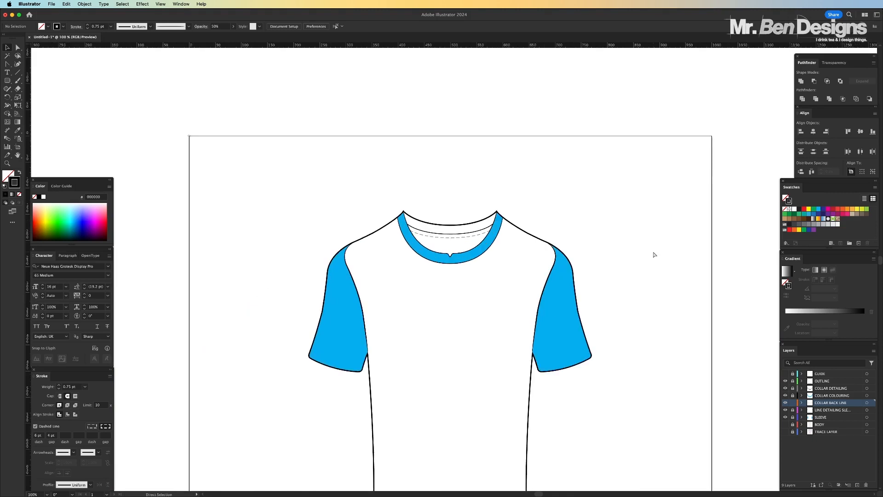
pyautogui.press('super+minus')
pyautogui.press('super+minus')
pyautogui.press('super+minus')
pyautogui.press('super+minus')
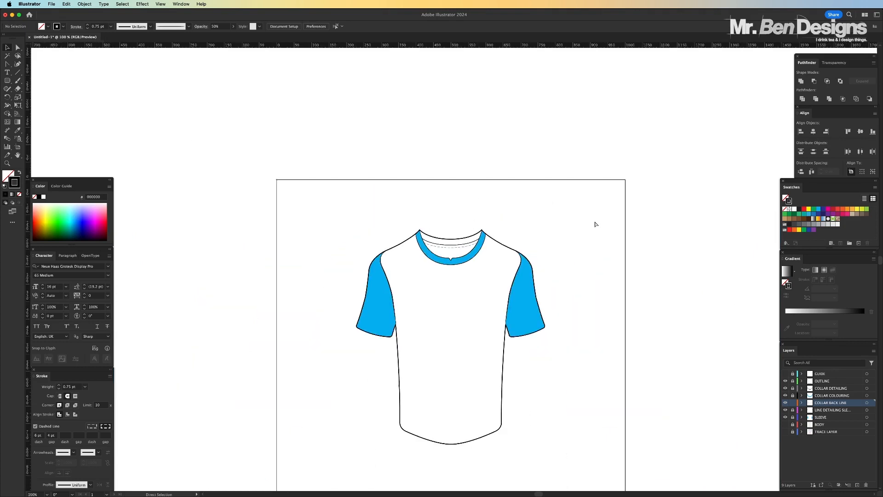
pyautogui.press('super+equal')
pyautogui.press('super+equal')
pyautogui.press('super+equal')
pyautogui.press('super+equal')
pyautogui.scroll(4, 595, 222)
pyautogui.press('super+equal')
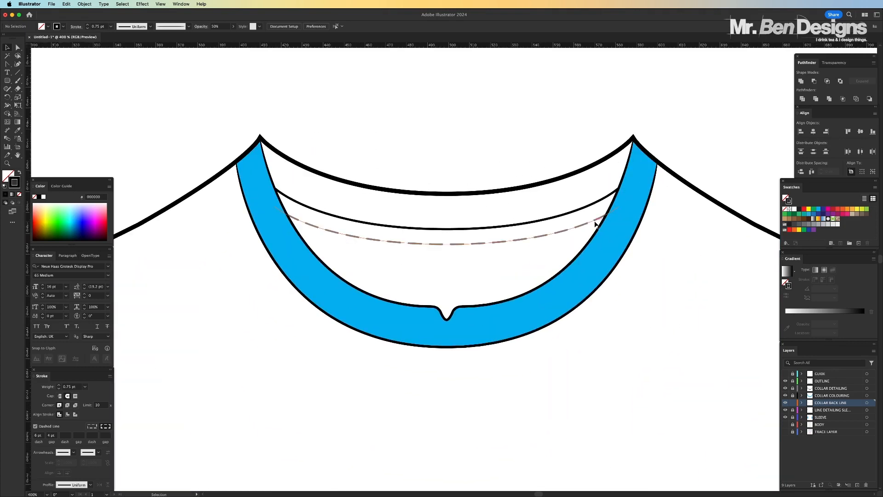
pyautogui.scroll(2, 597, 222)
pyautogui.hscroll(1, 597, 223)
pyautogui.press('super+equal')
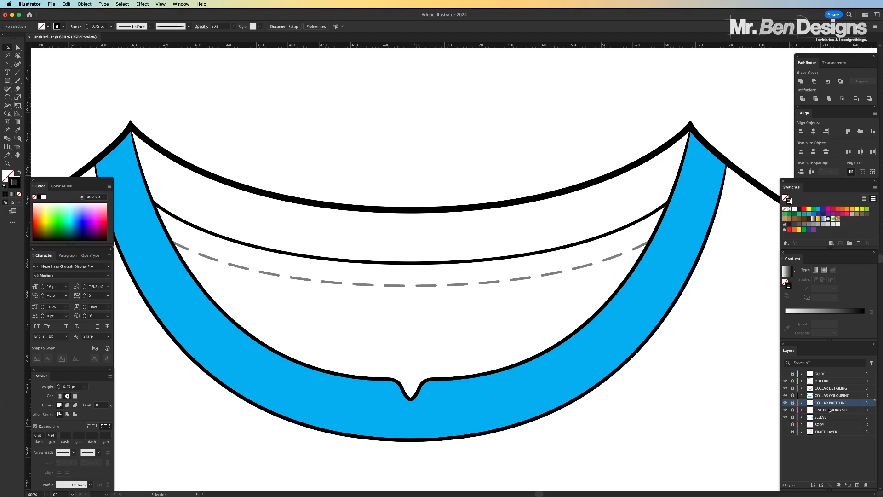
# Add a new layer below COLLAR BACK LINE and trace the back collar's upper edge between both neck tips with the Pen tool
pyautogui.click(828, 410)
pyautogui.click(858, 485)
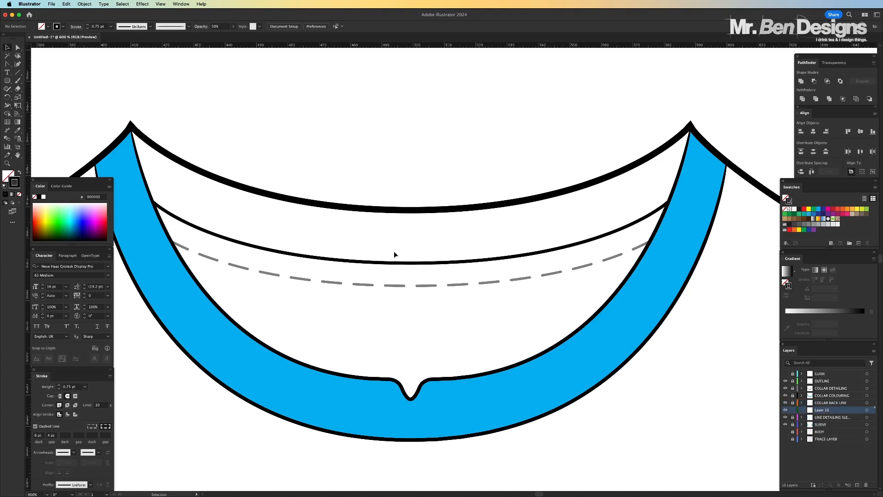
pyautogui.click(7, 65)
pyautogui.moveTo(8, 65); pyautogui.dragTo(33, 67)
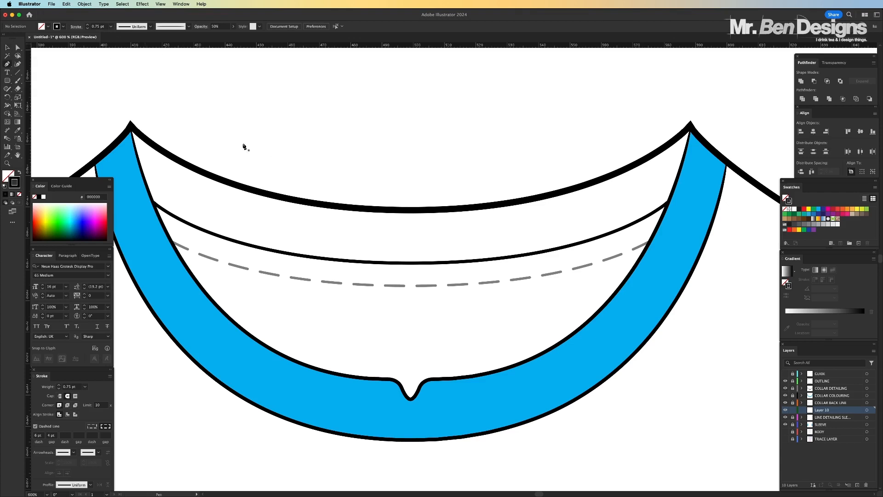
pyautogui.click(691, 128)
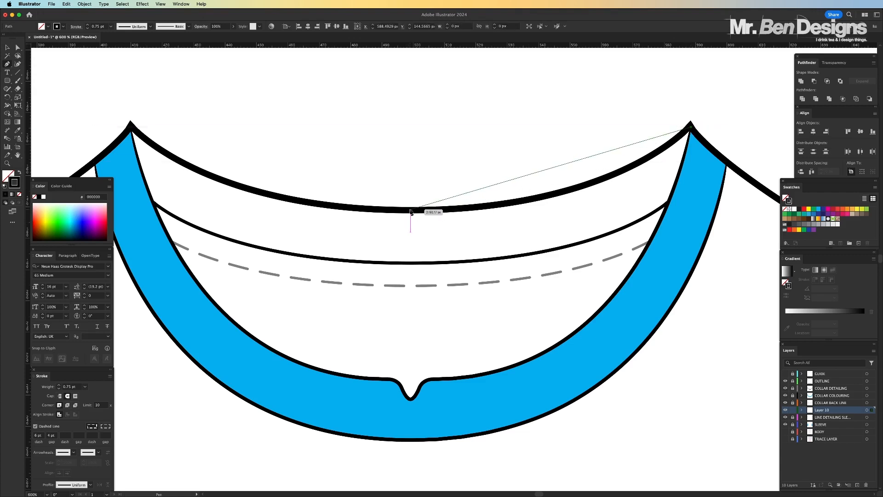
pyautogui.moveTo(411, 210); pyautogui.dragTo(206, 205)
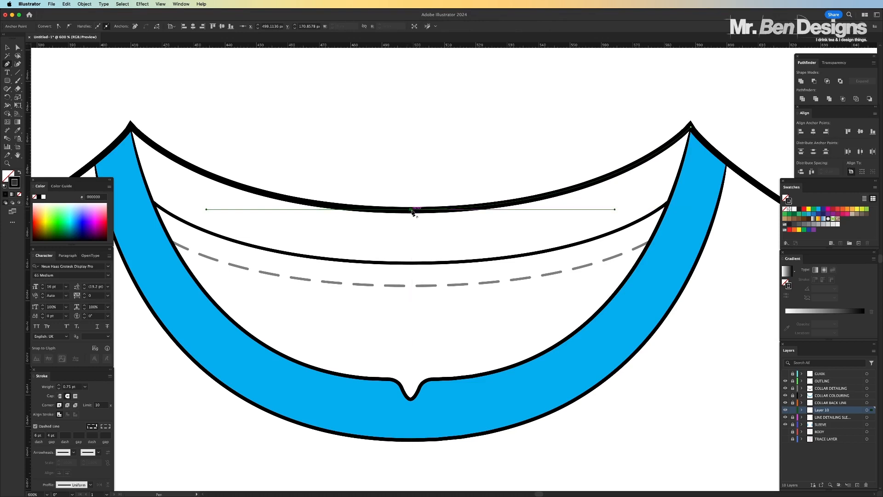
pyautogui.click(410, 210)
pyautogui.hscroll(-5, 381, 191)
pyautogui.scroll(4, 299, 199)
pyautogui.moveTo(246, 208); pyautogui.dragTo(140, 114)
pyautogui.click(246, 208)
# Trace the solid back-neck line as the band's lower edge and close the back collar path at its starting neck tip
pyautogui.click(268, 284)
pyautogui.hscroll(3, 358, 313)
pyautogui.moveTo(466, 343); pyautogui.dragTo(642, 345)
pyautogui.hscroll(5, 642, 346)
pyautogui.moveTo(609, 313); pyautogui.dragTo(706, 247)
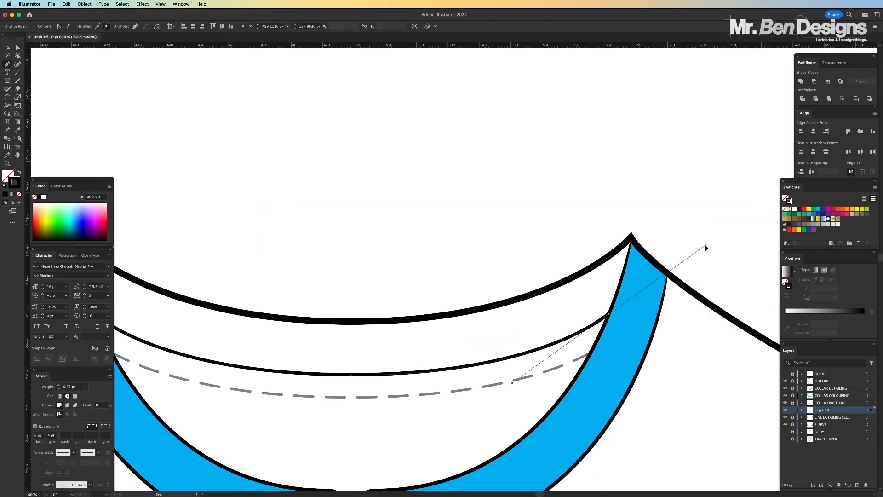
pyautogui.click(609, 314)
pyautogui.moveTo(631, 238); pyautogui.dragTo(632, 206)
# Fill the closed back collar shape with the blue sampled from the front collar, without a stroke, and deselect it
pyautogui.hotkey('shift', 'x')
pyautogui.press('i')
pyautogui.click(641, 285)
pyautogui.doubleClick(8, 176)
pyautogui.press('v')
pyautogui.click(288, 161)
pyautogui.press('super+minus')
pyautogui.press('super+minus')
pyautogui.press('super+minus')
pyautogui.press('super+minus')
pyautogui.press('super+minus')
pyautogui.press('super+minus')
pyautogui.press('super+minus')
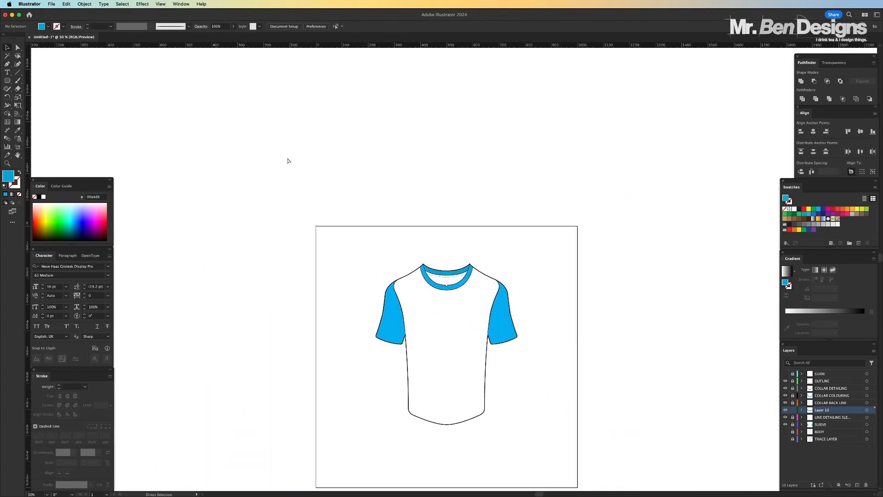
pyautogui.press('super+equal')
pyautogui.press('super+equal')
pyautogui.press('super+equal')
pyautogui.press('super+equal')
pyautogui.press('super+equal')
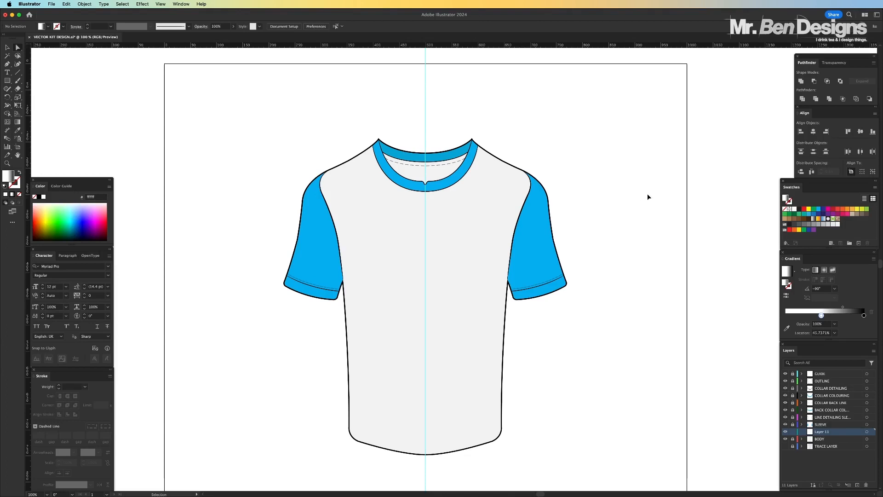
# Move the empty Layer 11 above the SLEEVE layer and set a solid white fill for drawing with the Pen tool
pyautogui.scroll(6, 620, 210)
pyautogui.scroll(4, 619, 211)
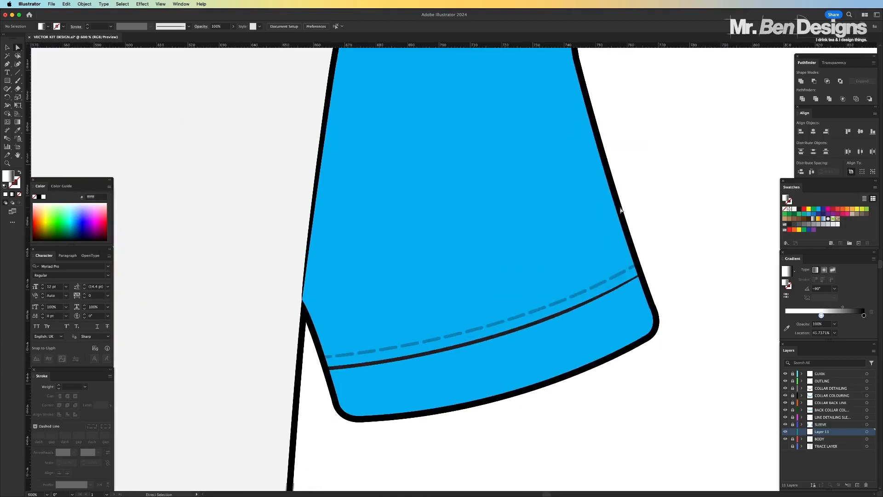
pyautogui.scroll(-8, 622, 253)
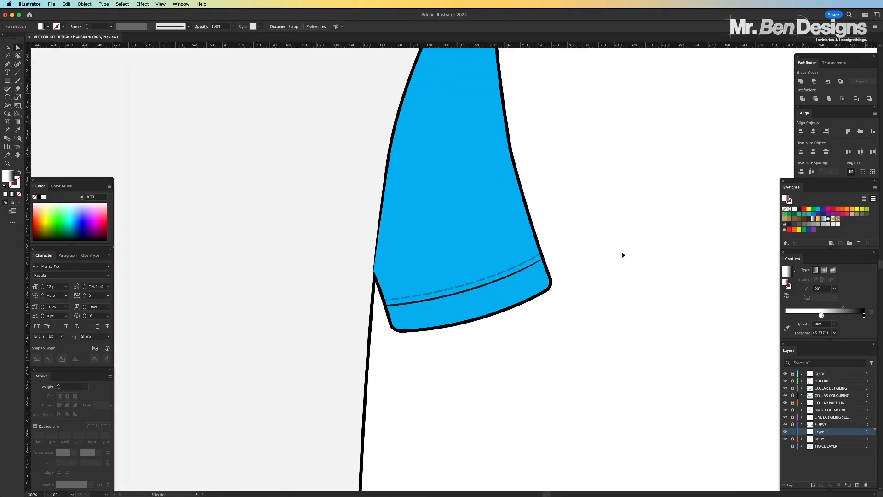
pyautogui.scroll(5, 596, 244)
pyautogui.scroll(3, 595, 245)
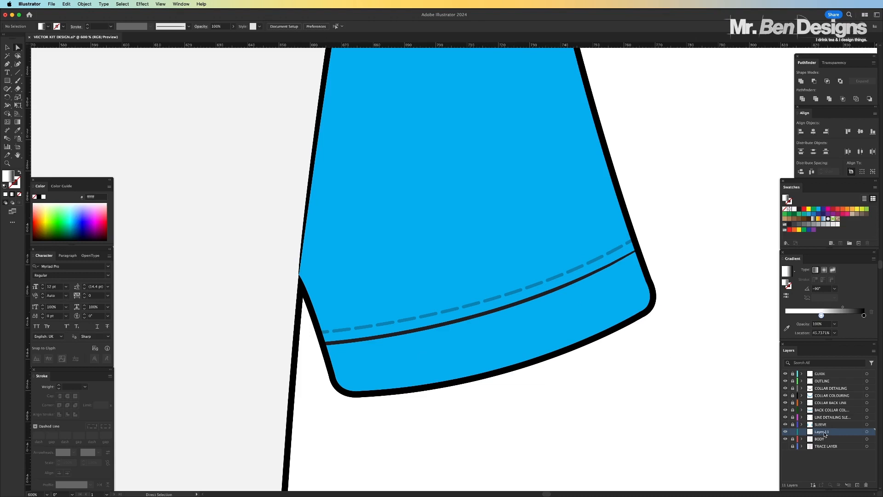
pyautogui.moveTo(825, 434); pyautogui.dragTo(828, 424)
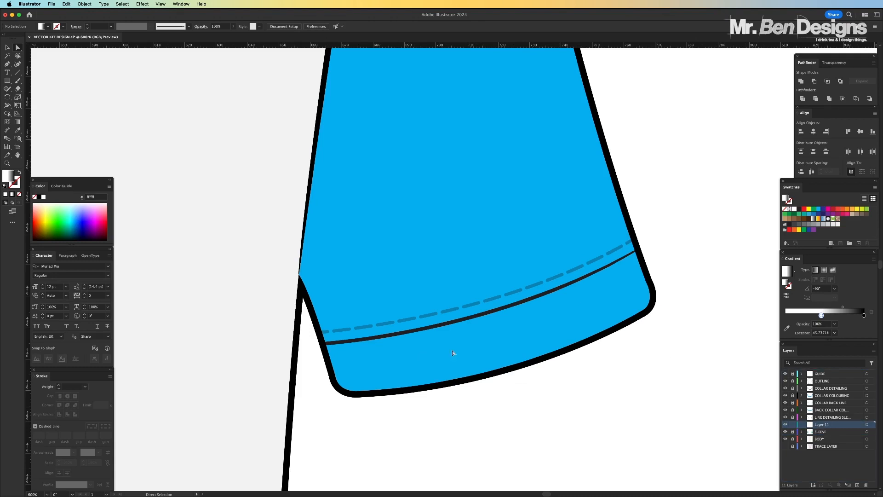
pyautogui.click(8, 64)
pyautogui.moveTo(45, 205); pyautogui.dragTo(49, 218)
pyautogui.click(6, 194)
pyautogui.click(43, 196)
# Draw a closed white shape over the right-hand sleeve's cuff, following the solid seam and the rounded outline, and deselect it
pyautogui.click(637, 249)
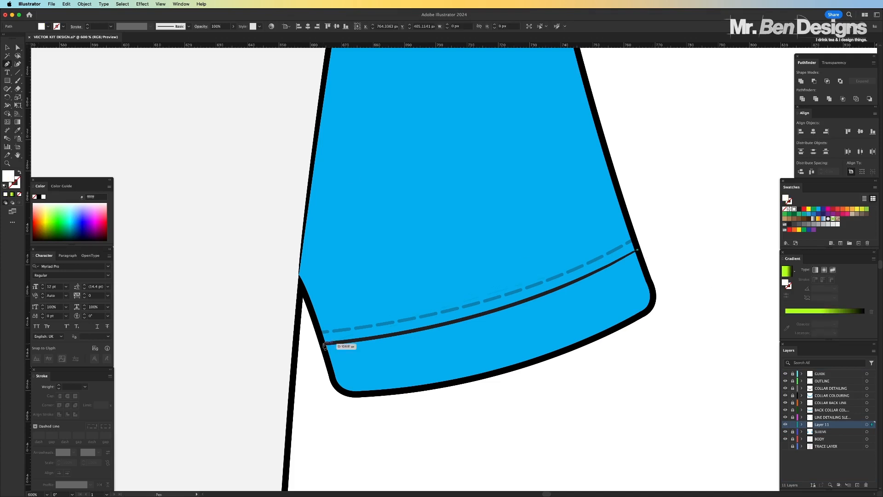
pyautogui.moveTo(322, 343); pyautogui.dragTo(138, 357)
pyautogui.click(322, 343)
pyautogui.click(333, 381)
pyautogui.moveTo(363, 394); pyautogui.dragTo(390, 393)
pyautogui.click(363, 394)
pyautogui.moveTo(648, 310); pyautogui.dragTo(765, 235)
pyautogui.click(648, 310)
pyautogui.moveTo(652, 281); pyautogui.dragTo(642, 258)
pyautogui.click(637, 250)
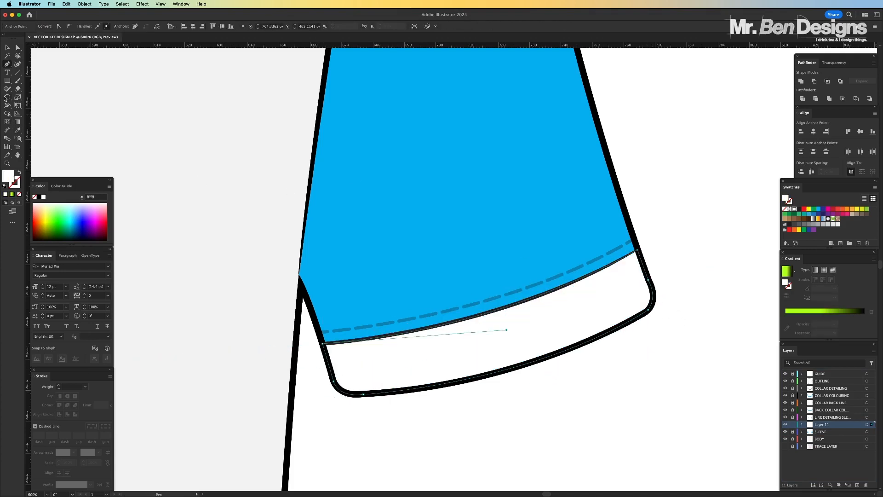
pyautogui.press('v')
pyautogui.click(491, 387)
# Create a copy of the white cuff shape reflected left to right with the Reflect command
pyautogui.press('super+minus')
pyautogui.press('super+minus')
pyautogui.press('super+minus')
pyautogui.press('super+minus')
pyautogui.press('super+minus')
pyautogui.press('super+minus')
pyautogui.press('super+plus')
pyautogui.press('super+plus')
pyautogui.press('super+plus')
pyautogui.press('super+plus')
pyautogui.click(455, 310)
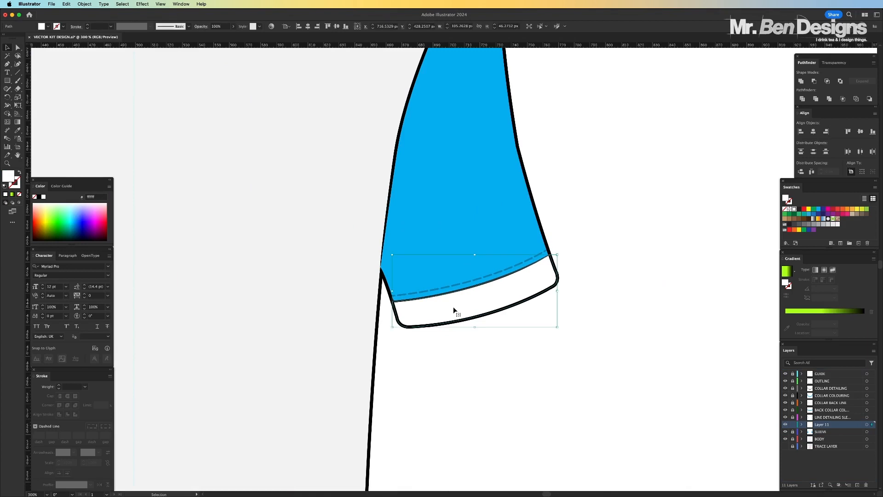
pyautogui.press('a')
pyautogui.press('v')
pyautogui.click(84, 4)
pyautogui.moveTo(92, 14)
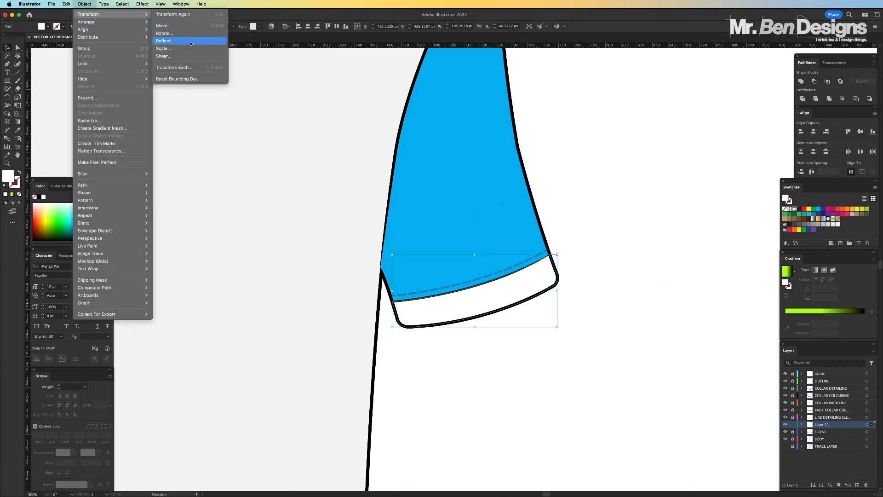
pyautogui.click(191, 41)
pyautogui.click(491, 331)
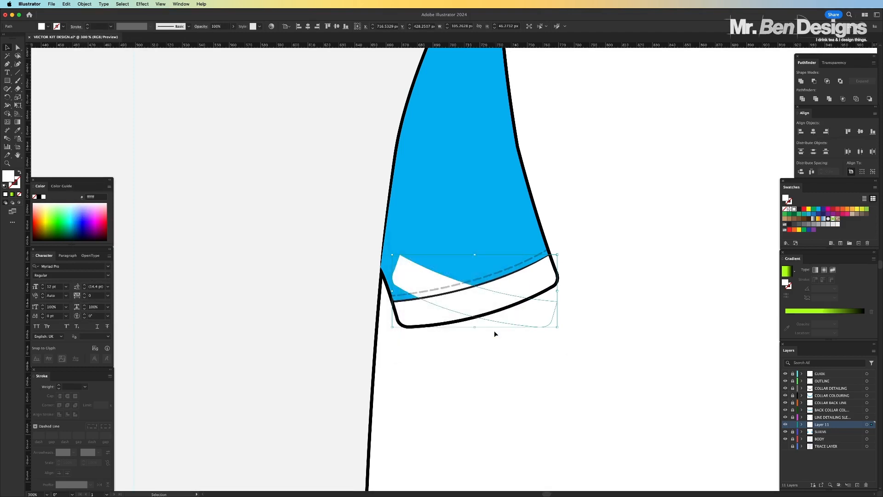
# Move the mirrored cuff shape onto the left-hand sleeve, align it with that cuff's seam and outline, and deselect it
pyautogui.hscroll(-5, 494, 334)
pyautogui.hscroll(-5, 494, 332)
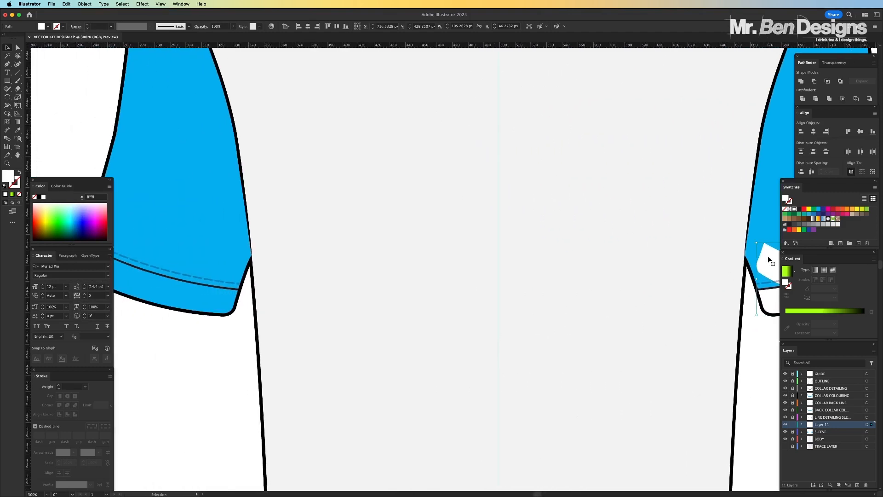
pyautogui.click(564, 255)
pyautogui.moveTo(766, 262); pyautogui.dragTo(174, 261)
pyautogui.hscroll(-4, 336, 285)
pyautogui.moveTo(253, 266); pyautogui.dragTo(322, 304)
pyautogui.press('super+equal')
pyautogui.press('super+equal')
pyautogui.press('super+equal')
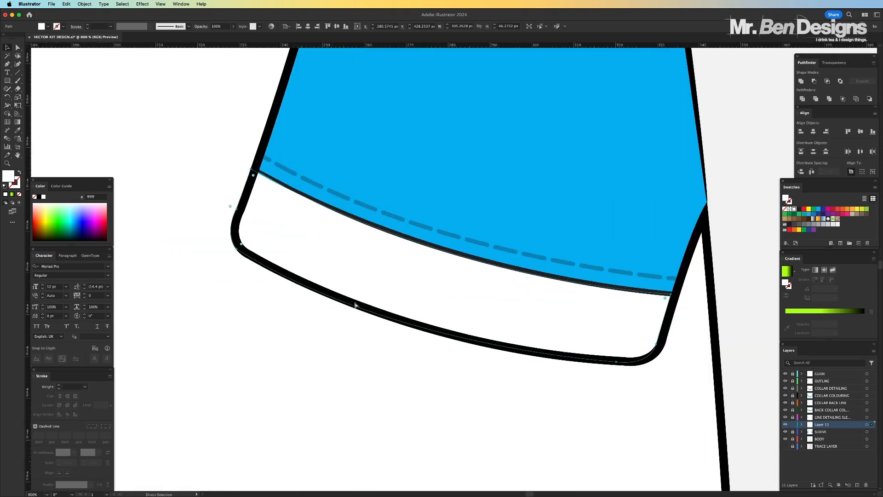
pyautogui.moveTo(597, 296); pyautogui.dragTo(602, 297)
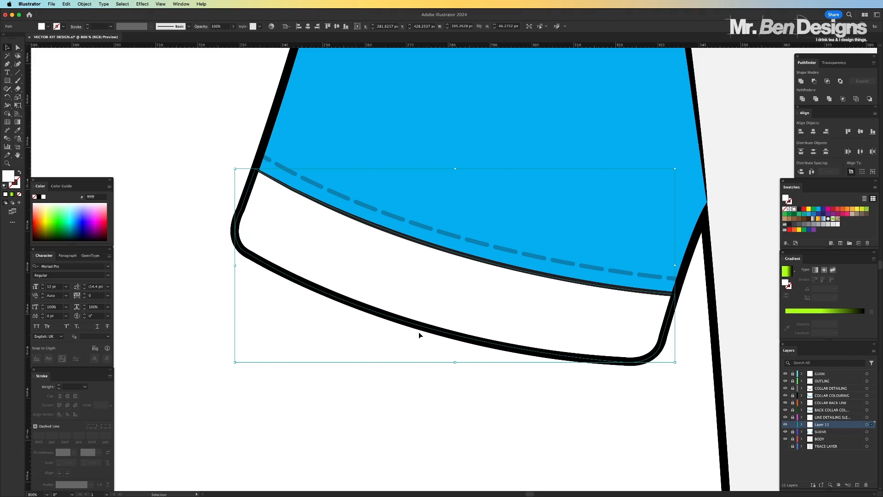
pyautogui.press('a')
pyautogui.press('super+minus')
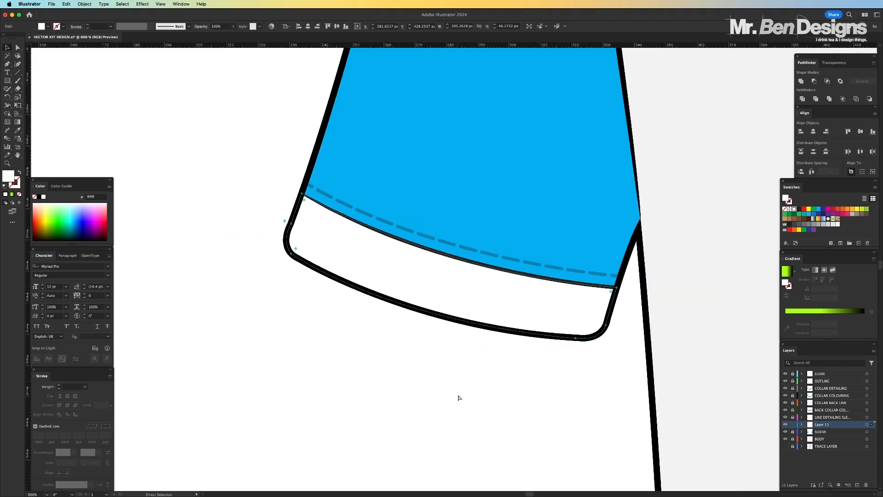
pyautogui.press('super+minus')
pyautogui.press('super+minus')
pyautogui.press('super+minus')
pyautogui.click(417, 372)
# Rename the layer holding both white cuff shapes as CUFFS
pyautogui.press('super+minus')
pyautogui.press('super+minus')
pyautogui.press('super+minus')
pyautogui.hscroll(3, 418, 369)
pyautogui.press('super+equal')
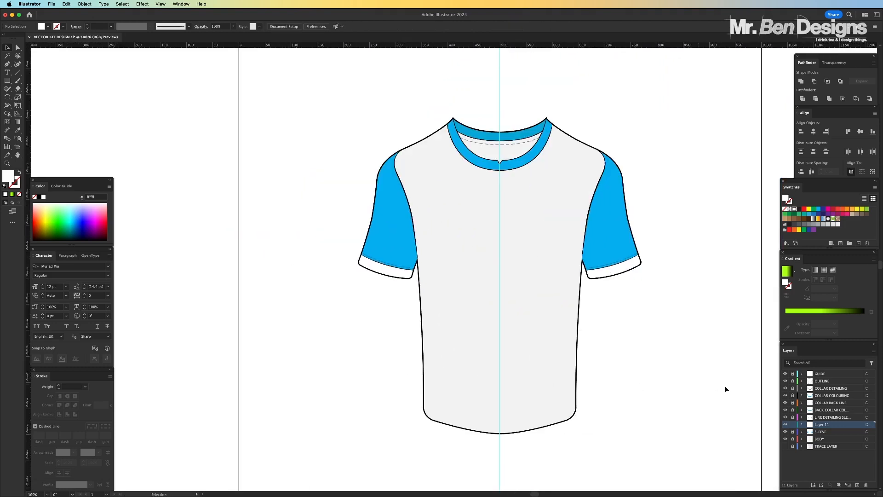
pyautogui.doubleClick(821, 424)
pyautogui.write('CUFFS')
pyautogui.press('Return')
# Add a layer named SLEEVE SHADOW directly above the SLEEVE layer and set the Pen tool's fill to black
pyautogui.press('super+equal')
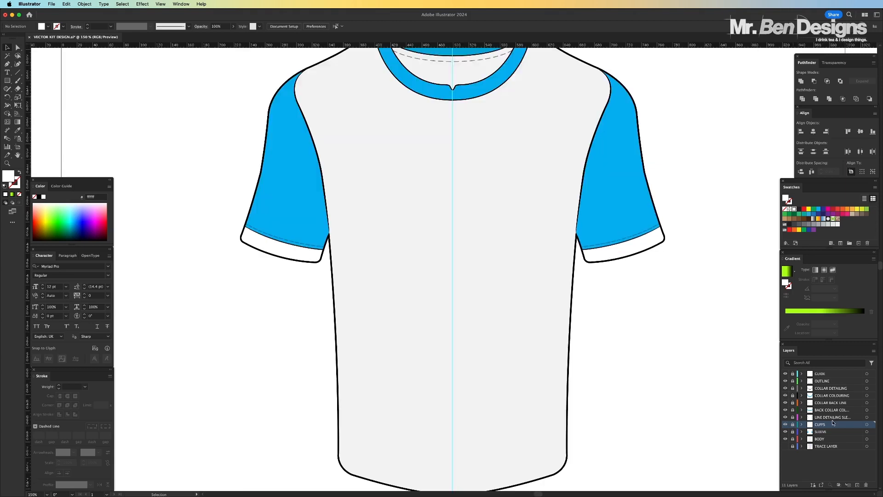
pyautogui.click(829, 433)
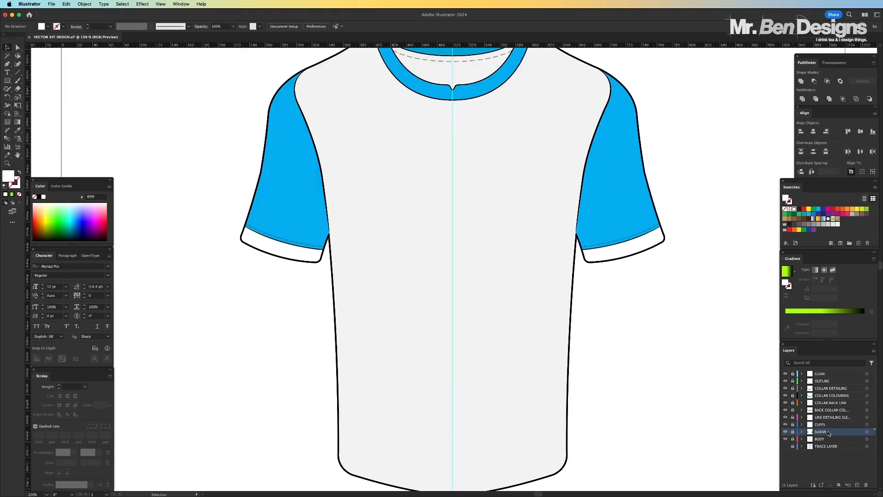
pyautogui.click(858, 485)
pyautogui.doubleClick(824, 434)
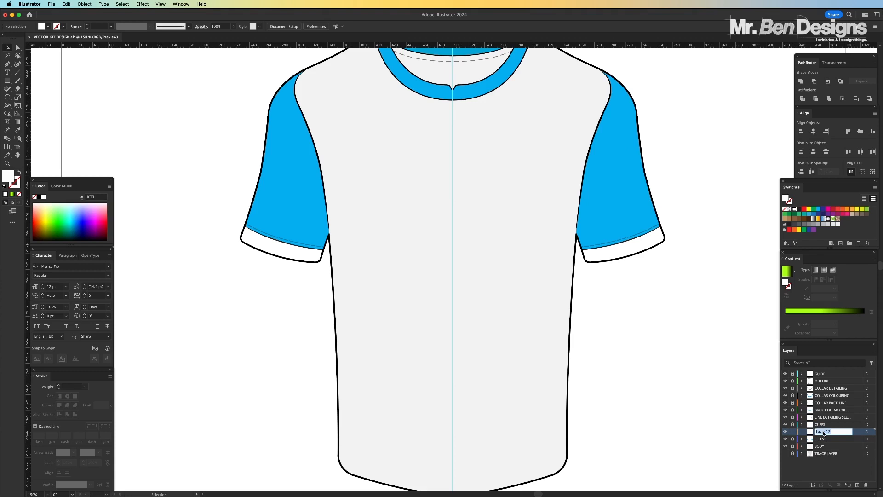
pyautogui.write('SLEEVE SHADOW')
pyautogui.press('Return')
pyautogui.click(8, 65)
pyautogui.click(40, 197)
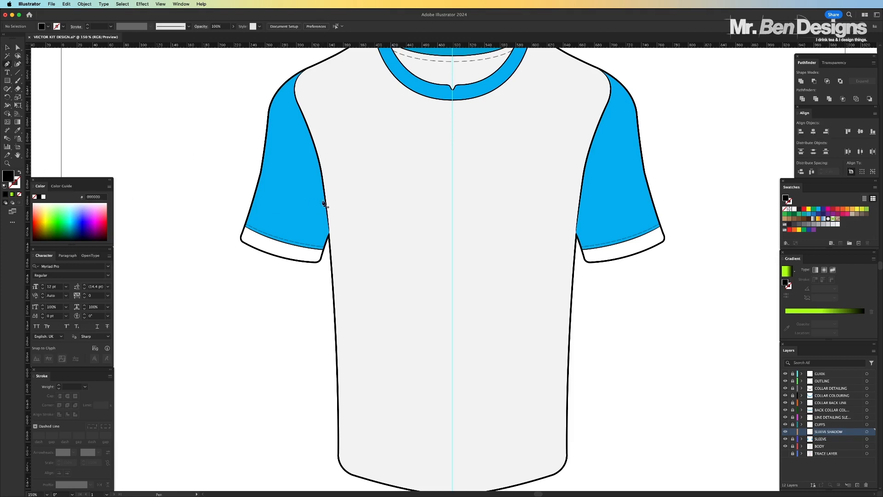
# Draw a closed black shadow shape along the left-hand sleeve's inner edge, curving from mid-seam down across the cuff and underarm
pyautogui.press('super+equal')
pyautogui.press('super+equal')
pyautogui.hscroll(-5, 359, 201)
pyautogui.scroll(4, 359, 201)
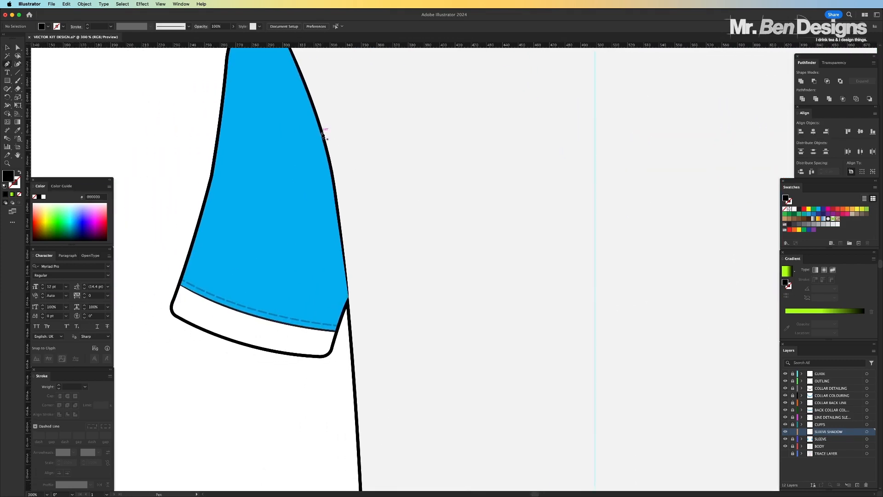
pyautogui.click(331, 165)
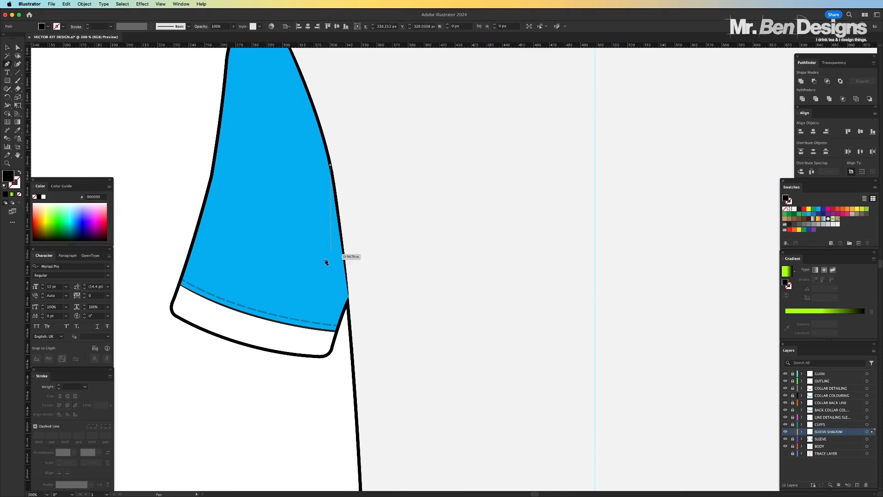
pyautogui.moveTo(317, 276); pyautogui.dragTo(337, 333)
pyautogui.click(300, 355)
pyautogui.click(321, 356)
pyautogui.click(348, 302)
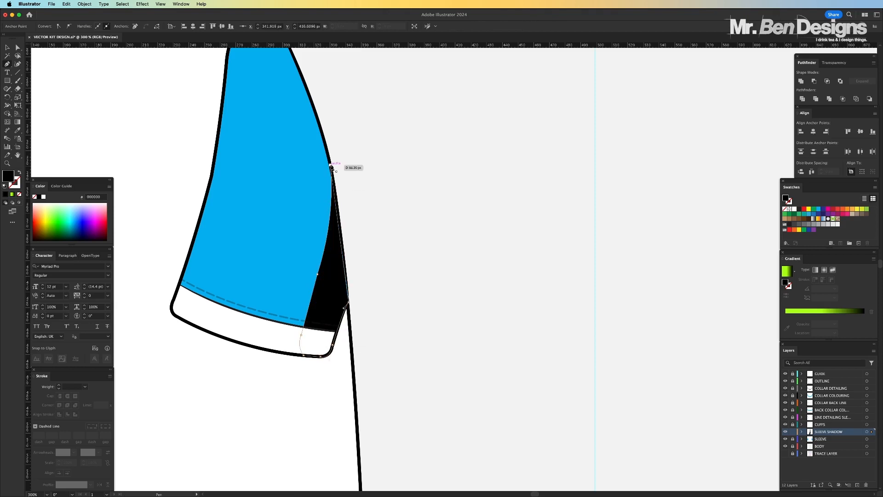
pyautogui.click(330, 165)
# Reduce the sleeve shadow shape's opacity to 20% and deselect it
pyautogui.press('a')
pyautogui.click(229, 205)
pyautogui.click(335, 288)
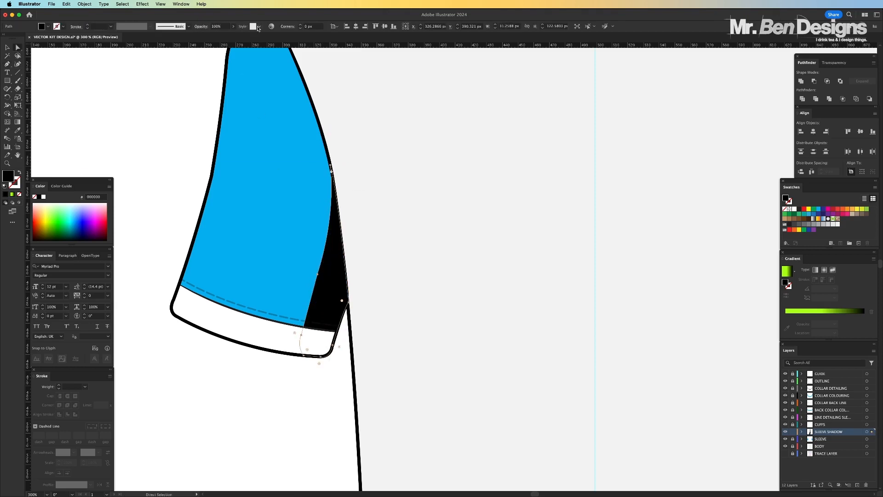
pyautogui.click(217, 26)
pyautogui.write('20')
pyautogui.press('Return')
pyautogui.click(193, 138)
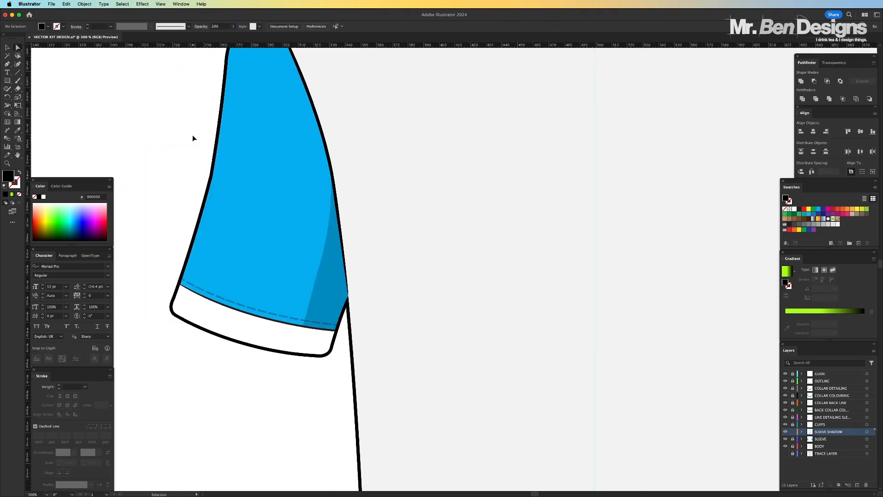
# Adjust the curve handle at the shadow's underarm point so its edge follows the sleeve outline, and deselect the shape
pyautogui.press('super+equal')
pyautogui.click(236, 305)
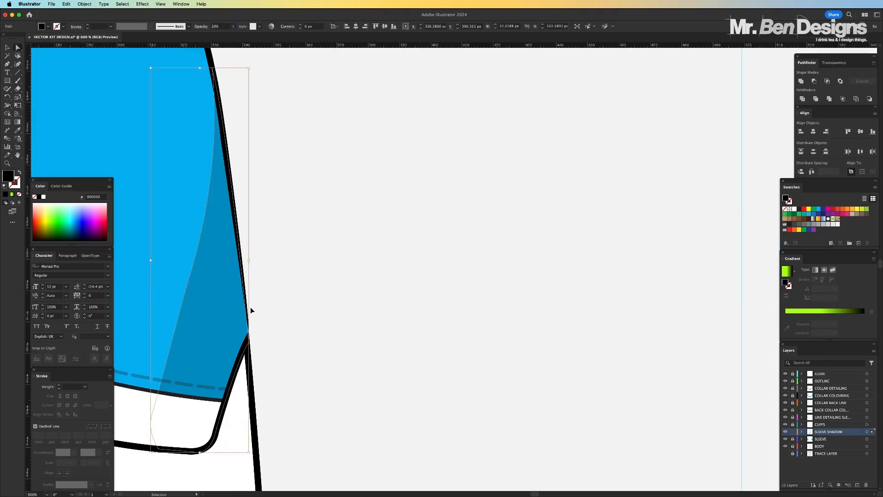
pyautogui.press('a')
pyautogui.press('super+equal')
pyautogui.click(512, 373)
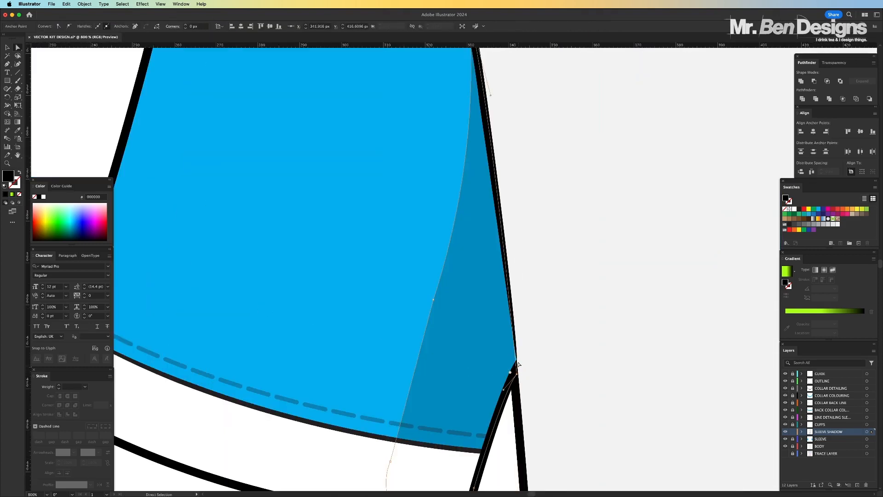
pyautogui.moveTo(493, 96); pyautogui.dragTo(521, 327)
pyautogui.press('super+minus')
pyautogui.press('super+minus')
pyautogui.press('super+minus')
pyautogui.press('super+minus')
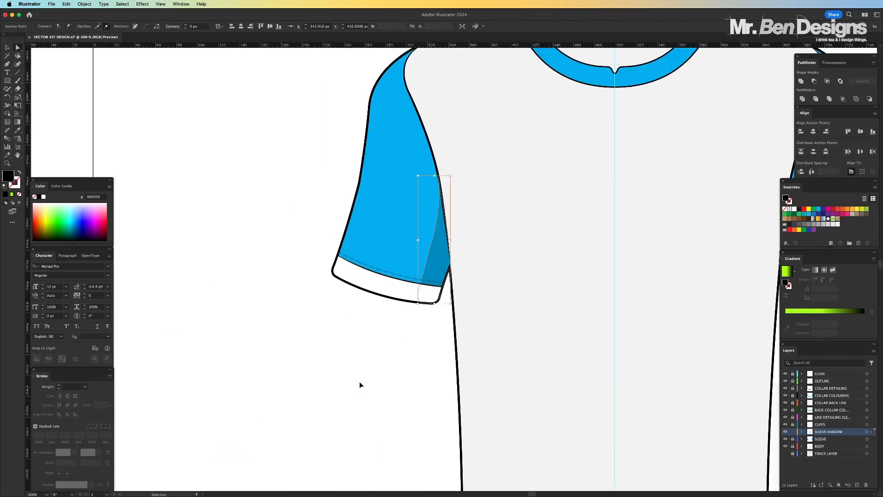
pyautogui.click(360, 383)
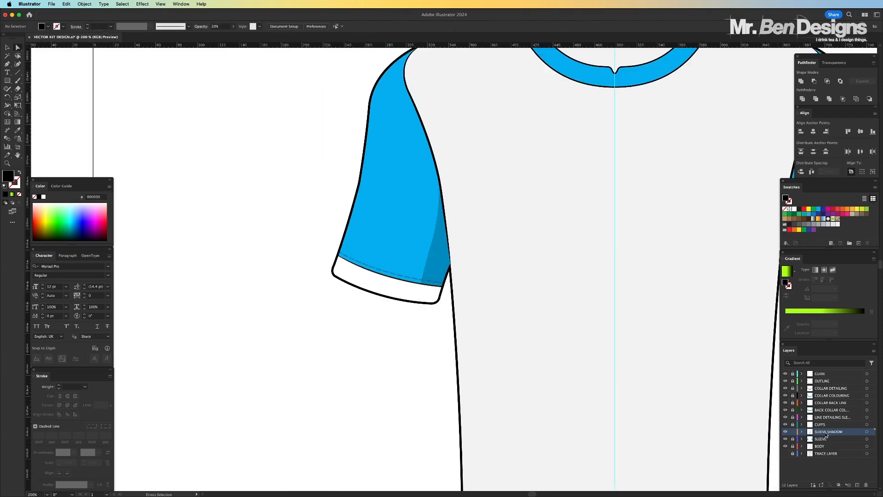
# Move the SLEEVE SHADOW layer above COLLAR DETAILING, directly beneath the outline layer, so the shadow also covers the cuff
pyautogui.moveTo(826, 434); pyautogui.dragTo(823, 387)
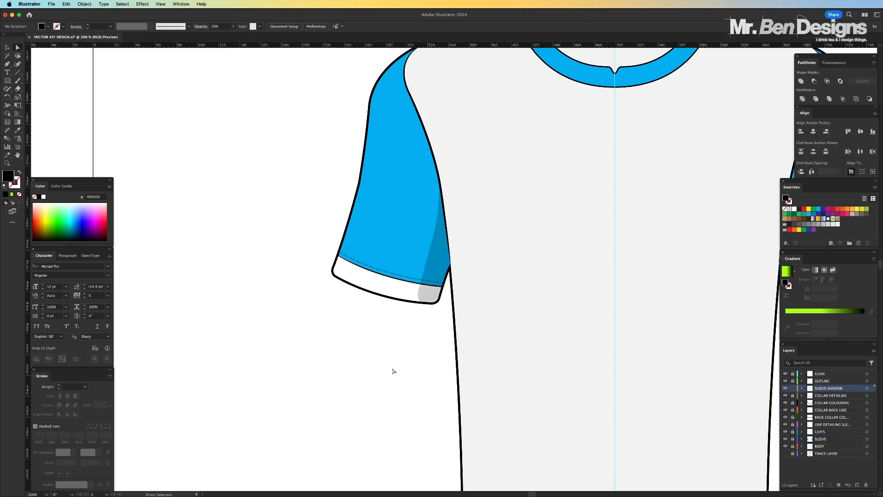
pyautogui.press('super+minus')
pyautogui.press('super+minus')
pyautogui.press('super+minus')
pyautogui.press('super+minus')
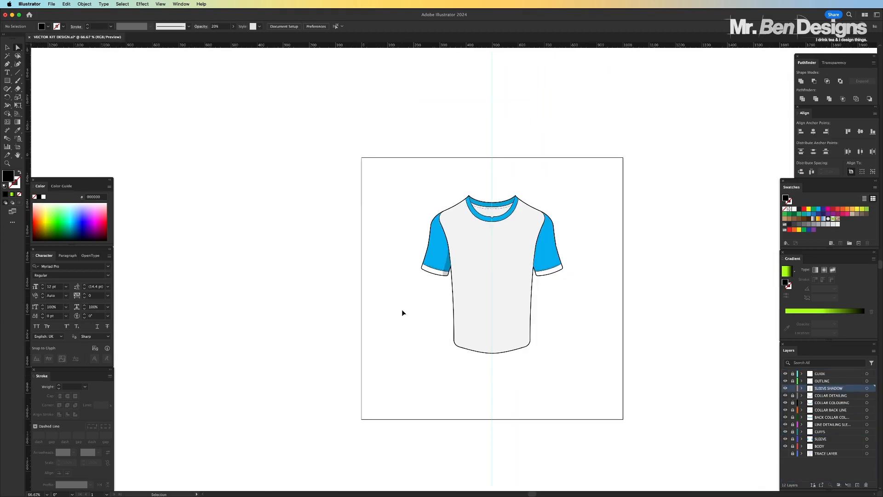
# Move the left-hand sleeve shadow's lower anchor outward along the cuff hem so the shadow flares there, and deselect it
pyautogui.hscroll(1, 388, 286)
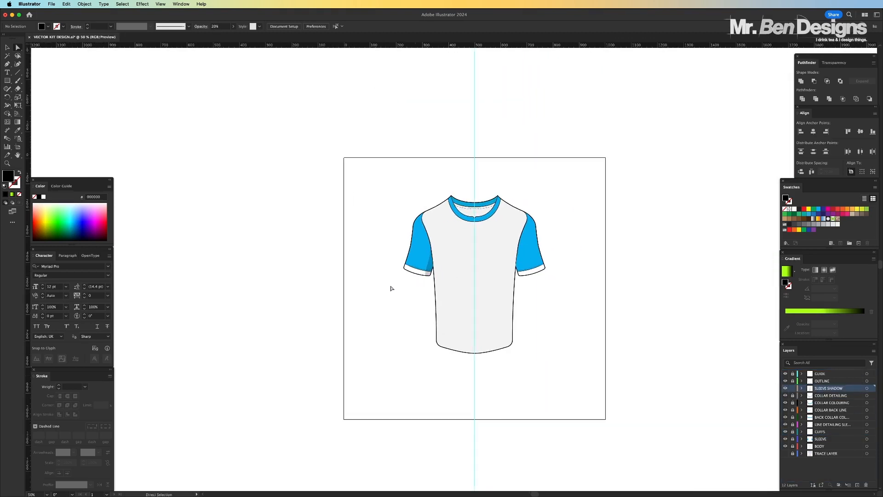
pyautogui.press('super+plus')
pyautogui.press('super+plus')
pyautogui.press('super+plus')
pyautogui.press('super+plus')
pyautogui.press('super+plus')
pyautogui.hscroll(-5, 435, 291)
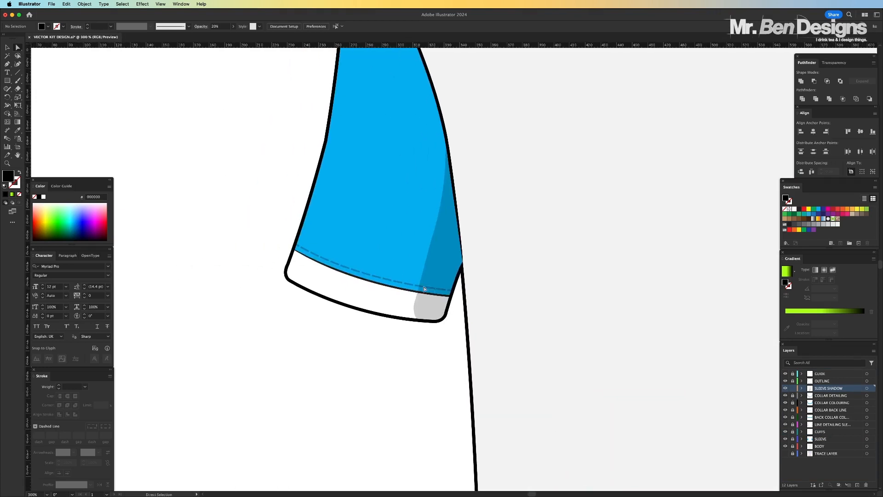
pyautogui.press('super+plus')
pyautogui.press('super+plus')
pyautogui.click(399, 345)
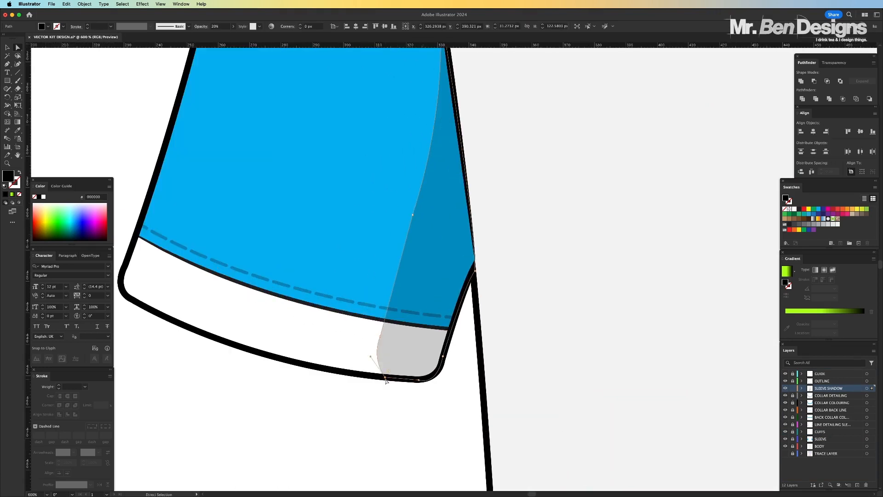
pyautogui.moveTo(386, 381)
pyautogui.mouseDown()
pyautogui.moveTo(364, 376)
pyautogui.moveTo(373, 362)
pyautogui.moveTo(343, 371)
pyautogui.moveTo(372, 374)
pyautogui.mouseUp()
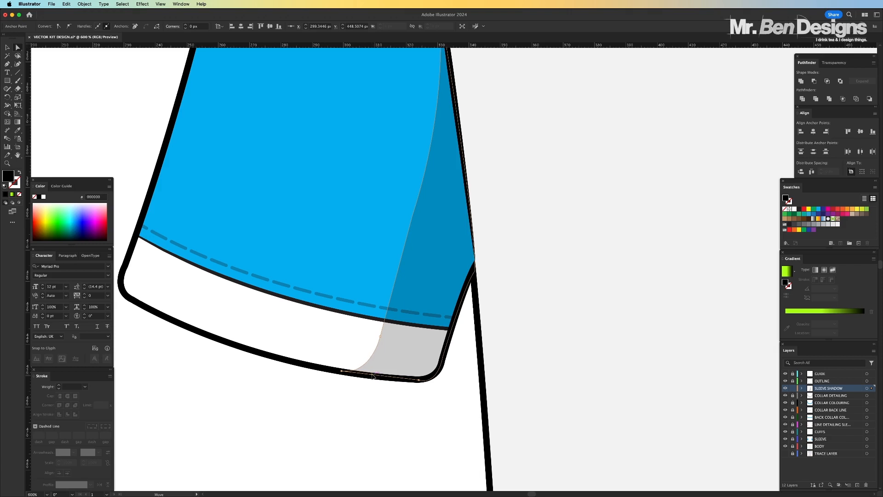
pyautogui.click(382, 424)
pyautogui.press('super+0')
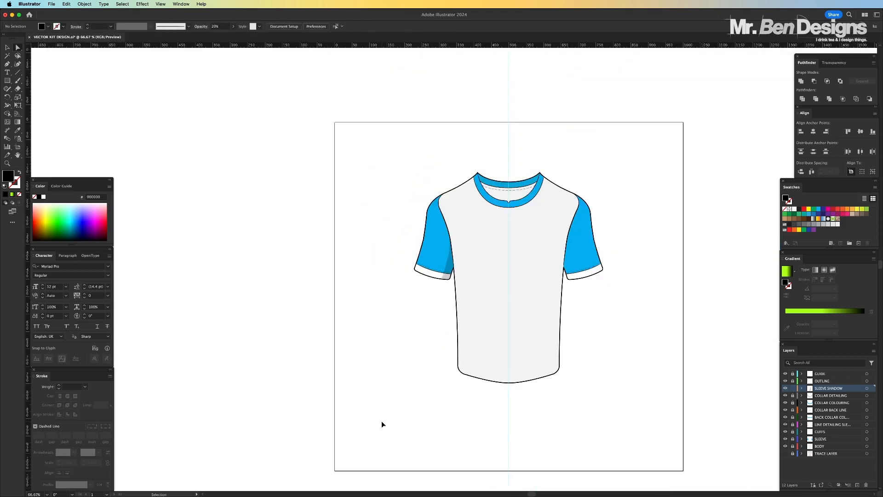
# Duplicate the sleeve shadow, reflect the copy across the vertical axis and place it on the right-hand sleeve's inner edge
pyautogui.press('super+plus')
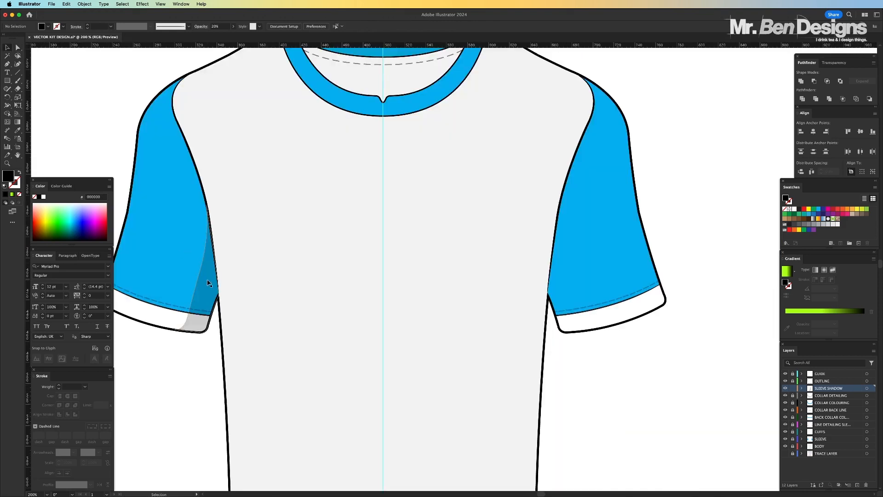
pyautogui.press('v')
pyautogui.click(210, 282)
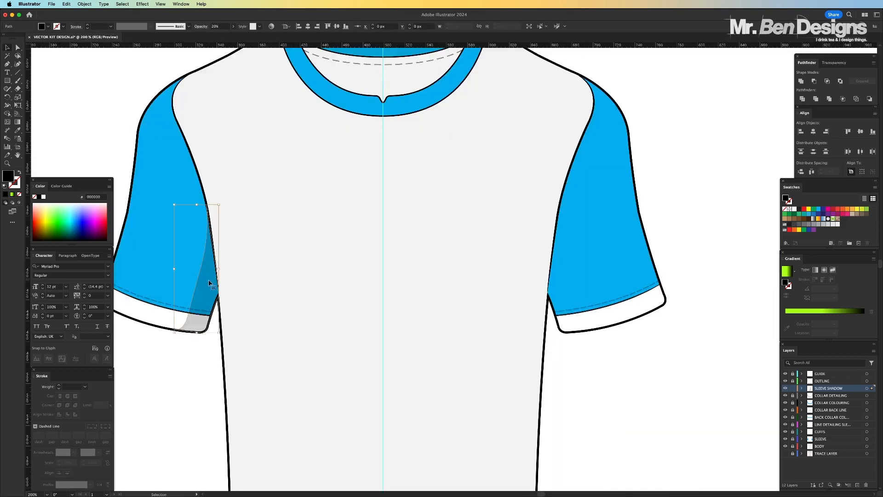
pyautogui.press('a')
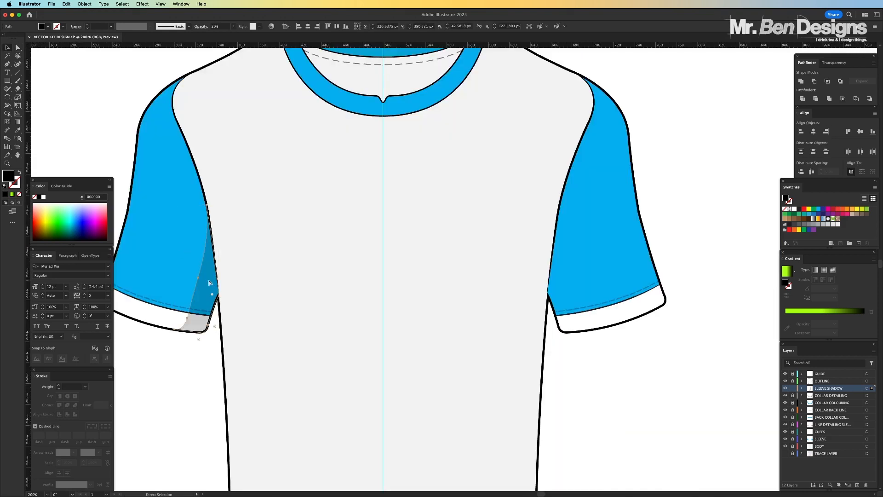
pyautogui.press('v')
pyautogui.click(84, 4)
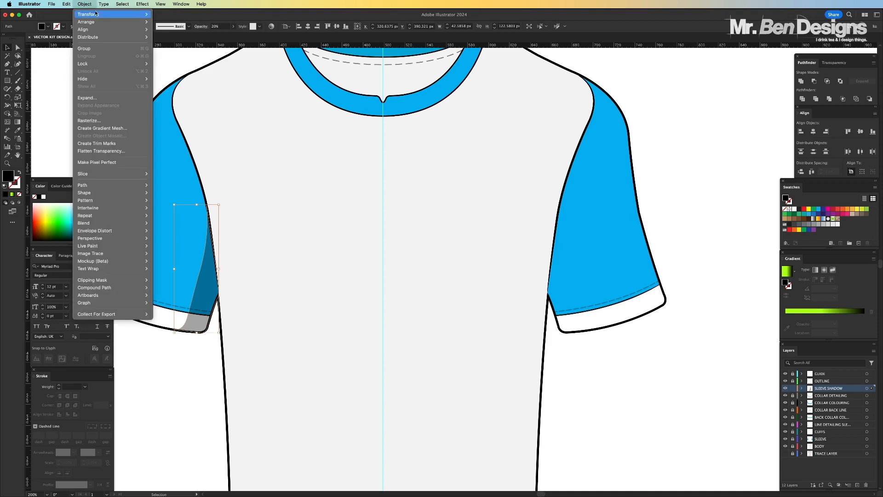
pyautogui.moveTo(129, 14)
pyautogui.click(165, 41)
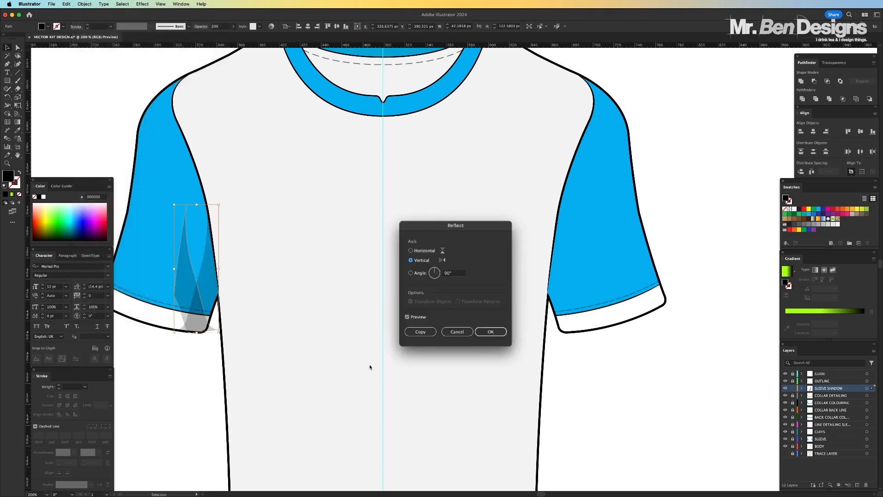
pyautogui.click(479, 332)
pyautogui.moveTo(203, 279); pyautogui.dragTo(558, 281)
# Nudge the mirrored sleeve shadow to align with the right-hand sleeve's seam and underarm outline, and deselect it
pyautogui.scroll(10, 558, 281)
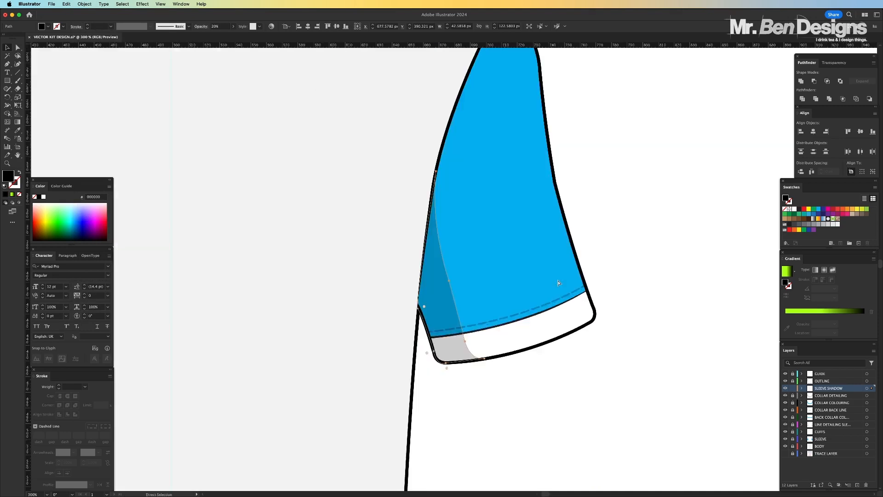
pyautogui.scroll(-5, 415, 335)
pyautogui.hscroll(-2, 415, 334)
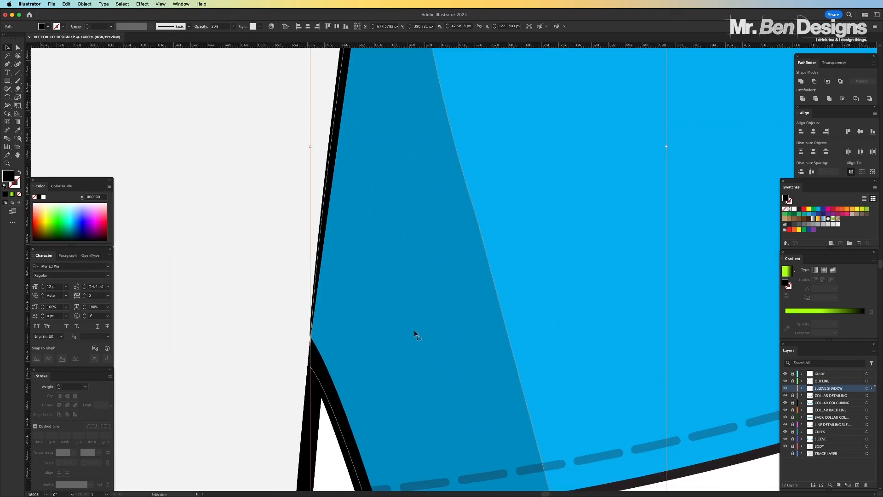
pyautogui.scroll(5, 415, 335)
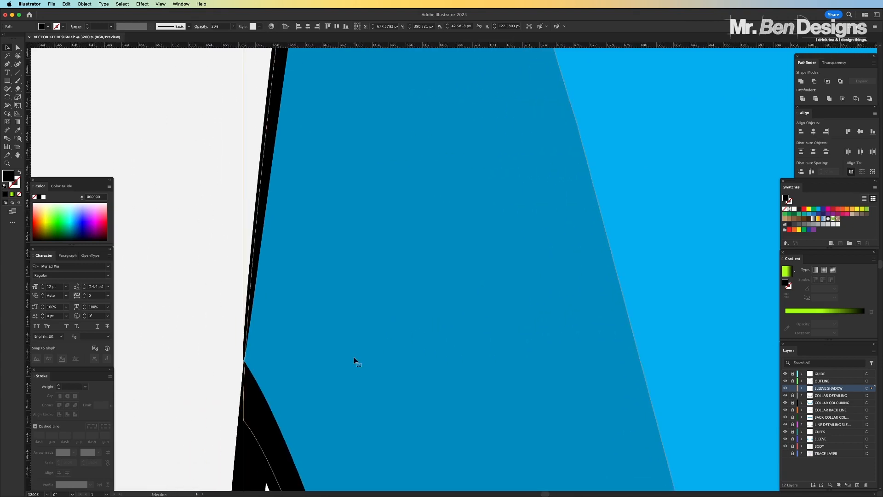
pyautogui.moveTo(354, 358); pyautogui.dragTo(350, 358)
pyautogui.scroll(-4, 351, 359)
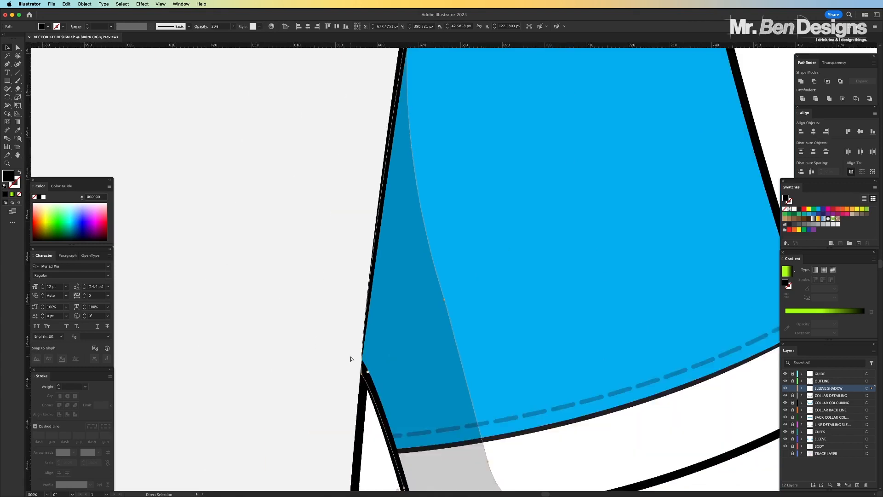
pyautogui.scroll(-6, 351, 359)
pyautogui.click(515, 392)
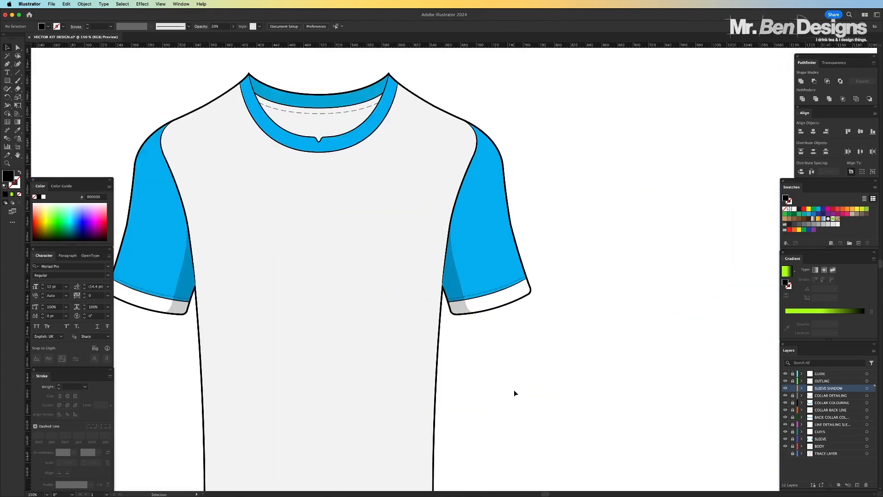
# Draw the inner edge of a black body shadow from the left-hand sleeve seam down the torso, curving into the bottom hem
pyautogui.press('super+1')
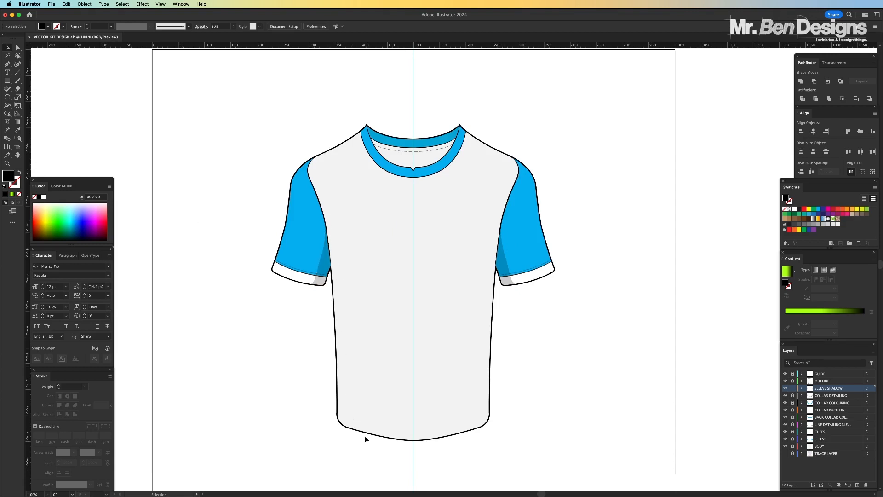
pyautogui.press('super+plus')
pyautogui.press('super+plus')
pyautogui.moveTo(289, 208); pyautogui.dragTo(373, 188)
pyautogui.press('super+plus')
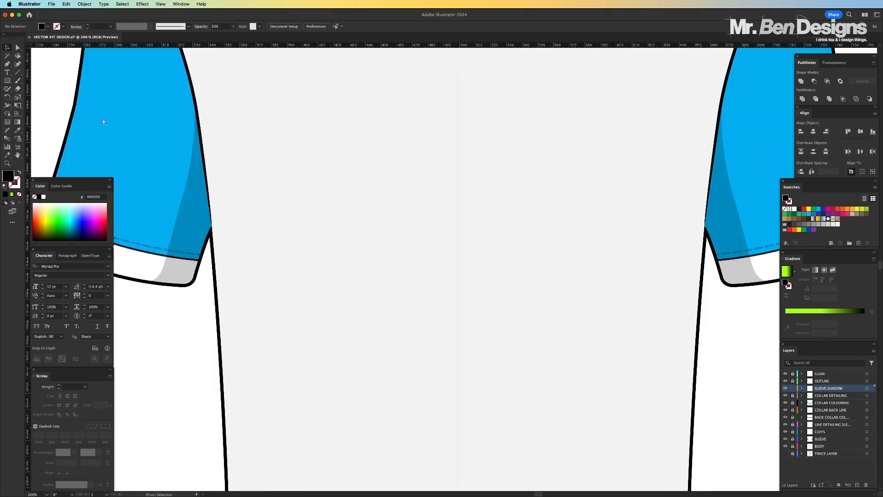
pyautogui.click(7, 67)
pyautogui.click(204, 160)
pyautogui.moveTo(226, 328); pyautogui.dragTo(242, 232)
pyautogui.moveTo(244, 171); pyautogui.dragTo(250, 232)
pyautogui.press('super+minus')
pyautogui.press('super+minus')
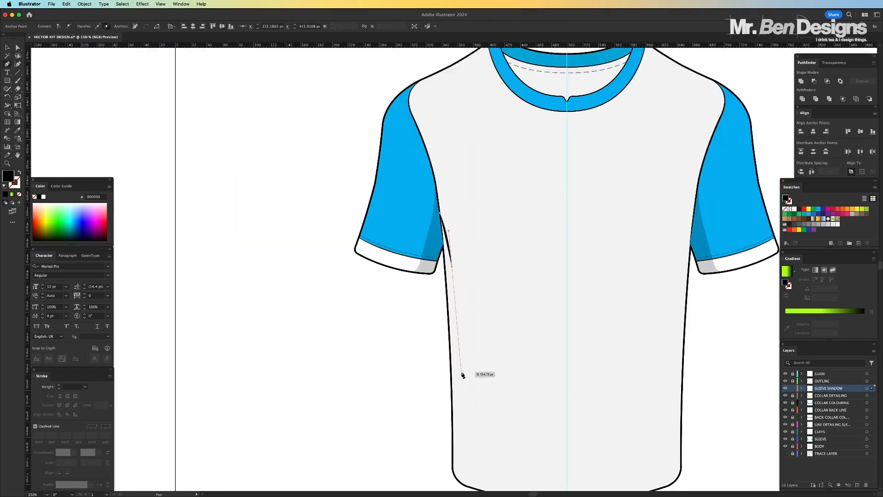
pyautogui.moveTo(461, 381); pyautogui.dragTo(464, 446)
pyautogui.moveTo(464, 451); pyautogui.dragTo(460, 347)
pyautogui.click(460, 350)
pyautogui.moveTo(490, 390); pyautogui.dragTo(518, 400)
# Close the body shadow along the hem corner and up the shirt's side outline to the sleeve seam, keeping a black fill without stroke
pyautogui.press('super+plus')
pyautogui.press('super+plus')
pyautogui.press('super+plus')
pyautogui.press('super+plus')
pyautogui.click(343, 239)
pyautogui.press('super+plus')
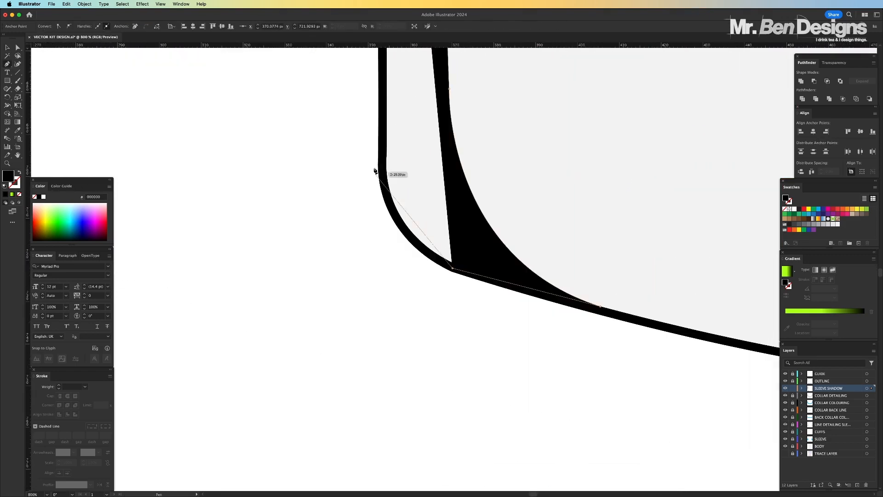
pyautogui.moveTo(382, 151); pyautogui.dragTo(387, 75)
pyautogui.scroll(5, 381, 152)
pyautogui.click(19, 172)
pyautogui.scroll(15, 250, 160)
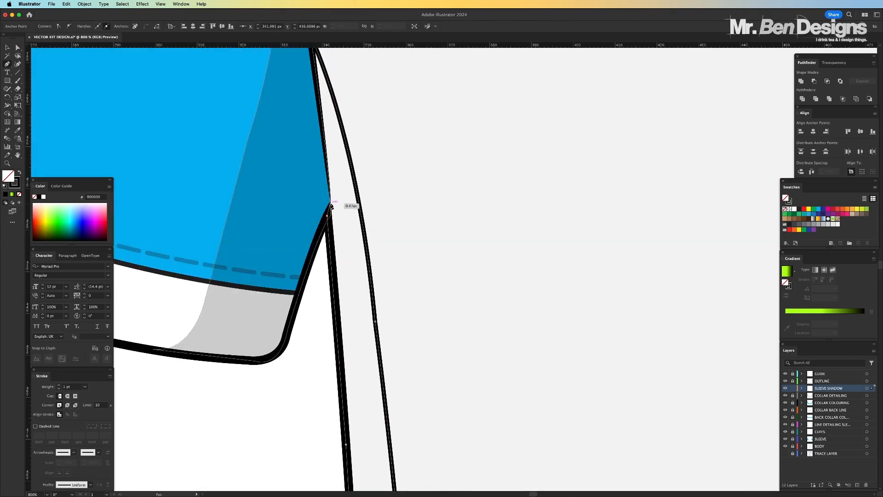
pyautogui.click(18, 173)
# Reduce the body shadow's opacity to 20% and deselect it
pyautogui.press('super+minus')
pyautogui.press('super+minus')
pyautogui.press('super+minus')
pyautogui.press('super+minus')
pyautogui.press('super+minus')
pyautogui.press('v')
pyautogui.click(218, 26)
pyautogui.write('20')
pyautogui.press('Return')
pyautogui.click(270, 225)
pyautogui.press('super+minus')
pyautogui.press('super+minus')
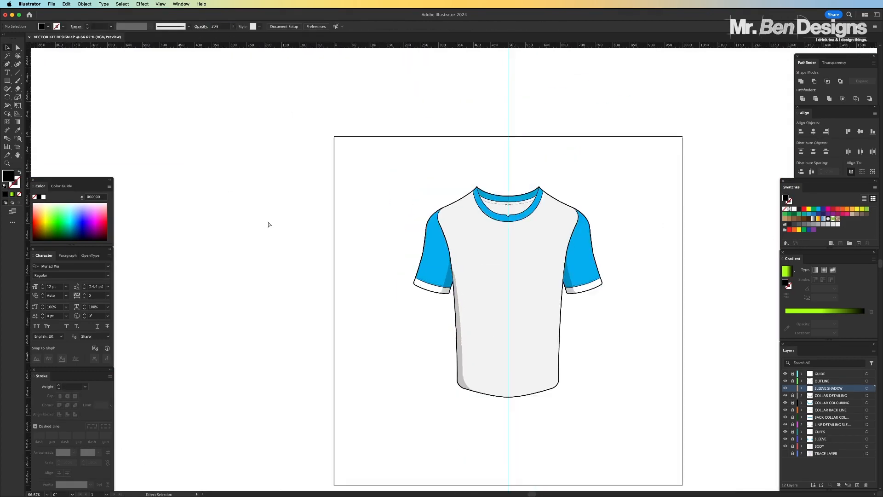
pyautogui.press('super+minus')
# Reshape the body shadow's inner edge just below the underarm into a smoother curve and deselect the shape
pyautogui.press('super+plus')
pyautogui.press('super+plus')
pyautogui.press('super+plus')
pyautogui.press('super+plus')
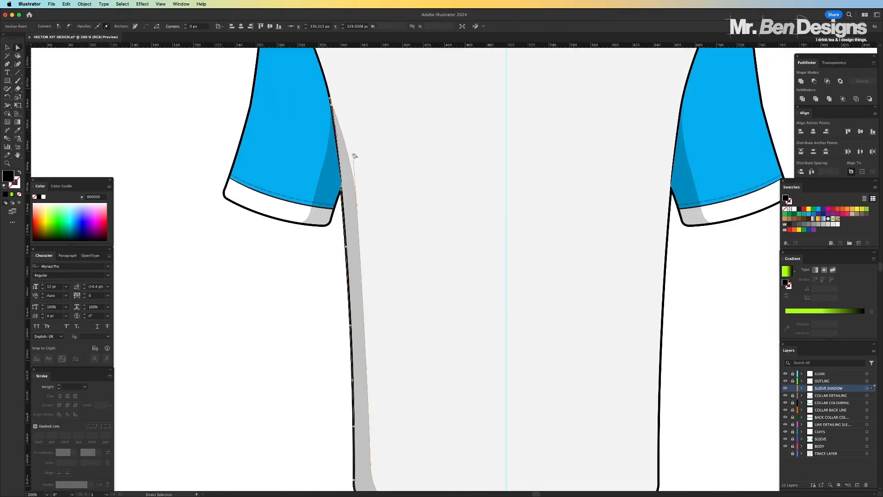
pyautogui.press('super+minus')
pyautogui.press('super+minus')
pyautogui.press('super+minus')
pyautogui.press('super+minus')
pyautogui.press('super+plus')
pyautogui.press('super+plus')
pyautogui.press('super+plus')
pyautogui.press('super+plus')
pyautogui.click(362, 287)
pyautogui.scroll(-5, 366, 276)
pyautogui.moveTo(366, 205)
pyautogui.mouseDown()
pyautogui.moveTo(366, 182)
pyautogui.moveTo(363, 209)
pyautogui.mouseUp()
pyautogui.click(272, 196)
pyautogui.scroll(5, 286, 198)
pyautogui.click(314, 276)
# Shift the body shadow's inner anchors towards the side outline and adjust their curve handles to slim its upper half
pyautogui.press('super+minus')
pyautogui.press('super+minus')
pyautogui.press('super+minus')
pyautogui.press('super+minus')
pyautogui.press('super+plus')
pyautogui.press('super+plus')
pyautogui.press('super+plus')
pyautogui.press('super+plus')
pyautogui.press('super+plus')
pyautogui.moveTo(320, 183); pyautogui.dragTo(310, 186)
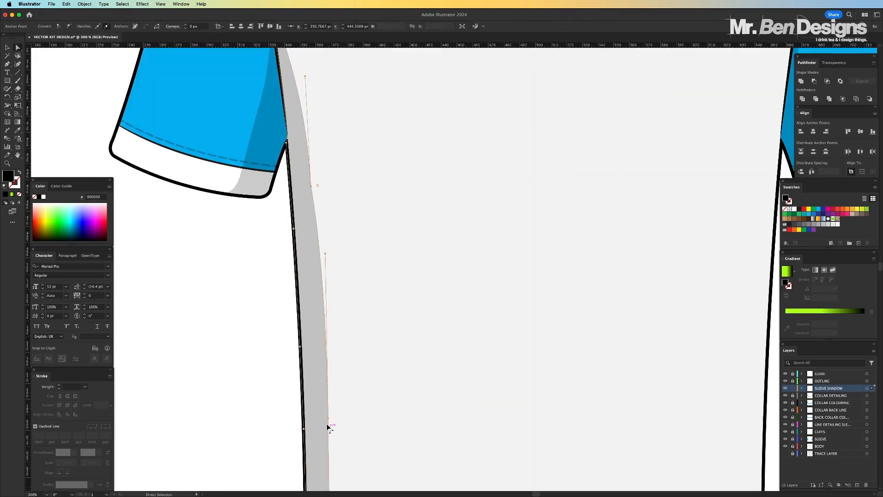
pyautogui.moveTo(328, 419); pyautogui.dragTo(325, 419)
pyautogui.moveTo(322, 253); pyautogui.dragTo(315, 210)
pyautogui.scroll(2, 315, 210)
pyautogui.moveTo(302, 120); pyautogui.dragTo(293, 110)
pyautogui.click(319, 326)
pyautogui.click(350, 322)
# Move the body shadow's inner point above the hem corner slightly towards the side outline, and deselect the shape
pyautogui.press('super+minus')
pyautogui.scroll(-6, 343, 330)
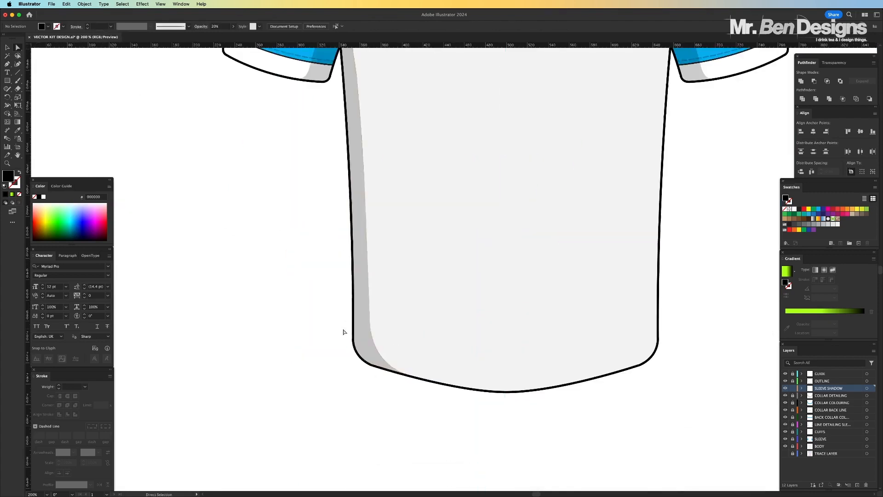
pyautogui.moveTo(371, 340); pyautogui.dragTo(368, 339)
pyautogui.click(287, 330)
pyautogui.press('super+minus')
pyautogui.press('super+minus')
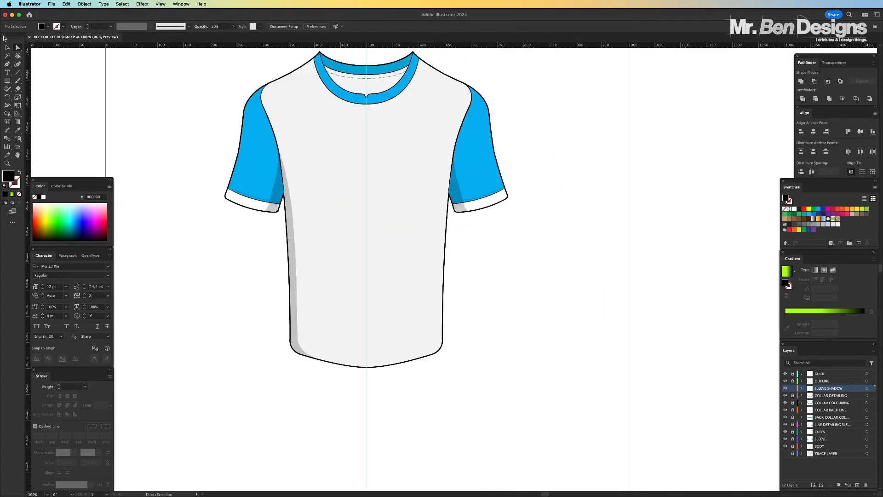
# Duplicate the body shadow, reflect the copy across the vertical axis and place it along the torso's right-hand side
pyautogui.click(8, 47)
pyautogui.press('super+plus')
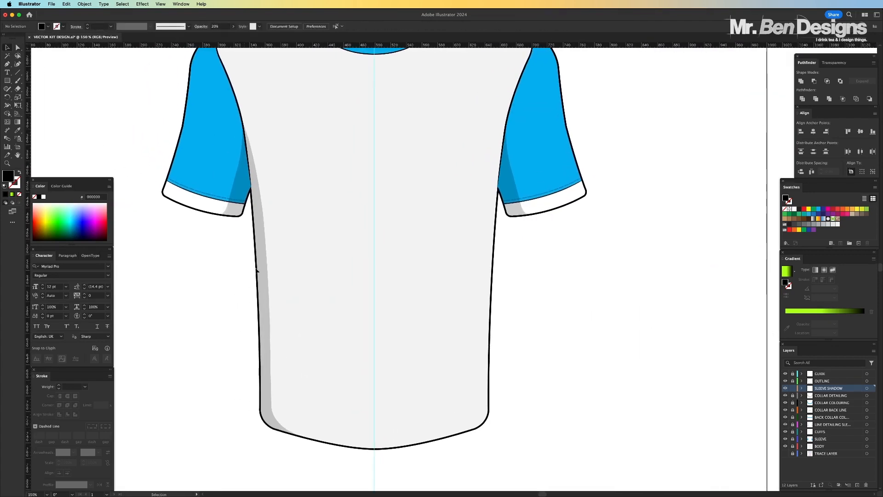
pyautogui.click(265, 273)
pyautogui.press('a')
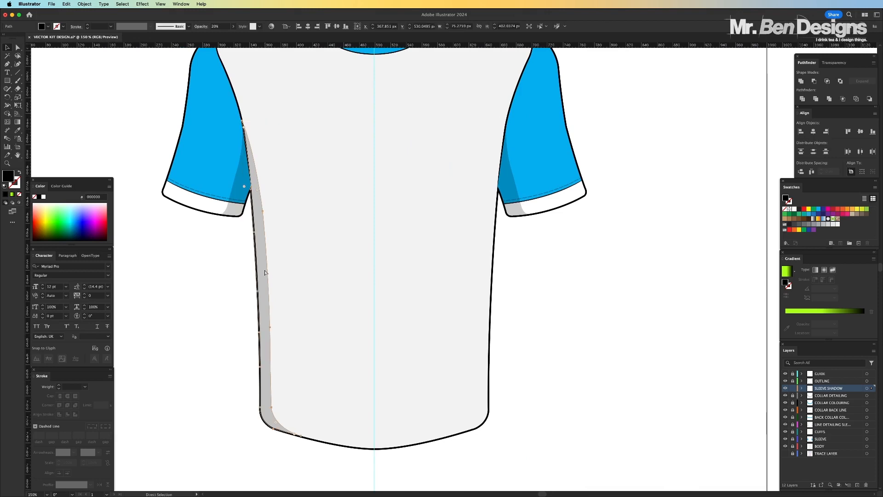
pyautogui.press('v')
pyautogui.click(89, 3)
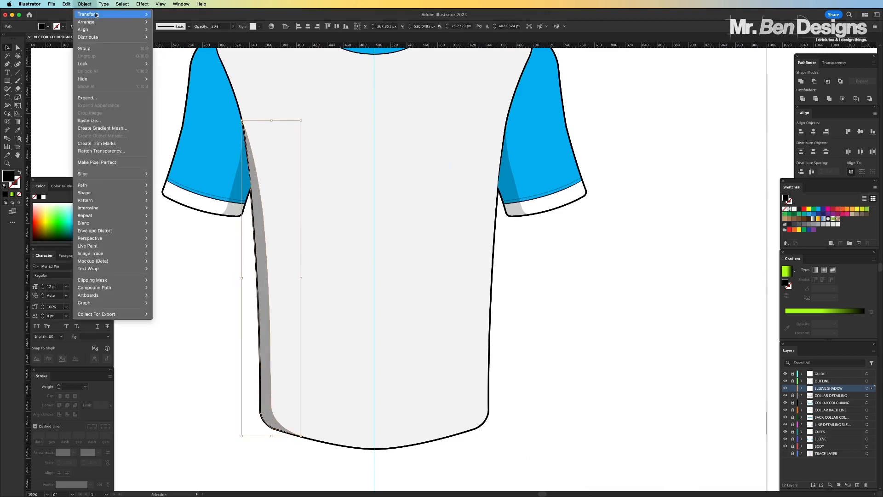
pyautogui.moveTo(99, 14)
pyautogui.click(175, 39)
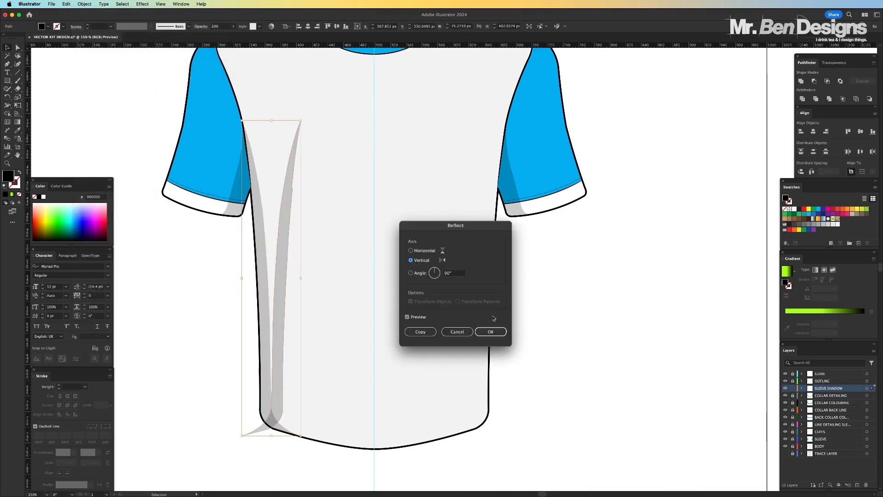
pyautogui.click(491, 331)
pyautogui.moveTo(282, 304); pyautogui.dragTo(489, 304)
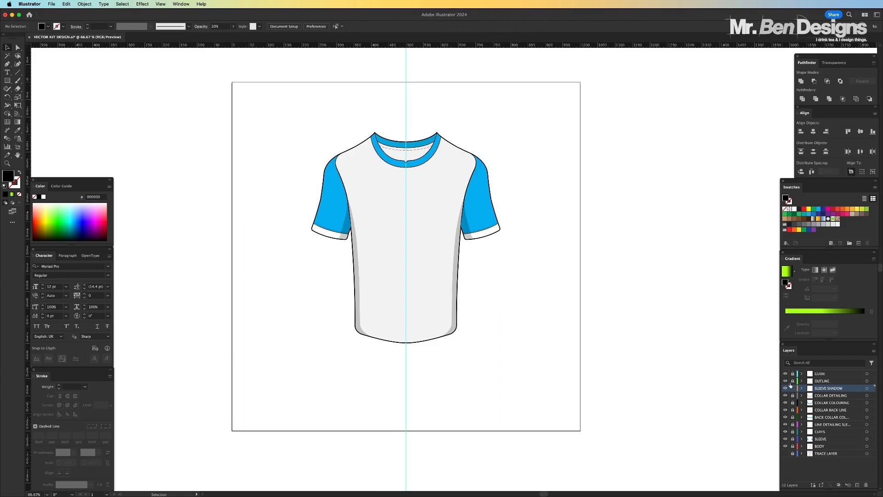
# Toggle the SLEEVE SHADOW layer's visibility to compare the shirt with and without shadows, leaving the layer visible
pyautogui.click(785, 388)
pyautogui.click(786, 388)
pyautogui.click(786, 388)
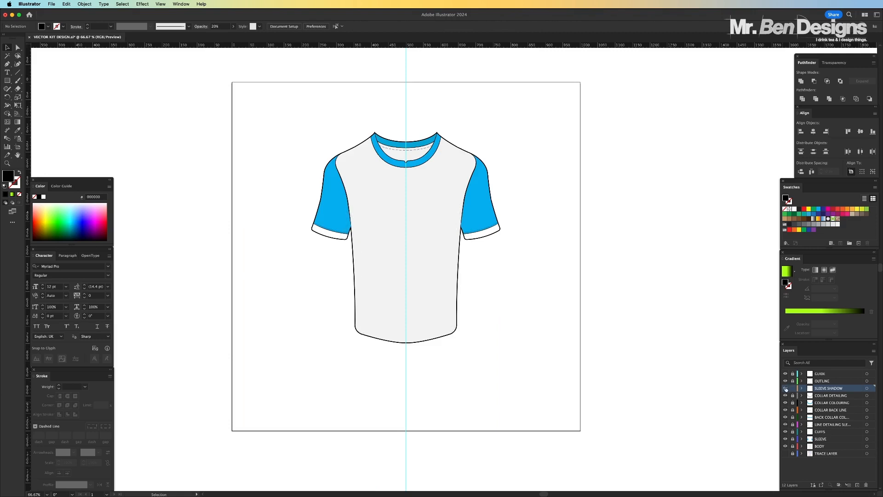
pyautogui.click(785, 388)
pyautogui.click(786, 389)
pyautogui.click(785, 388)
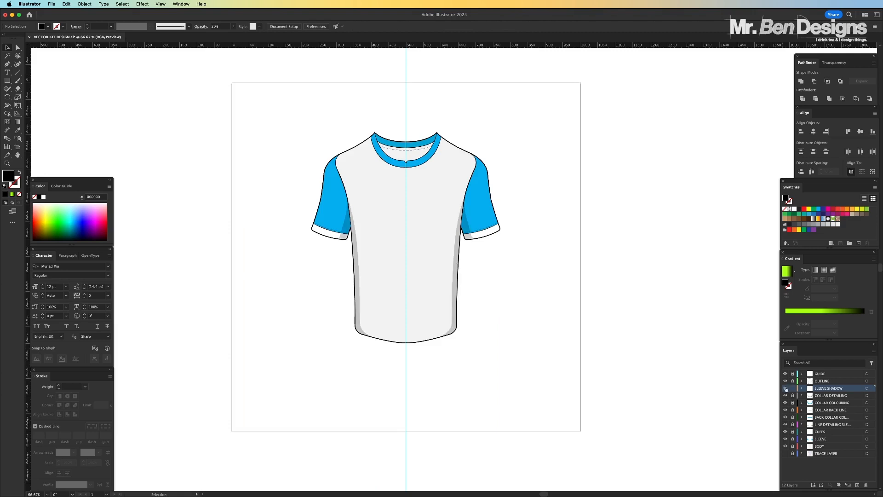
pyautogui.click(785, 388)
pyautogui.click(785, 388)
pyautogui.press('super+equal')
pyautogui.press('super+equal')
pyautogui.scroll(5, 390, 149)
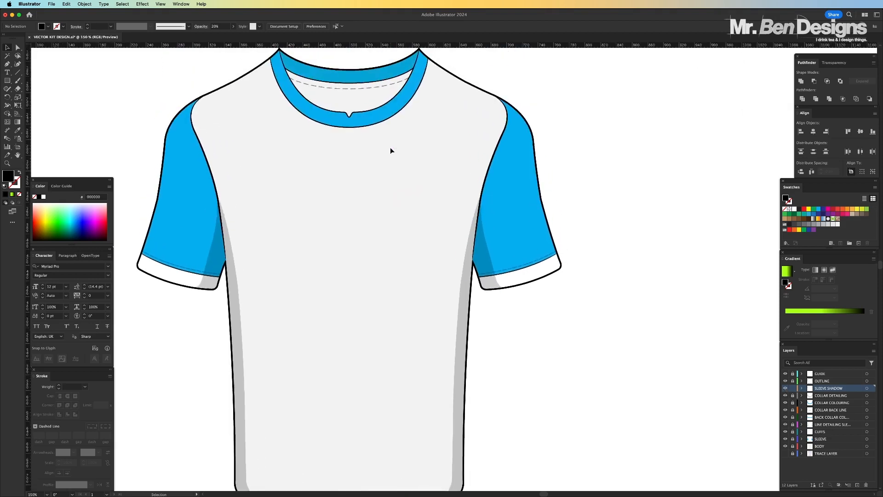
pyautogui.press('super+minus')
pyautogui.press('super+minus')
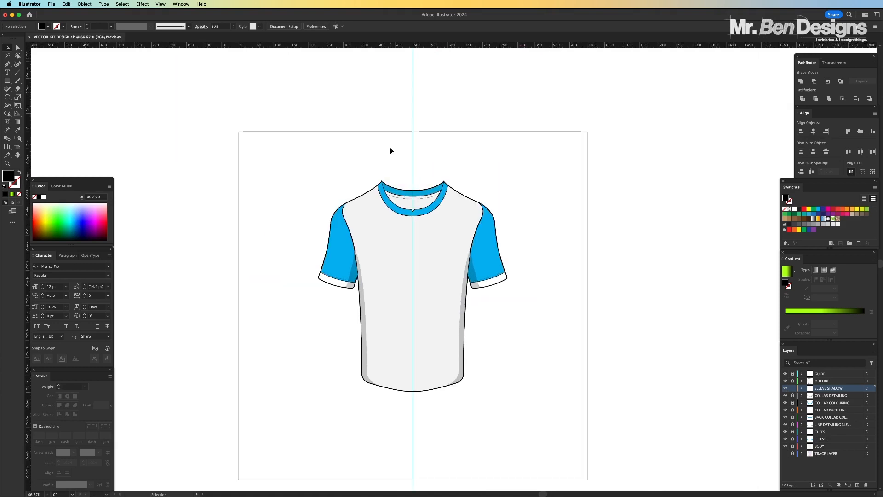
# Show the vertical centre guide through the collar
pyautogui.press('super+equal')
pyautogui.press('super+equal')
pyautogui.press('super+equal')
pyautogui.scroll(4, 391, 151)
pyautogui.press('super+equal')
pyautogui.press('super+equal')
pyautogui.scroll(5, 390, 151)
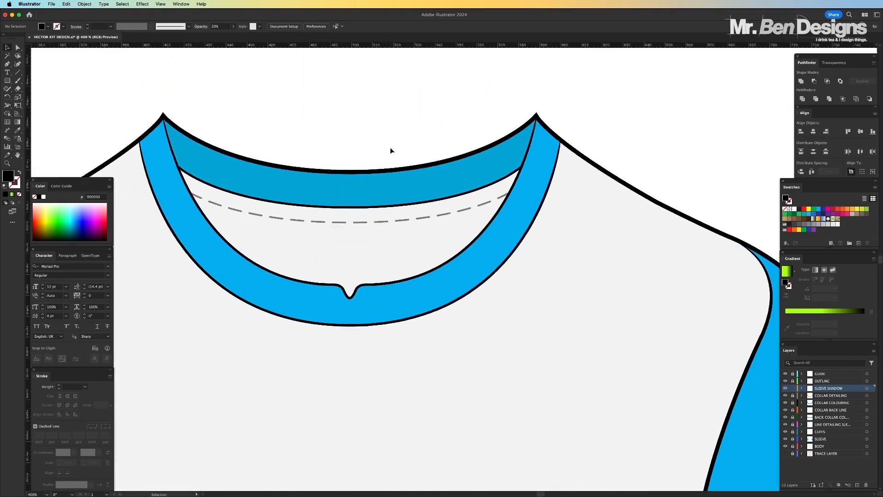
pyautogui.press('super+semicolon')
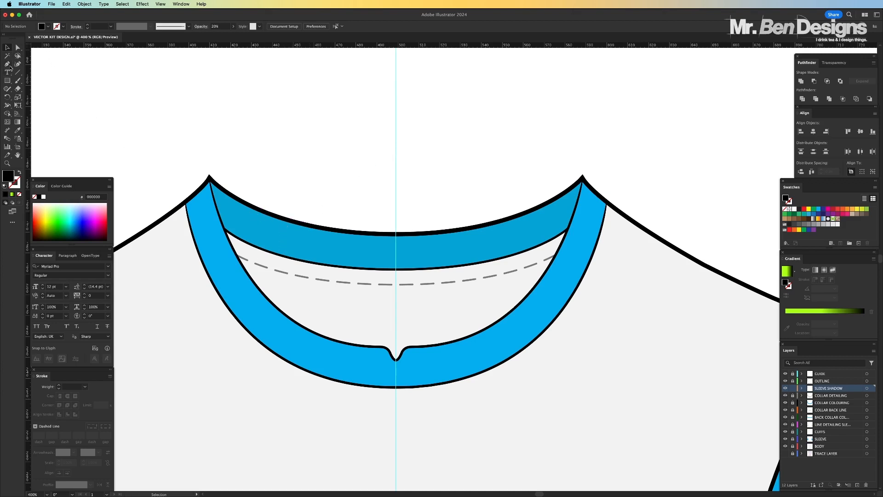
# Draw a closed black Pen shape inside the collar's left side, following the back neckline and front collar edge with a curved inner side
pyautogui.click(9, 65)
pyautogui.press('super+equal')
pyautogui.hscroll(-2, 250, 170)
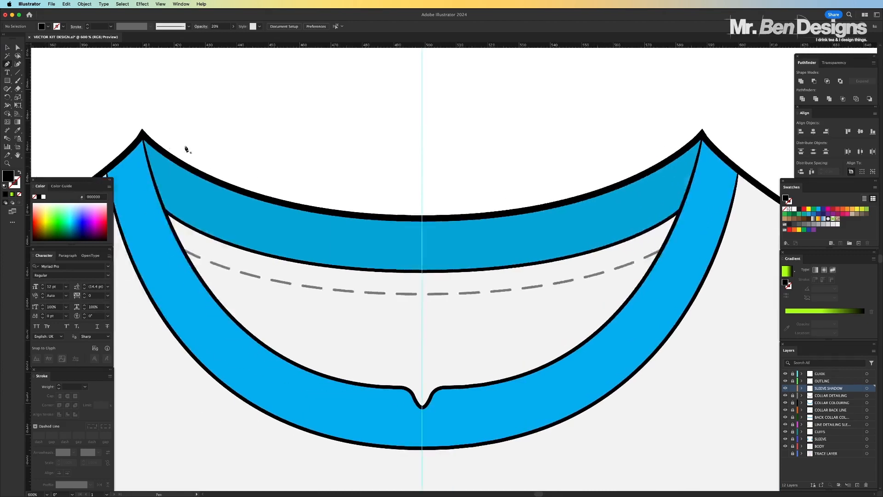
pyautogui.click(141, 134)
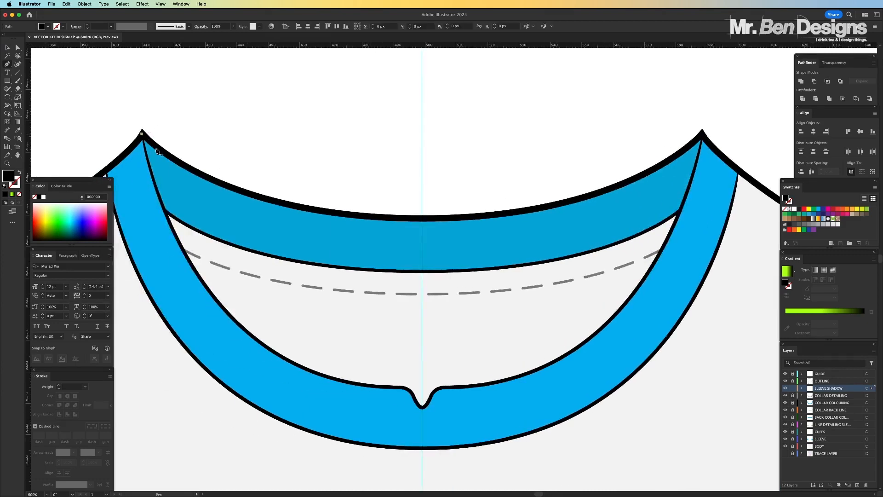
pyautogui.moveTo(302, 208); pyautogui.dragTo(390, 219)
pyautogui.click(302, 208)
pyautogui.scroll(-4, 302, 208)
pyautogui.moveTo(298, 283); pyautogui.dragTo(382, 382)
pyautogui.scroll(9, 221, 203)
pyautogui.moveTo(202, 267); pyautogui.dragTo(161, 72)
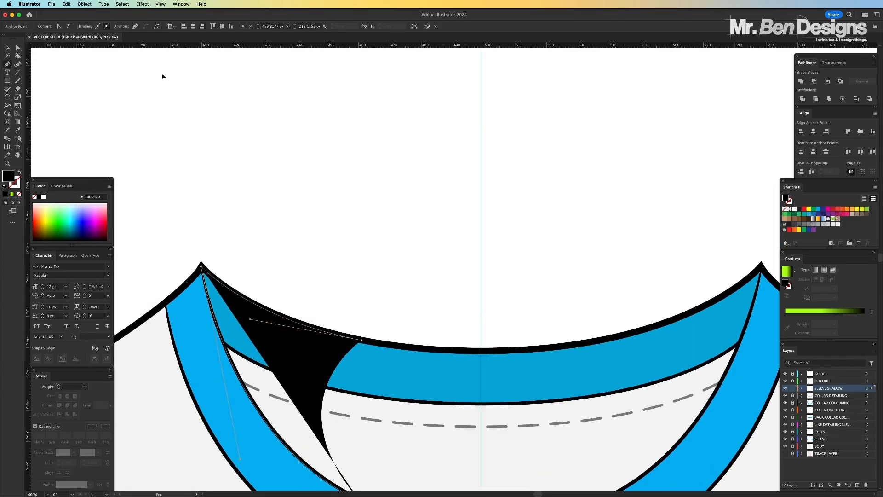
# Set the left inner-collar shadow's opacity to 33% and deselect the shape
pyautogui.scroll(-4, 162, 73)
pyautogui.press('v')
pyautogui.click(216, 26)
pyautogui.write('33')
pyautogui.click(375, 116)
pyautogui.press('super+minus')
pyautogui.click(345, 253)
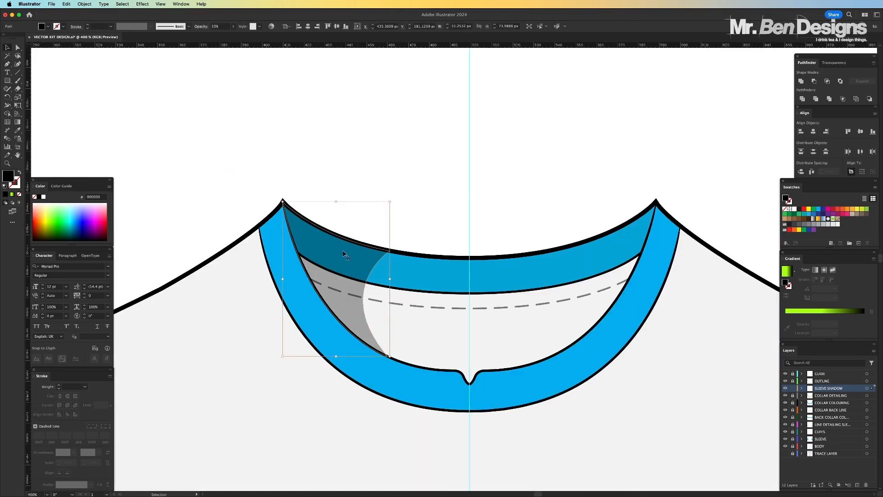
pyautogui.click(271, 65)
pyautogui.press('super+minus')
pyautogui.press('super+minus')
pyautogui.press('super+minus')
pyautogui.press('super+minus')
pyautogui.press('super+minus')
pyautogui.press('super+minus')
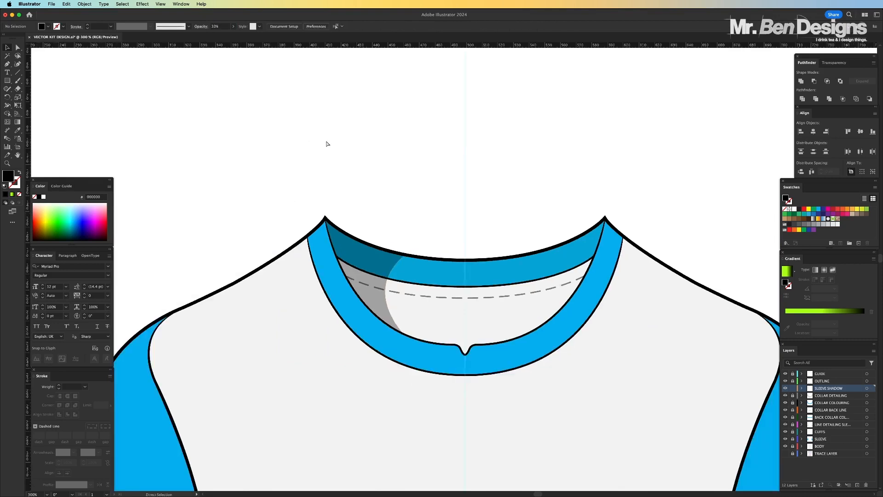
# Duplicate the left inner-collar shadow, reflect the copy across the vertical axis and place it against the collar's right side
pyautogui.press('super+plus')
pyautogui.press('super+plus')
pyautogui.press('super+plus')
pyautogui.press('super+plus')
pyautogui.press('super+plus')
pyautogui.press('super+plus')
pyautogui.press('super+plus')
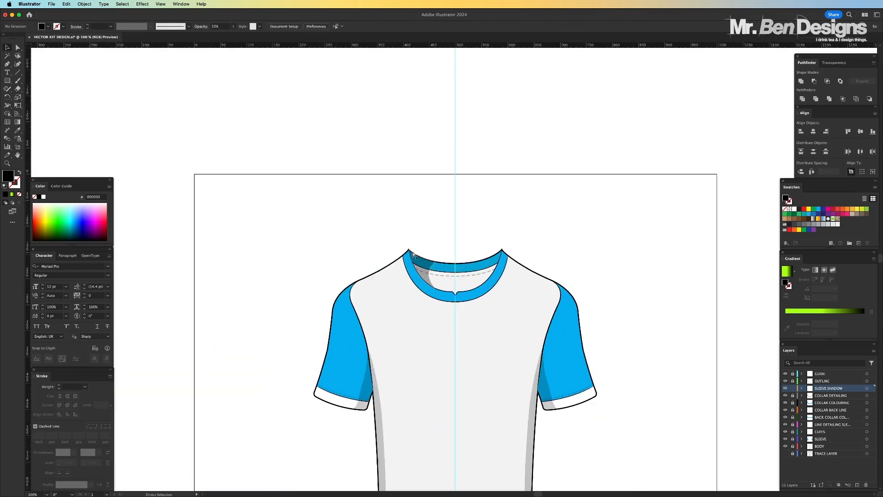
pyautogui.click(297, 261)
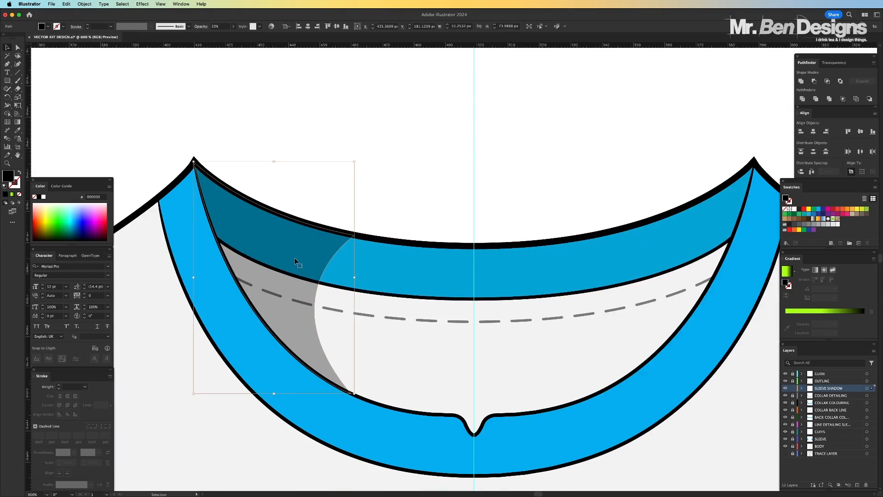
pyautogui.press('super+c')
pyautogui.press('super+f')
pyautogui.click(84, 4)
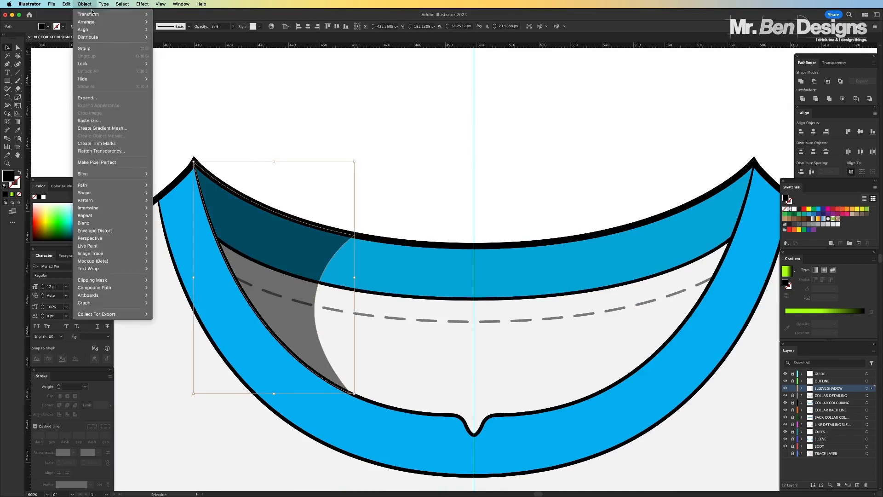
pyautogui.moveTo(101, 15)
pyautogui.click(193, 41)
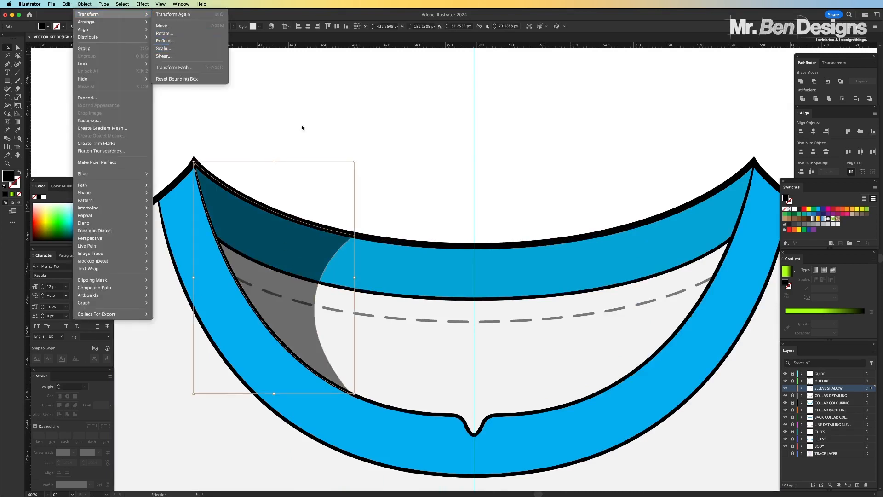
pyautogui.click(493, 331)
pyautogui.moveTo(265, 243); pyautogui.dragTo(665, 243)
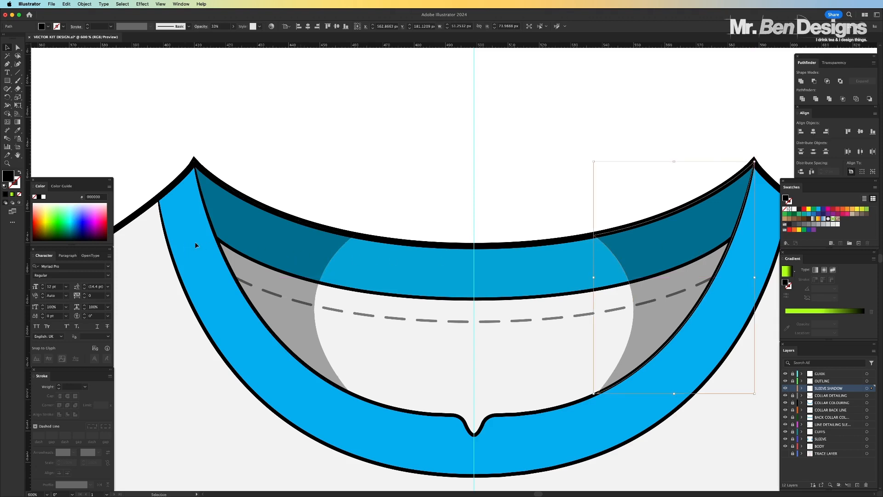
# Fine-position both inner-collar shadows together as a temporary group, ungroup them and deselect
pyautogui.keyDown('shift'); pyautogui.click(270, 232); pyautogui.keyUp('shift')
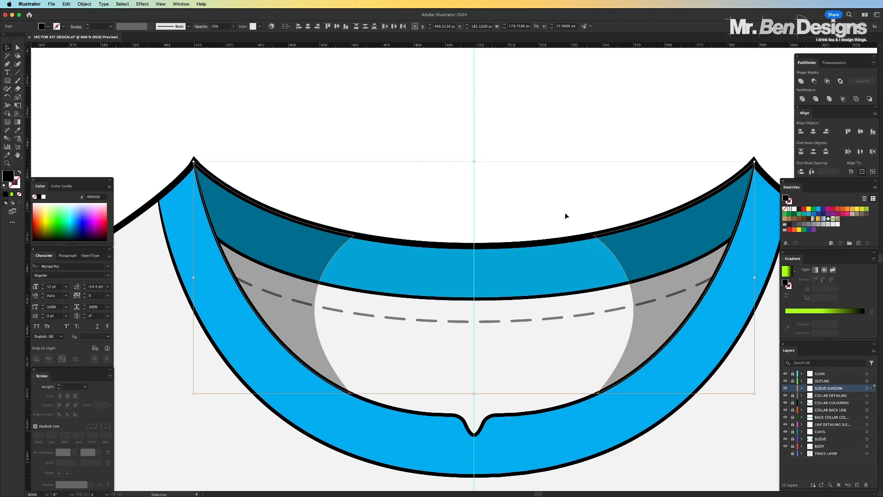
pyautogui.press('a')
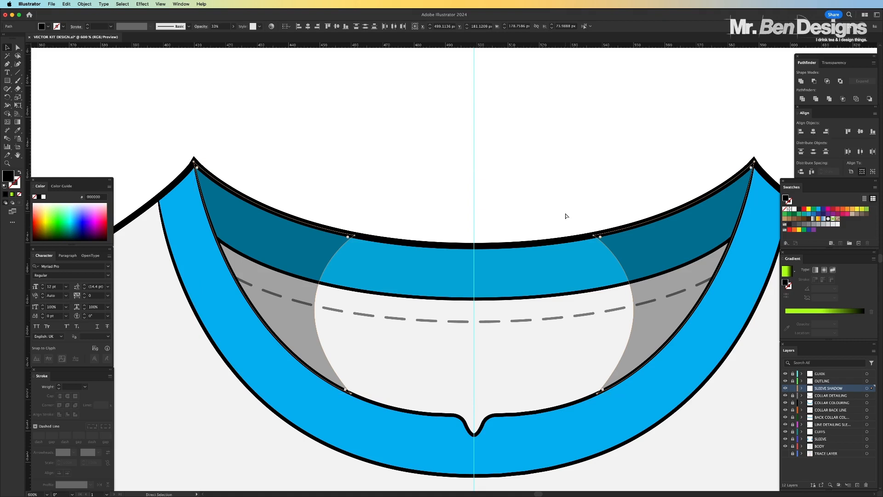
pyautogui.press('super+g')
pyautogui.keyDown('shift'); pyautogui.click(622, 240); pyautogui.keyUp('shift')
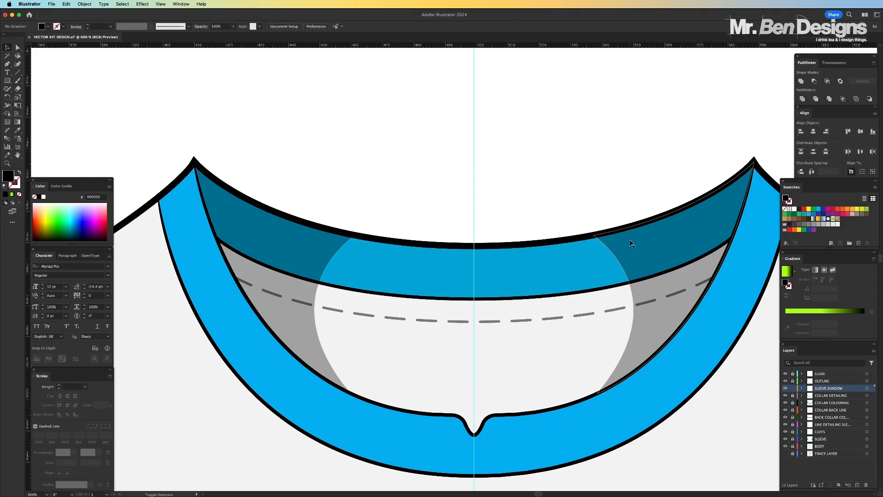
pyautogui.moveTo(631, 241)
pyautogui.mouseDown()
pyautogui.moveTo(622, 240)
pyautogui.moveTo(629, 242)
pyautogui.mouseUp()
pyautogui.press('a')
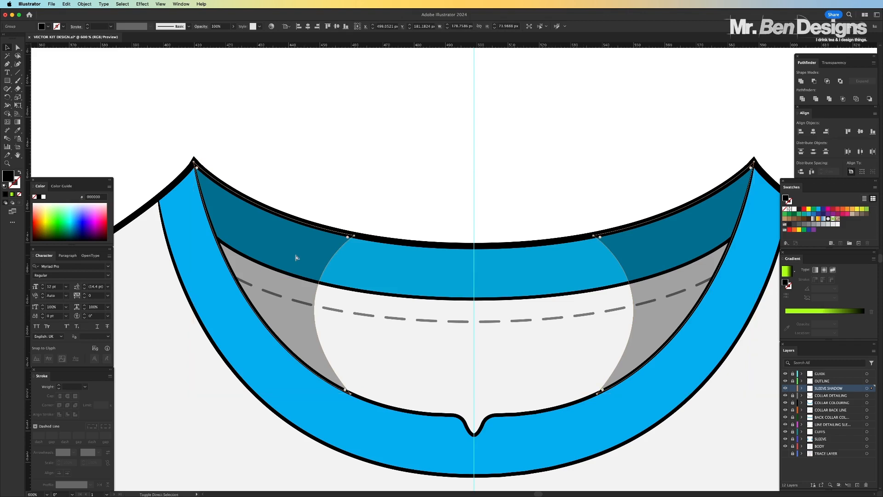
pyautogui.press('super+shift+g')
pyautogui.click(377, 142)
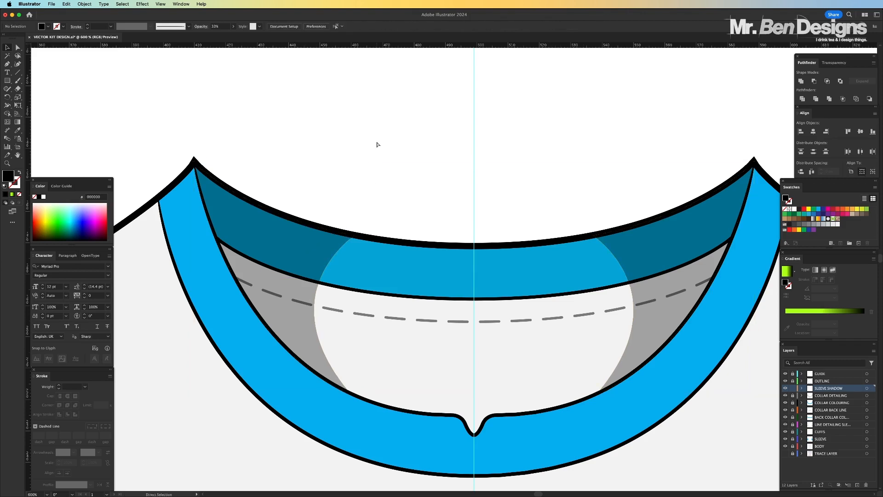
pyautogui.press('super+minus')
pyautogui.press('super+minus')
pyautogui.press('super+minus')
pyautogui.press('super+minus')
pyautogui.press('super+minus')
pyautogui.press('super+minus')
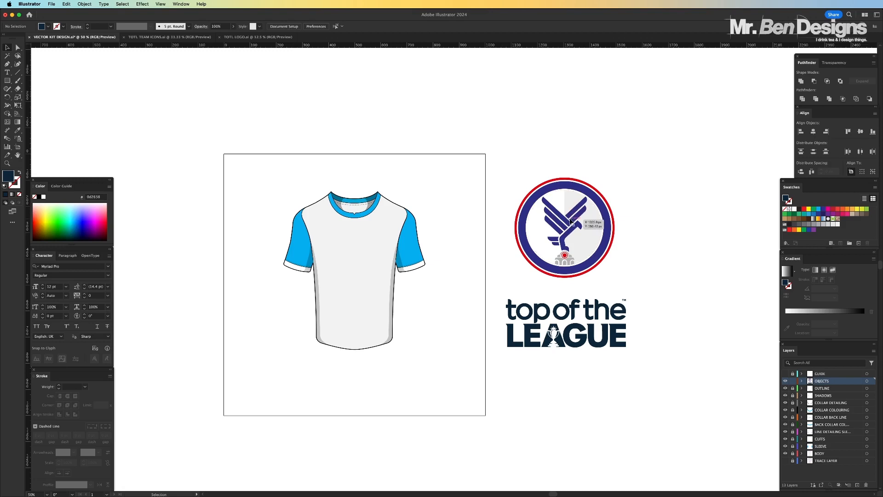
# Place the round bird crest on the right-hand side of the shirt's chest and scale it down proportionally to about 86 px
pyautogui.moveTo(570, 221); pyautogui.dragTo(381, 264)
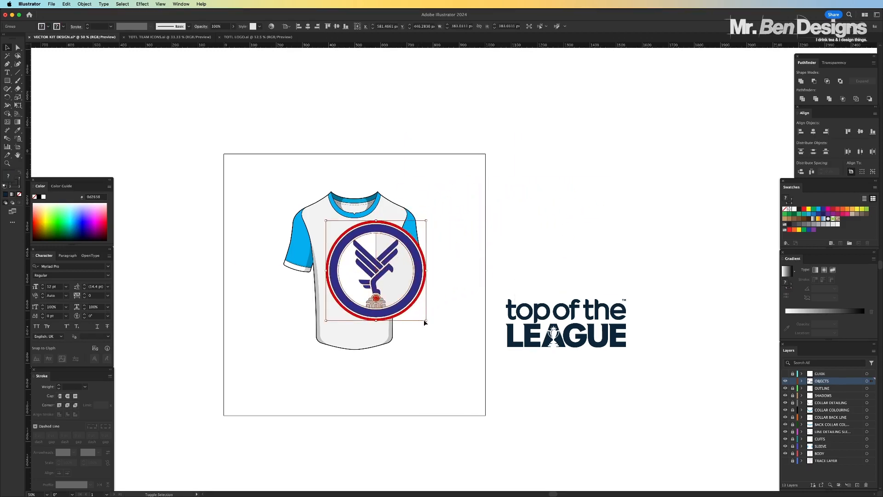
pyautogui.moveTo(424, 322); pyautogui.dragTo(379, 235)
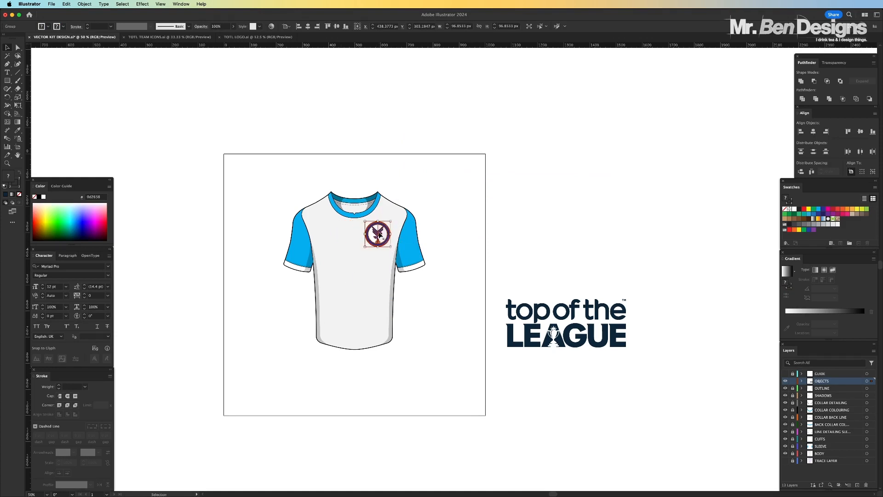
pyautogui.hotkey('ctrl', '=')
pyautogui.hotkey('ctrl', '=')
pyautogui.hotkey('ctrl', '=')
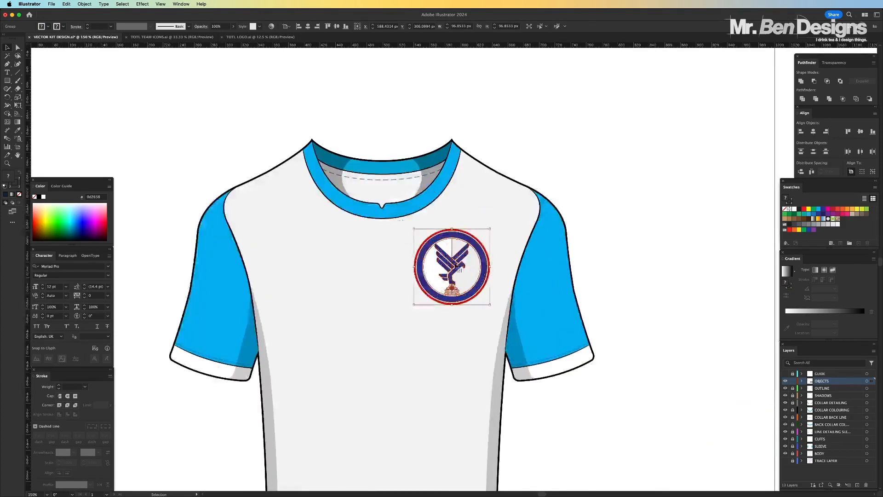
pyautogui.moveTo(493, 308); pyautogui.dragTo(472, 289)
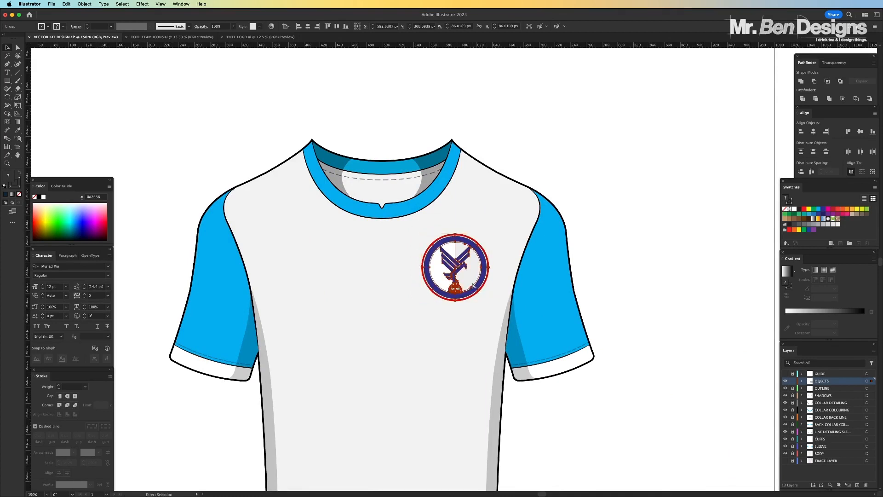
# Nudge the crest slightly towards the shirt's centre and deselect it
pyautogui.hotkey('ctrl', '-')
pyautogui.hotkey('ctrl', '-')
pyautogui.click(544, 242)
pyautogui.press('super+equal')
pyautogui.press('super+equal')
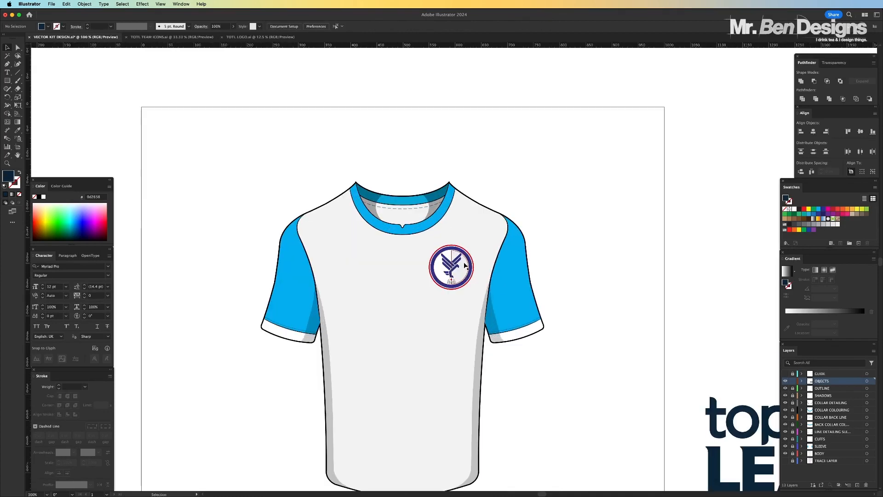
pyautogui.moveTo(464, 264); pyautogui.dragTo(462, 265)
pyautogui.click(585, 244)
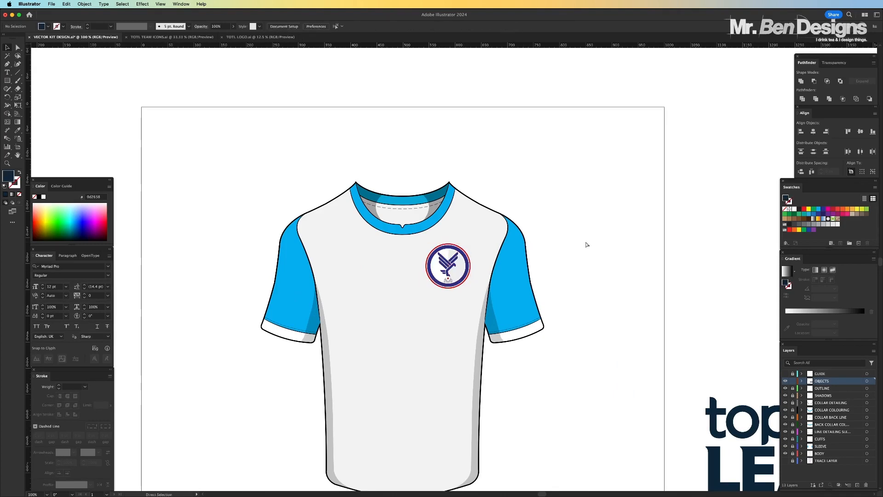
# Move the "top of the LEAGUE" logo to the middle of the shirt's chest and scale it down to about 174 px wide
pyautogui.press('super+minus')
pyautogui.press('super+minus')
pyautogui.moveTo(645, 347); pyautogui.dragTo(433, 302)
pyautogui.moveTo(427, 337); pyautogui.dragTo(438, 293)
pyautogui.press('super+equal')
pyautogui.press('super+equal')
pyautogui.press('super+equal')
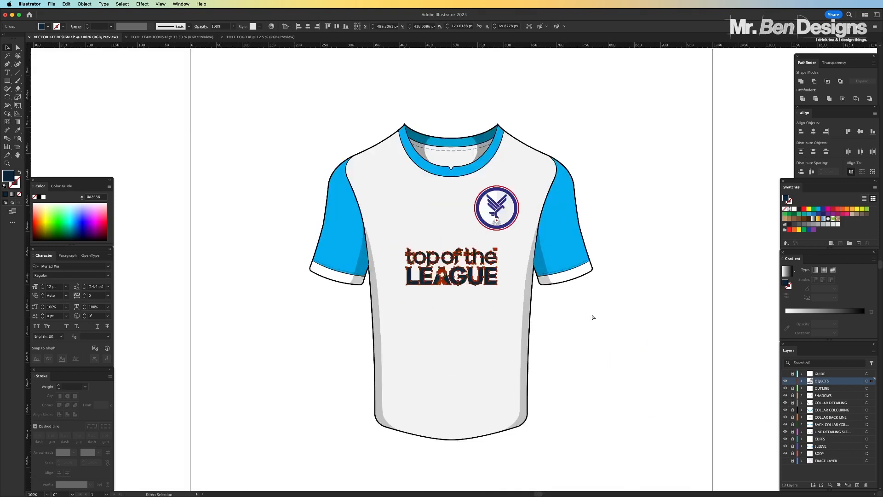
# Show the vertical centre guide, enlarge the "top of the LEAGUE" logo slightly about its centre and deselect it
pyautogui.click(786, 373)
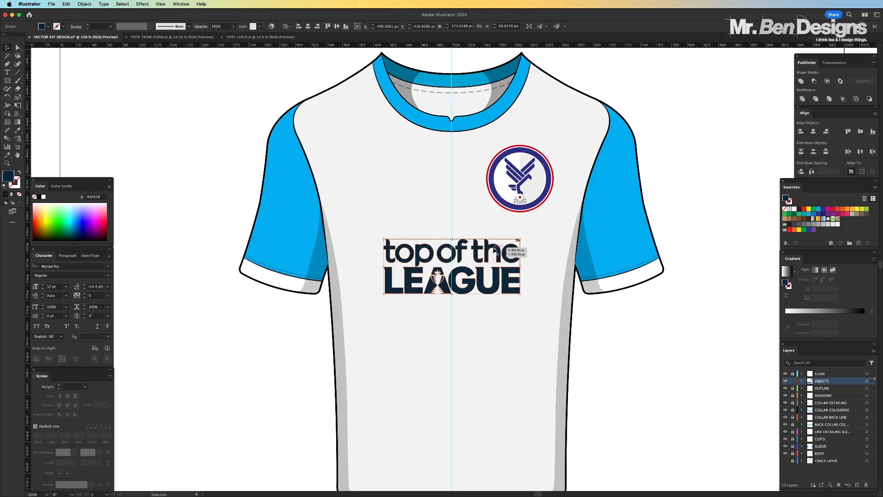
pyautogui.press('super+minus')
pyautogui.press('super+minus')
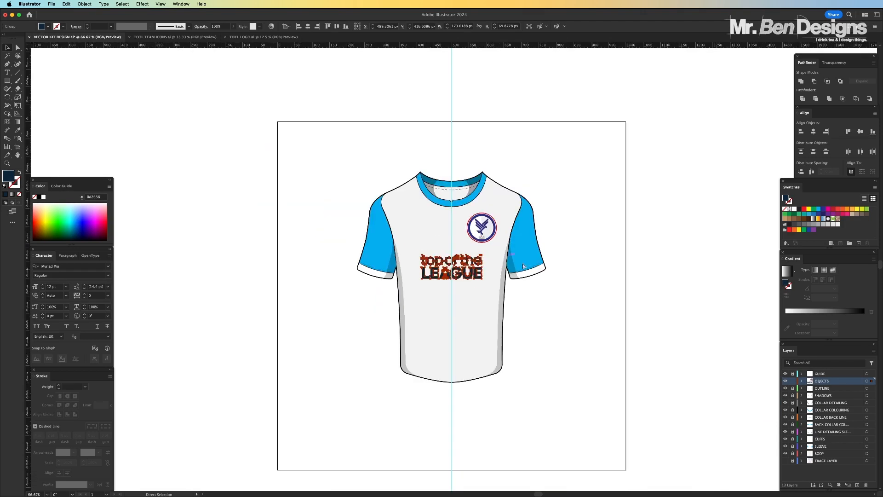
pyautogui.press('super+equal')
pyautogui.press('super+equal')
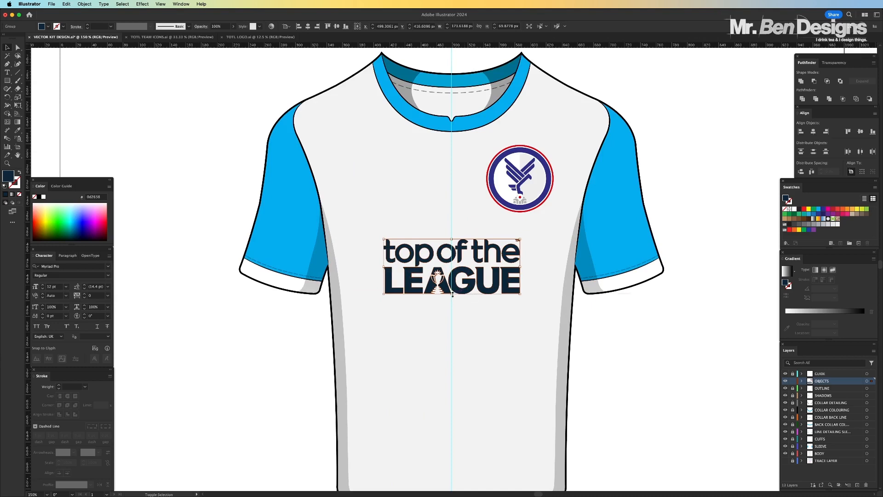
pyautogui.moveTo(452, 294); pyautogui.dragTo(453, 301)
pyautogui.press('a')
pyautogui.press('super+minus')
pyautogui.press('super+minus')
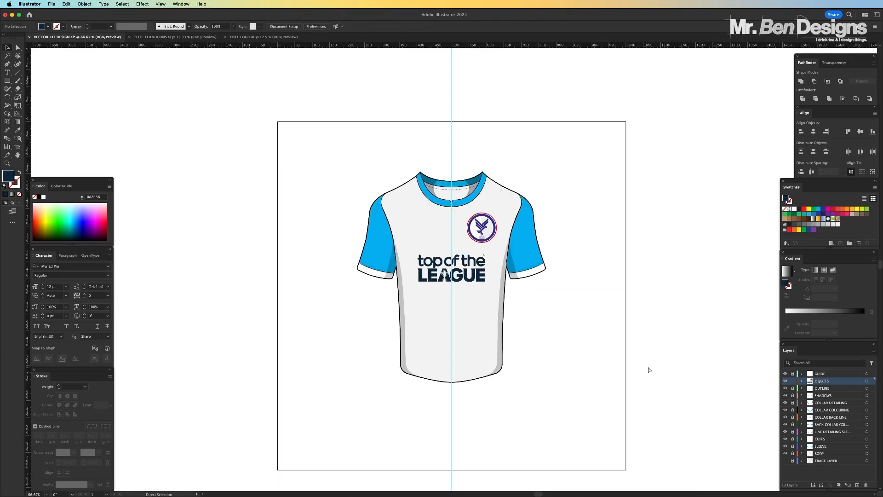
# Hide the vertical centre guide and check the shirt with its crest and sponsor logo
pyautogui.press('v')
pyautogui.click(785, 373)
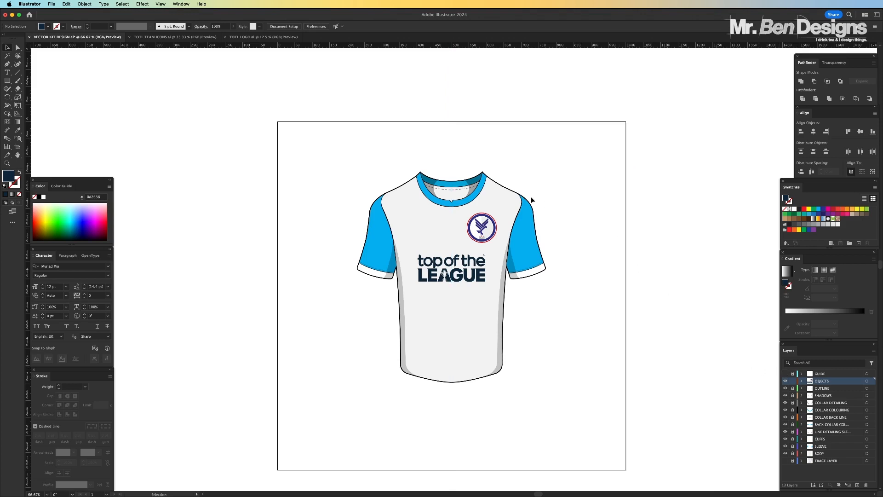
pyautogui.press('super+equal')
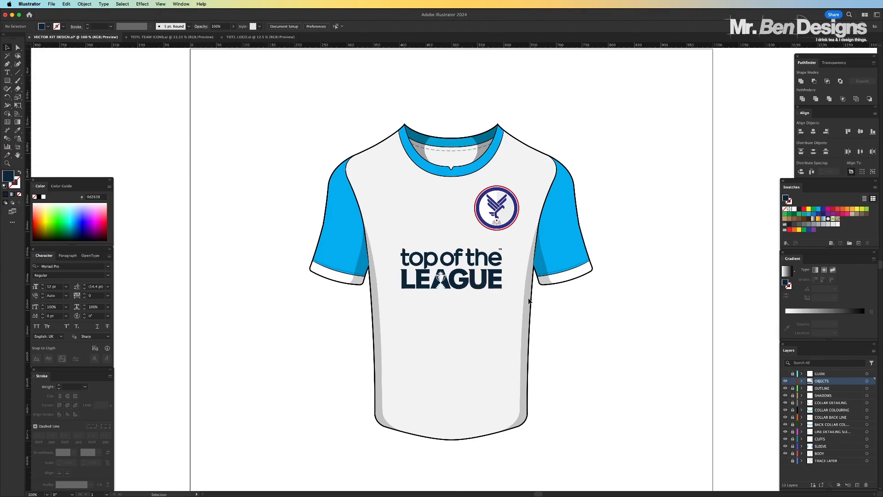
pyautogui.press('super+equal')
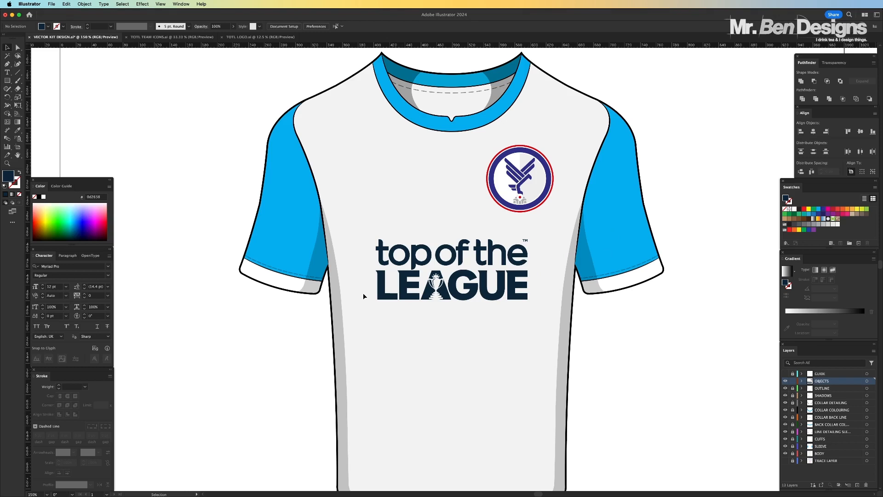
pyautogui.press('super+minus')
pyautogui.press('super+minus')
pyautogui.press('super+minus')
pyautogui.press('super+equal')
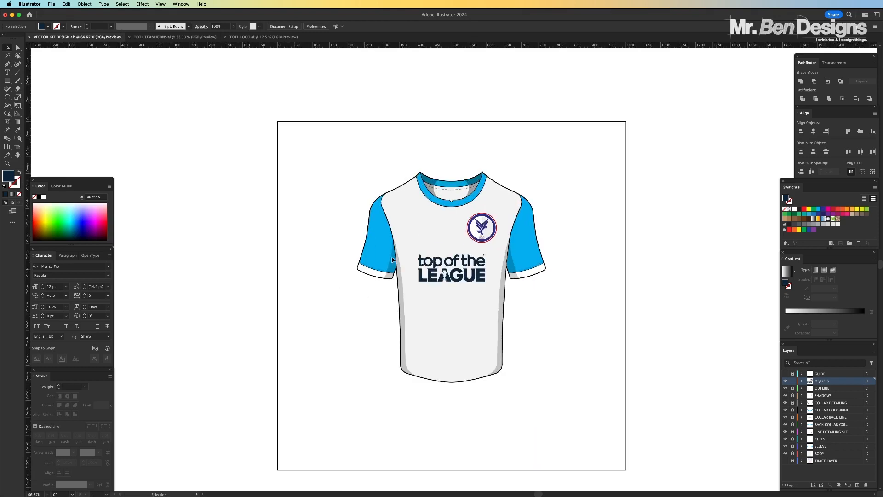
# Scale the chest crest down proportionally about its centre to about 71 px and deselect it
pyautogui.click(481, 227)
pyautogui.moveTo(497, 242); pyautogui.dragTo(490, 235)
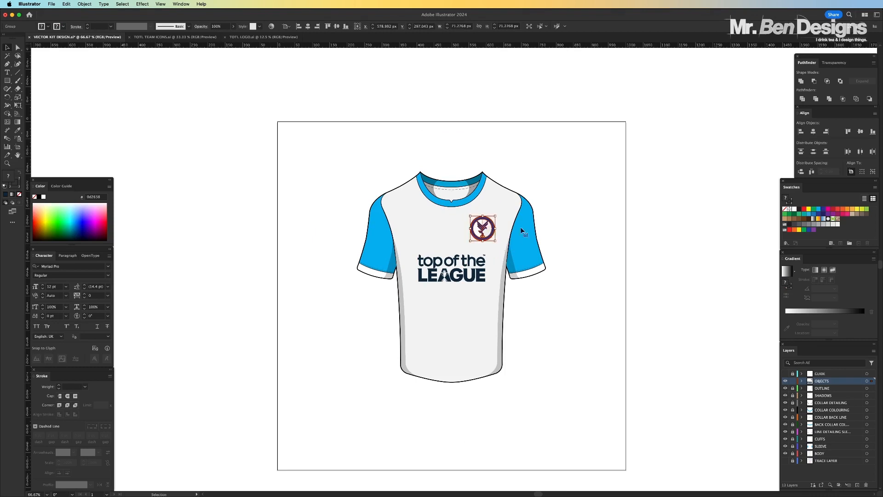
pyautogui.click(617, 212)
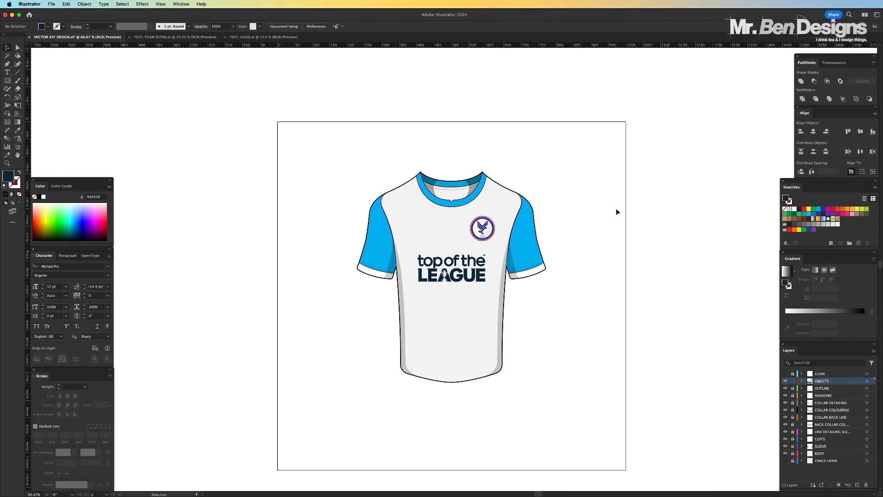
pyautogui.press('super+equal')
pyautogui.press('super+equal')
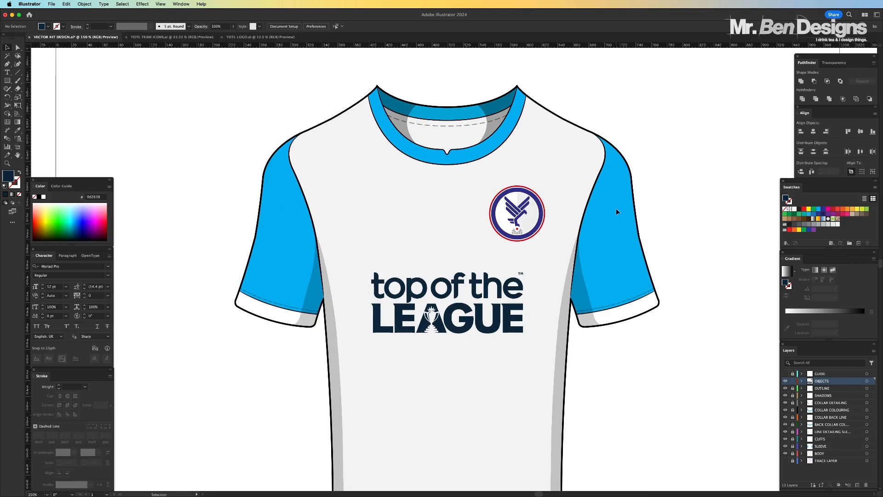
pyautogui.press('super+minus')
pyautogui.press('super+minus')
pyautogui.press('super+minus')
pyautogui.press('super+1')
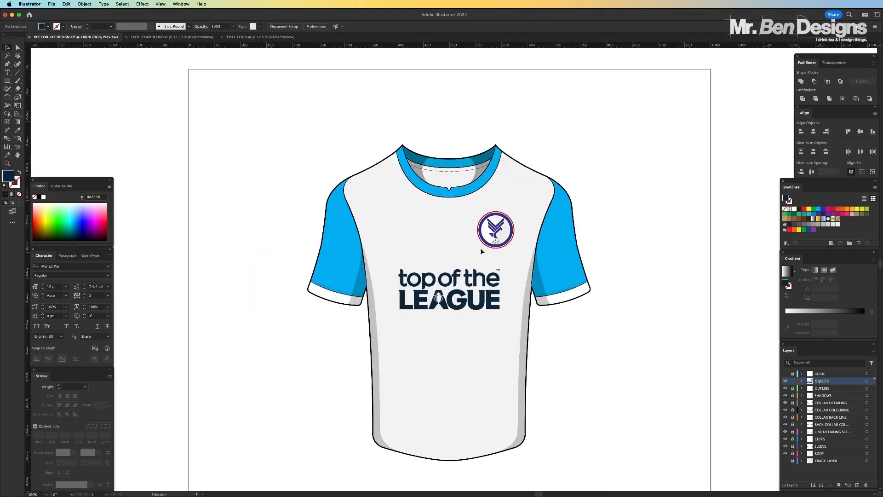
# Apply an Arc envelope warp to the "top of the LEAGUE" logo with a horizontal bend of -4%
pyautogui.hscroll(3, 504, 274)
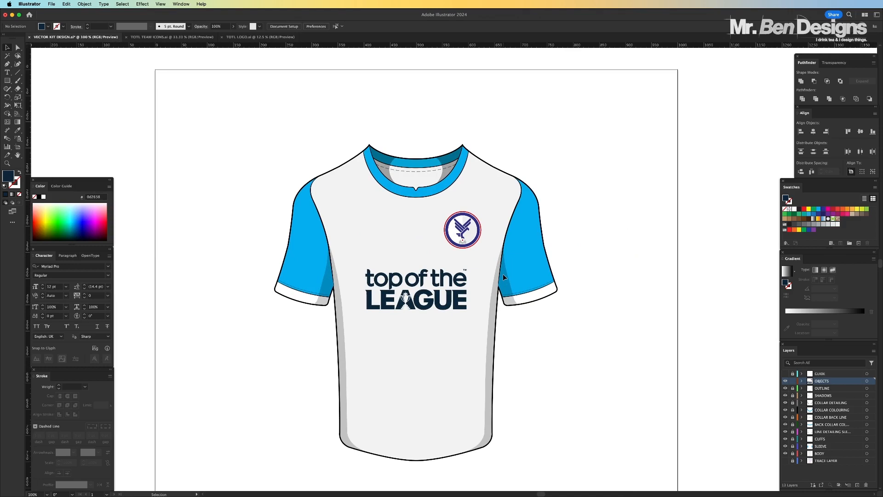
pyautogui.press('super+minus')
pyautogui.press('super+equal')
pyautogui.press('super+equal')
pyautogui.press('super+equal')
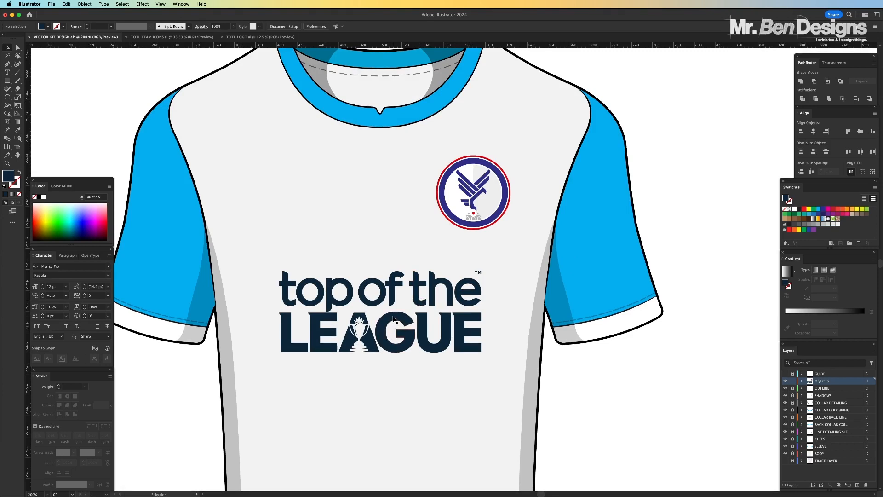
pyautogui.click(393, 318)
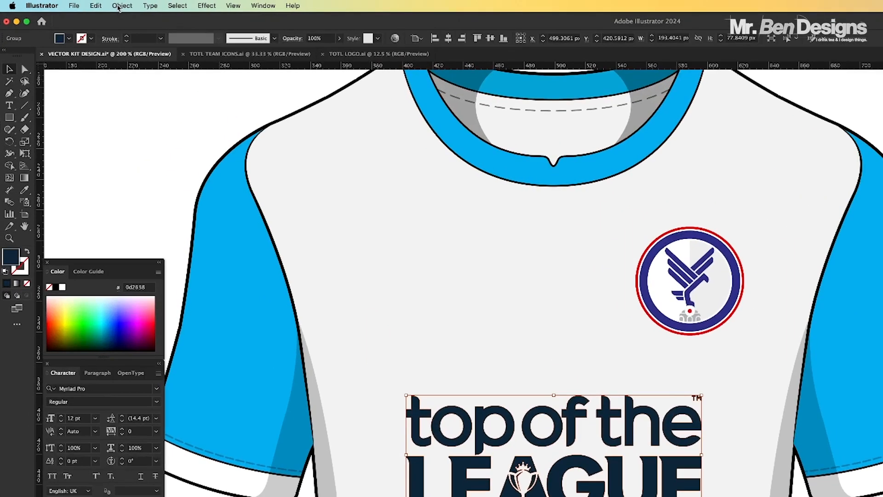
pyautogui.click(122, 6)
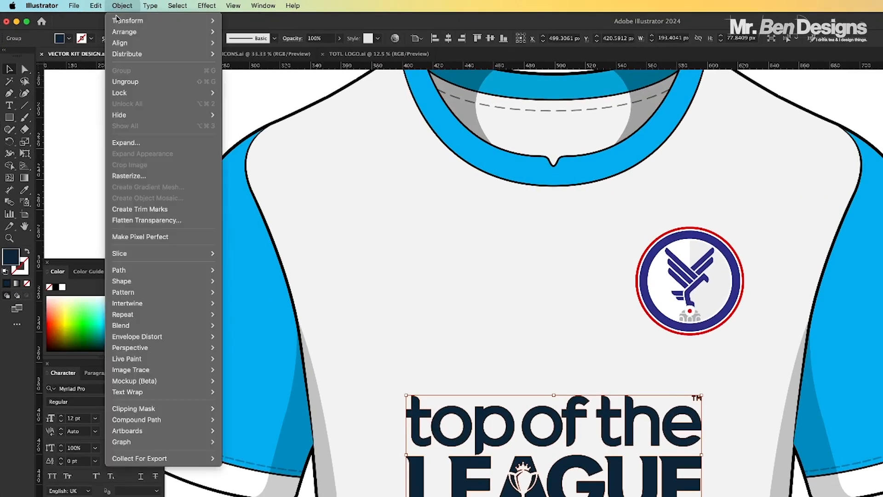
pyautogui.moveTo(136, 338)
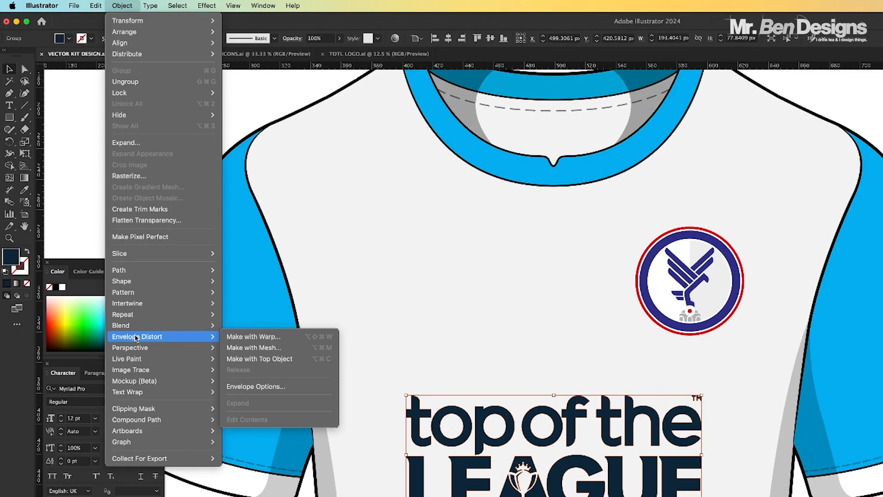
pyautogui.click(270, 337)
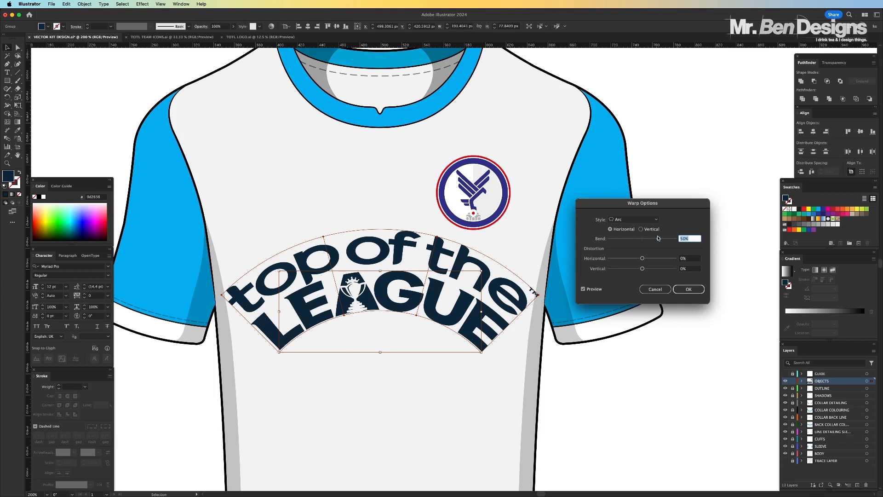
pyautogui.moveTo(659, 239); pyautogui.dragTo(641, 240)
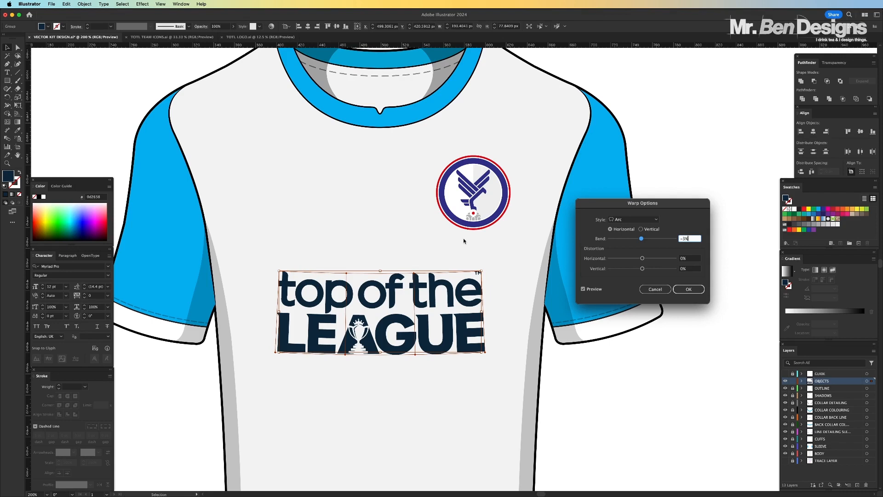
pyautogui.press('Down')
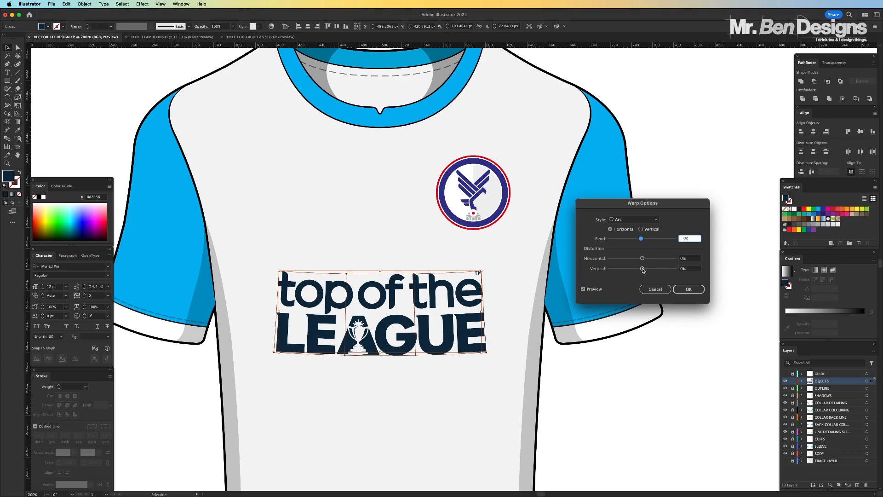
# Set the logo warp's vertical distortion to -6%, apply the warp and deselect the logo
pyautogui.moveTo(643, 270); pyautogui.dragTo(642, 270)
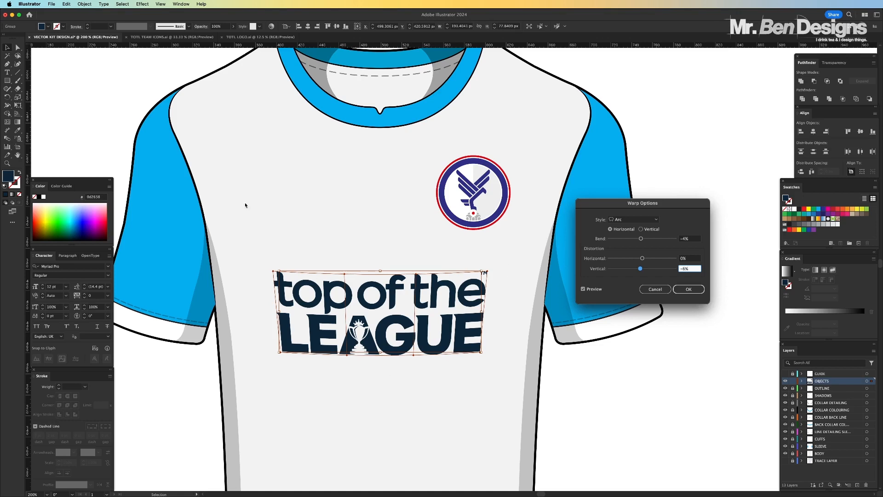
pyautogui.click(688, 289)
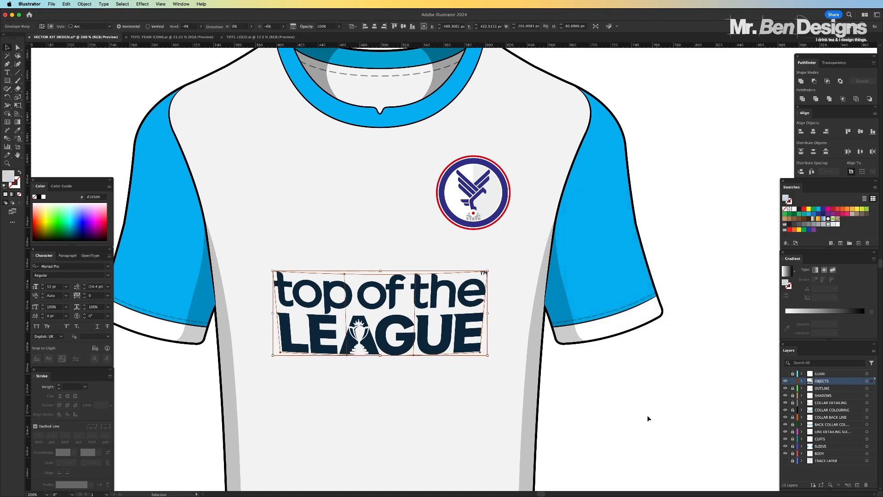
pyautogui.click(647, 414)
# Start an Arc envelope warp on the chest crest and set its bend and vertical distortion to 0%
pyautogui.press('super+minus')
pyautogui.press('super+minus')
pyautogui.press('super+minus')
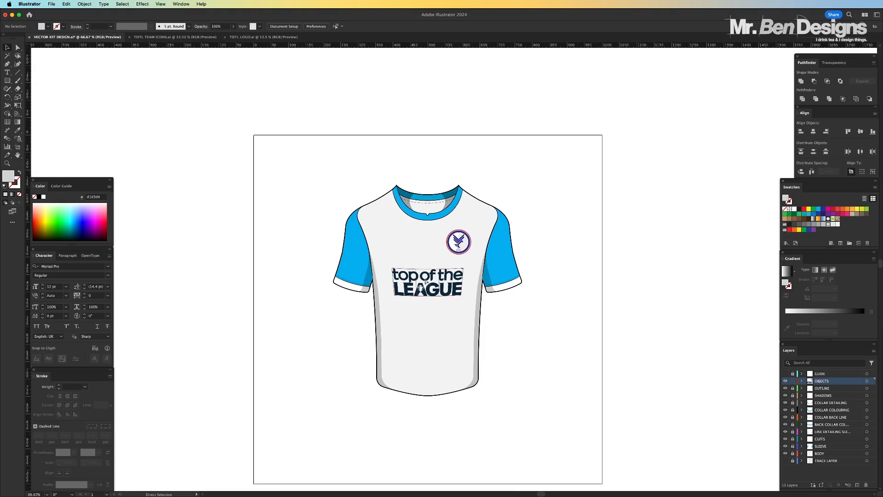
pyautogui.press('v')
pyautogui.press('super+equal')
pyautogui.press('super+equal')
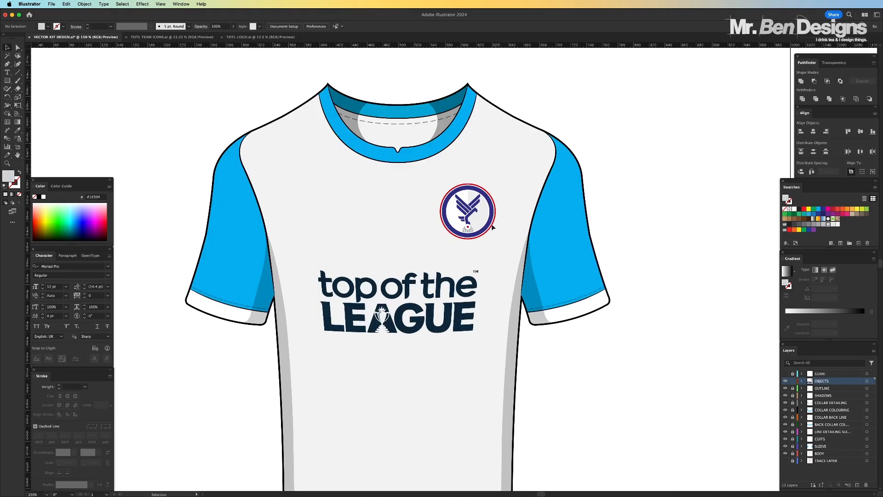
pyautogui.click(489, 220)
pyautogui.press('super+equal')
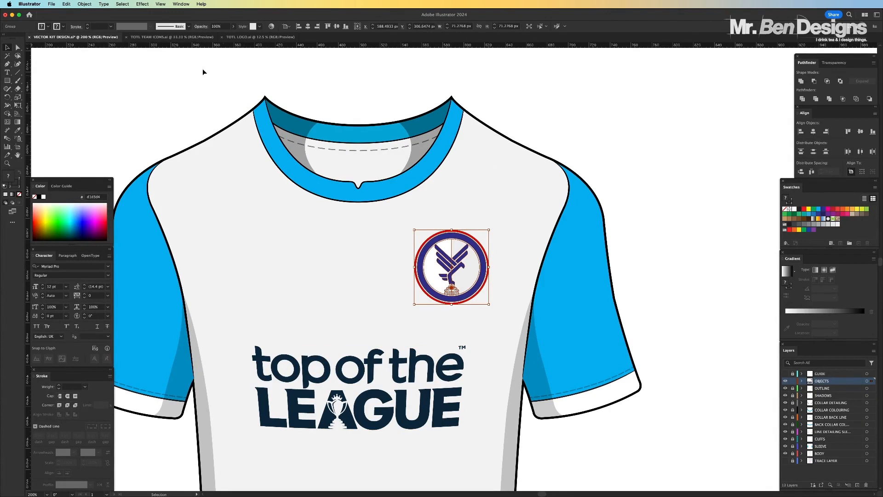
pyautogui.click(84, 4)
pyautogui.moveTo(116, 178)
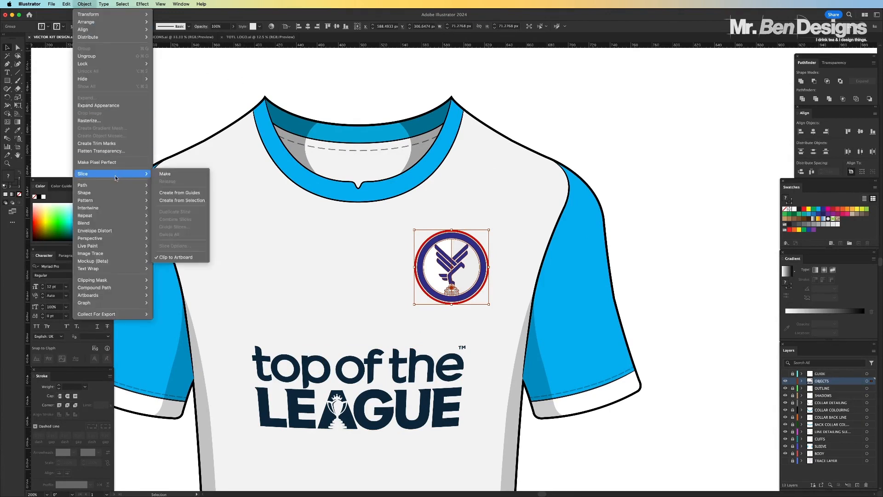
pyautogui.moveTo(115, 231)
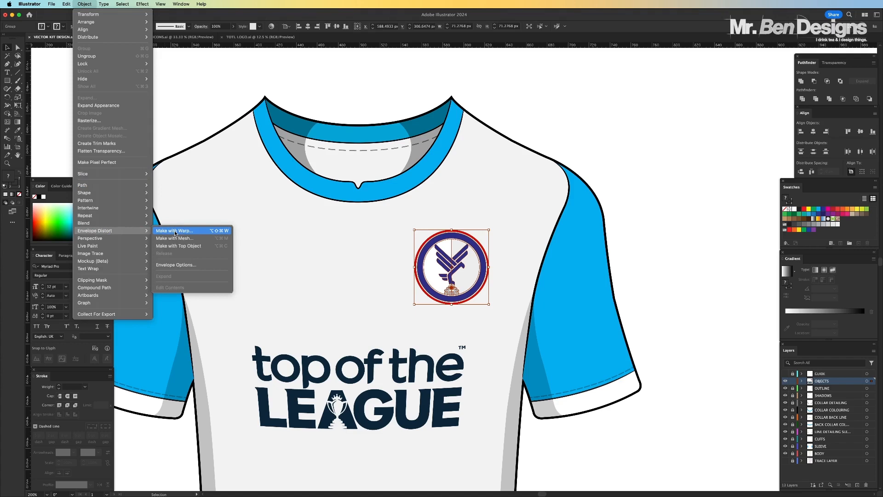
pyautogui.click(175, 231)
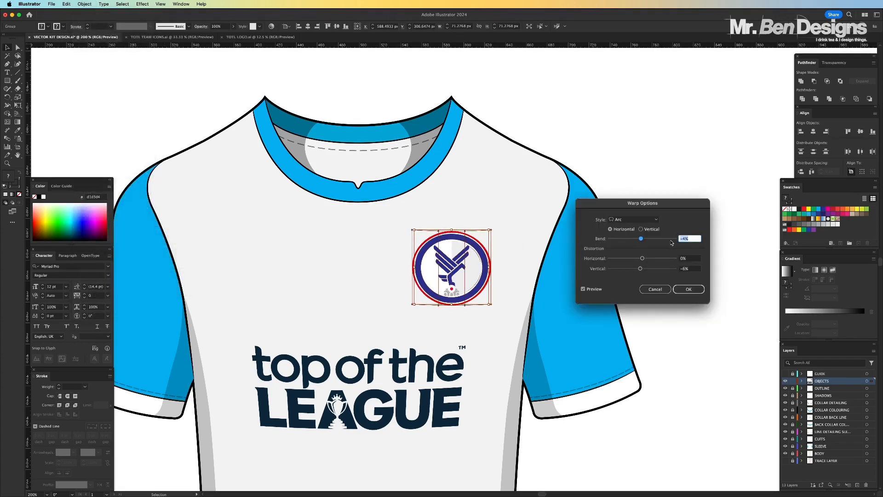
pyautogui.write('0')
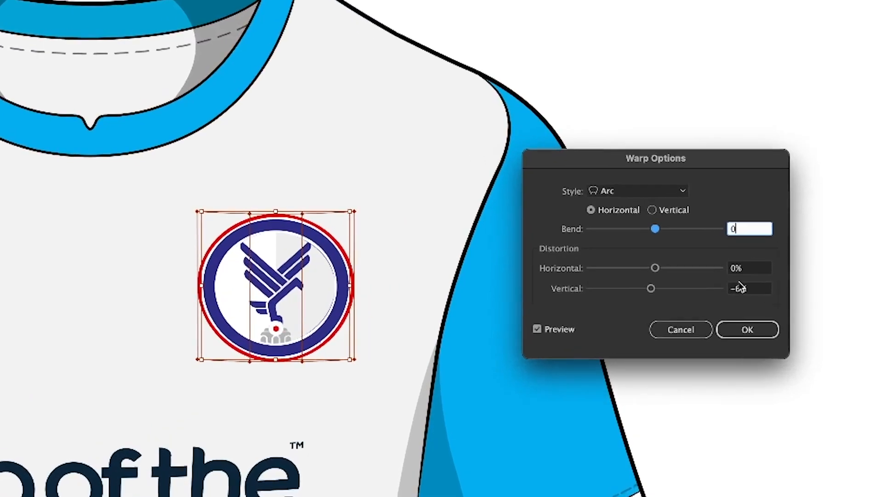
pyautogui.doubleClick(681, 269)
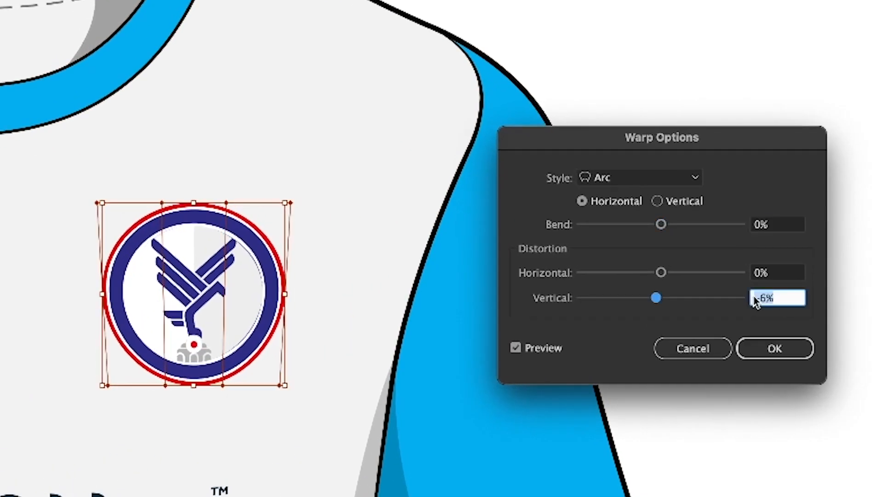
pyautogui.write('0')
# Set the crest warp's horizontal distortion to -3%, apply the warp and deselect the crest
pyautogui.moveTo(662, 272)
pyautogui.mouseDown()
pyautogui.moveTo(674, 276)
pyautogui.moveTo(660, 276)
pyautogui.mouseUp()
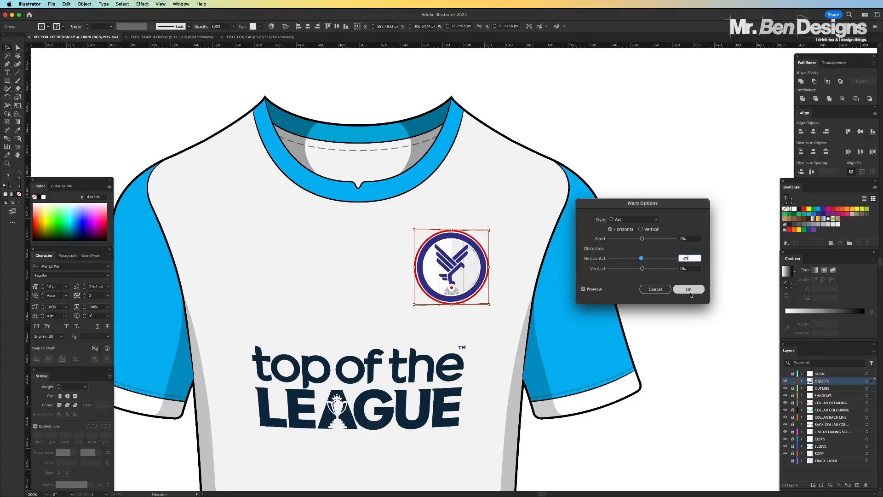
pyautogui.click(690, 289)
pyautogui.click(699, 308)
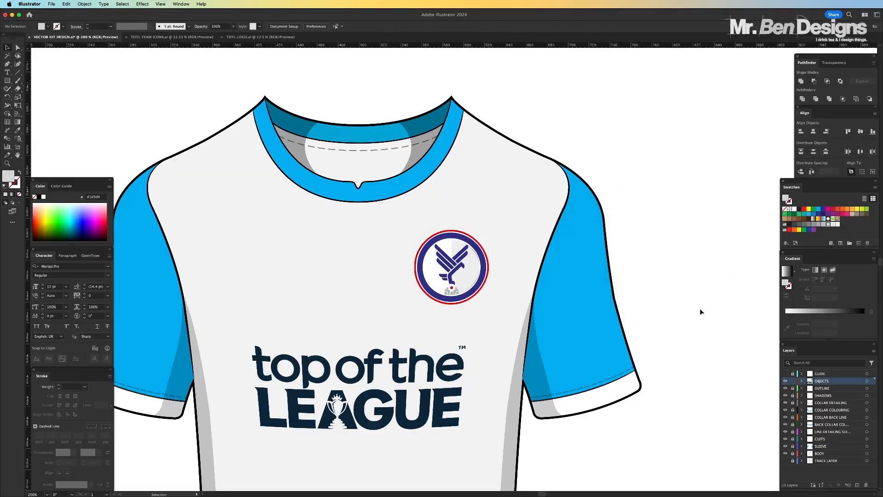
# Examine the warped crest and sponsor logo on the shirt, both close up and with the whole artboard in view
pyautogui.press('super+minus')
pyautogui.press('super+minus')
pyautogui.press('super+minus')
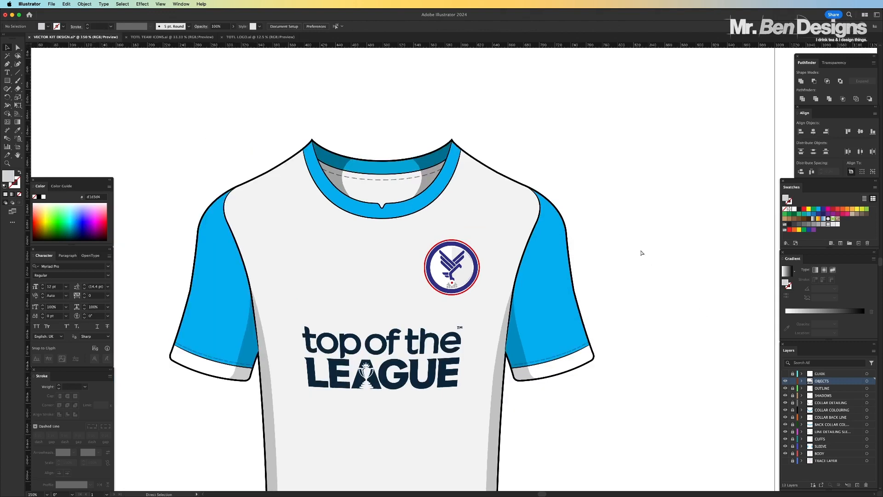
pyautogui.press('super+equal')
pyautogui.press('super+equal')
pyautogui.scroll(-2, 646, 240)
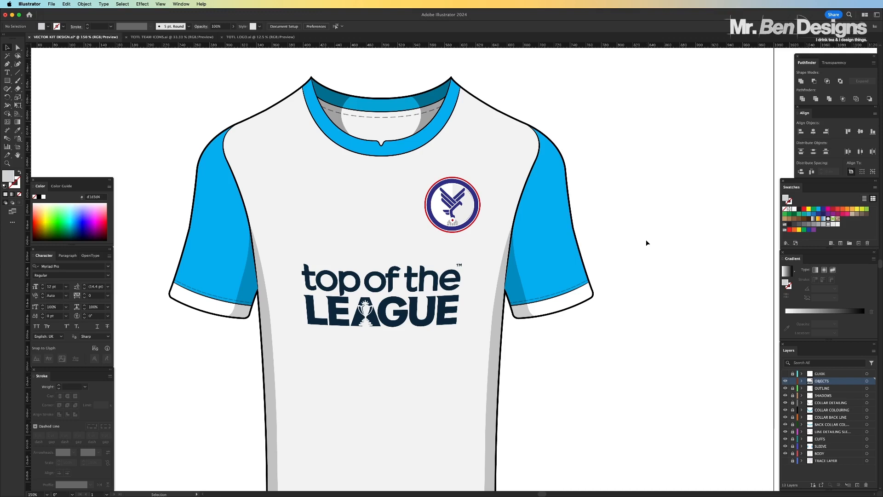
pyautogui.press('super+1')
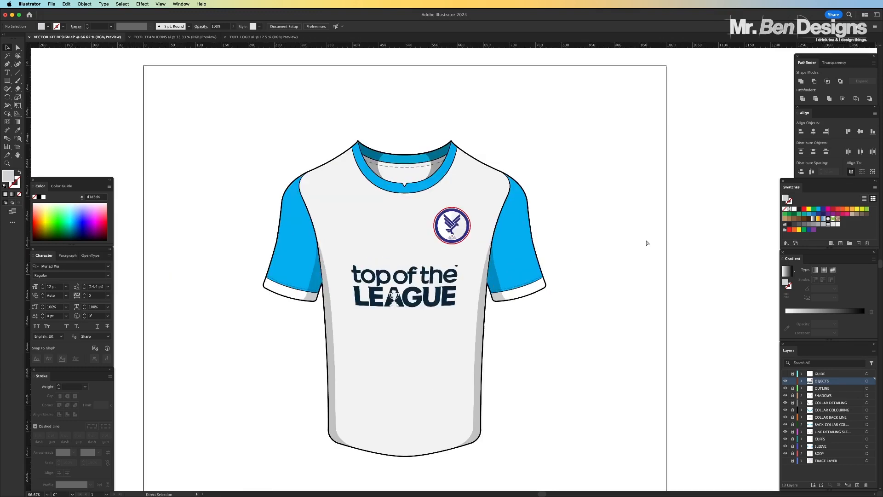
pyautogui.press('super+equal')
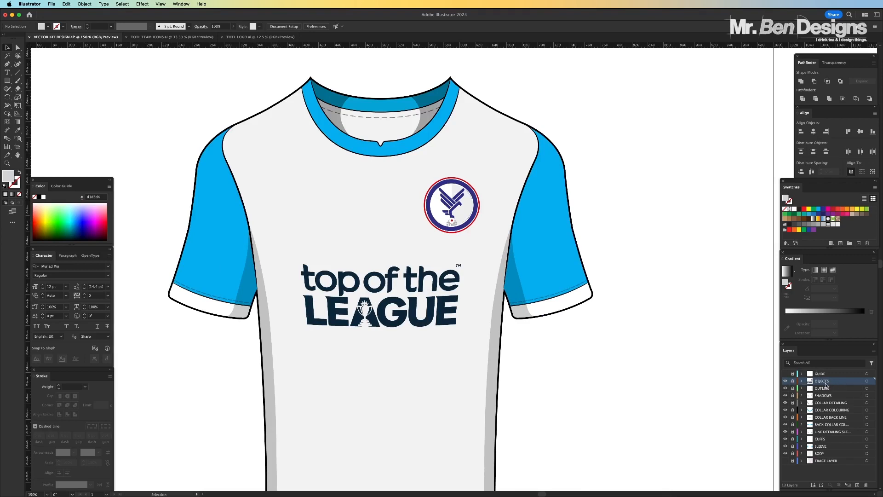
pyautogui.press('super+0')
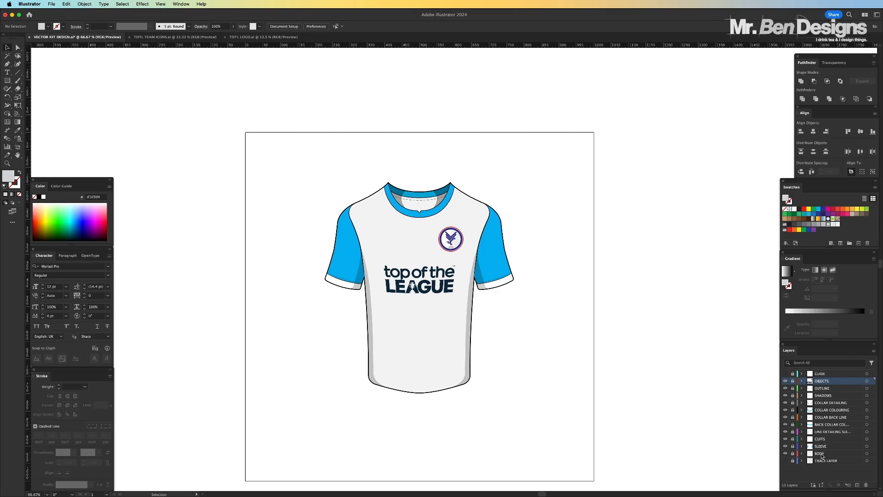
# Add a new layer directly above BODY and draw a tall grey rectangle about 56 by 659 px over the shirt
pyautogui.click(821, 454)
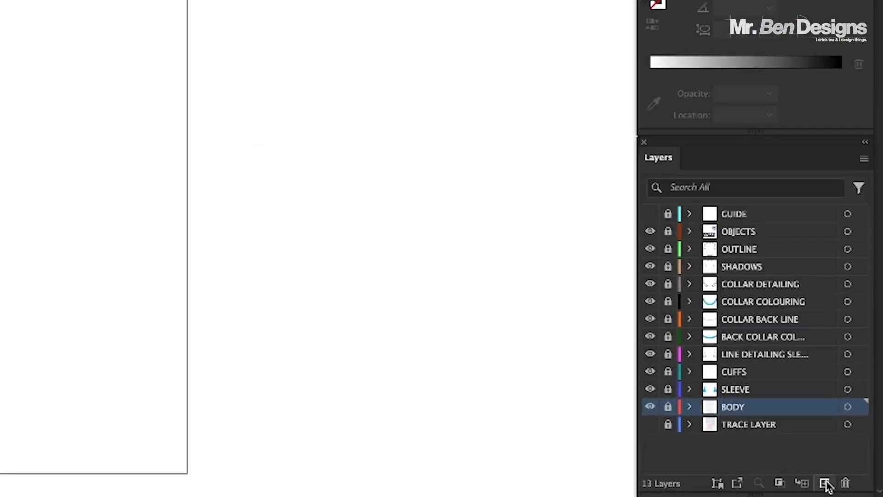
pyautogui.click(825, 483)
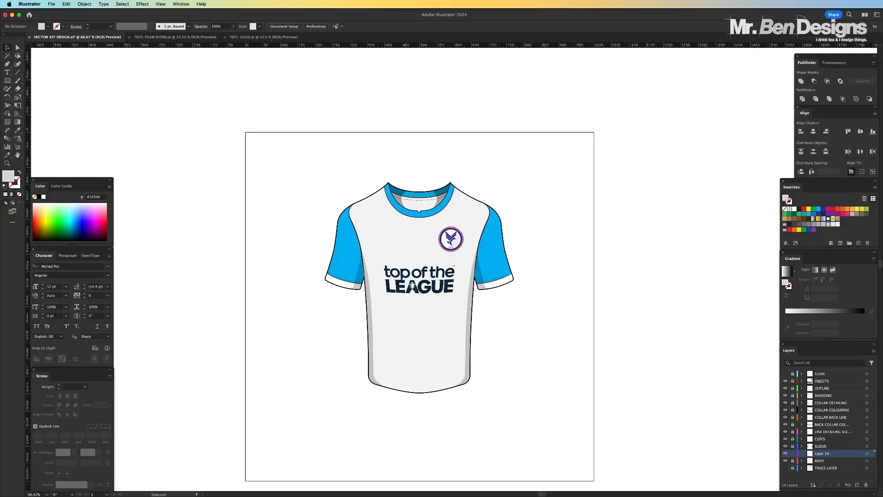
pyautogui.hscroll(-3, 152, 153)
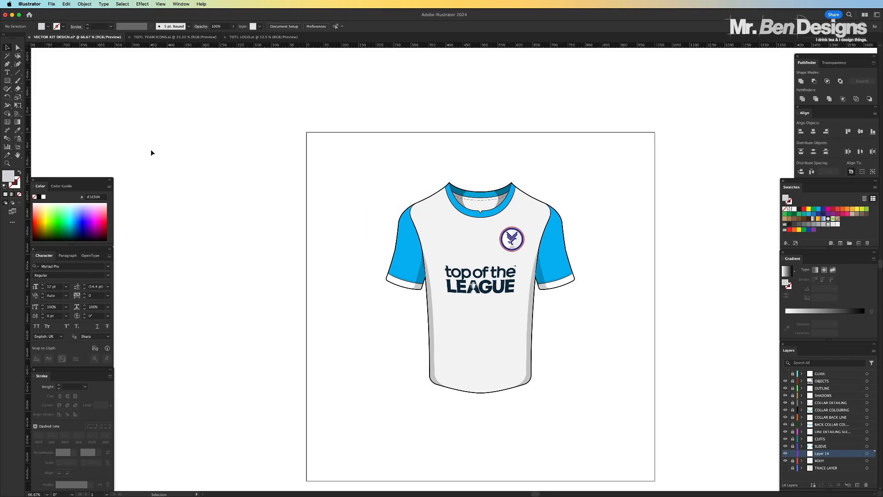
pyautogui.click(7, 80)
pyautogui.hscroll(-5, 261, 210)
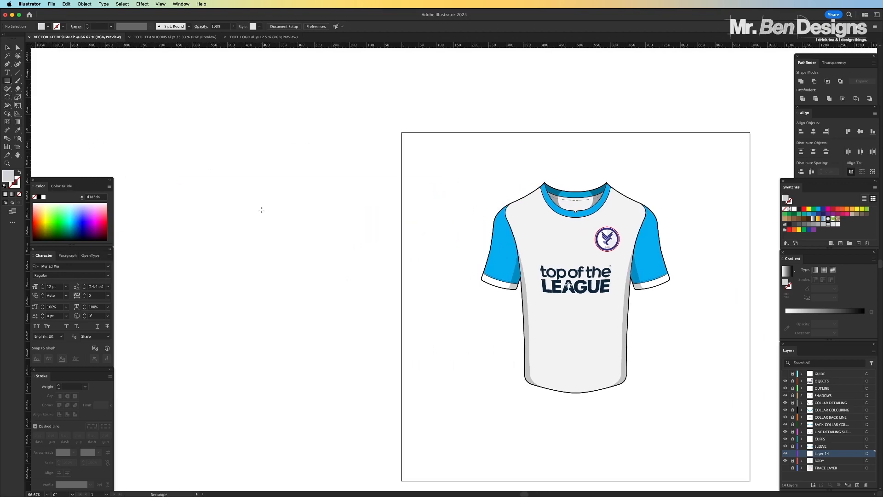
pyautogui.hscroll(-1, 262, 210)
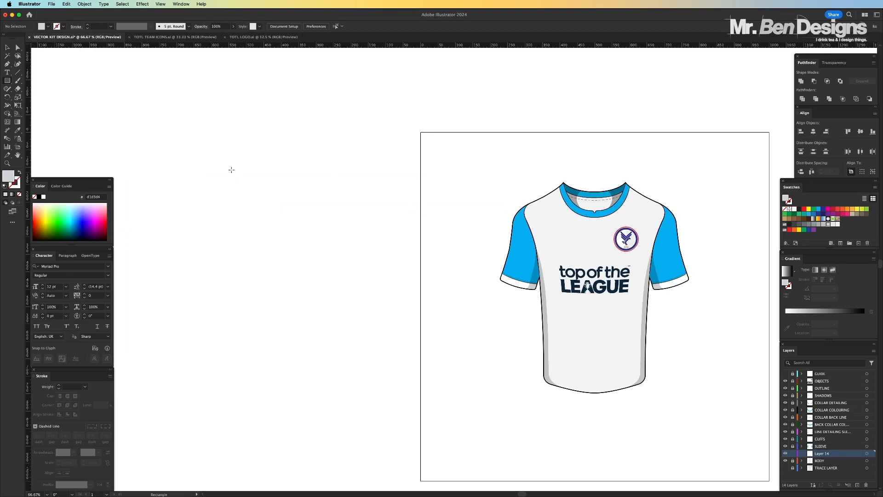
pyautogui.moveTo(549, 169); pyautogui.dragTo(568, 398)
pyautogui.press('v')
pyautogui.click(442, 163)
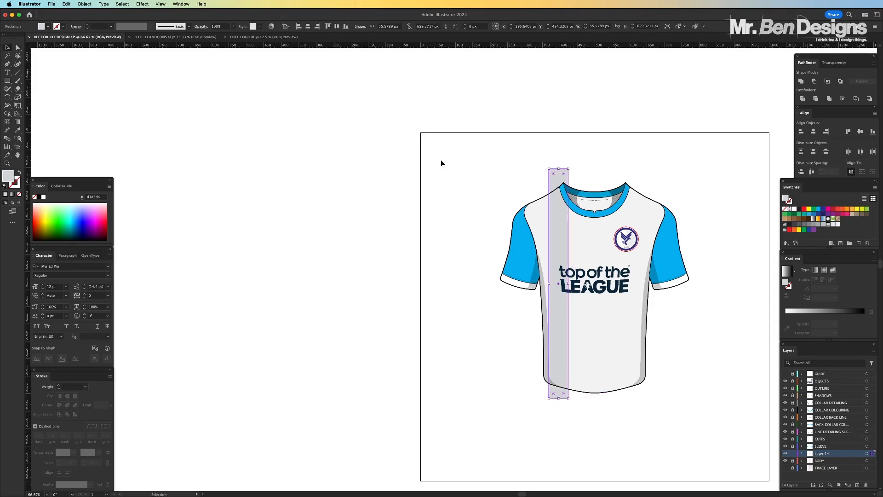
# Move the grey stripe off the artboard beside the shirt and place a duplicate flush against its right edge
pyautogui.moveTo(564, 177); pyautogui.dragTo(229, 178)
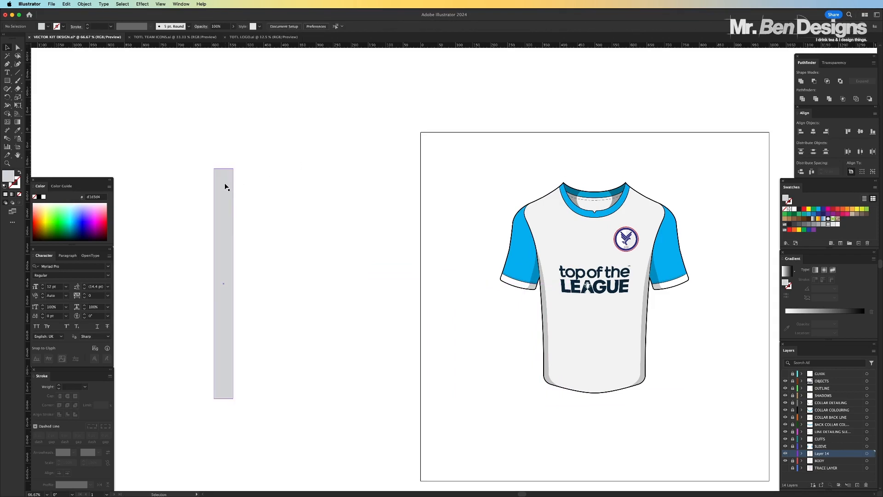
pyautogui.moveTo(225, 186); pyautogui.dragTo(245, 183)
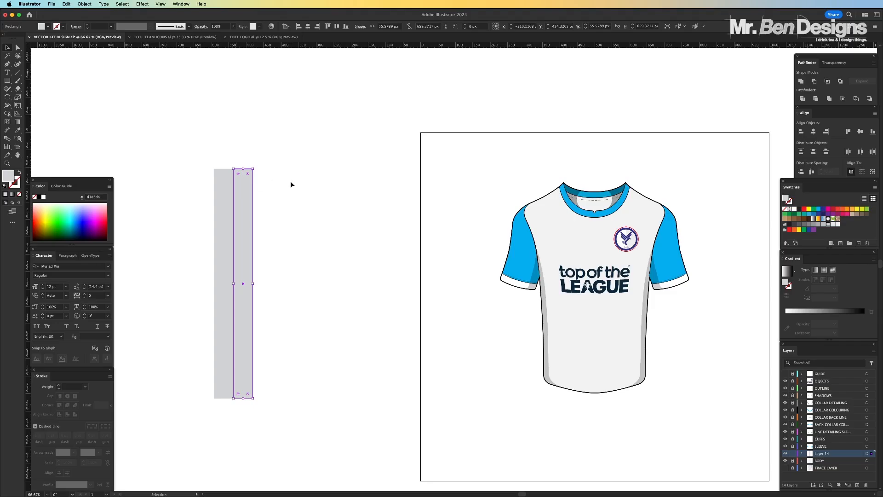
pyautogui.click(525, 67)
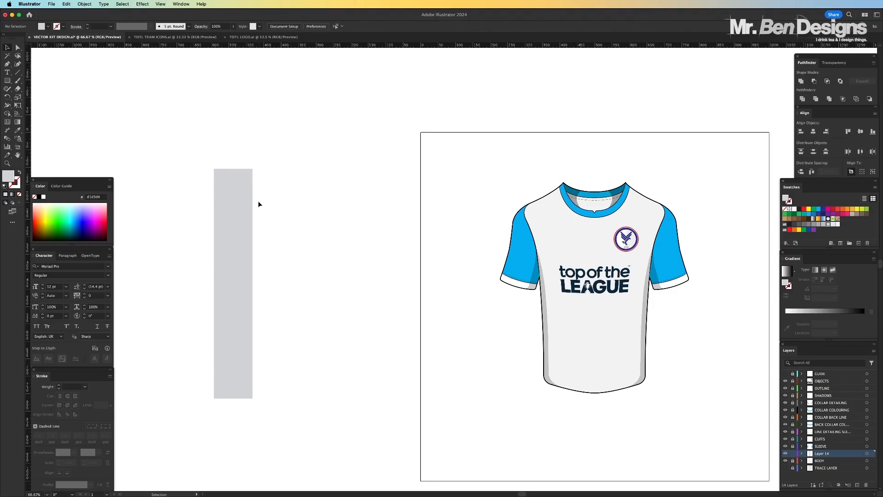
# Fill the duplicated stripe with a bright blue
pyautogui.click(443, 93)
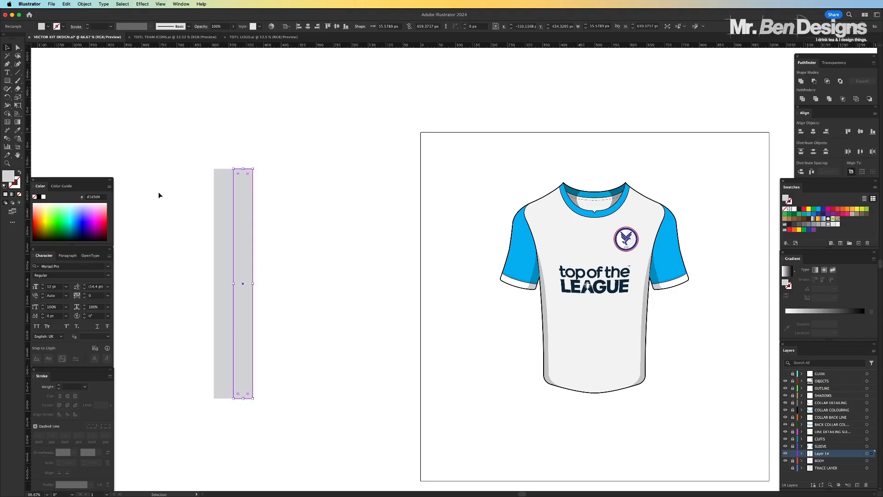
pyautogui.click(86, 219)
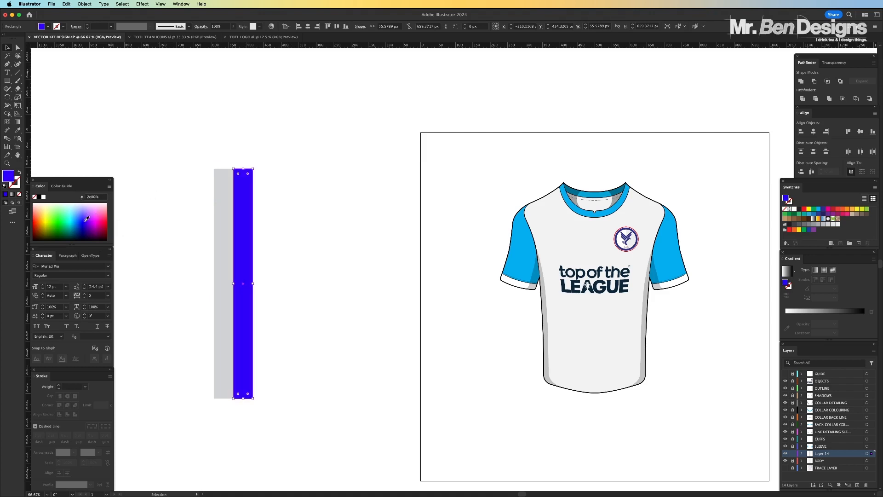
# Fill the remaining grey stripe with a pinkish red, #e80054
pyautogui.click(190, 148)
pyautogui.click(222, 178)
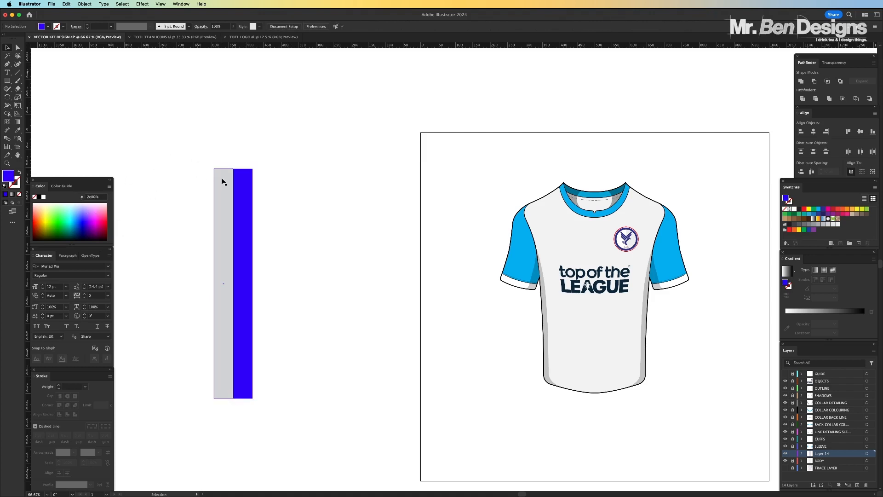
pyautogui.click(107, 220)
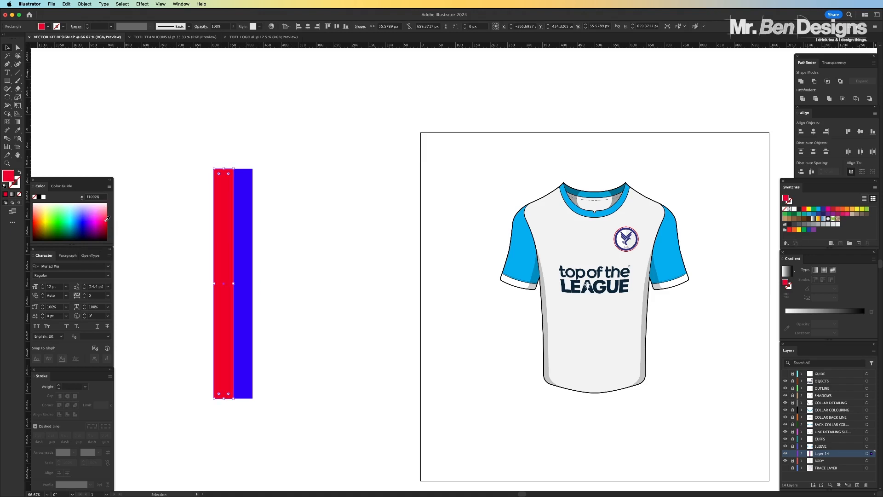
pyautogui.click(105, 221)
pyautogui.click(104, 221)
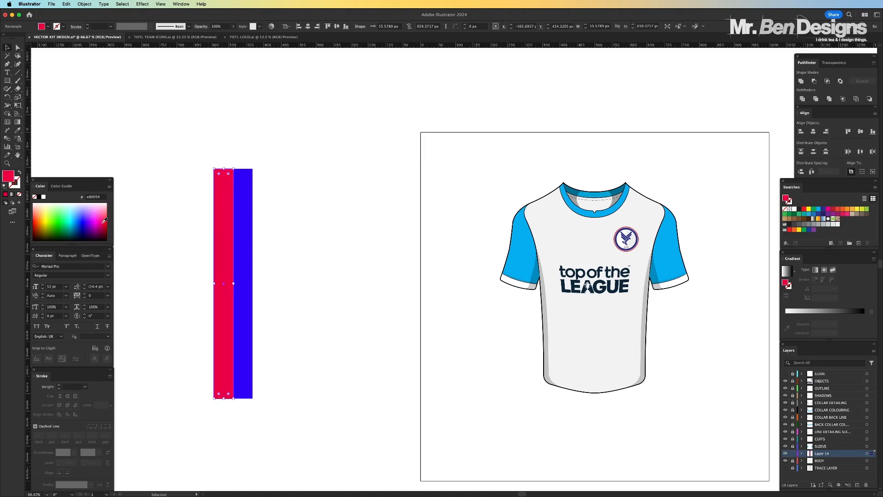
pyautogui.click(229, 137)
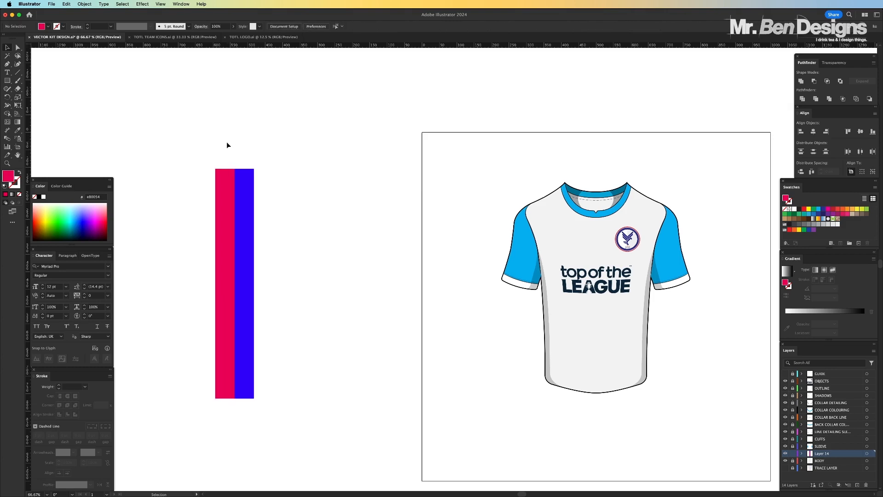
# Duplicate the red and blue stripe pair and place the copy flush against the pair's right edge
pyautogui.moveTo(227, 144); pyautogui.dragTo(267, 210)
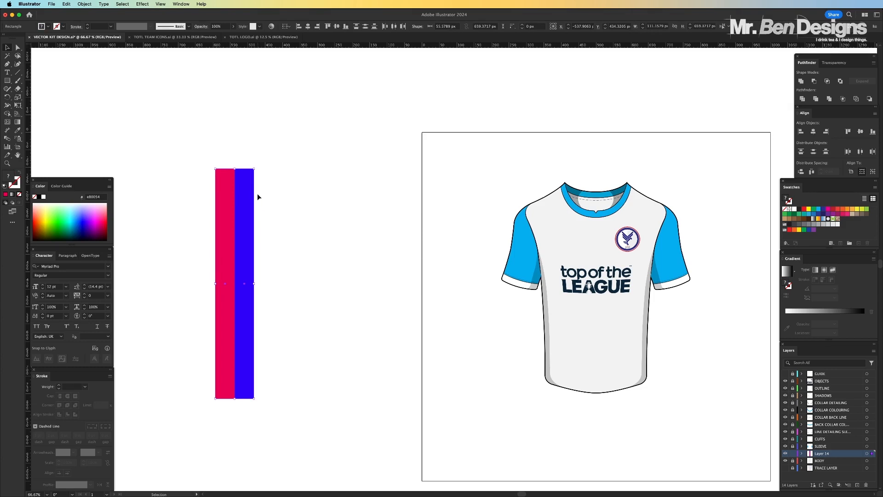
pyautogui.keyDown('shift'); pyautogui.click(232, 192); pyautogui.keyUp('shift')
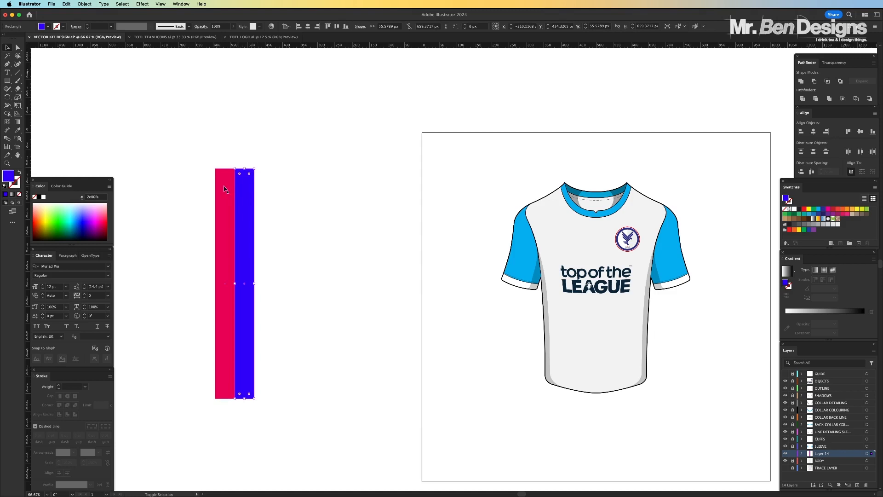
pyautogui.moveTo(227, 189); pyautogui.dragTo(262, 189)
pyautogui.click(239, 147)
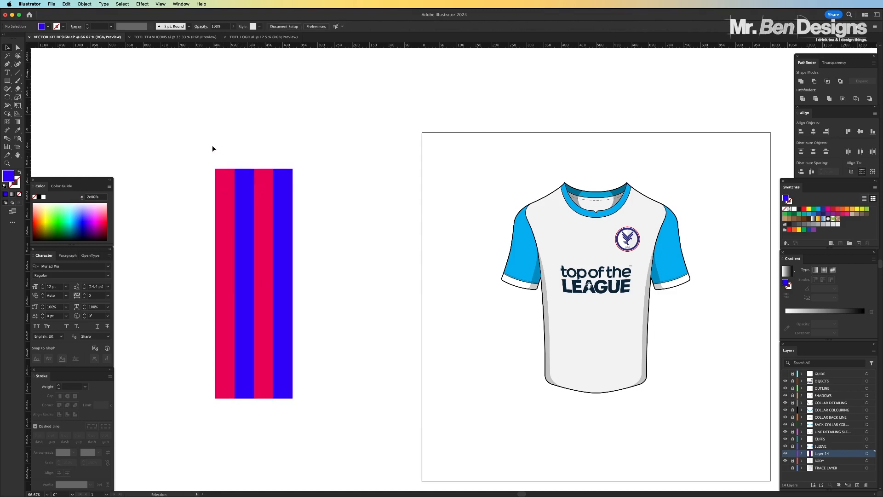
# Duplicate the four stripes flush to their right and add a blue stripe at the left end, making nine alternating stripes
pyautogui.moveTo(187, 153); pyautogui.dragTo(297, 207)
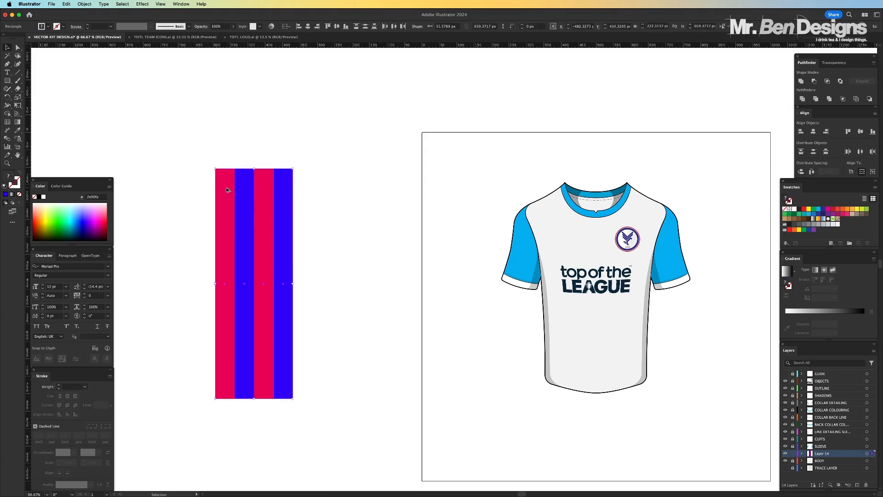
pyautogui.moveTo(226, 192); pyautogui.dragTo(304, 191)
pyautogui.click(288, 134)
pyautogui.moveTo(361, 187); pyautogui.dragTo(206, 188)
pyautogui.click(185, 128)
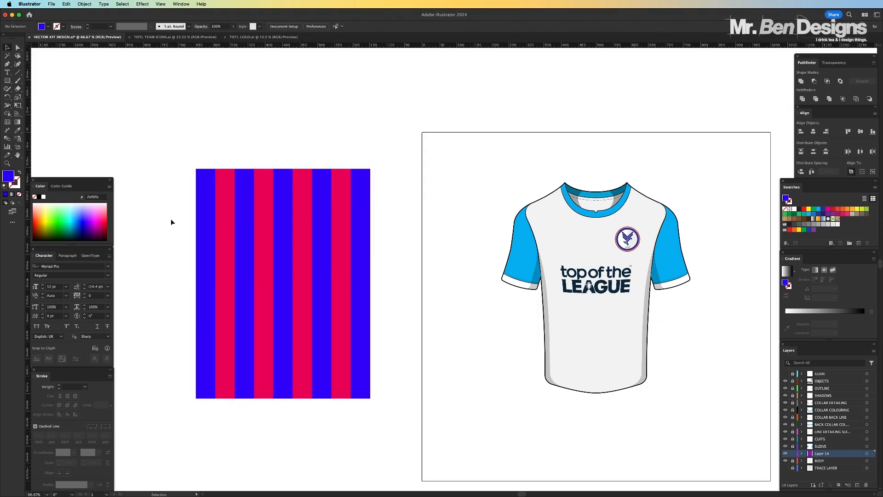
# Group all nine stripes and move the group over the shirt on the artboard
pyautogui.moveTo(171, 222); pyautogui.dragTo(421, 282)
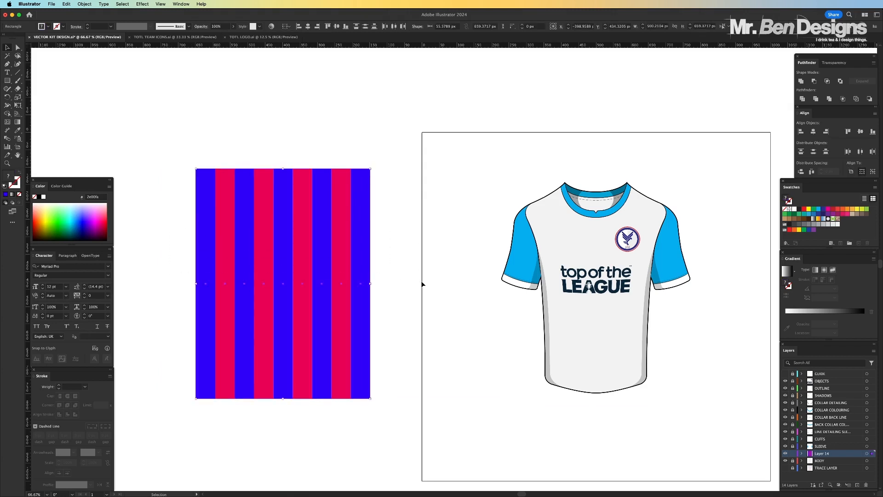
pyautogui.press('a')
pyautogui.press('super+g')
pyautogui.press('v')
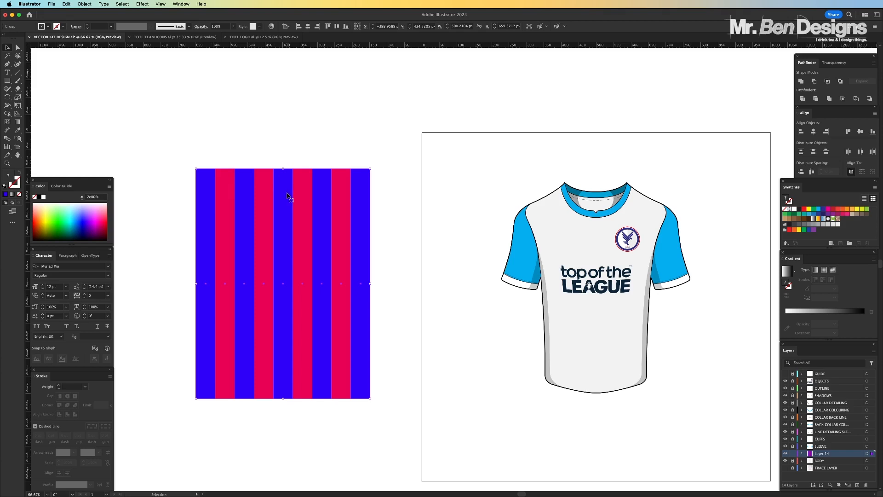
pyautogui.moveTo(284, 212); pyautogui.dragTo(596, 215)
# Show the GUIDE layer and nudge the striped group sideways to centre its middle blue stripe on the vertical guide
pyautogui.hscroll(5, 596, 215)
pyautogui.press('super+plus')
pyautogui.press('super+plus')
pyautogui.press('super+plus')
pyautogui.press('super+plus')
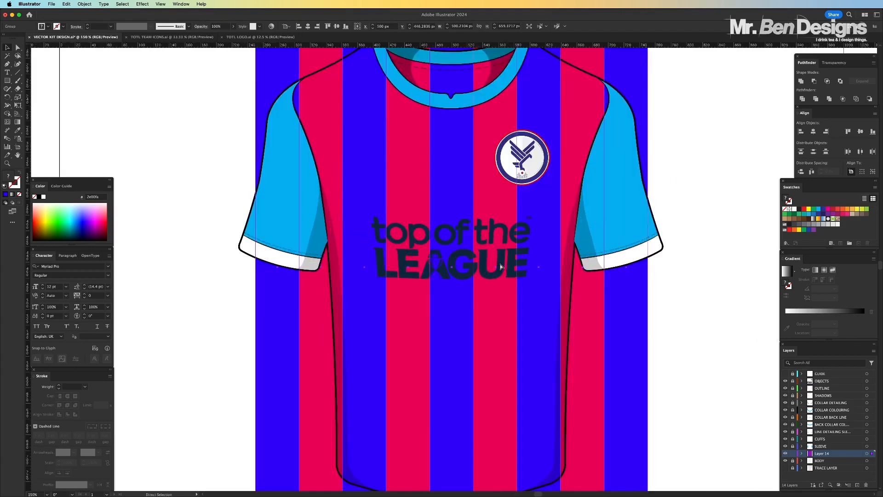
pyautogui.scroll(5, 481, 209)
pyautogui.scroll(5, 482, 208)
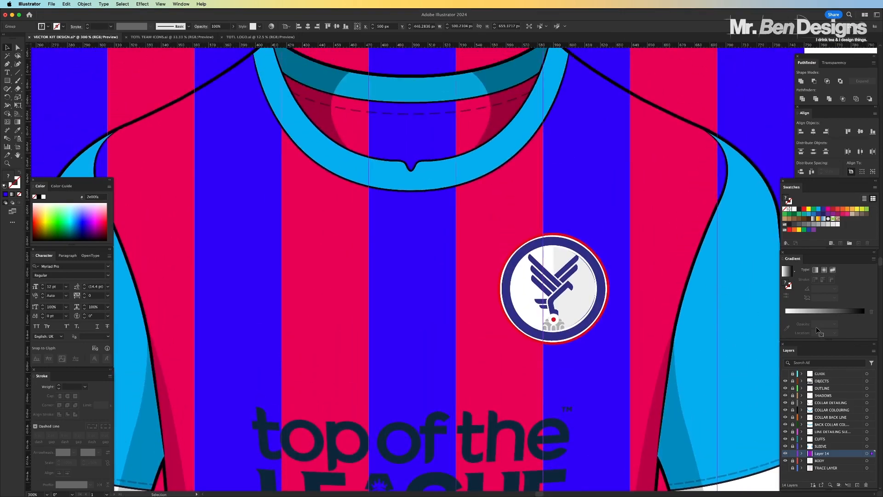
pyautogui.click(786, 373)
pyautogui.scroll(1, 429, 262)
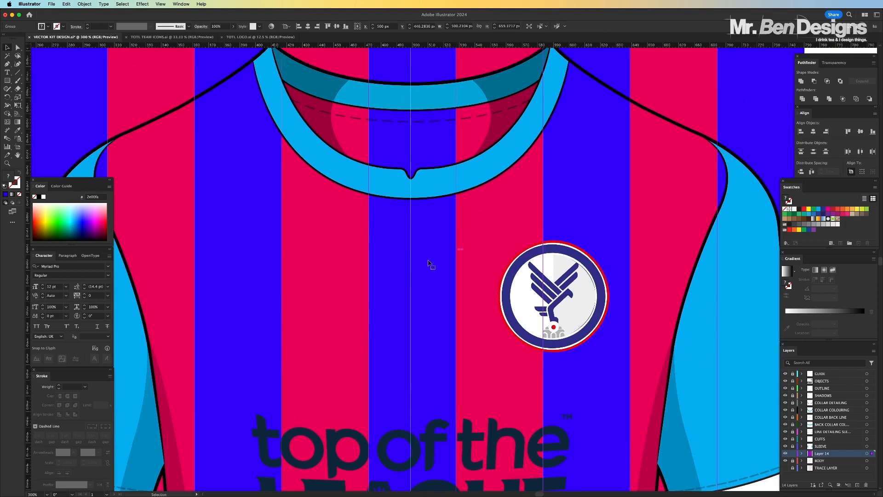
pyautogui.moveTo(434, 261); pyautogui.dragTo(435, 260)
pyautogui.scroll(2, 435, 261)
pyautogui.scroll(1, 435, 261)
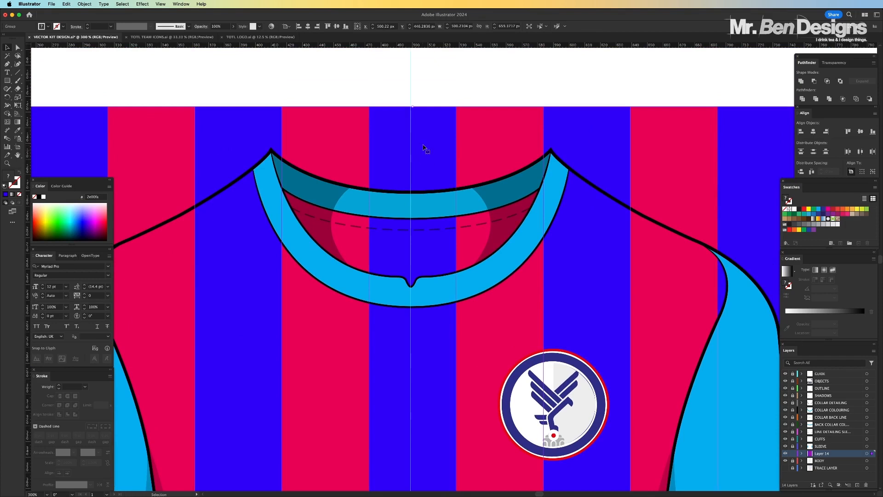
pyautogui.moveTo(423, 149); pyautogui.dragTo(421, 150)
pyautogui.press('super+minus')
pyautogui.press('super+minus')
pyautogui.press('super+minus')
pyautogui.press('super+minus')
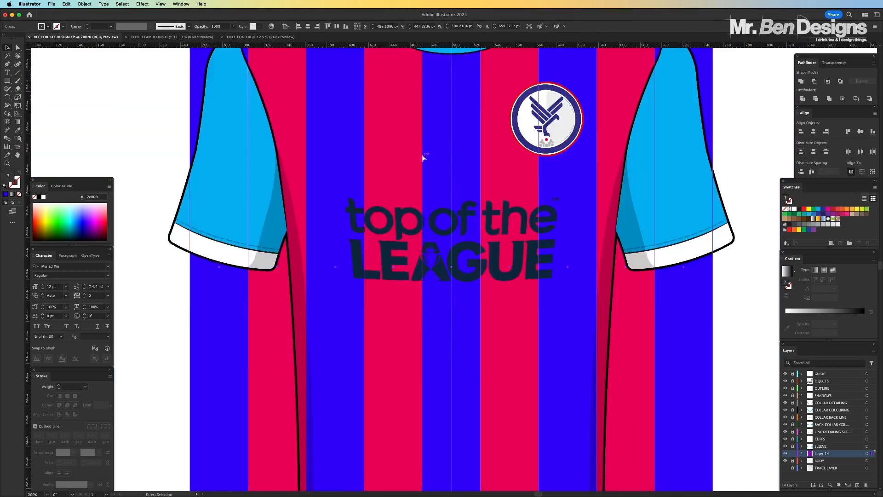
pyautogui.click(611, 191)
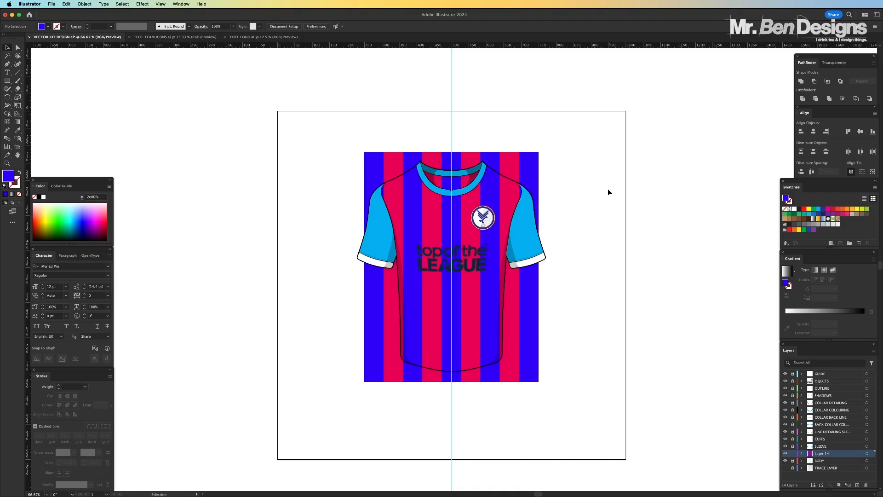
# Apply a horizontal Arc envelope warp to the striped group with a 6% bend and 0% horizontal and vertical distortion
pyautogui.press('super+1')
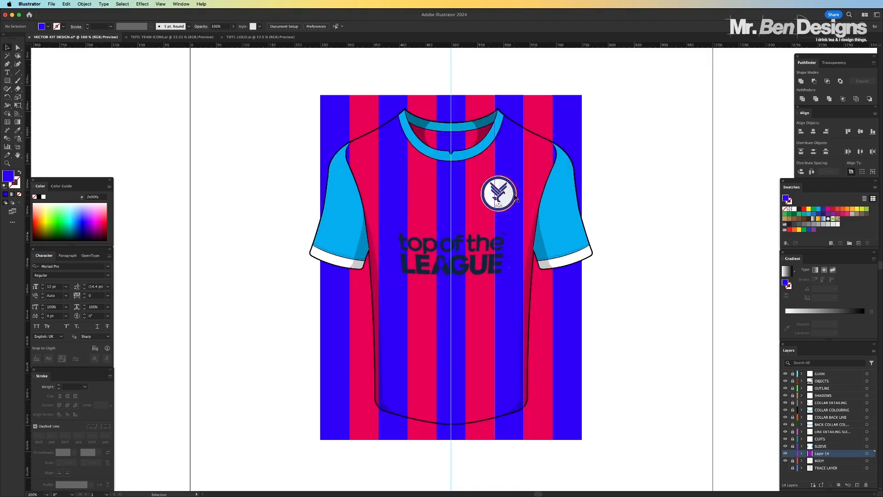
pyautogui.click(544, 109)
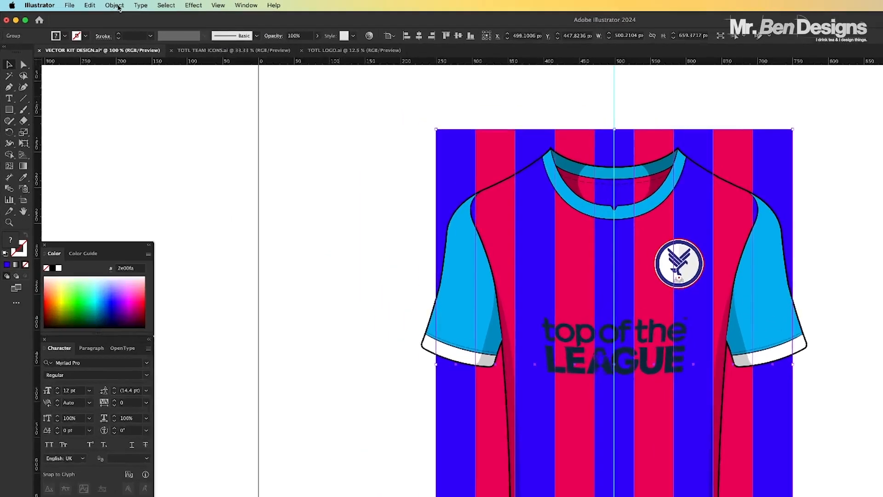
pyautogui.click(84, 3)
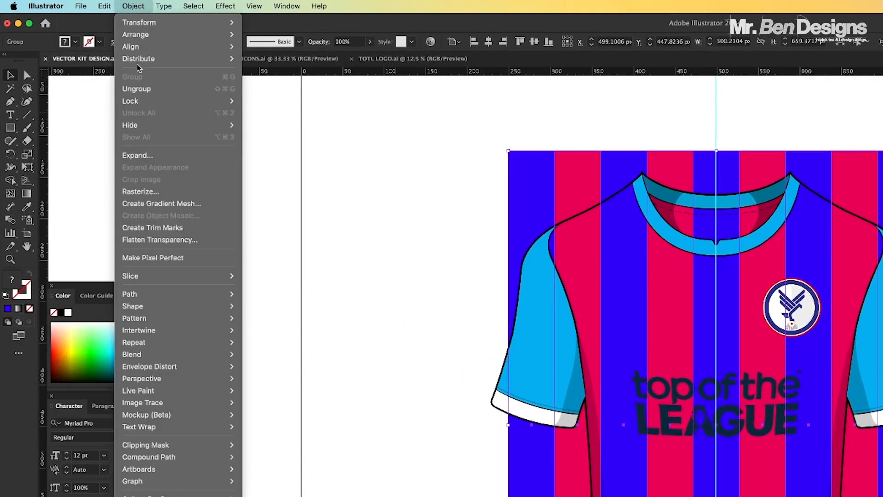
pyautogui.moveTo(195, 368)
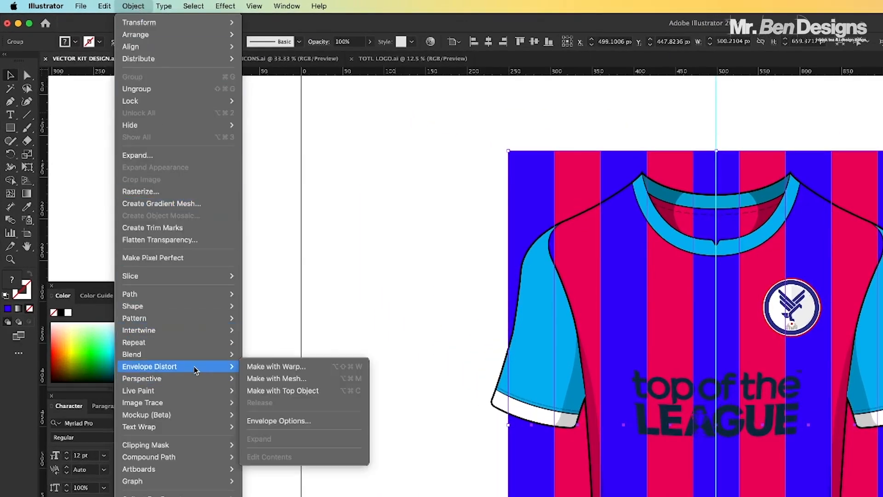
pyautogui.click(276, 367)
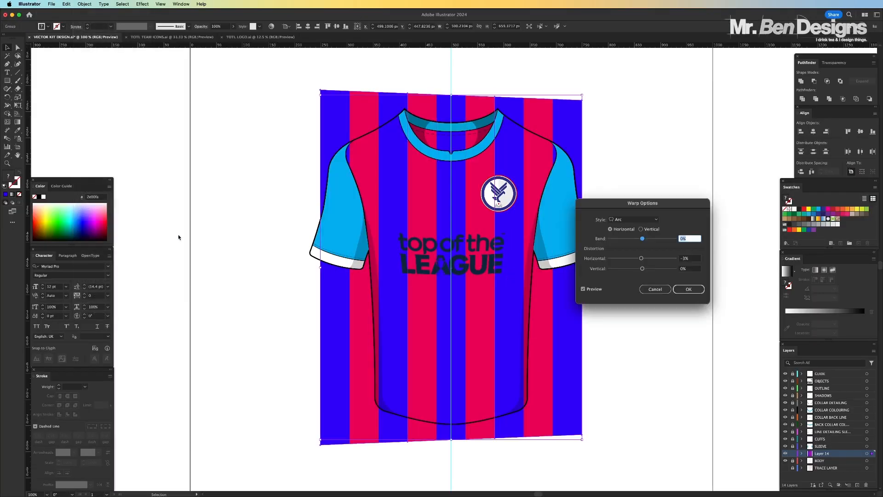
pyautogui.click(680, 258)
pyautogui.write('0')
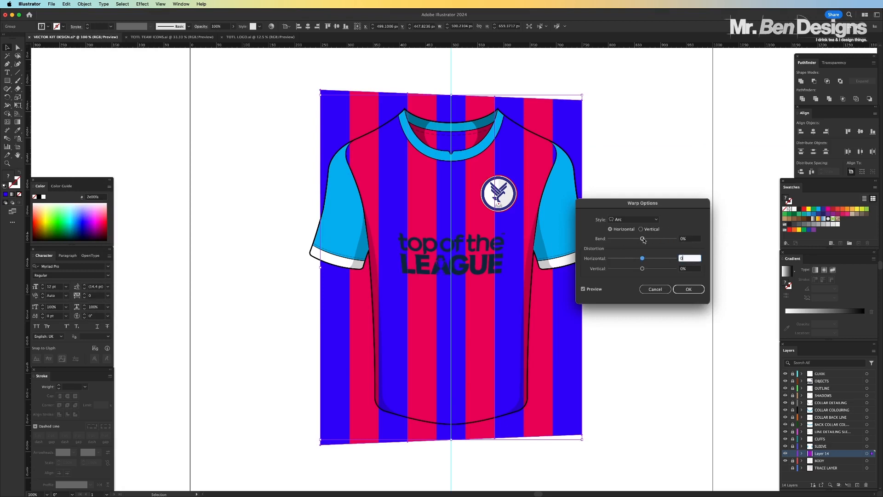
pyautogui.moveTo(643, 239); pyautogui.dragTo(647, 241)
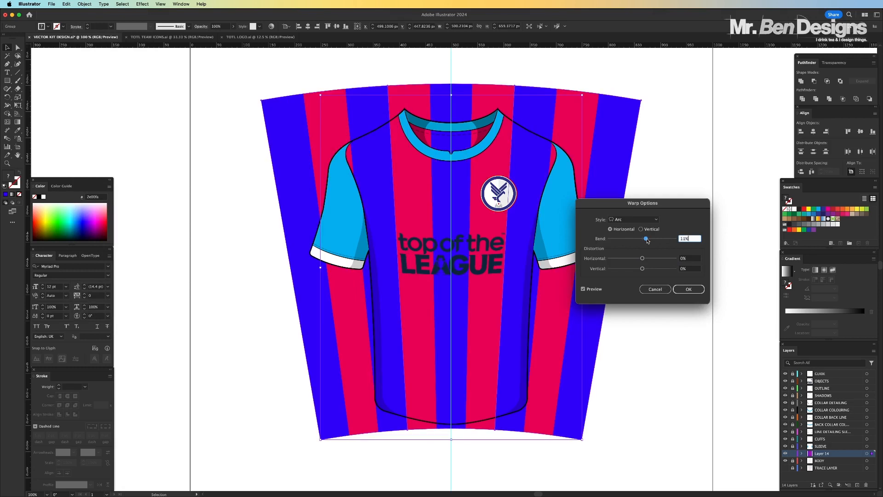
pyautogui.moveTo(648, 241); pyautogui.dragTo(646, 240)
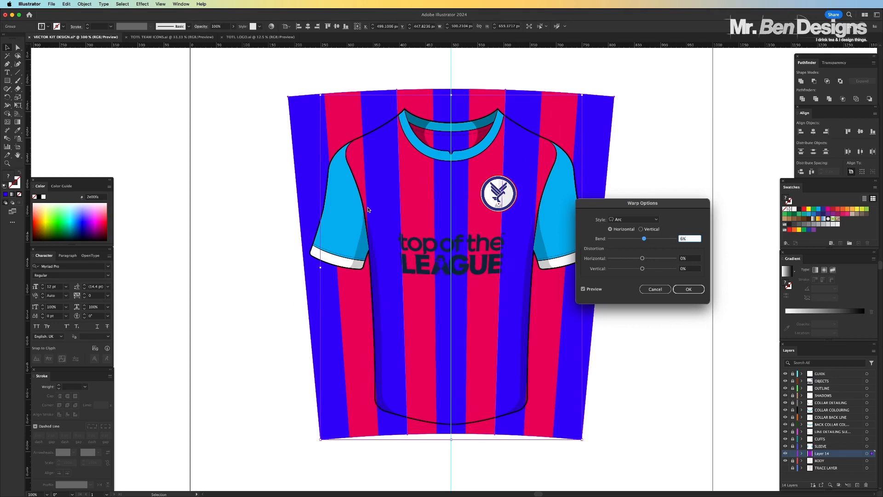
pyautogui.click(692, 262)
pyautogui.click(689, 289)
# Curve the upper part of the striped envelope's left and right edges inward using their corner direction handles
pyautogui.click(17, 48)
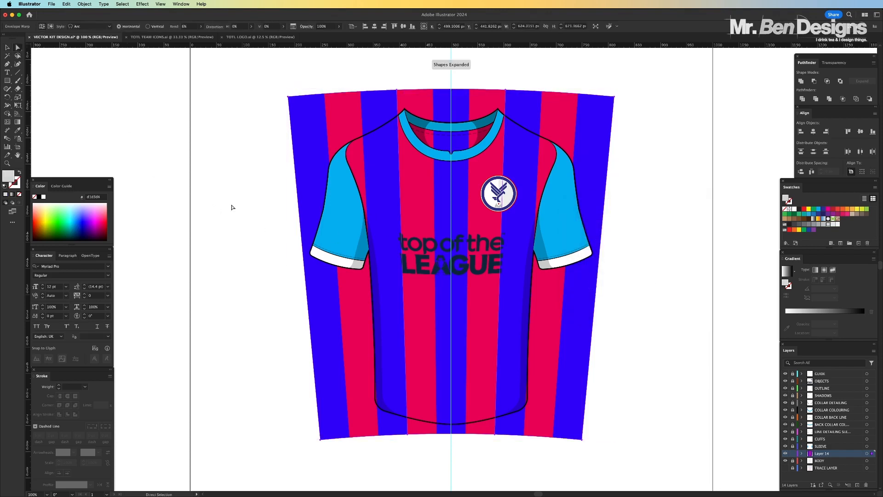
pyautogui.moveTo(289, 98); pyautogui.dragTo(307, 198)
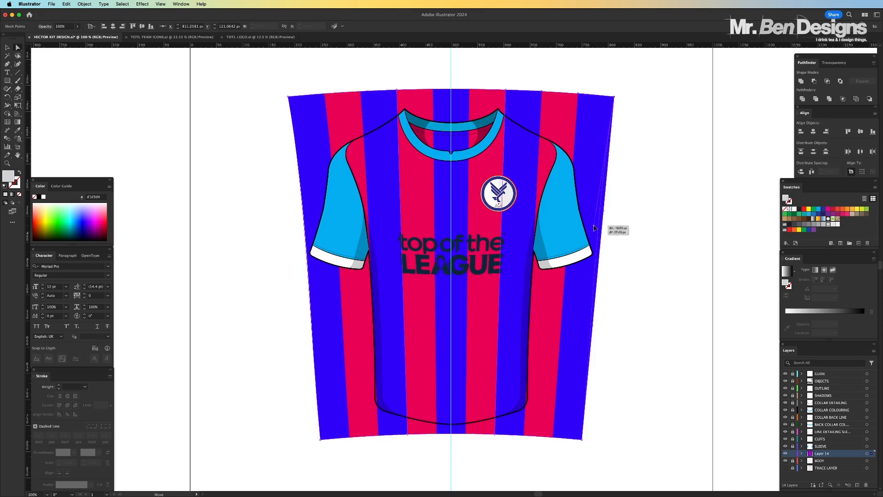
pyautogui.click(587, 239)
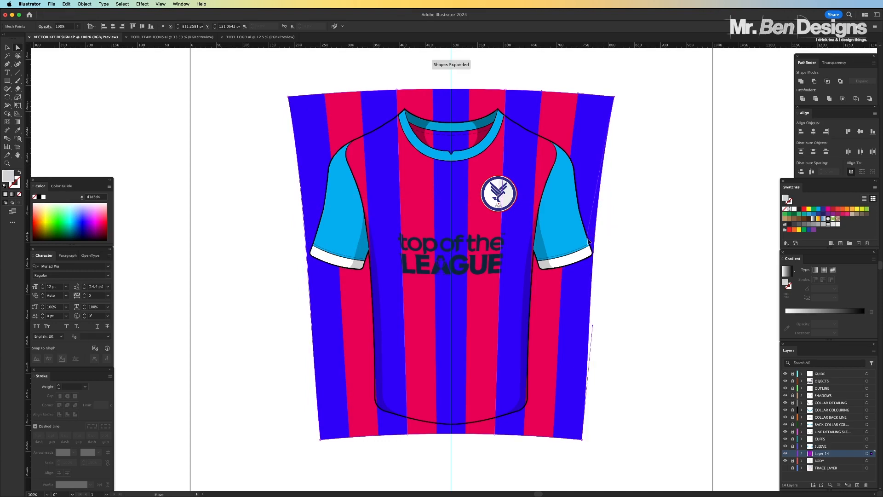
pyautogui.moveTo(587, 239); pyautogui.dragTo(592, 248)
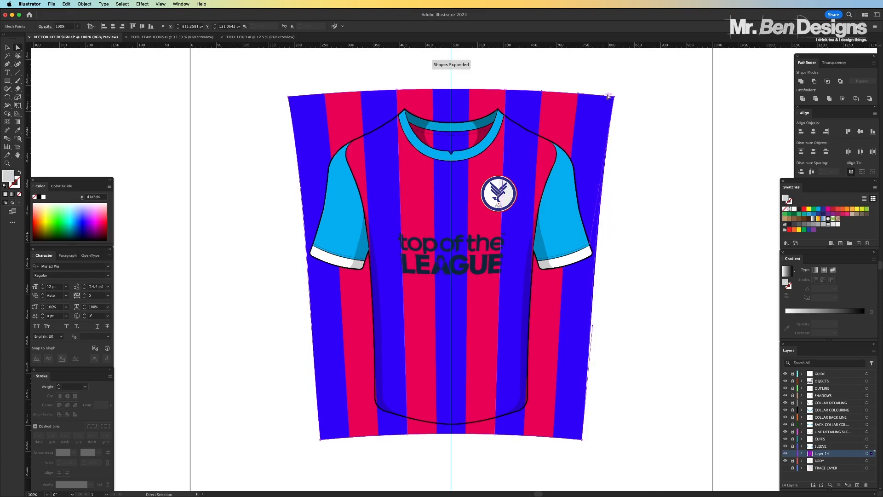
pyautogui.moveTo(614, 97); pyautogui.dragTo(644, 103)
pyautogui.press('super+z')
# Move the envelope's bottom corners slightly outward and refine the curves of its left and right edges
pyautogui.moveTo(320, 439); pyautogui.dragTo(315, 439)
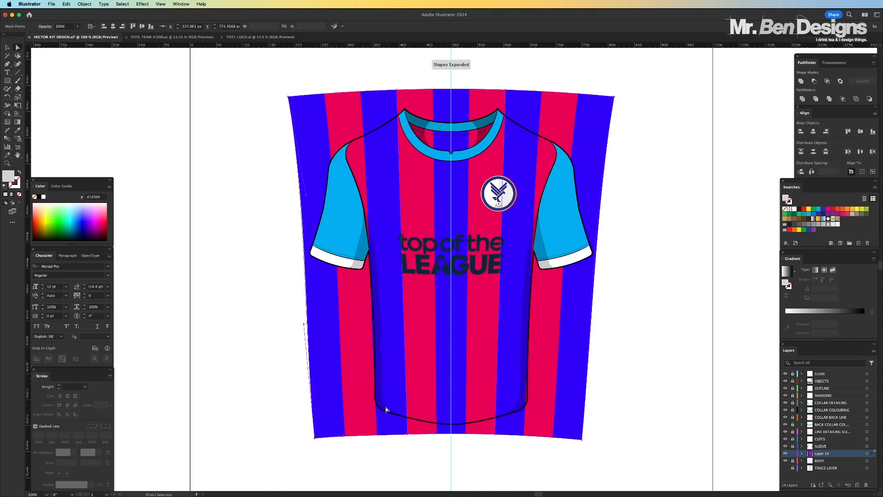
pyautogui.moveTo(378, 435); pyautogui.dragTo(379, 431)
pyautogui.moveTo(582, 439); pyautogui.dragTo(587, 439)
pyautogui.moveTo(595, 195); pyautogui.dragTo(589, 199)
pyautogui.click(288, 97)
pyautogui.moveTo(304, 324); pyautogui.dragTo(315, 328)
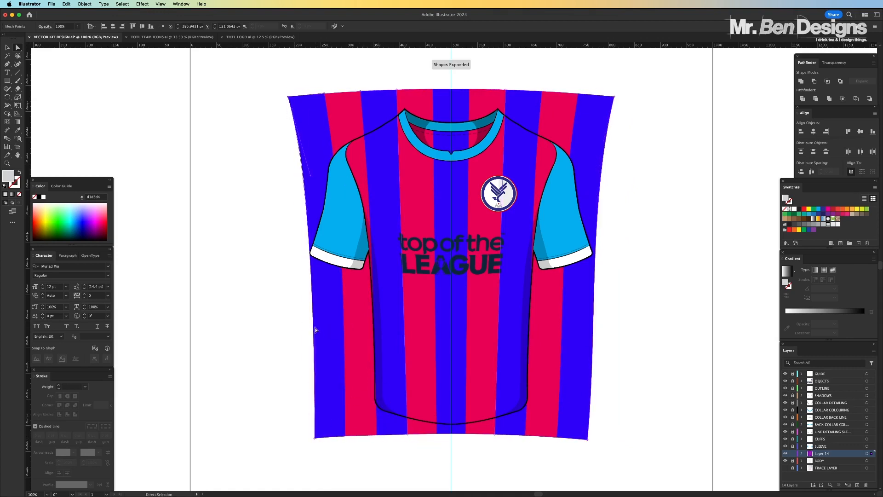
pyautogui.moveTo(306, 195); pyautogui.dragTo(304, 166)
# Shift the envelope's top-edge mesh points near the inner edges of the outermost stripes slightly outward on both sides
pyautogui.moveTo(324, 93); pyautogui.dragTo(319, 94)
pyautogui.click(541, 95)
pyautogui.moveTo(542, 91); pyautogui.dragTo(545, 91)
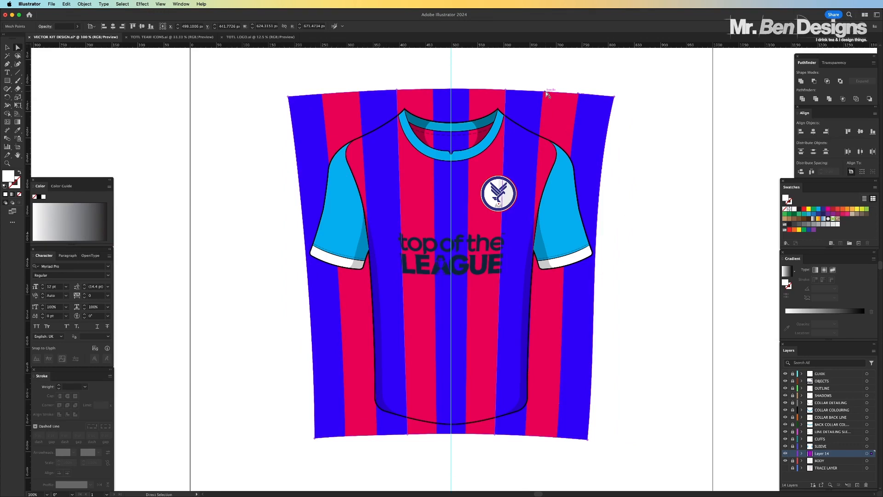
pyautogui.click(6, 48)
pyautogui.click(152, 98)
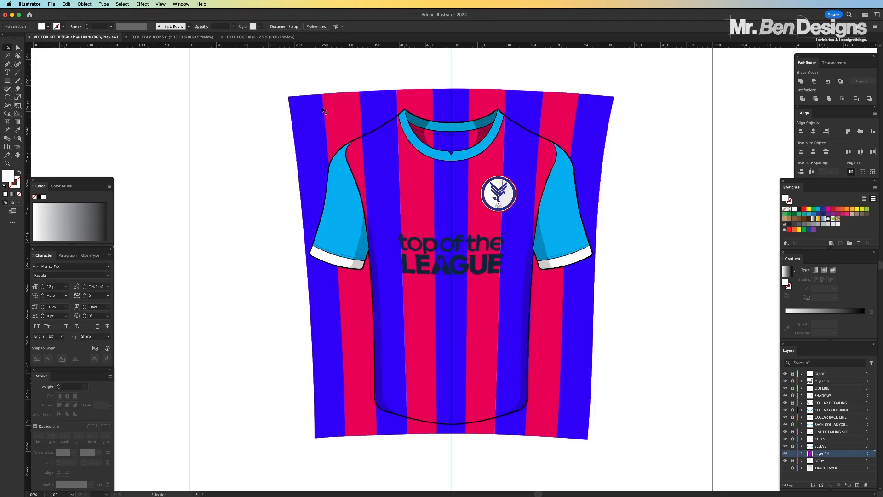
# Expand the warped striped envelope's object and fill into editable paths
pyautogui.click(323, 111)
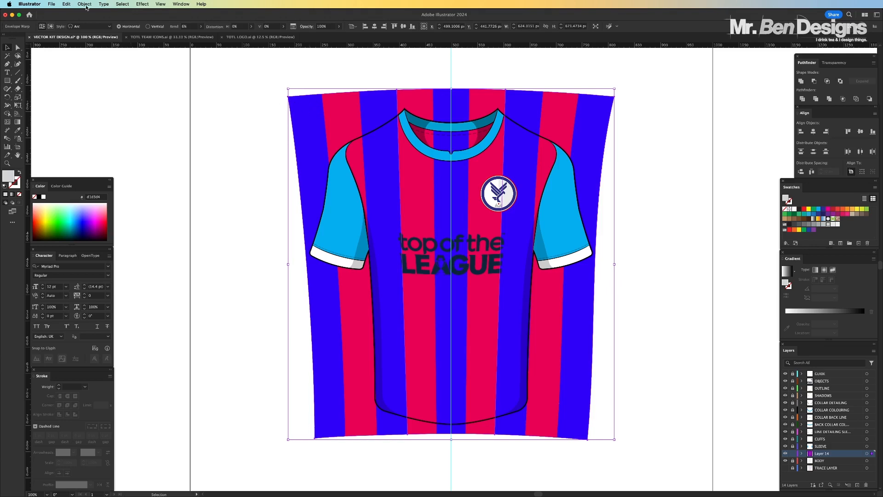
pyautogui.click(85, 4)
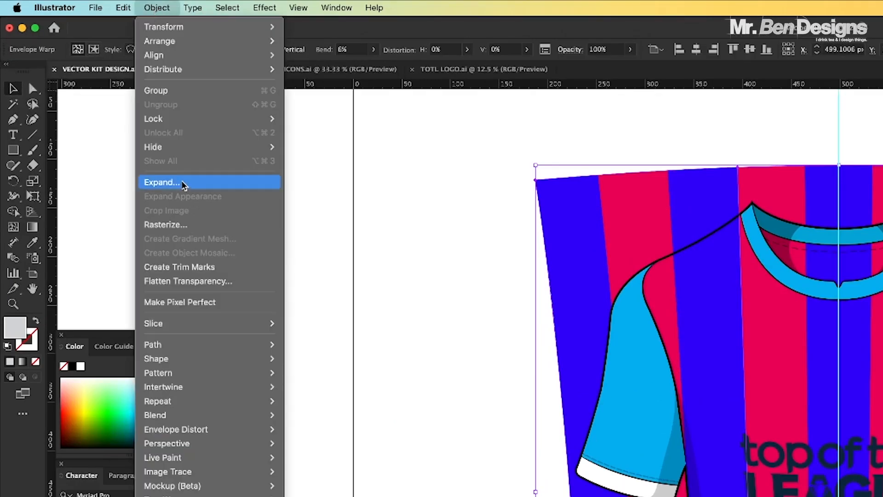
pyautogui.click(162, 182)
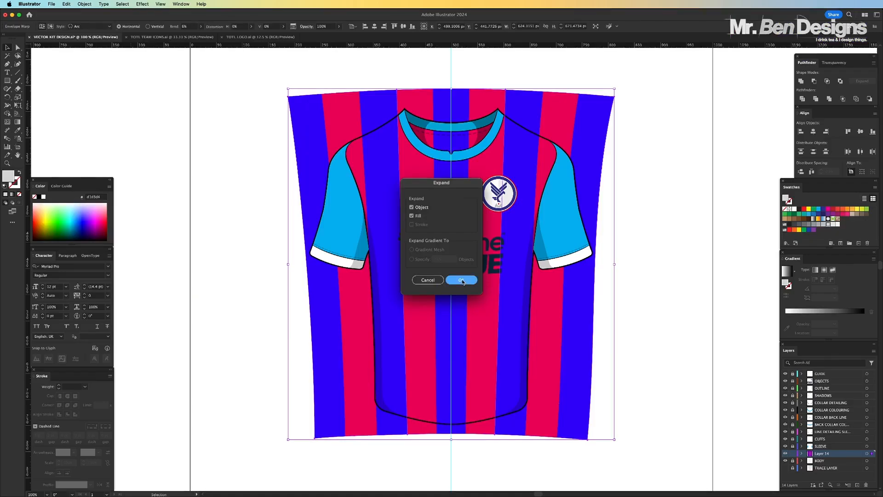
pyautogui.click(496, 349)
pyautogui.click(294, 132)
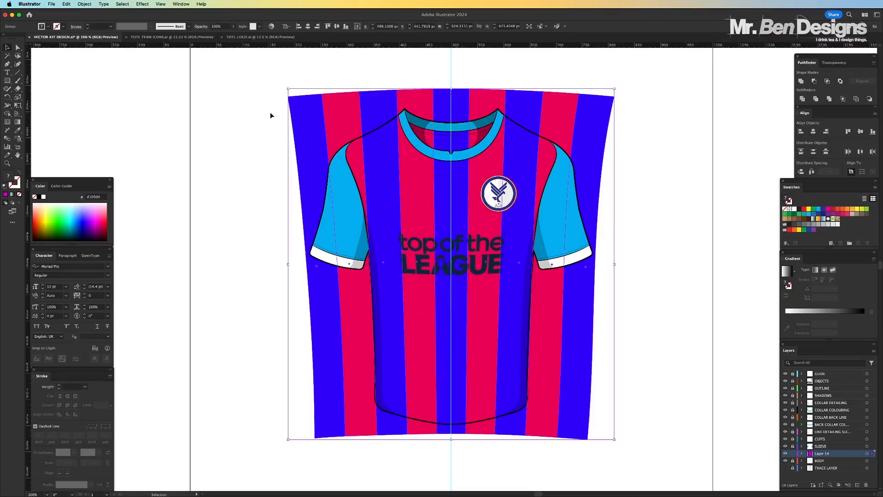
# Move the outermost blue stripe on the left away from the group on its own, and undo the move
pyautogui.click(270, 112)
pyautogui.click(18, 47)
pyautogui.moveTo(311, 120); pyautogui.dragTo(236, 120)
pyautogui.press('super+z')
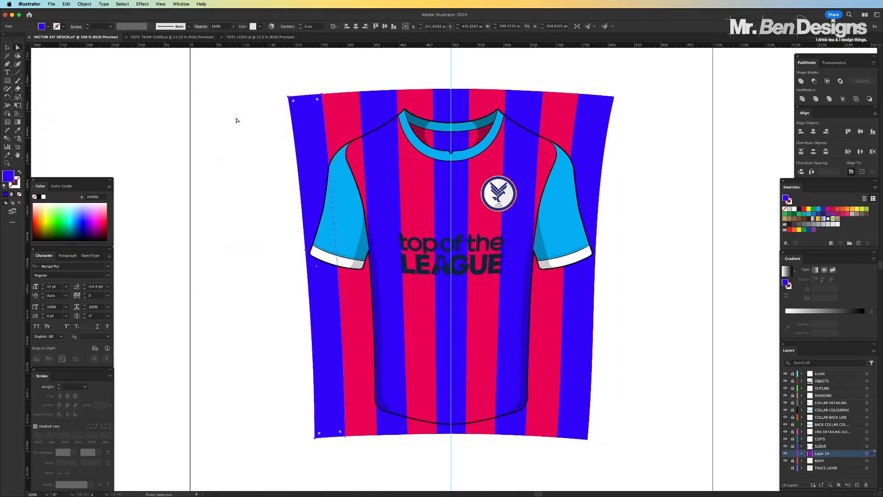
pyautogui.click(235, 121)
pyautogui.click(7, 47)
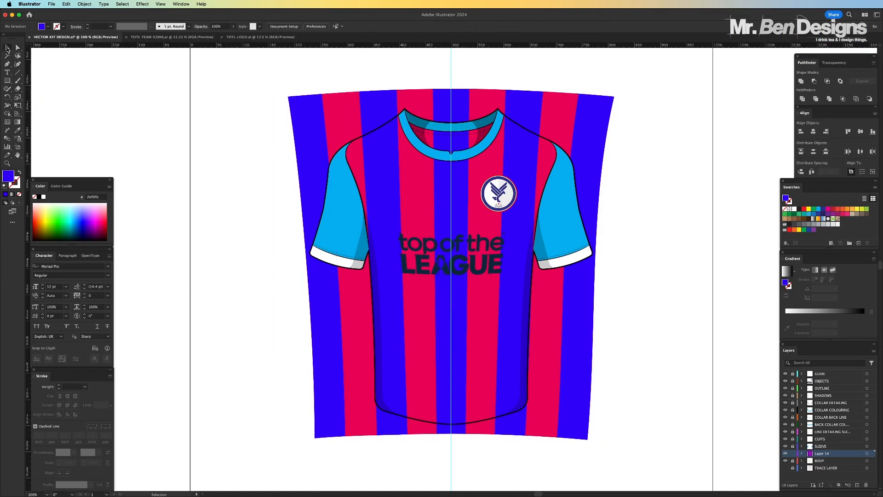
pyautogui.click(307, 109)
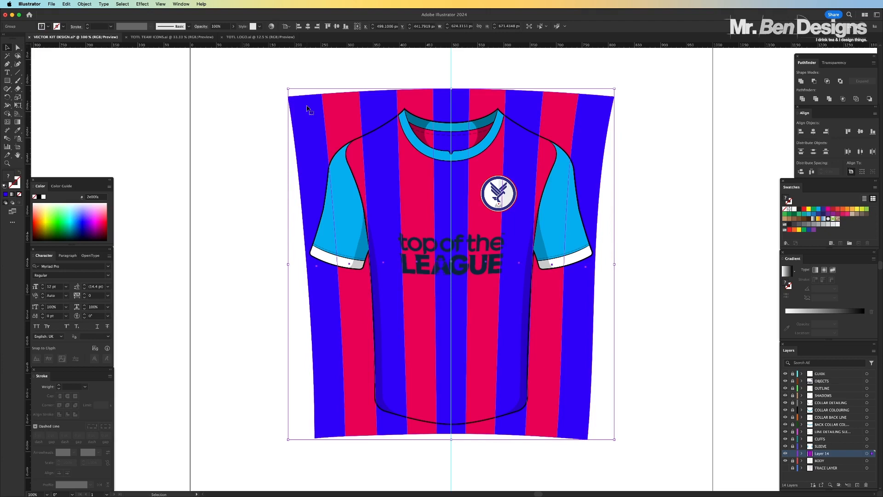
pyautogui.click(253, 121)
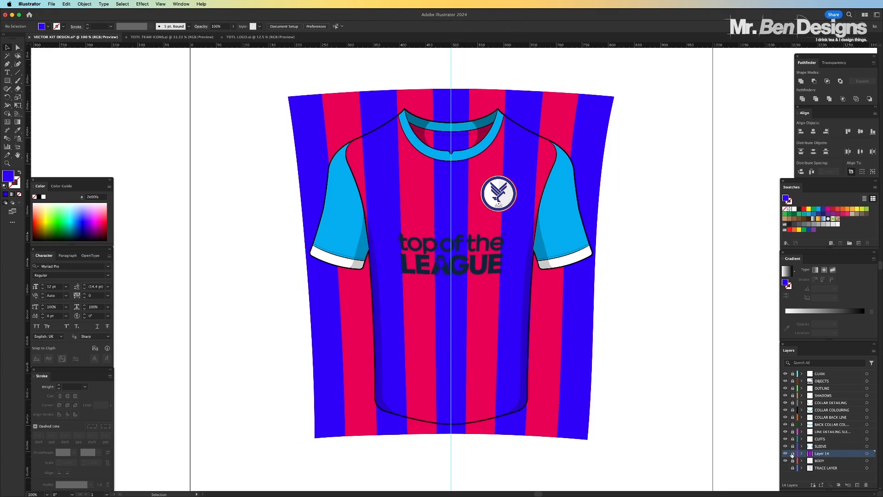
# Rename Layer 14 as STRIPES
pyautogui.doubleClick(827, 454)
pyautogui.press('capslock')
pyautogui.write('STRIPES')
pyautogui.press('Return')
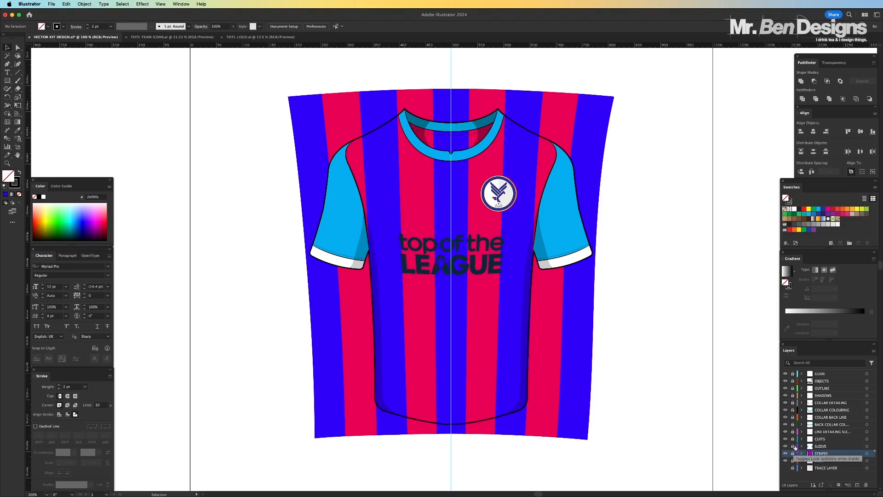
# Unlock the BODY layer, copy the shirt's body shape, relock the layer and unlock the STRIPES layer
pyautogui.click(793, 461)
pyautogui.click(815, 462)
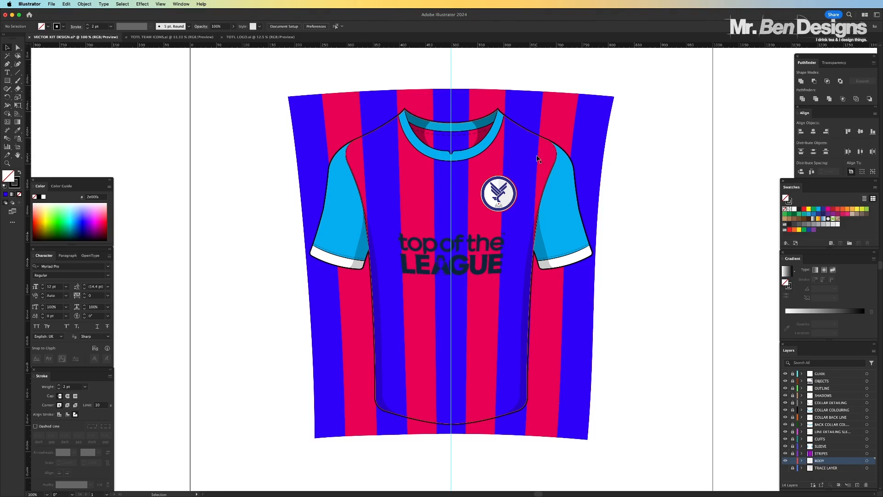
pyautogui.click(533, 158)
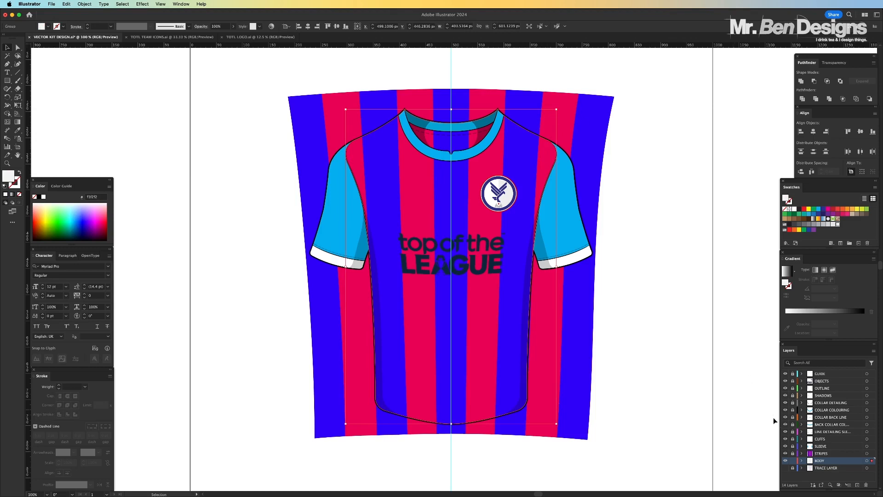
pyautogui.click(792, 460)
pyautogui.click(793, 454)
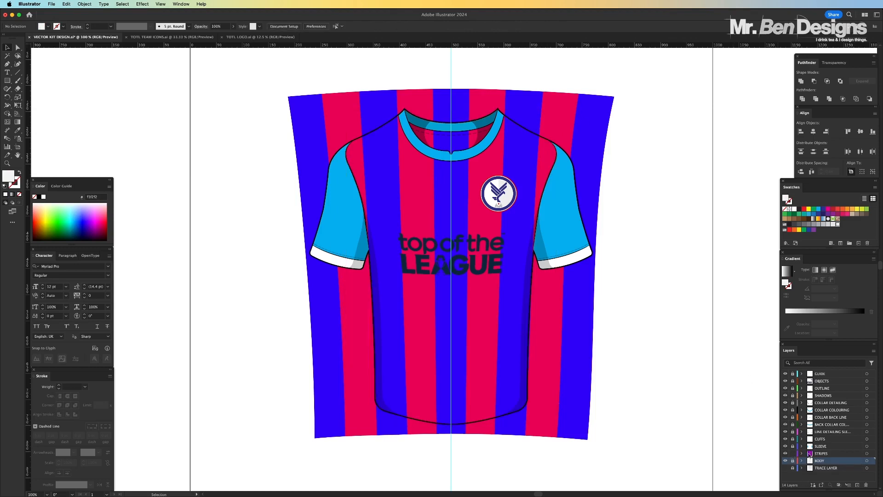
# Paste the body shape in place on the STRIPES layer, swap its fill and stroke, and align the stroke to the outside
pyautogui.click(823, 454)
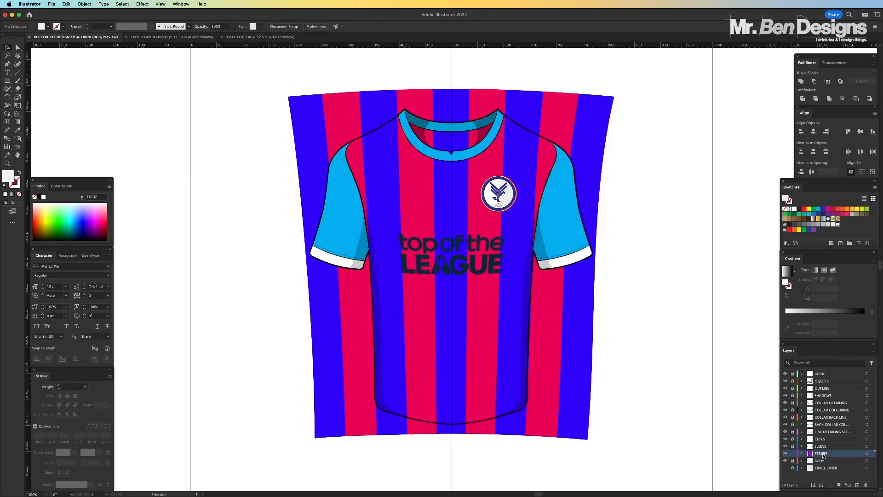
pyautogui.press('super+f')
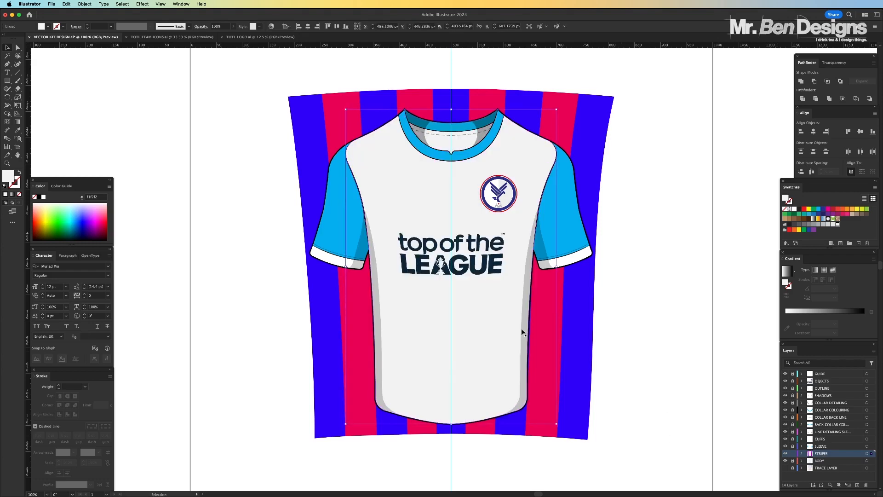
pyautogui.click(20, 173)
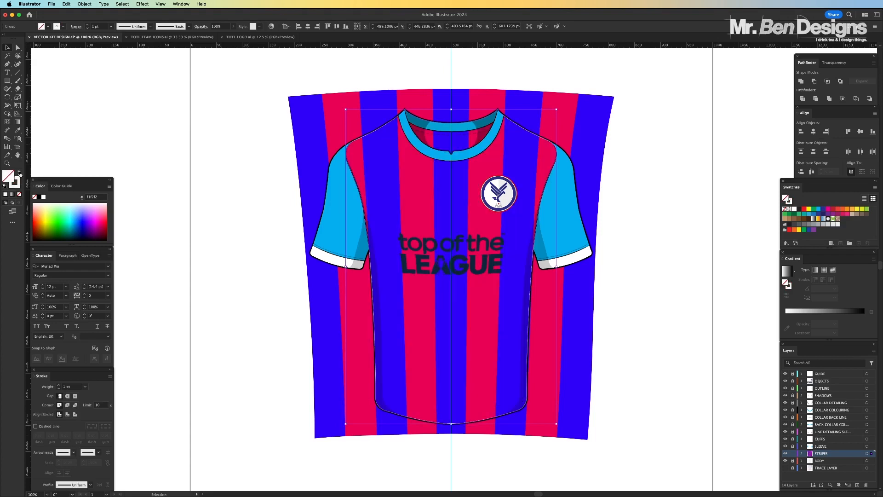
pyautogui.click(75, 416)
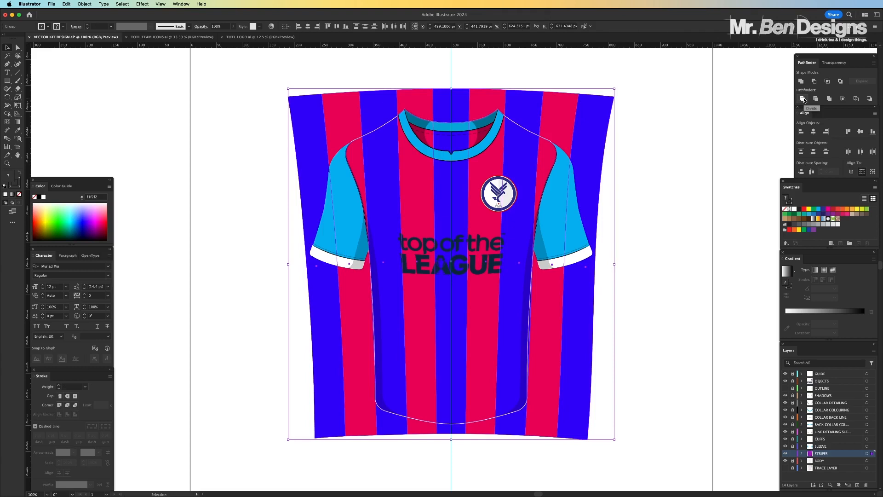
# Divide the striped artwork along the pasted body outline with the Pathfinder
pyautogui.click(803, 99)
pyautogui.click(379, 132)
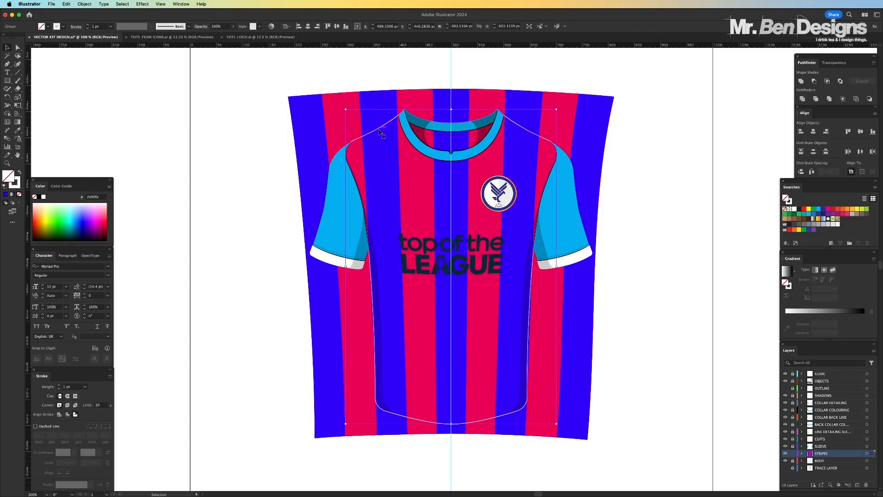
pyautogui.press('Delete')
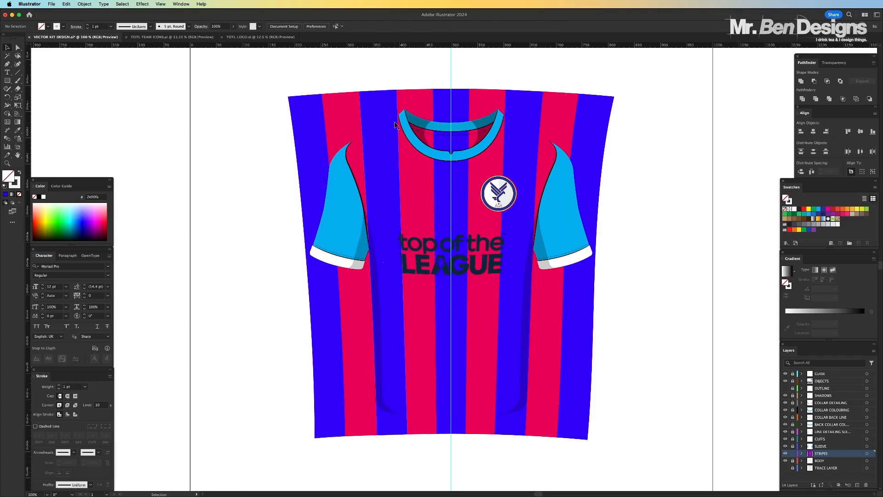
pyautogui.click(428, 212)
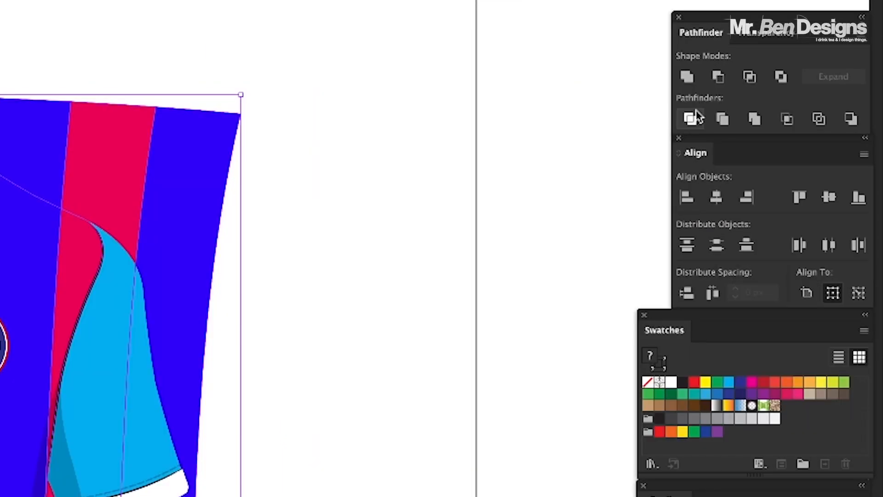
pyautogui.click(695, 111)
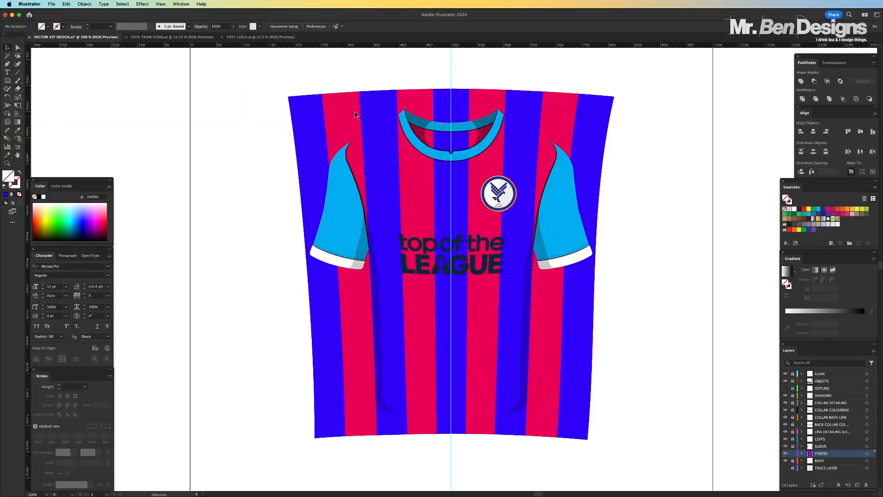
# Delete the divided stripe pieces outside the body shape on the shirt's left side, from the outermost stripe to the left collar edge
pyautogui.click(384, 107)
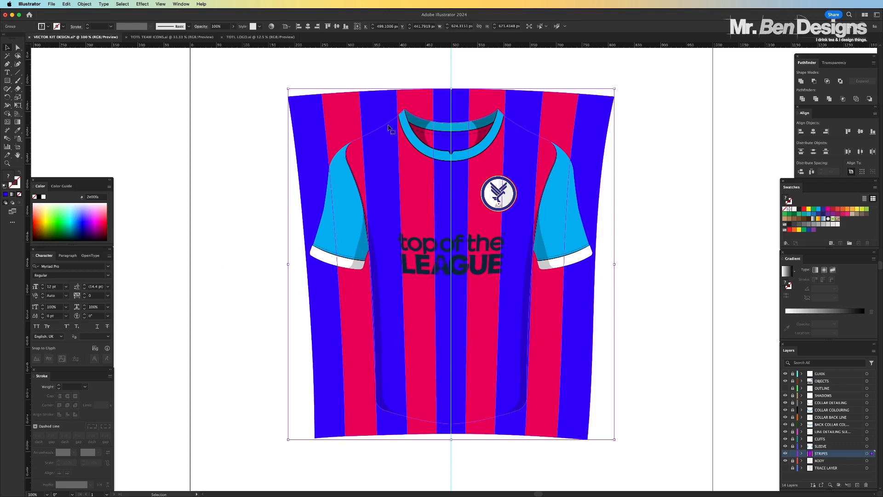
pyautogui.scroll(6, 388, 127)
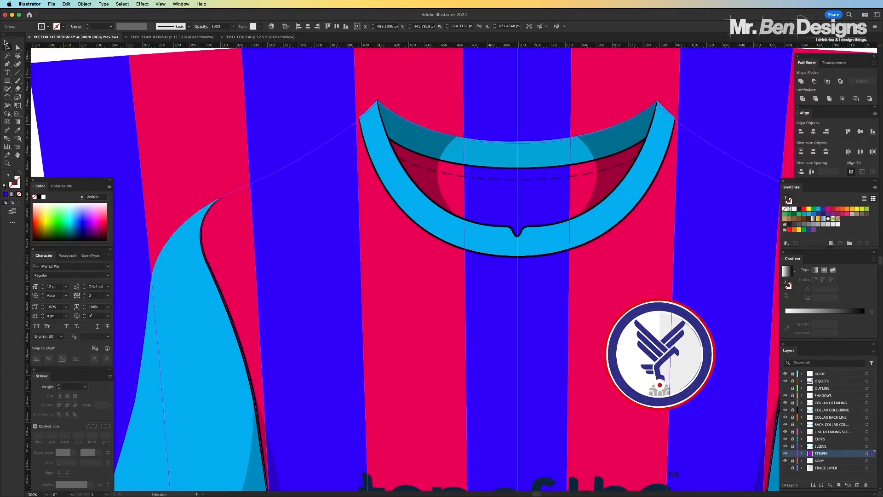
pyautogui.click(18, 48)
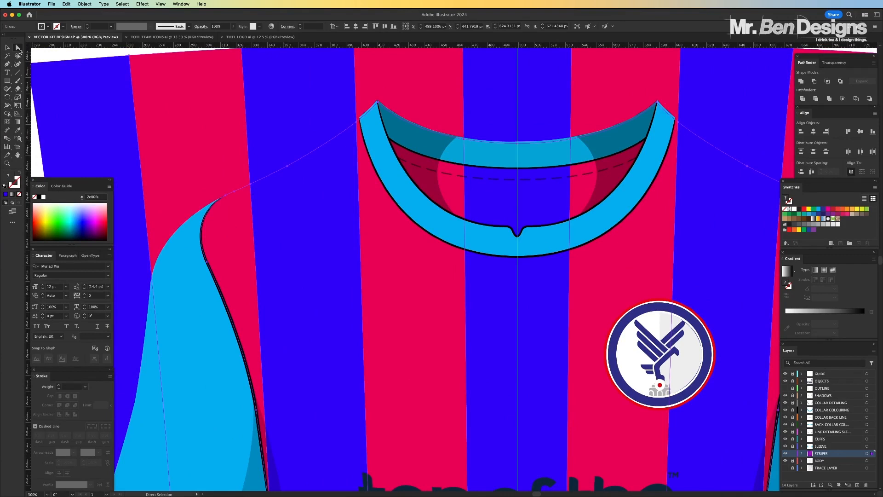
pyautogui.press('super+minus')
pyautogui.press('super+minus')
pyautogui.press('super+minus')
pyautogui.click(204, 144)
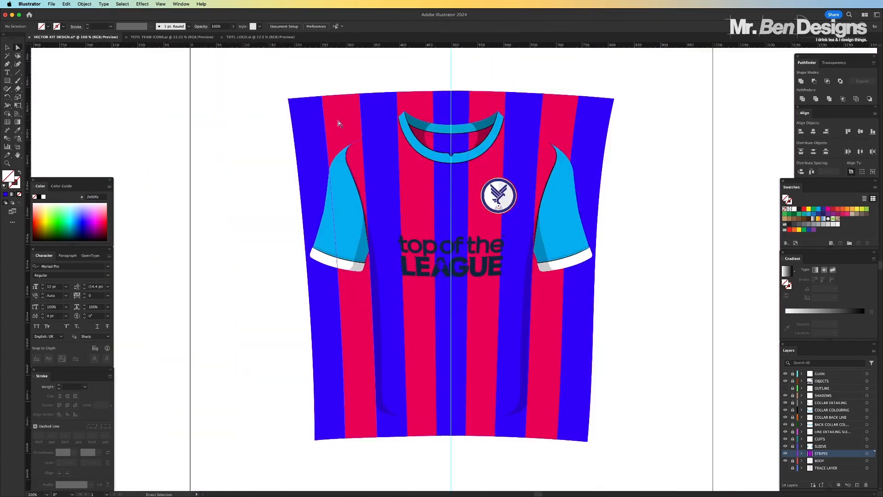
pyautogui.click(310, 130)
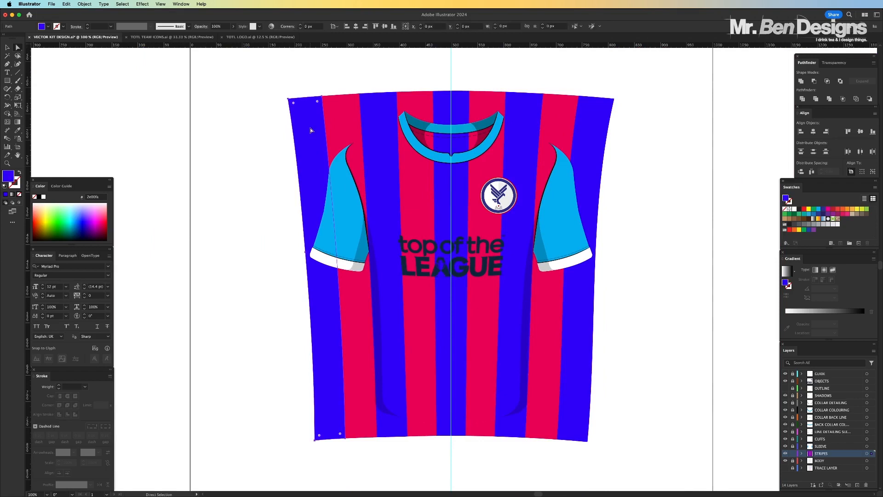
pyautogui.press('Delete')
pyautogui.click(338, 112)
pyautogui.press('Delete')
pyautogui.click(380, 107)
pyautogui.press('Delete')
pyautogui.click(412, 104)
# Delete the remaining stripe pieces above the collar and outside the body shape on the shirt's right side
pyautogui.press('Delete')
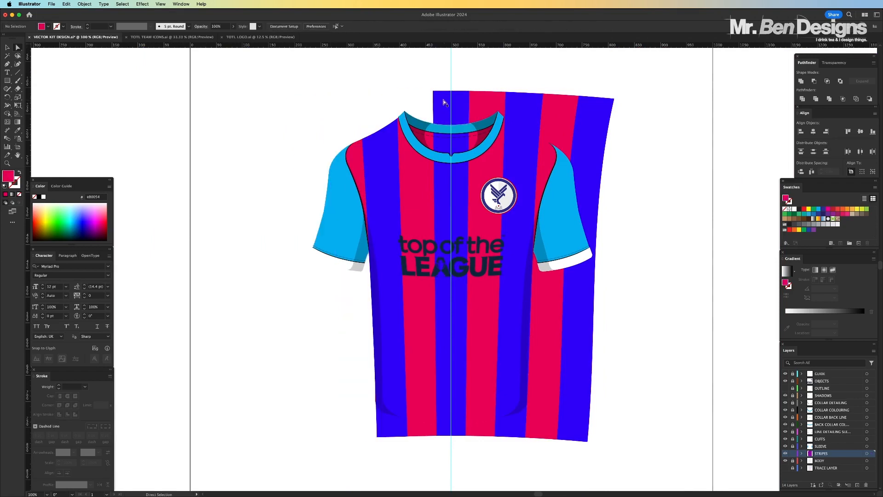
pyautogui.click(446, 104)
pyautogui.press('Delete')
pyautogui.click(483, 104)
pyautogui.press('Delete')
pyautogui.click(531, 103)
pyautogui.press('Delete')
pyautogui.click(556, 119)
pyautogui.press('Delete')
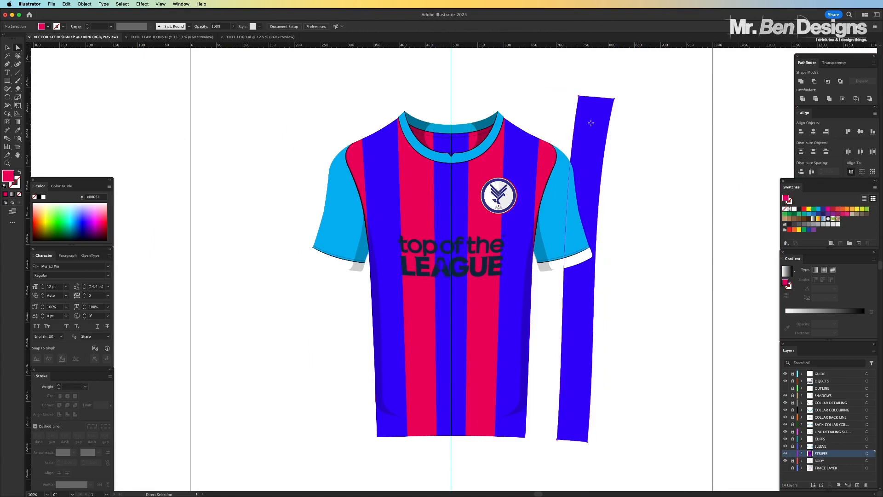
pyautogui.click(575, 329)
# Delete the five leftover stripe pieces below the shirt's curved hem
pyautogui.press('Delete')
pyautogui.click(513, 432)
pyautogui.press('Delete')
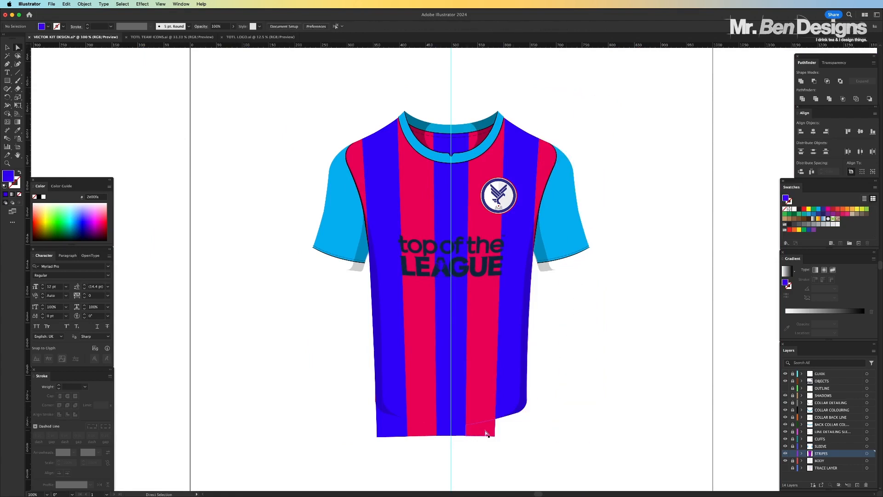
pyautogui.click(488, 432)
pyautogui.press('Delete')
pyautogui.click(458, 433)
pyautogui.press('Delete')
pyautogui.click(432, 427)
pyautogui.press('Delete')
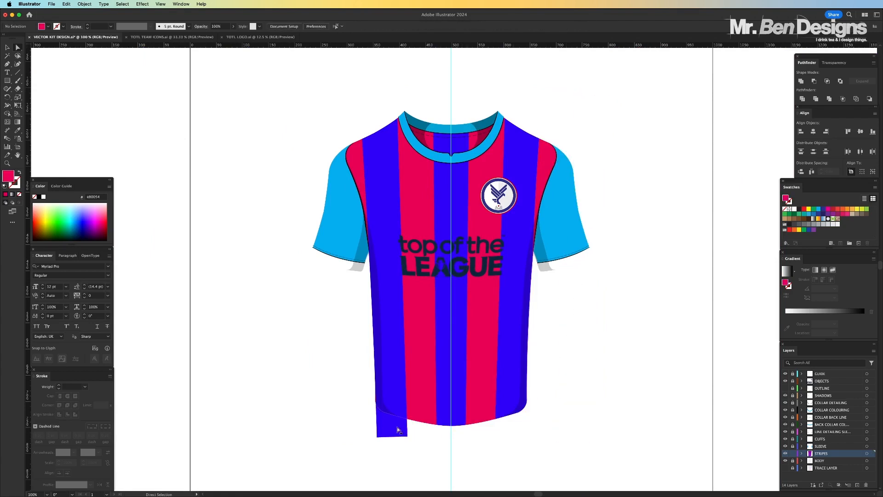
pyautogui.click(394, 424)
pyautogui.press('Delete')
# Make the OUTLINE layer visible again and check the whole striped shirt
pyautogui.press('super+equal')
pyautogui.click(785, 388)
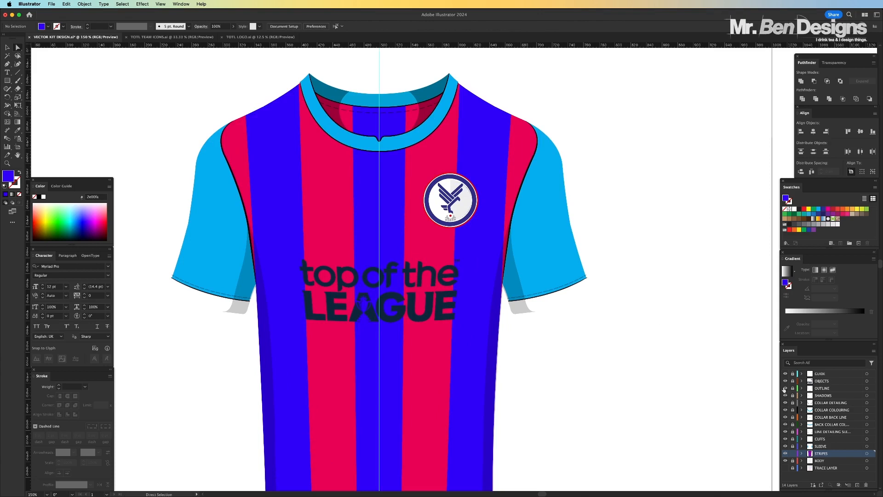
pyautogui.press('super+minus')
pyautogui.press('super+minus')
pyautogui.press('super+equal')
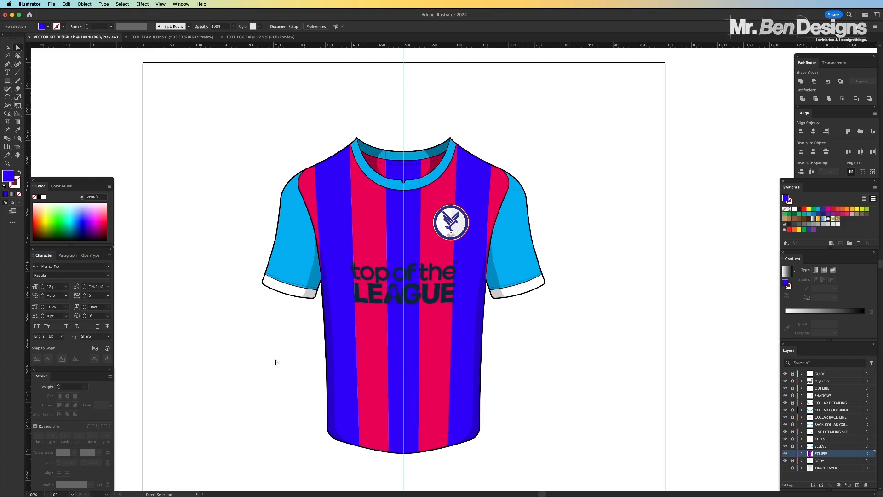
# Move the trimmed striped group off the shirt to reveal the plain body, and undo the move
pyautogui.press('v')
pyautogui.moveTo(299, 201); pyautogui.dragTo(157, 197)
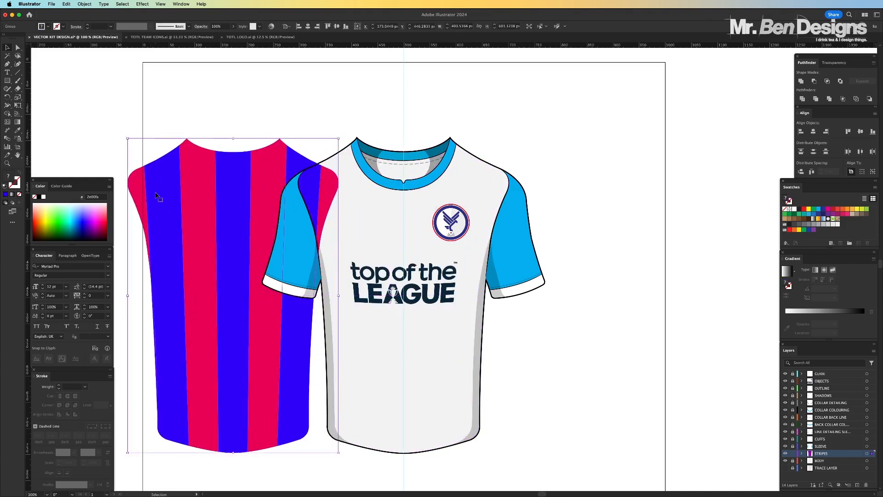
pyautogui.hscroll(-5, 195, 164)
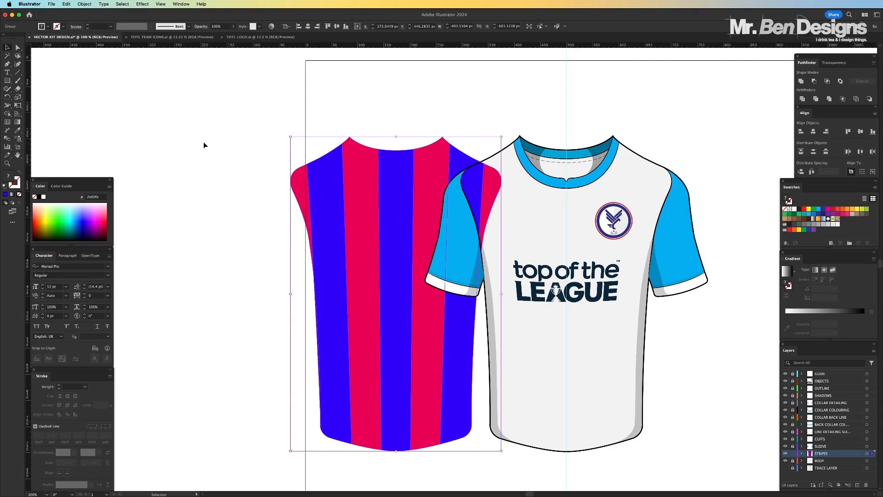
pyautogui.press('super+z')
pyautogui.click(355, 163)
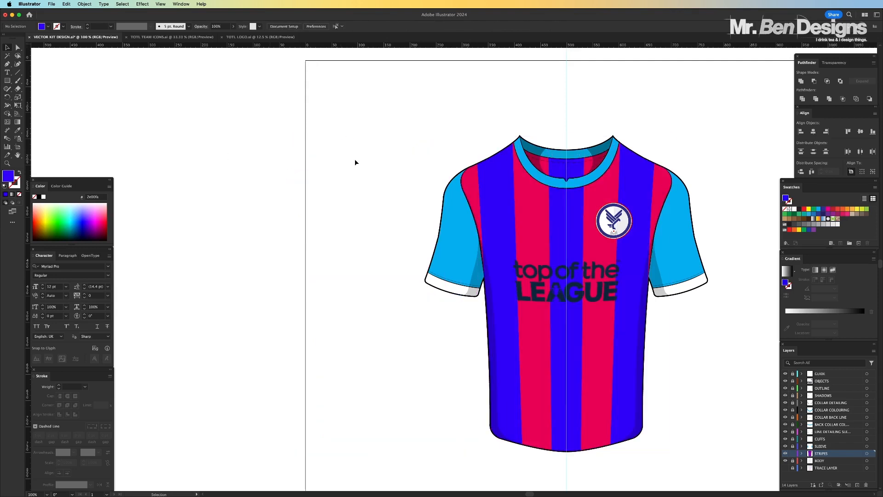
pyautogui.press('super+minus')
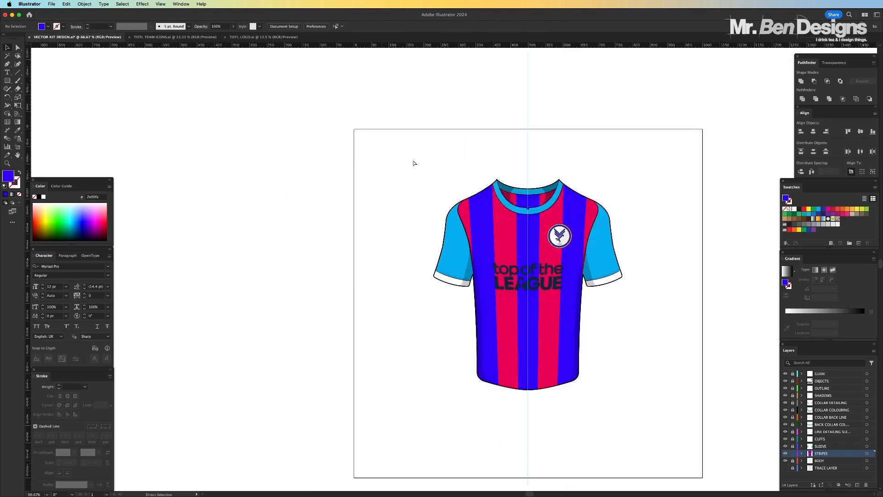
pyautogui.press('super+plus')
pyautogui.press('super+plus')
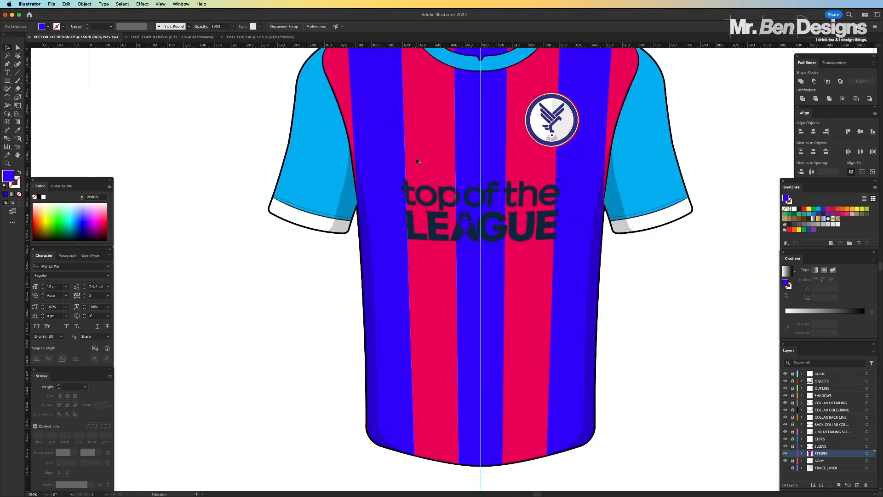
# Unlock the OBJECTS layer, expand the warped sponsor logo's object and fill, and recolour the logo white
pyautogui.scroll(3, 417, 160)
pyautogui.hscroll(3, 417, 160)
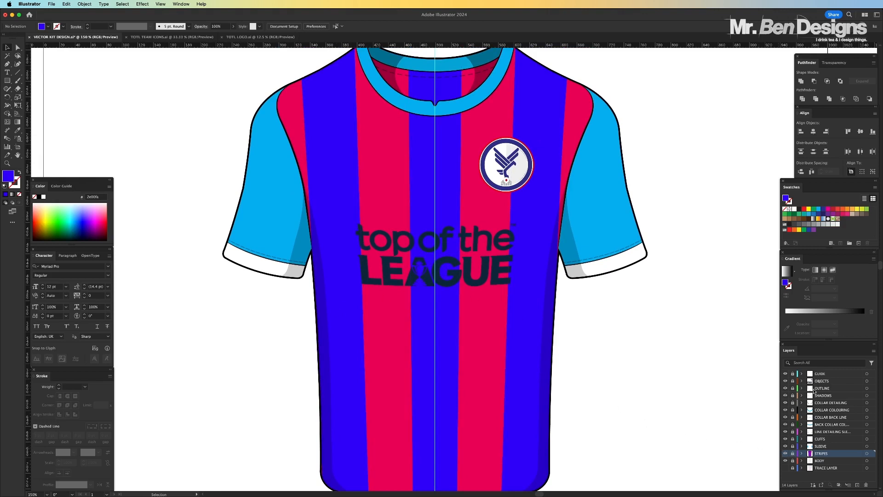
pyautogui.click(793, 381)
pyautogui.click(477, 237)
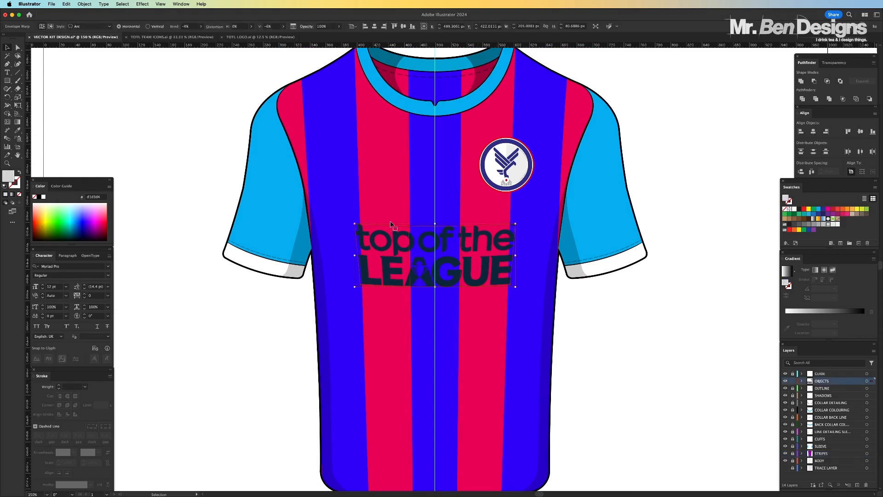
pyautogui.click(84, 4)
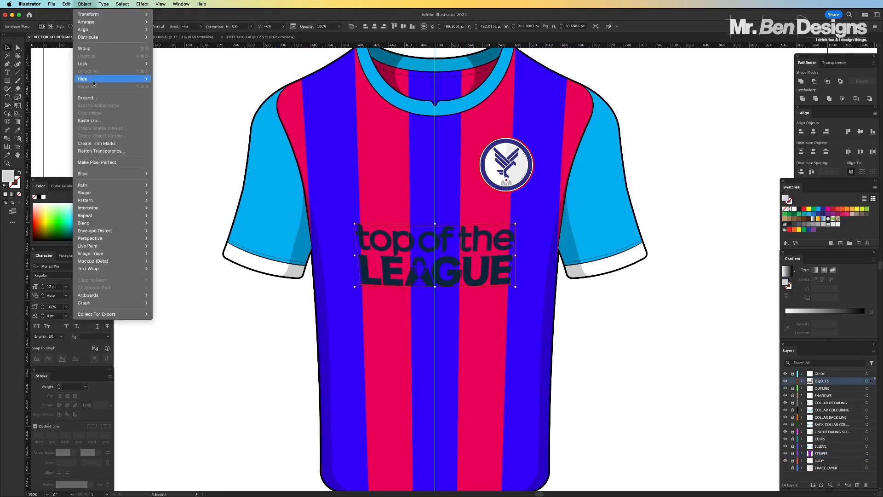
pyautogui.click(92, 98)
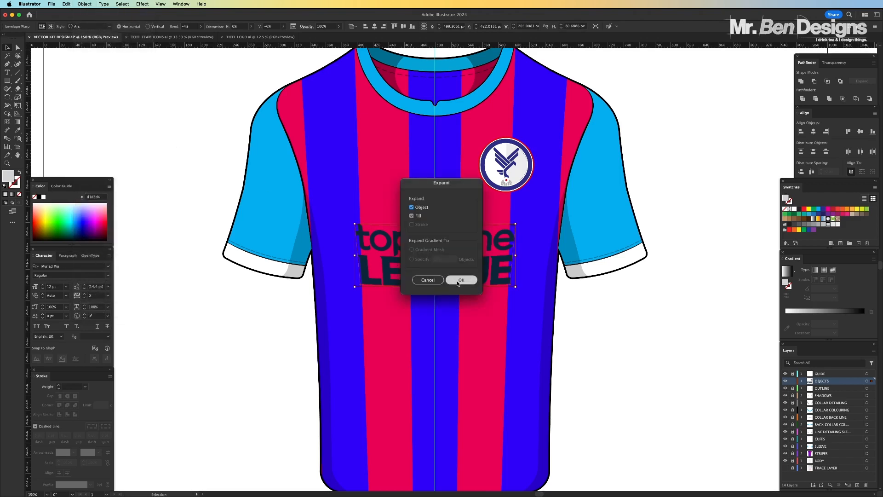
pyautogui.click(458, 280)
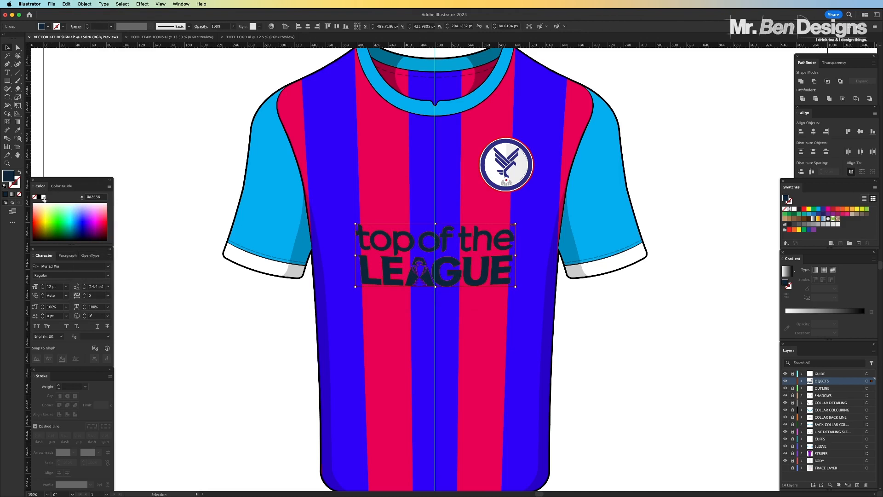
pyautogui.click(44, 197)
pyautogui.click(162, 141)
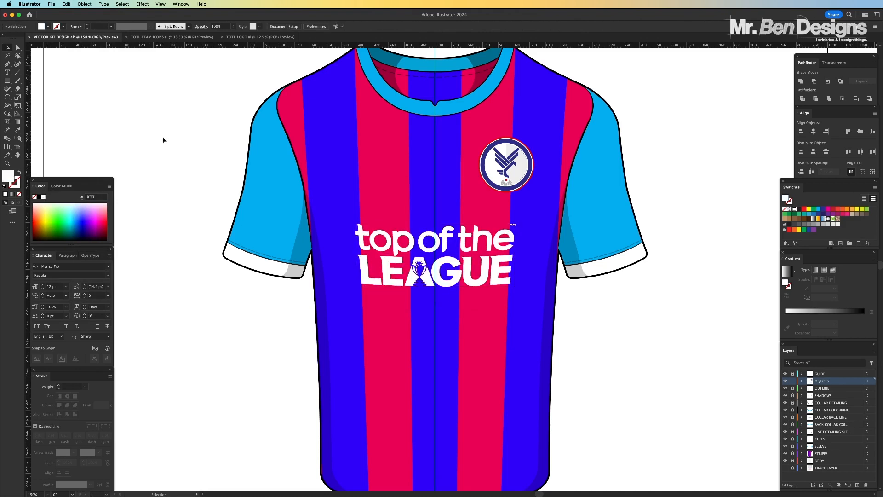
# Unlock the SLEEVE layer and recolour both sleeves with the blue sampled from the body stripes
pyautogui.press('super+0')
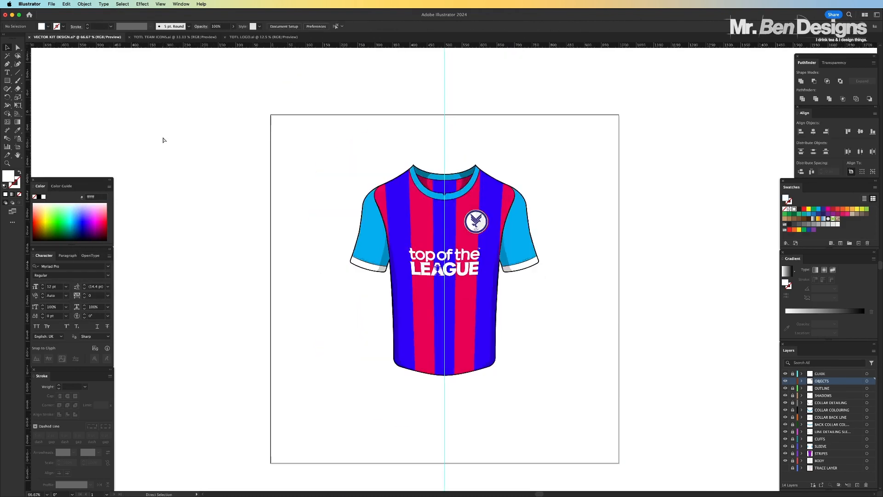
pyautogui.press('super+1')
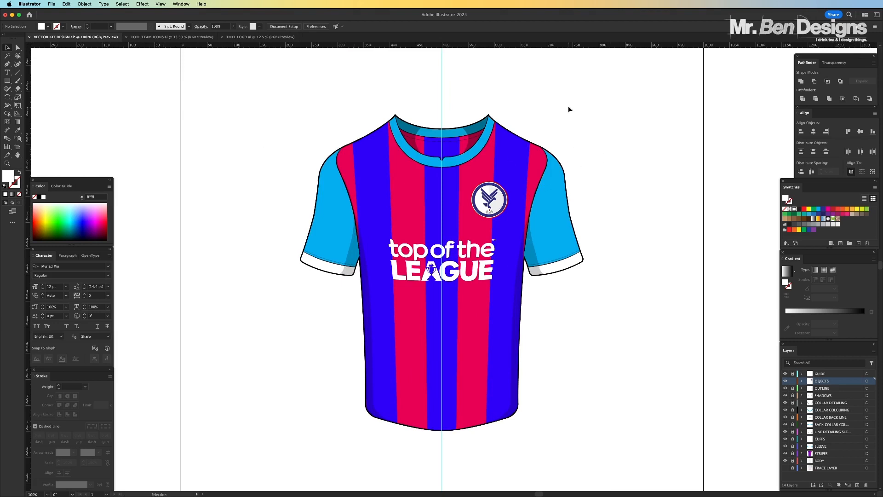
pyautogui.click(18, 47)
pyautogui.click(792, 446)
pyautogui.click(510, 212)
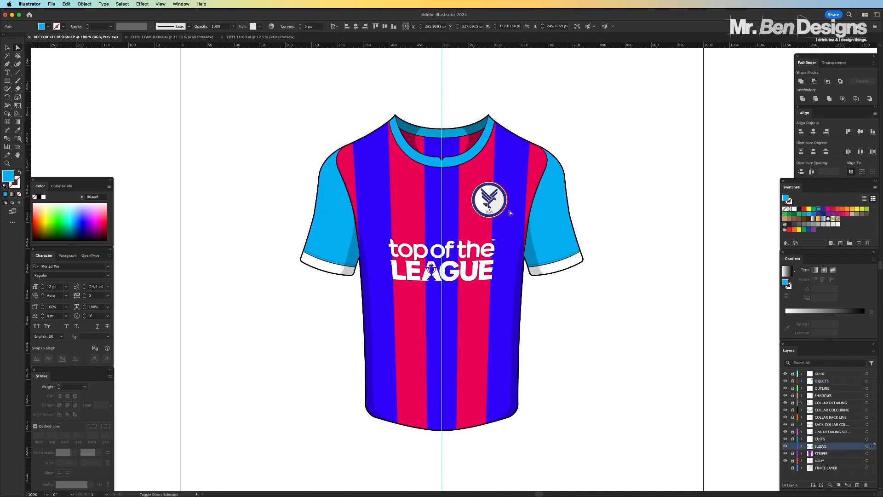
pyautogui.keyDown('shift'); pyautogui.click(562, 213); pyautogui.keyUp('shift')
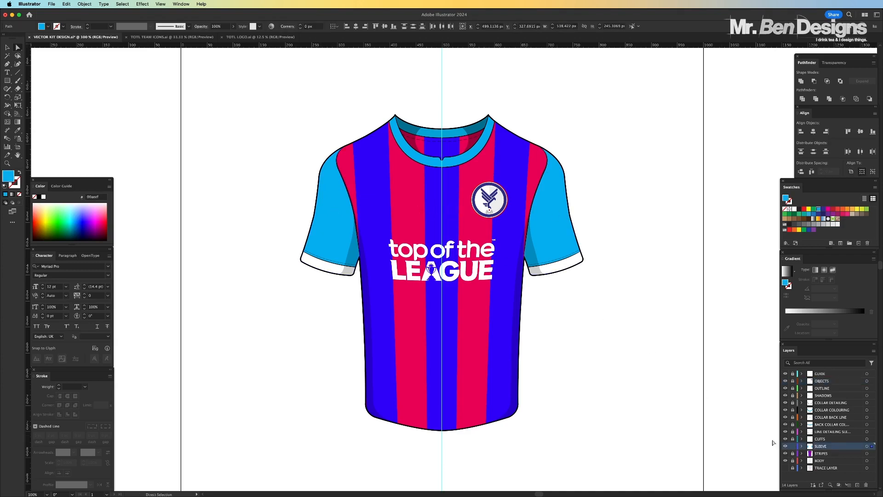
pyautogui.press('v')
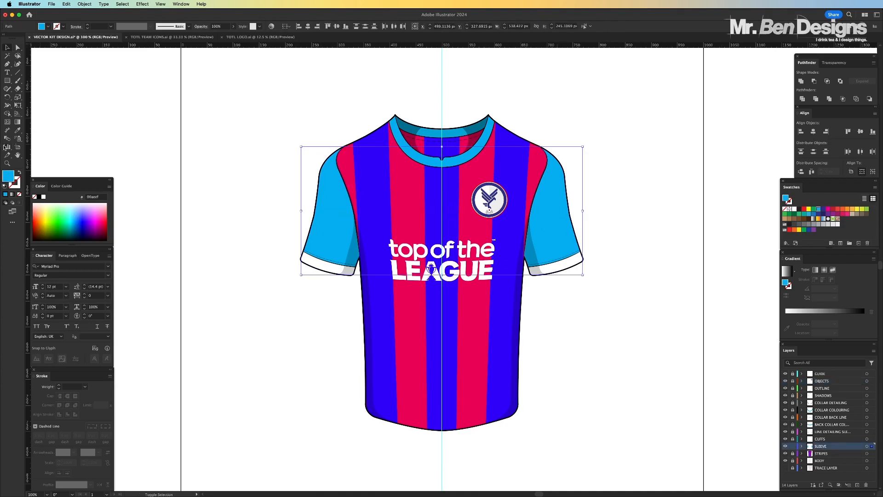
pyautogui.click(18, 131)
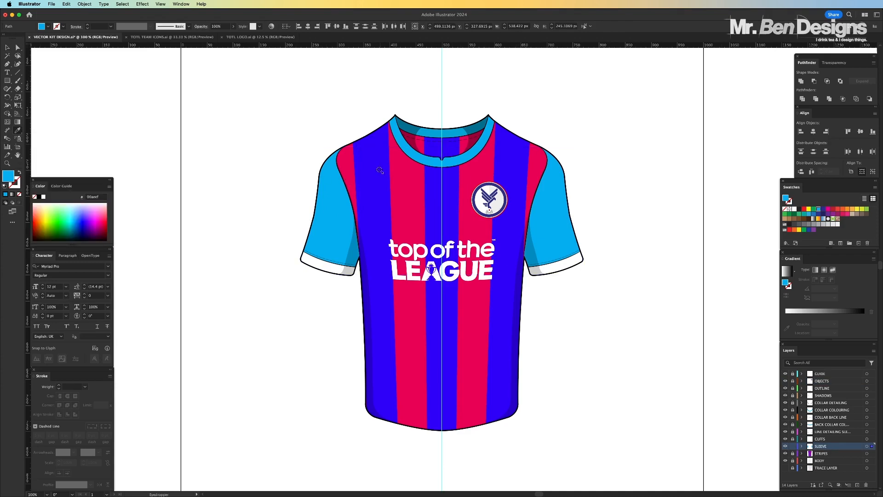
pyautogui.click(376, 170)
pyautogui.press('v')
pyautogui.click(6, 47)
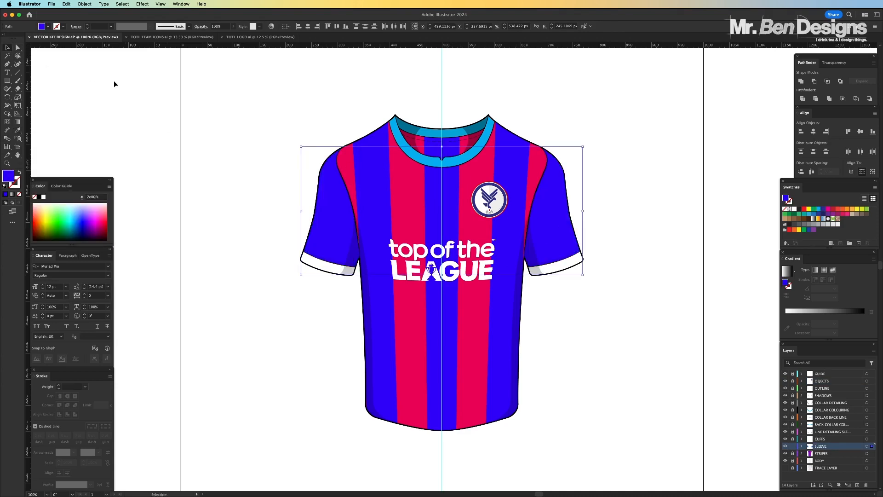
pyautogui.click(124, 88)
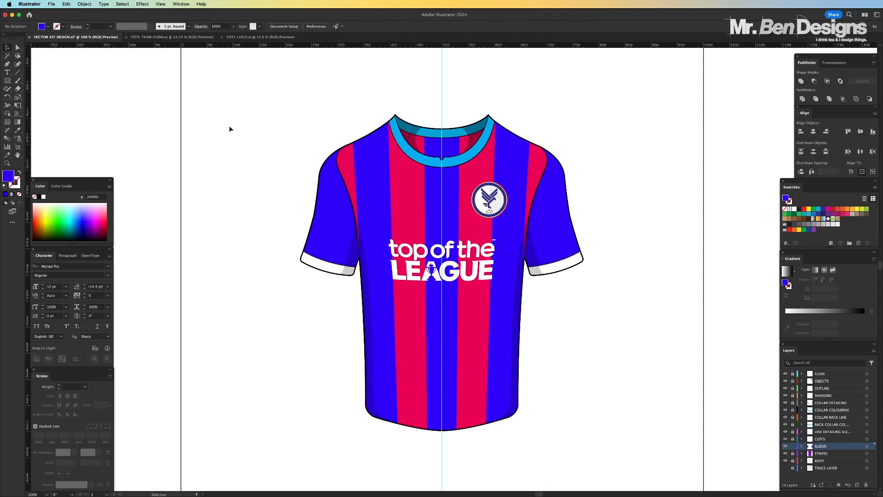
# Unlock the collar colour layers and fill both sleeve cuffs and the front collar with yellow
pyautogui.click(793, 410)
pyautogui.click(792, 424)
pyautogui.click(18, 47)
pyautogui.press('super+equal')
pyautogui.press('super+equal')
pyautogui.click(193, 263)
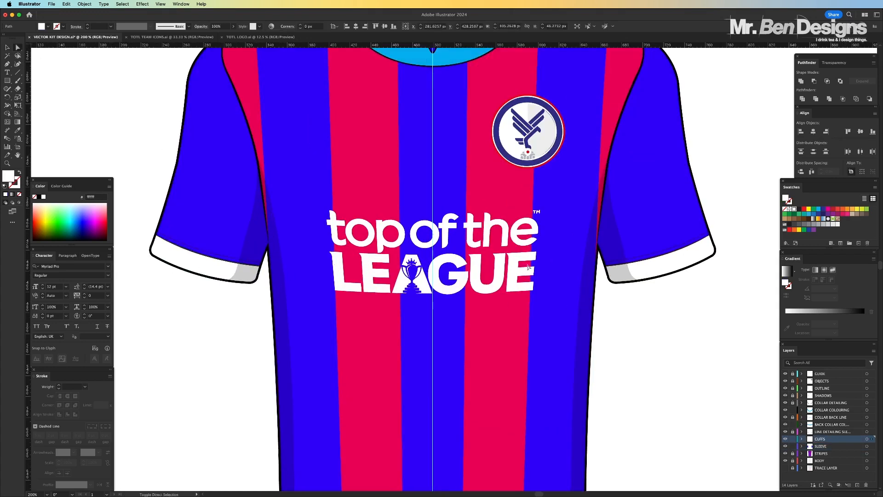
pyautogui.keyDown('shift'); pyautogui.click(656, 268); pyautogui.keyUp('shift')
pyautogui.scroll(5, 667, 221)
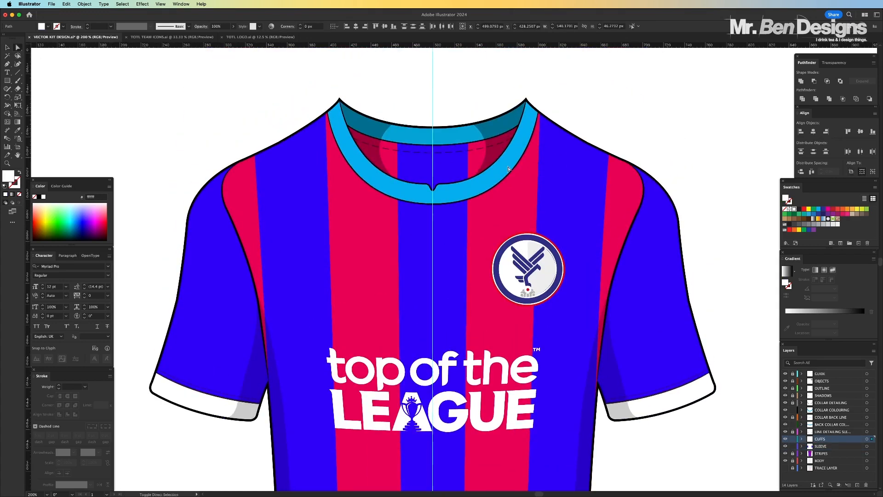
pyautogui.click(809, 209)
# Fill the back collar band with the same yellow
pyautogui.click(477, 131)
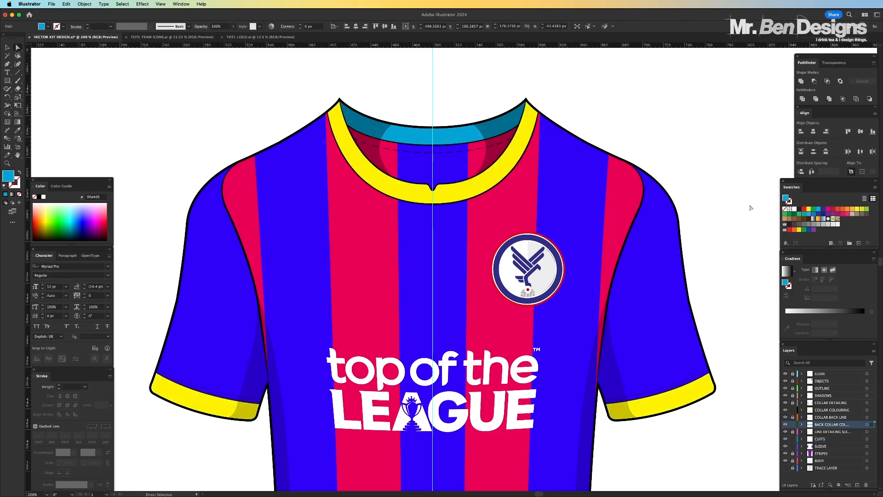
pyautogui.click(809, 209)
pyautogui.click(656, 109)
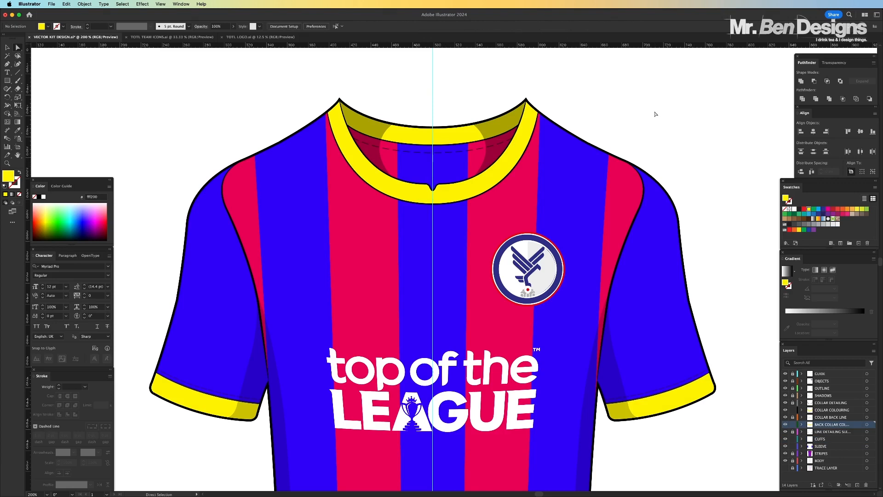
# Hide the guide layer and lock the collar, cuff and sleeve colour layers
pyautogui.press('super+minus')
pyautogui.press('super+minus')
pyautogui.press('super+minus')
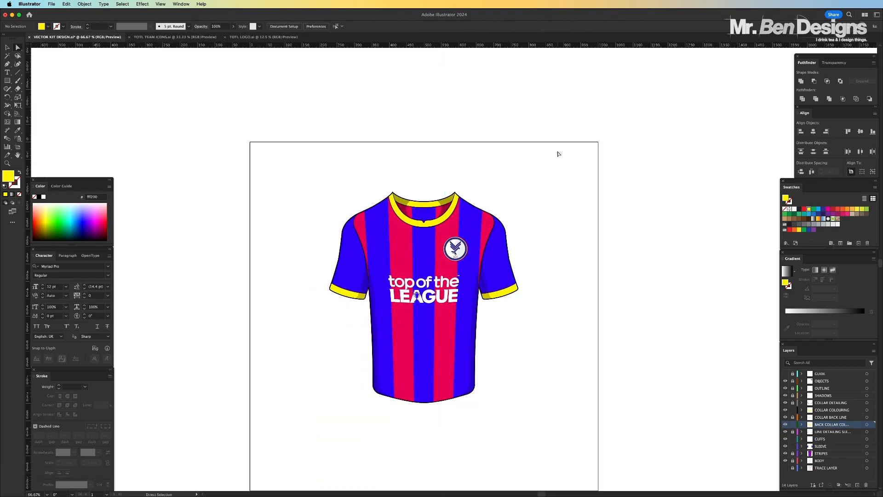
pyautogui.click(793, 410)
pyautogui.click(792, 424)
# Add a new layer directly above TRACE LAYER and name it SHADOW
pyautogui.click(828, 468)
pyautogui.click(856, 485)
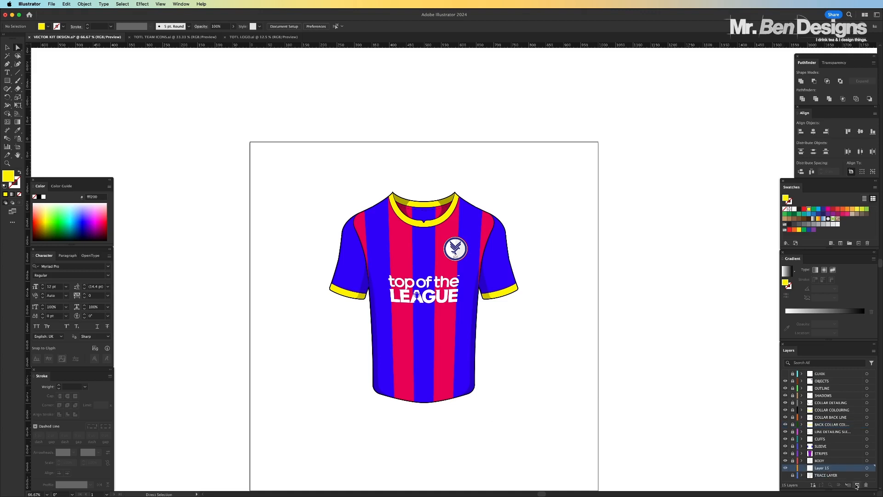
pyautogui.doubleClick(825, 467)
pyautogui.write('SHADOW')
pyautogui.press('Return')
# Draw a flat black ellipse about 285 by 37 px below the shirt's hem and nudge it slightly upward
pyautogui.click(39, 196)
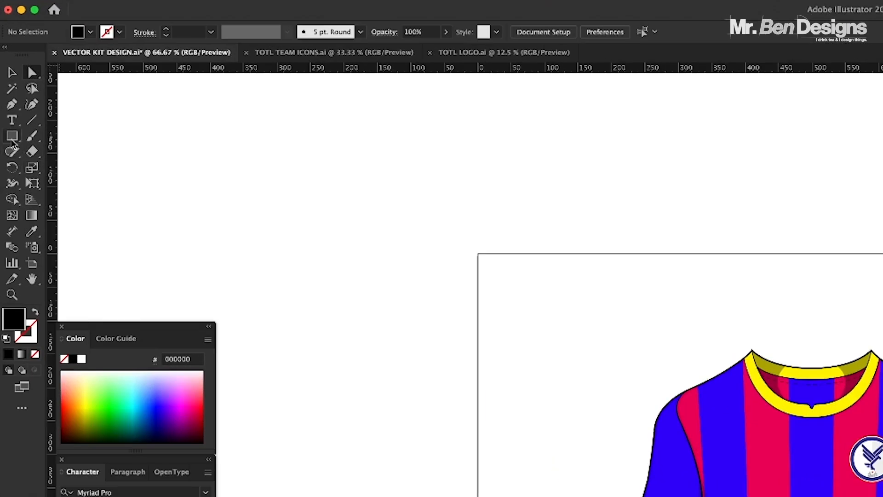
pyautogui.click(9, 95)
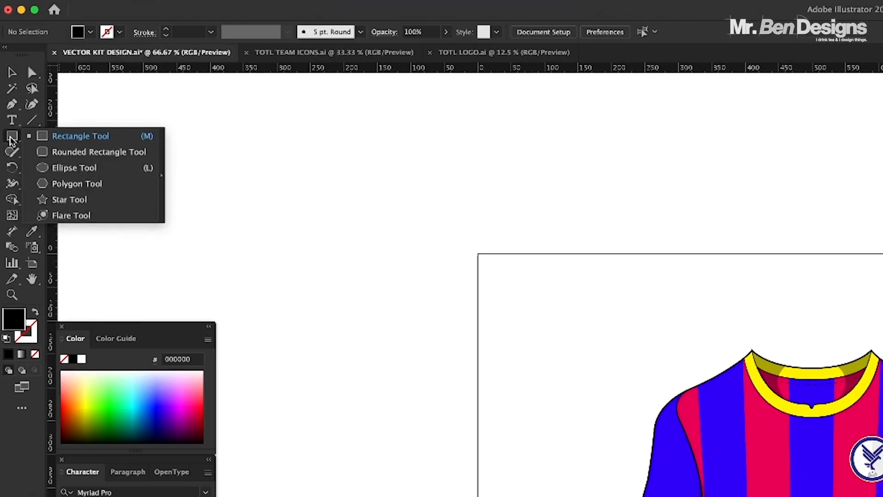
pyautogui.click(57, 168)
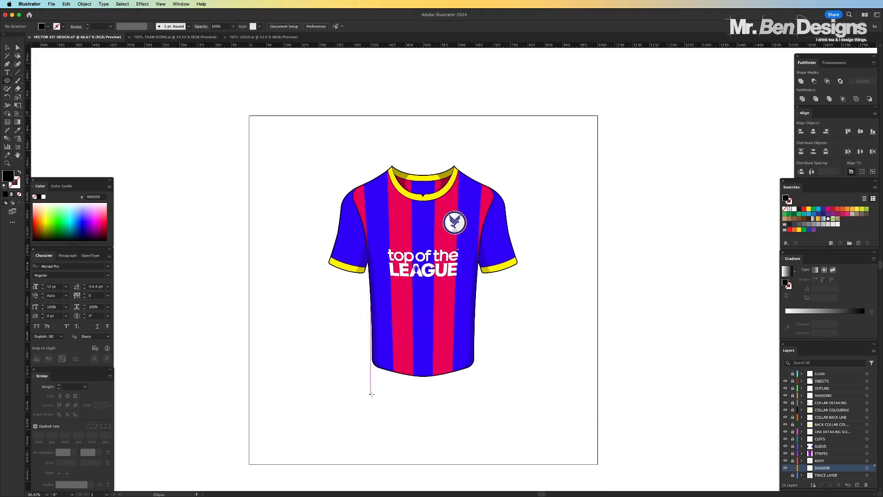
pyautogui.moveTo(372, 393); pyautogui.dragTo(435, 401)
pyautogui.click(8, 47)
pyautogui.moveTo(434, 401); pyautogui.dragTo(434, 397)
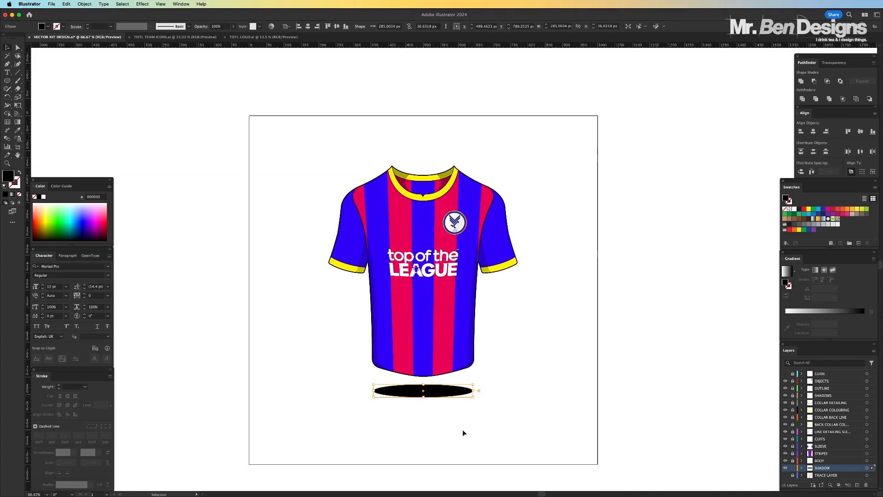
pyautogui.click(463, 433)
# Apply a Gaussian Blur with a 40-pixel radius to the black ellipse under the shirt
pyautogui.press('super+1')
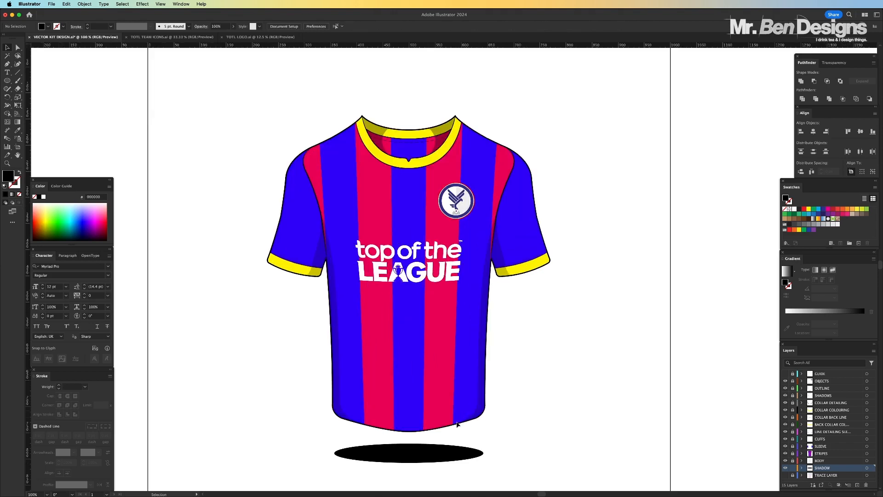
pyautogui.click(424, 456)
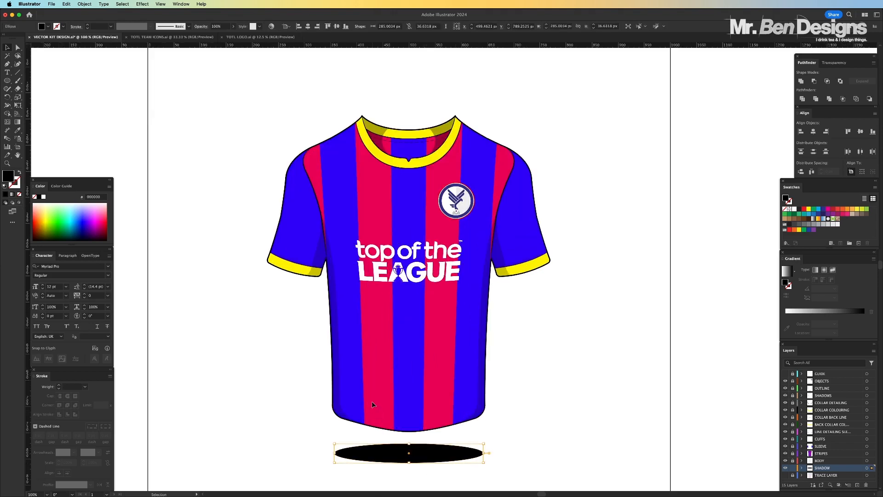
pyautogui.press('super+minus')
pyautogui.press('super+minus')
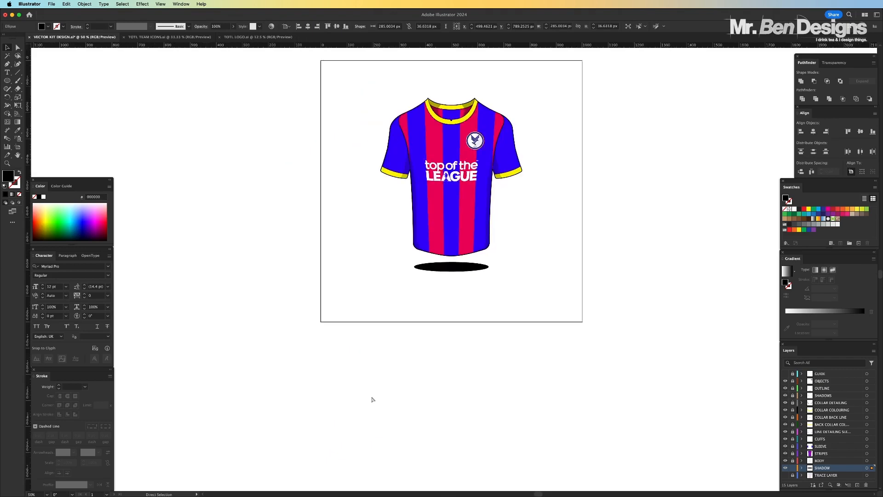
pyautogui.press('super+equal')
pyautogui.press('super+equal')
pyautogui.scroll(5, 227, 175)
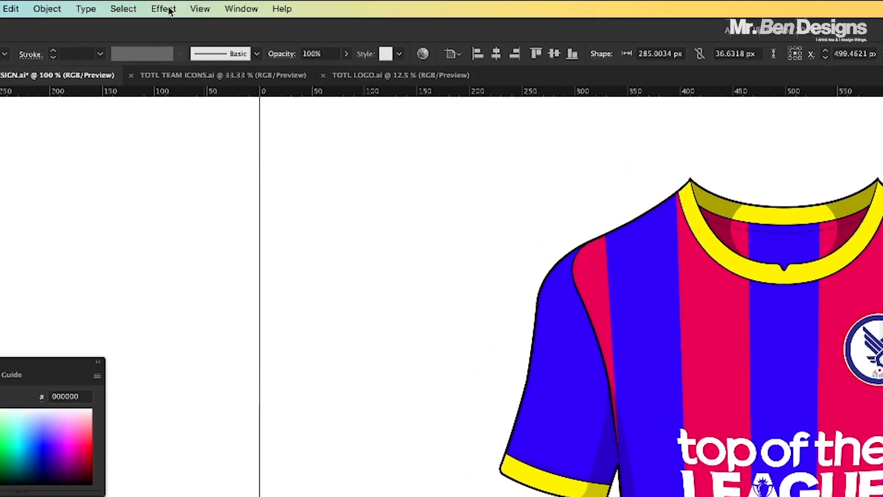
pyautogui.click(169, 10)
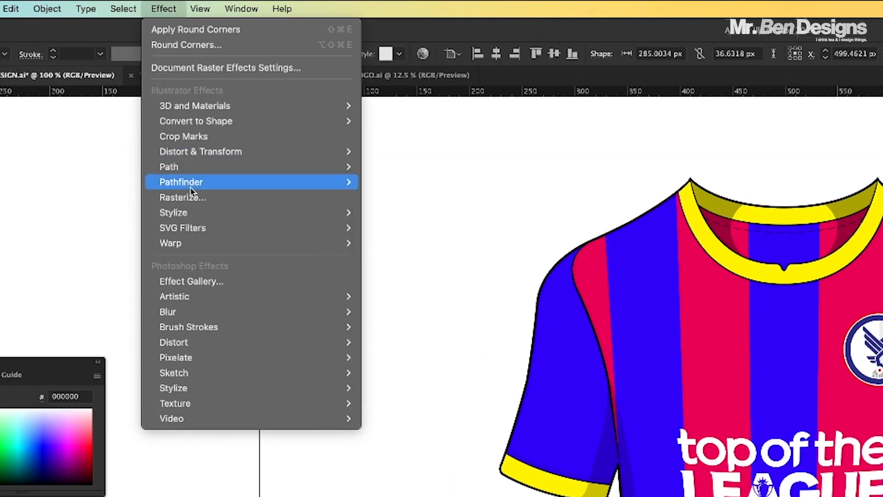
pyautogui.moveTo(193, 214)
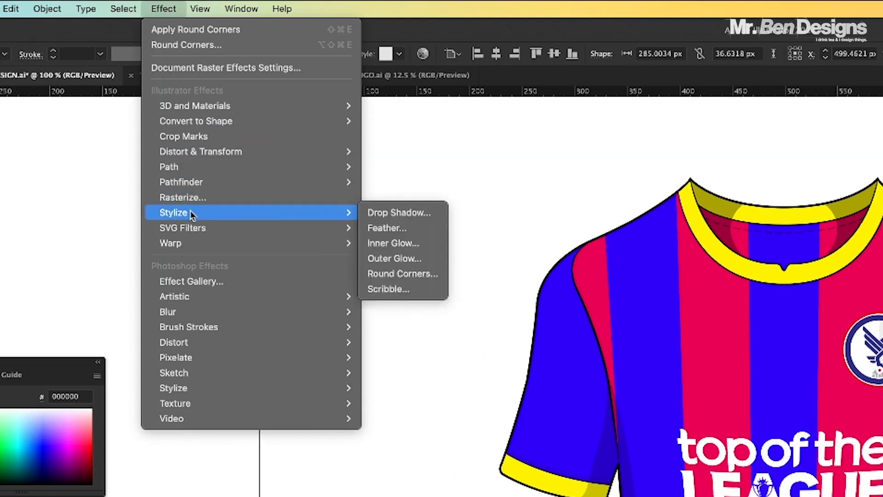
pyautogui.moveTo(188, 312)
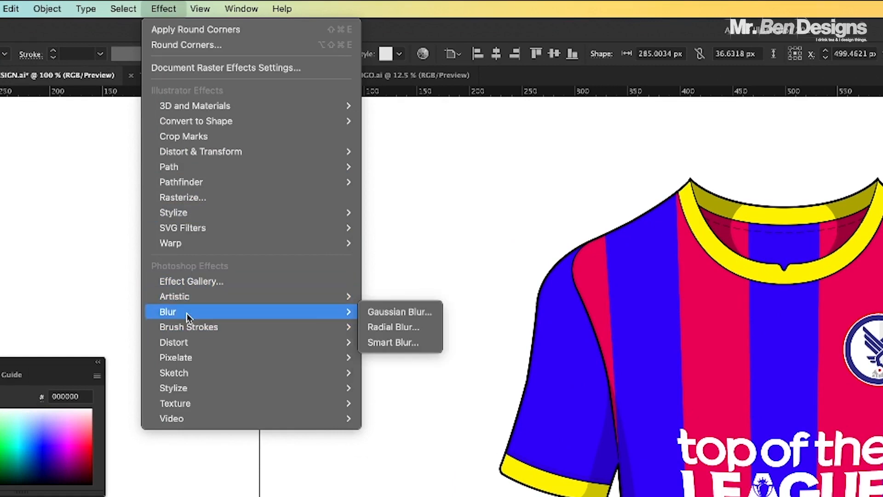
pyautogui.click(418, 311)
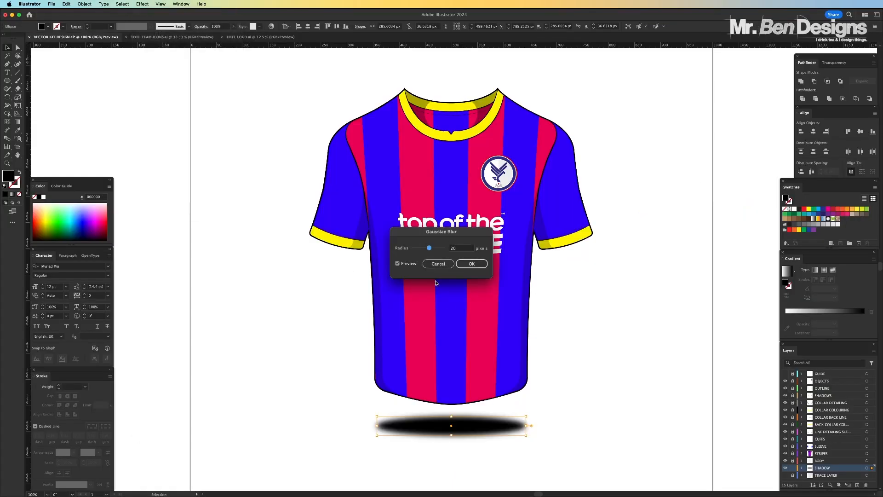
pyautogui.click(462, 251)
pyautogui.press('Tab')
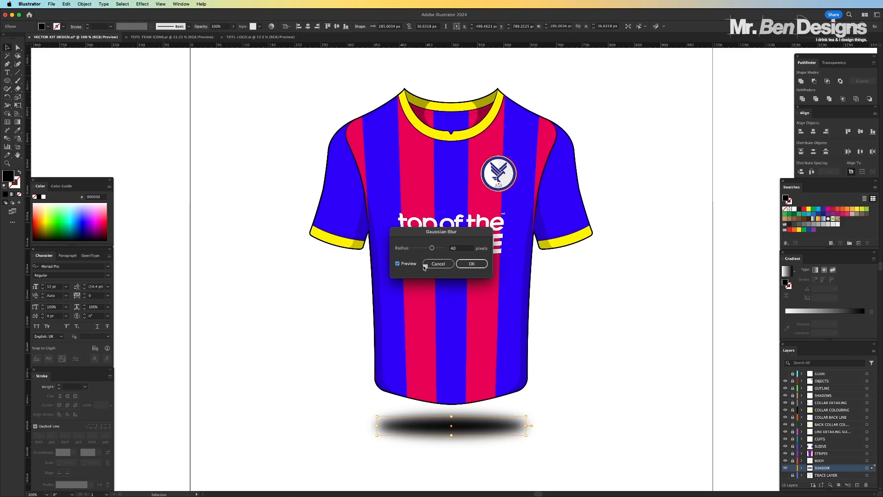
pyautogui.click(466, 267)
pyautogui.click(615, 432)
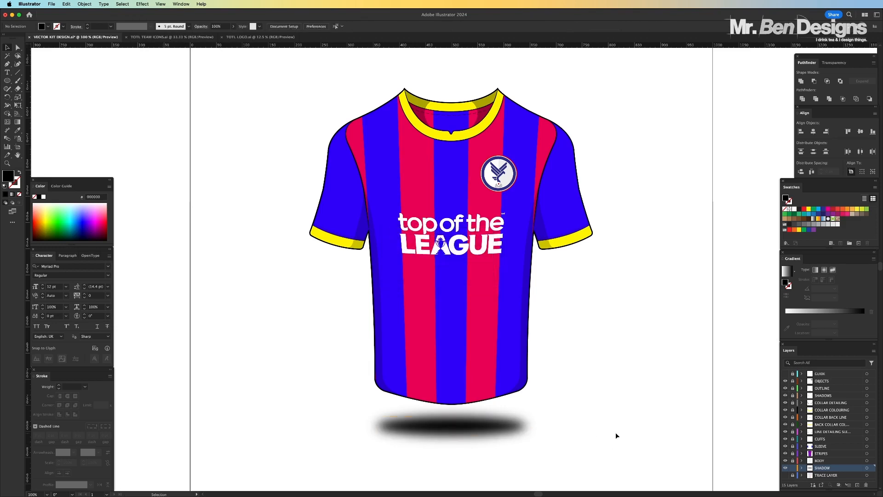
# Set the opacity of the blurred black ellipse beneath the shirt to 40%
pyautogui.click(488, 427)
pyautogui.click(225, 28)
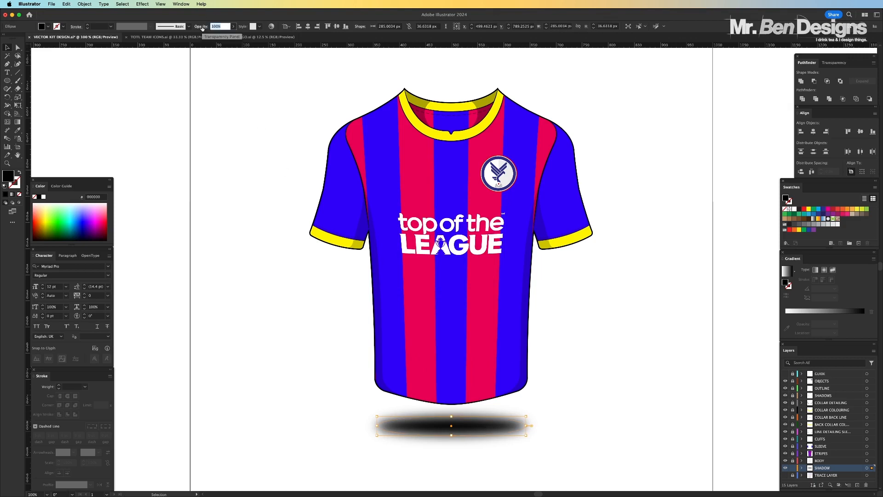
pyautogui.write('40')
pyautogui.press('Return')
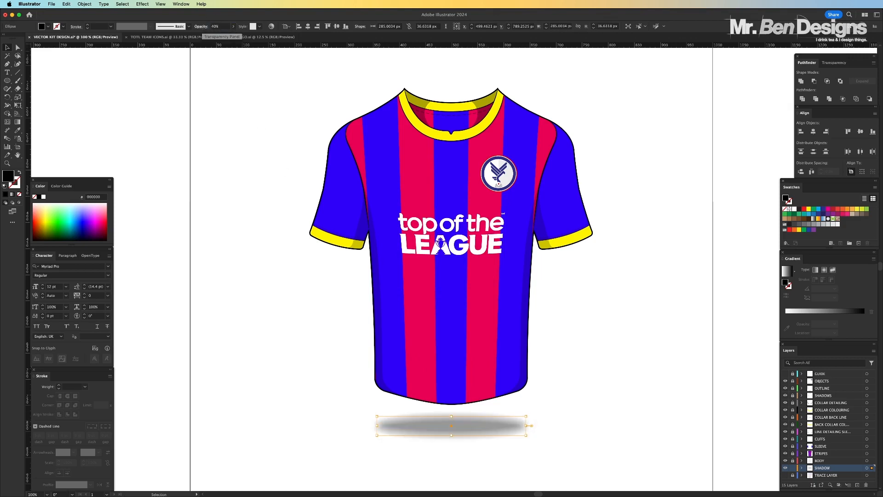
pyautogui.click(604, 408)
pyautogui.press('super+minus')
pyautogui.press('super+minus')
pyautogui.press('super+minus')
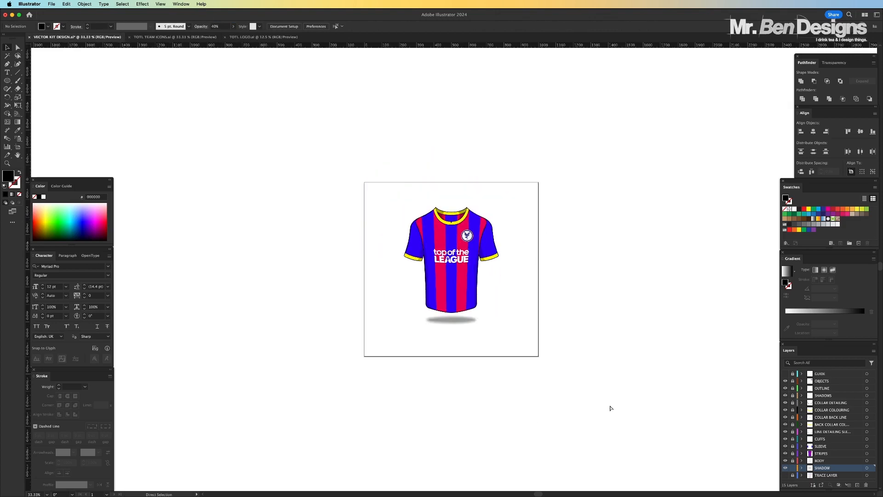
# Widen the shadow ellipse evenly about its centre to about 421 px, so it extends past both sides of the shirt's hem
pyautogui.press('super+equal')
pyautogui.press('super+equal')
pyautogui.press('super+equal')
pyautogui.press('super+equal')
pyautogui.scroll(-4, 567, 384)
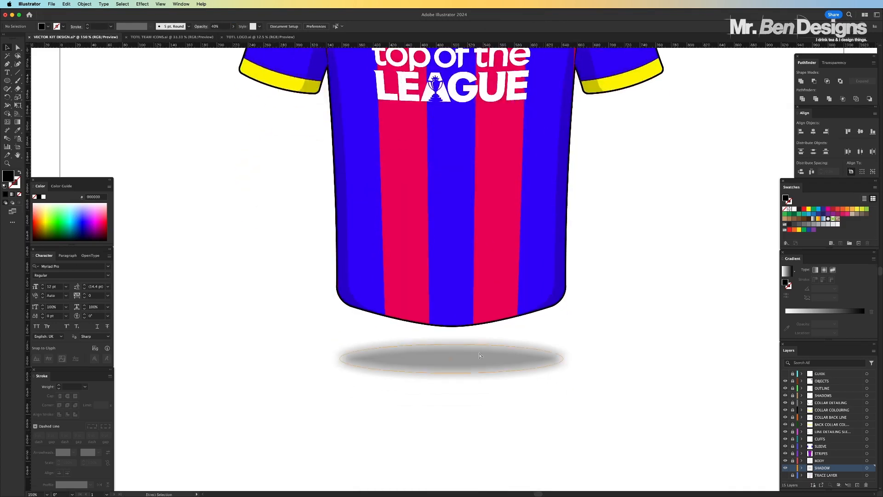
pyautogui.press('super+minus')
pyautogui.click(463, 328)
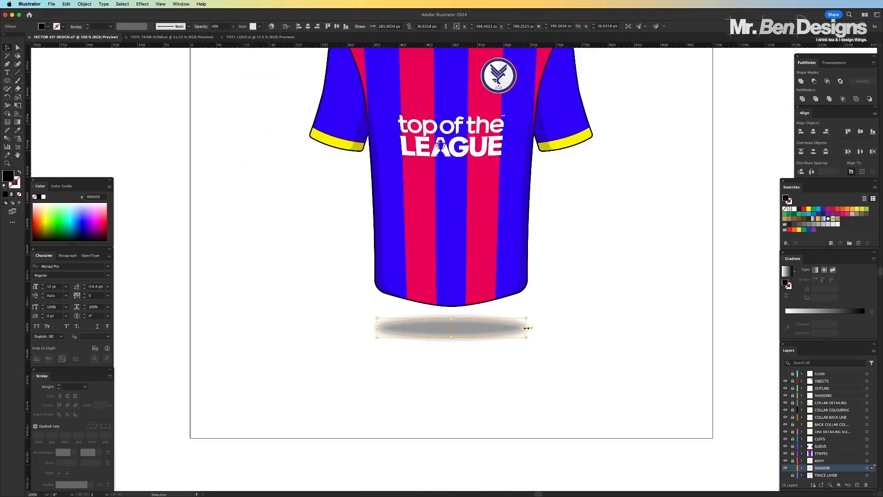
pyautogui.moveTo(527, 328); pyautogui.dragTo(493, 326)
pyautogui.click(624, 283)
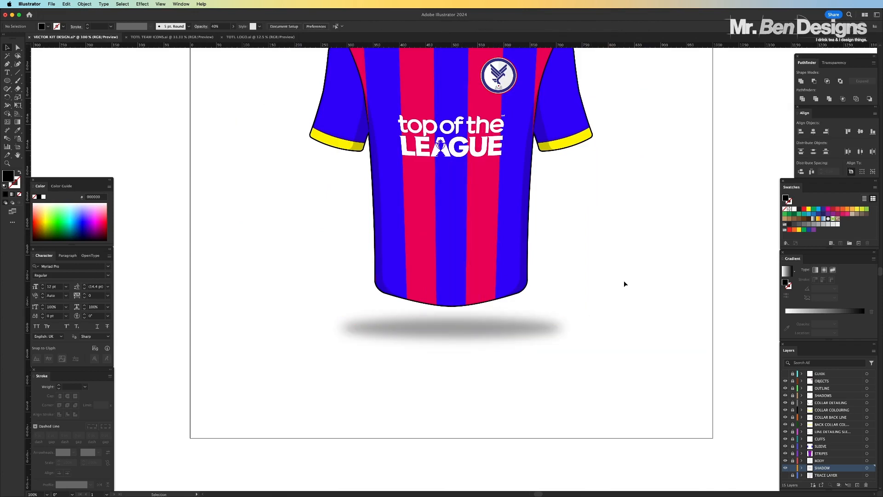
pyautogui.press('super+minus')
pyautogui.press('super+minus')
pyautogui.press('super+minus')
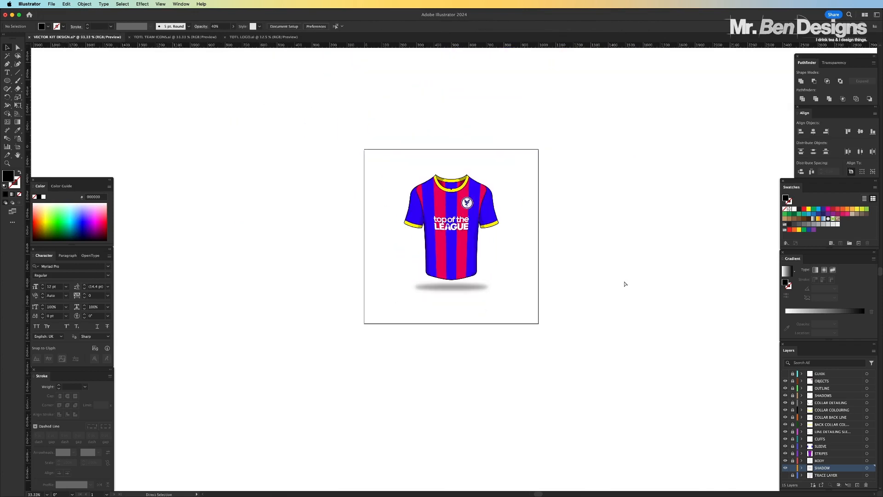
# Duplicate the shadow ellipse in place and shrink the copy to about 190 by 22 px, centred within the original
pyautogui.press('super+plus')
pyautogui.press('super+plus')
pyautogui.press('super+plus')
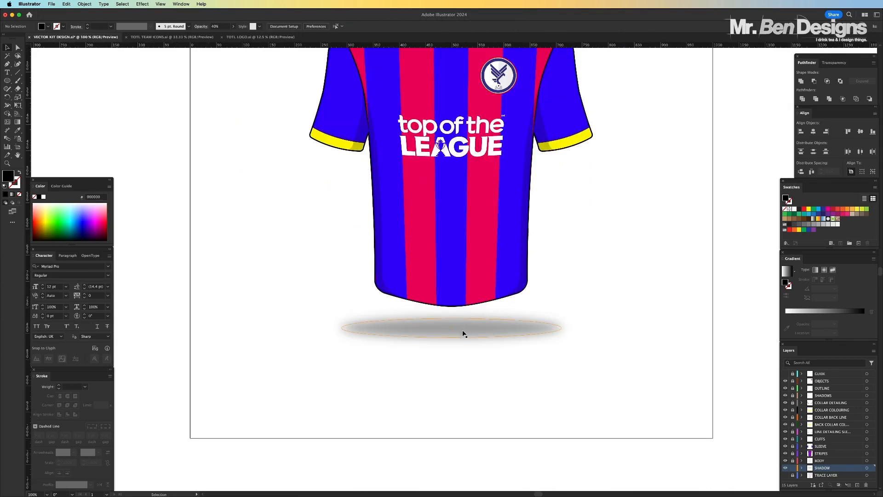
pyautogui.click(472, 328)
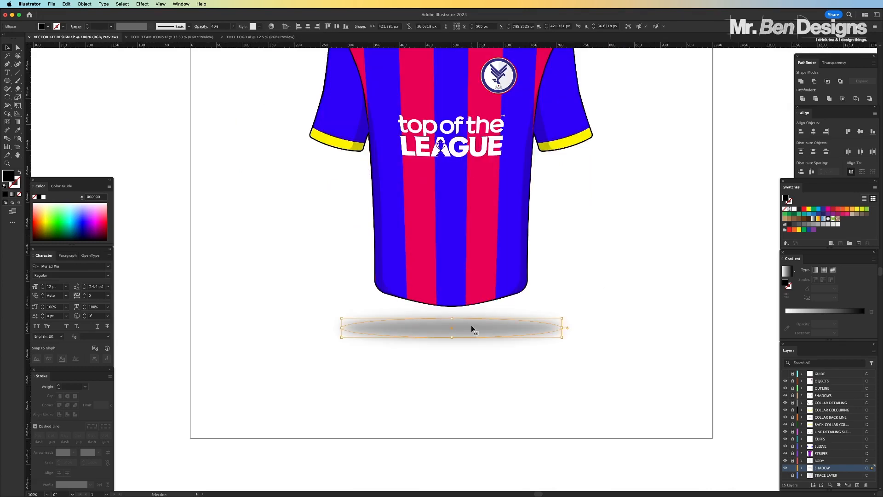
pyautogui.press('a')
pyautogui.press('v')
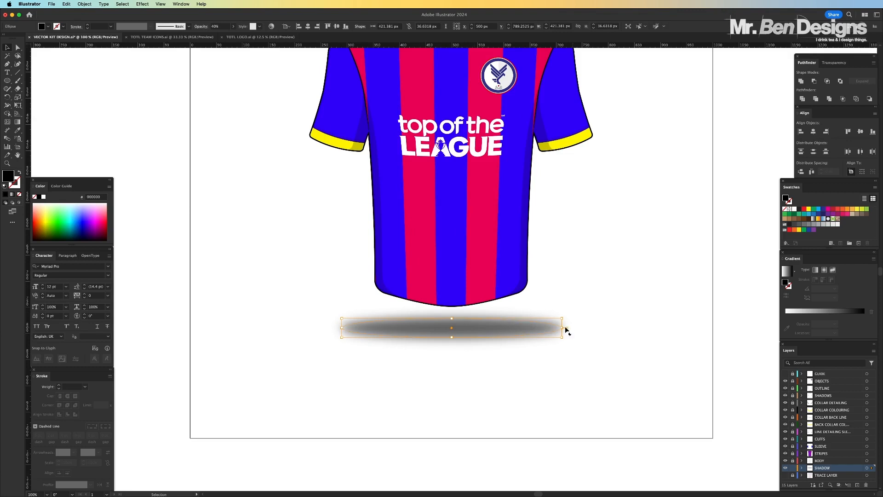
pyautogui.moveTo(450, 337); pyautogui.dragTo(452, 332)
pyautogui.moveTo(533, 326); pyautogui.dragTo(489, 326)
pyautogui.moveTo(425, 322); pyautogui.dragTo(454, 332)
# Set the opacity of the smaller inner shadow ellipse to 60%
pyautogui.click(233, 27)
pyautogui.moveTo(220, 35); pyautogui.dragTo(227, 35)
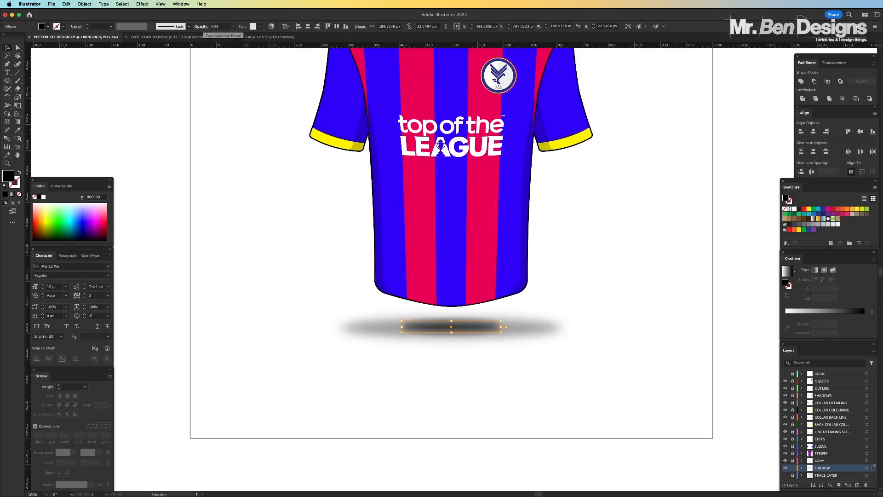
pyautogui.click(453, 371)
pyautogui.moveTo(433, 324)
pyautogui.mouseDown()
pyautogui.moveTo(384, 328)
pyautogui.moveTo(421, 329)
pyautogui.mouseUp()
pyautogui.click(460, 375)
pyautogui.click(457, 331)
pyautogui.click(487, 393)
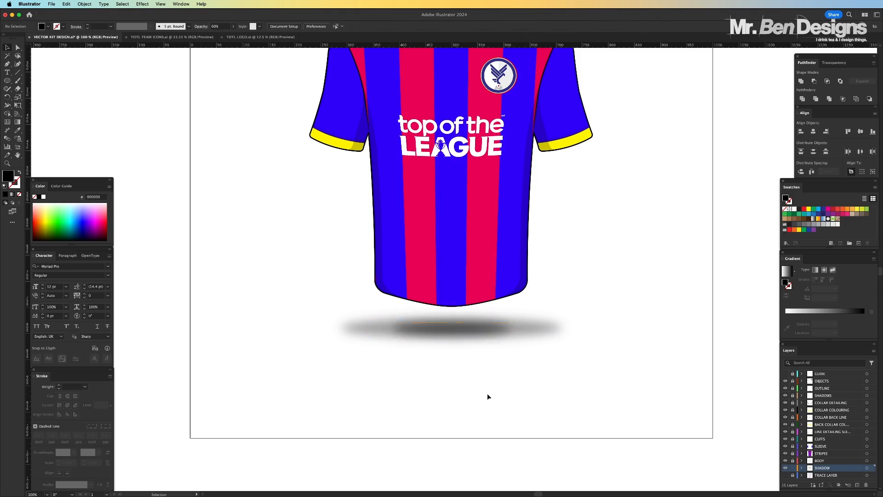
pyautogui.press('super+minus')
pyautogui.press('super+minus')
pyautogui.press('super+minus')
# Slightly flatten the inner shadow ellipse and adjust its placement within the larger one
pyautogui.press('super+equal')
pyautogui.press('super+equal')
pyautogui.press('super+equal')
pyautogui.press('super+equal')
pyautogui.click(460, 362)
pyautogui.moveTo(452, 368); pyautogui.dragTo(452, 363)
pyautogui.moveTo(471, 357); pyautogui.dragTo(460, 335)
pyautogui.click(482, 449)
pyautogui.press('super+minus')
pyautogui.press('super+minus')
pyautogui.press('super+minus')
# Resize the outer shadow ellipse about its centre to about 353 by 43 px
pyautogui.press('super+equal')
pyautogui.press('super+equal')
pyautogui.click(465, 334)
pyautogui.click(478, 437)
pyautogui.click(473, 335)
pyautogui.click(483, 377)
pyautogui.press('super+minus')
pyautogui.press('super+minus')
pyautogui.press('super+minus')
pyautogui.press('super+equal')
pyautogui.press('super+equal')
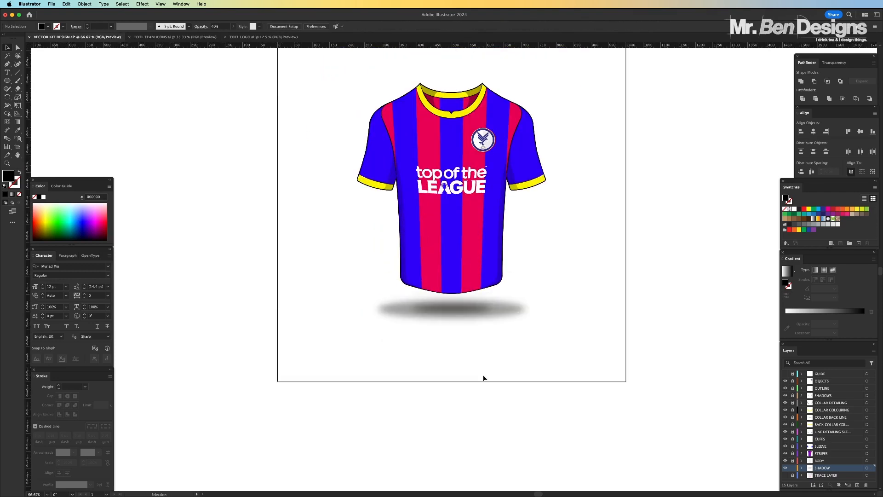
pyautogui.click(474, 309)
pyautogui.moveTo(523, 308); pyautogui.dragTo(513, 308)
pyautogui.moveTo(452, 319); pyautogui.dragTo(452, 316)
pyautogui.click(474, 382)
# Set the outer shadow ellipse's opacity to 50% and deselect it
pyautogui.press('super+minus')
pyautogui.press('super+minus')
pyautogui.press('super+equal')
pyautogui.press('super+equal')
pyautogui.press('super+equal')
pyautogui.click(460, 328)
pyautogui.click(219, 26)
pyautogui.write('50')
pyautogui.press('Return')
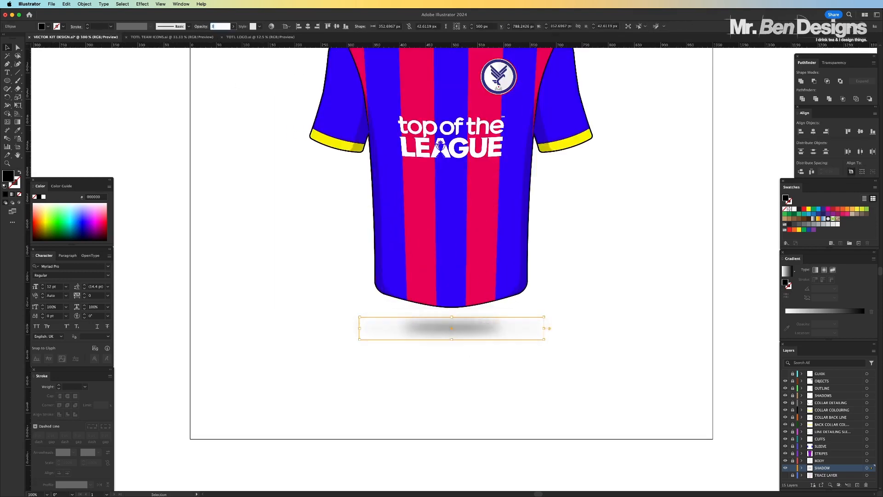
pyautogui.click(851, 172)
pyautogui.click(607, 364)
# Inspect the outline and colour edge at the shirt's lower-left corner, and the whole shirt with its ground shadow
pyautogui.scroll(5, 607, 364)
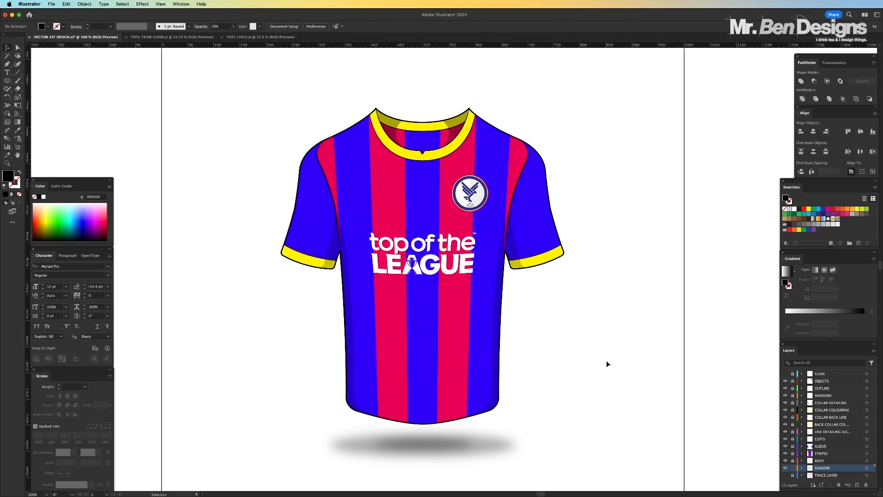
pyautogui.press('super+equal')
pyautogui.press('super+equal')
pyautogui.press('super+equal')
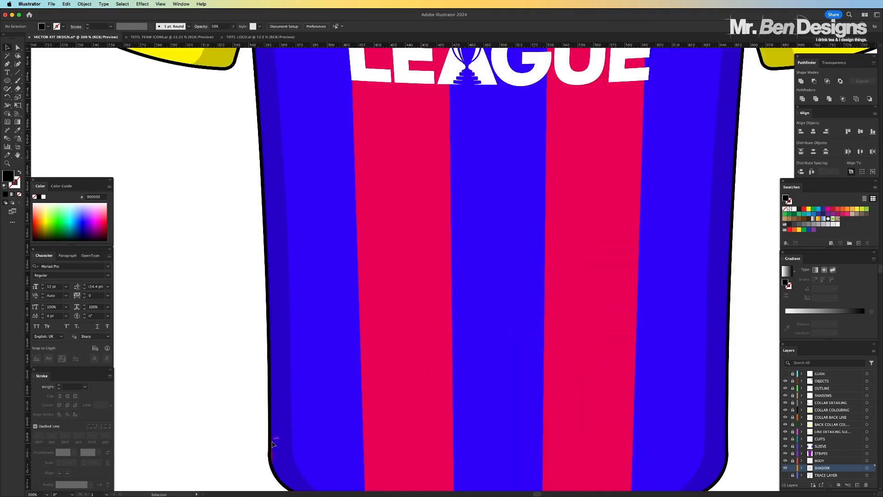
pyautogui.press('super+equal')
pyautogui.scroll(-3, 285, 396)
pyautogui.press('super+minus')
pyautogui.press('super+minus')
pyautogui.press('super+minus')
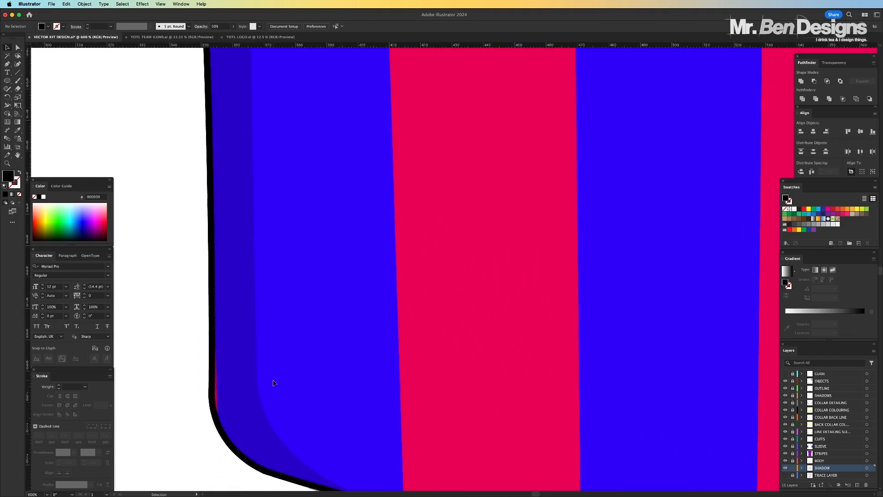
pyautogui.scroll(4, 244, 381)
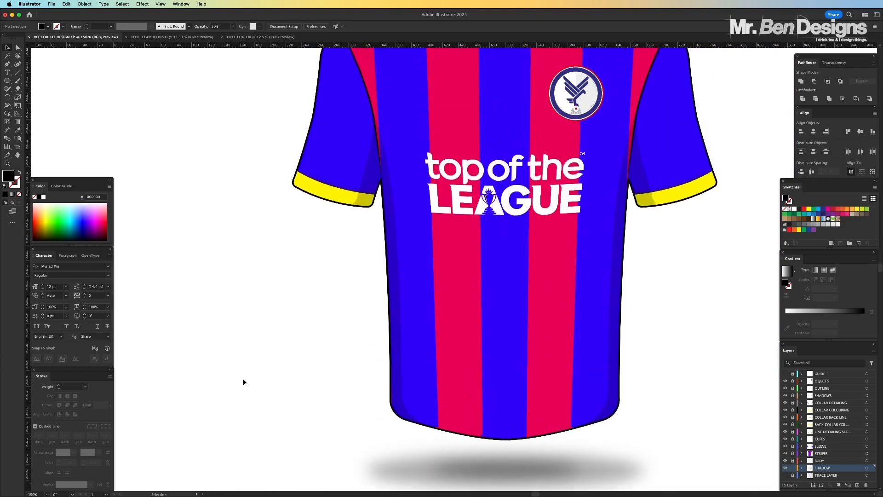
pyautogui.press('super+minus')
pyautogui.hscroll(3, 244, 382)
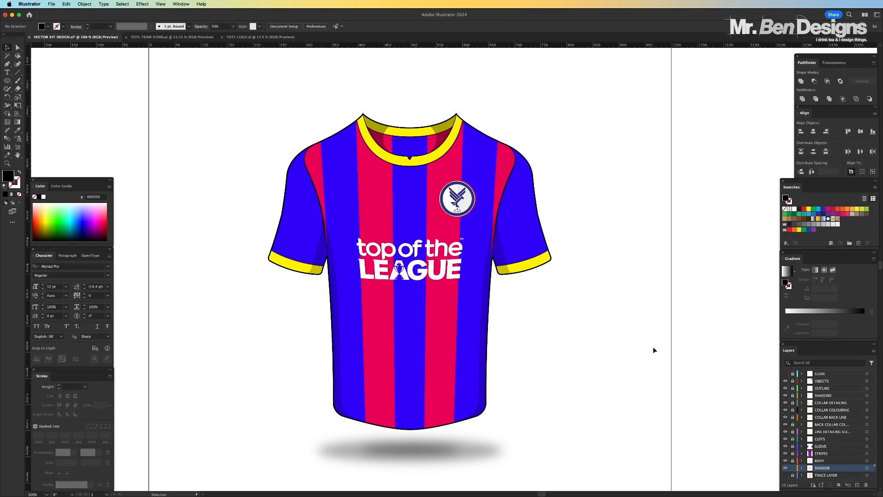
# Lock the SHADOW layer and add a new layer directly above the COLLAR COLOURING layer
pyautogui.scroll(2, 370, 135)
pyautogui.click(792, 468)
pyautogui.click(832, 410)
pyautogui.click(858, 484)
# Draw a very thin vertical black ellipse about 18 px high on the yellow front collar, beside the notch
pyautogui.scroll(4, 450, 179)
pyautogui.moveTo(476, 181)
pyautogui.mouseDown()
pyautogui.moveTo(477, 249)
pyautogui.moveTo(466, 256)
pyautogui.moveTo(476, 260)
pyautogui.mouseUp()
pyautogui.scroll(-5, 446, 281)
pyautogui.scroll(6, 451, 268)
# Duplicate the thin ellipse repeatedly at even horizontal spacing to build a row of vertical lines
pyautogui.moveTo(475, 264); pyautogui.dragTo(486, 265)
pyautogui.moveTo(495, 270); pyautogui.dragTo(501, 270)
pyautogui.press('super+a')
pyautogui.moveTo(456, 244); pyautogui.dragTo(517, 244)
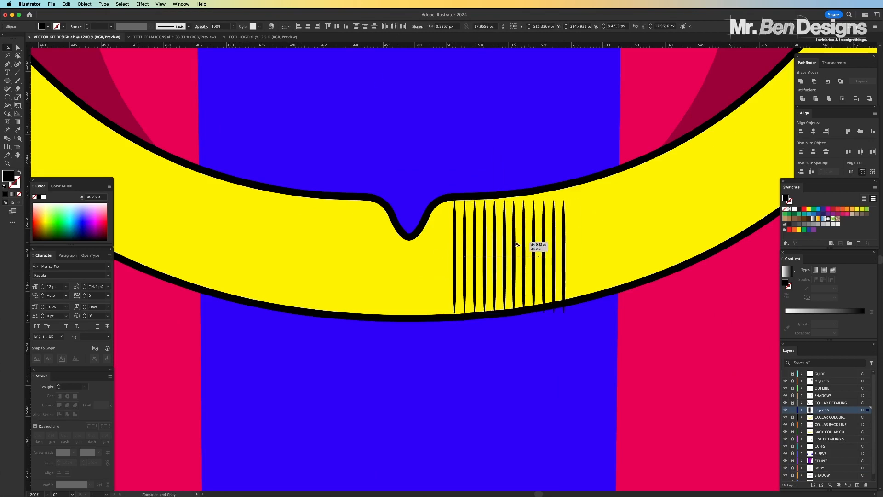
pyautogui.press('super+a')
pyautogui.moveTo(456, 269); pyautogui.dragTo(576, 269)
pyautogui.press('super+a')
pyautogui.moveTo(688, 244); pyautogui.dragTo(449, 245)
# Copy the line blocks into a row about 266 px long, group it and place it above the shirt
pyautogui.press('super+minus')
pyautogui.press('super+minus')
pyautogui.press('super+minus')
pyautogui.press('super+a')
pyautogui.moveTo(378, 254); pyautogui.dragTo(207, 255)
pyautogui.press('super+a')
pyautogui.moveTo(574, 268); pyautogui.dragTo(649, 268)
pyautogui.press('super+g')
pyautogui.press('super+minus')
pyautogui.moveTo(363, 356); pyautogui.dragTo(422, 119)
# Warp the grouped row of lines with an envelope so it bulges in the middle, and expand the result
pyautogui.click(84, 4)
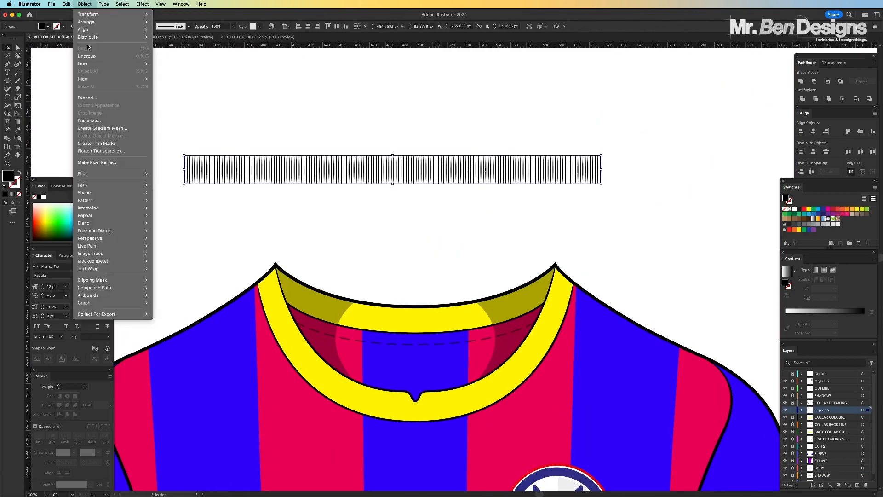
pyautogui.click(184, 230)
pyautogui.write('0')
pyautogui.click(634, 220)
pyautogui.click(634, 257)
pyautogui.press('Tab')
pyautogui.press('Tab')
pyautogui.press('Return')
pyautogui.moveTo(404, 159)
pyautogui.mouseDown()
pyautogui.moveTo(427, 397)
pyautogui.moveTo(419, 135)
pyautogui.mouseUp()
pyautogui.press('super+shift+a')
pyautogui.click(84, 4)
# Create an art brush named COLLAR LINES from the warped row, stretched to fit the stroke length
pyautogui.click(189, 26)
pyautogui.click(408, 275)
pyautogui.click(465, 306)
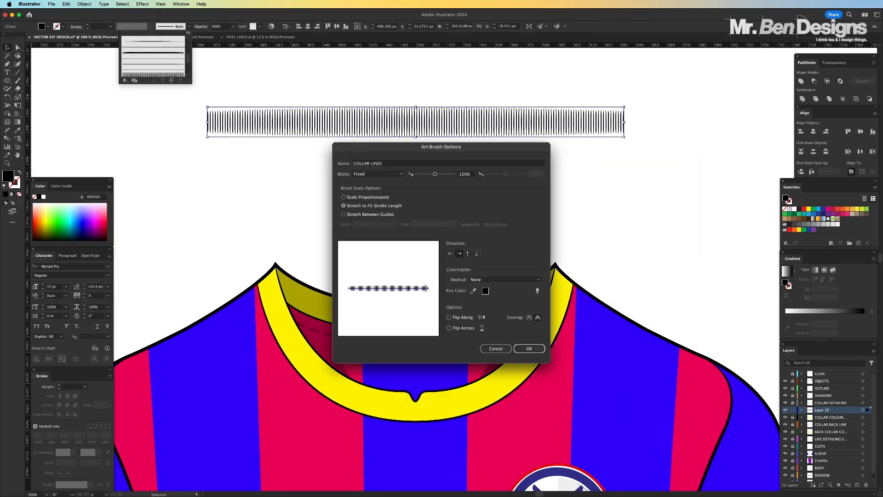
pyautogui.click(529, 349)
# Draw an unfilled, black-stroked curve about 190 by 85 px along the middle of the front collar
pyautogui.press('p')
pyautogui.click(266, 276)
pyautogui.moveTo(415, 409); pyautogui.dragTo(545, 409)
pyautogui.moveTo(564, 276); pyautogui.dragTo(584, 143)
pyautogui.hotkey('shift', 'x')
pyautogui.press('v')
# Apply the new collar lines brush to the front collar curve and set its stroke weight to 0.9 pt
pyautogui.click(189, 26)
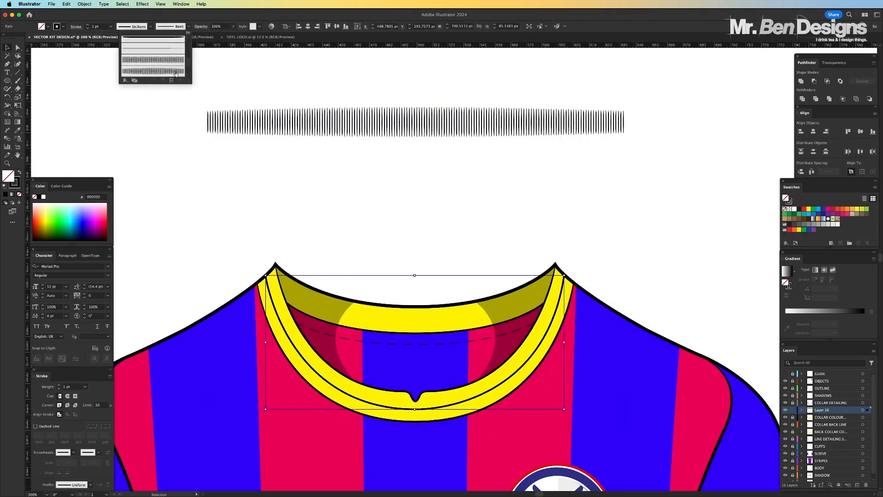
pyautogui.click(161, 73)
pyautogui.doubleClick(95, 26)
pyautogui.write('0.8')
pyautogui.press('Return')
pyautogui.moveTo(494, 398); pyautogui.dragTo(463, 403)
pyautogui.doubleClick(96, 27)
pyautogui.write('0.9')
pyautogui.press('Return')
# Adjust the curve's end points, lowest point and handles so the ribbing follows the front collar band
pyautogui.press('super+equal')
pyautogui.press('super+equal')
pyautogui.press('a')
pyautogui.click(396, 128)
pyautogui.moveTo(750, 134); pyautogui.dragTo(749, 132)
pyautogui.moveTo(453, 402); pyautogui.dragTo(455, 402)
pyautogui.moveTo(711, 399)
pyautogui.mouseDown()
pyautogui.moveTo(694, 429)
pyautogui.moveTo(705, 409)
pyautogui.mouseUp()
pyautogui.moveTo(193, 401); pyautogui.dragTo(188, 401)
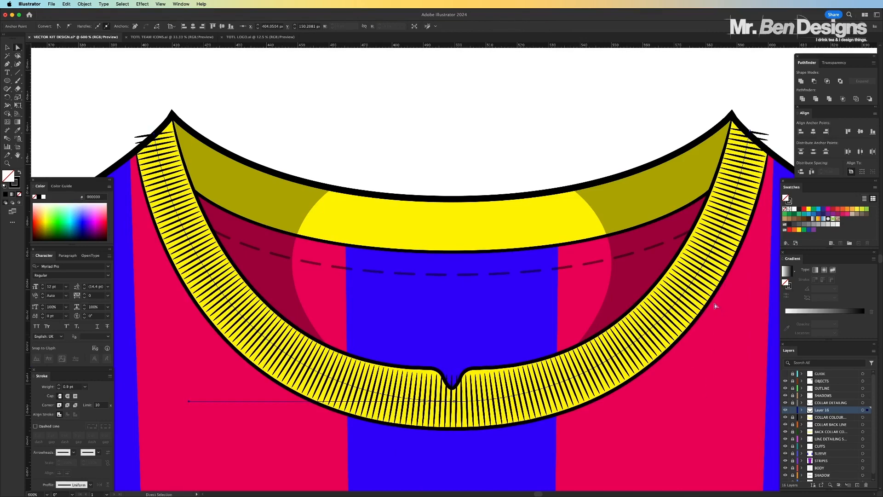
pyautogui.click(750, 132)
# Expand the front collar's brush stroke into editable shapes
pyautogui.press('v')
pyautogui.click(85, 4)
pyautogui.click(103, 100)
pyautogui.press('super+minus')
# Shorten the ribbing lines beneath the collar notch by scaling them vertically and lowering a protruding tip
pyautogui.press('a')
pyautogui.press('super+equal')
pyautogui.press('super+equal')
pyautogui.press('super+equal')
pyautogui.moveTo(456, 399)
pyautogui.mouseDown()
pyautogui.moveTo(456, 421)
pyautogui.moveTo(476, 423)
pyautogui.mouseUp()
pyautogui.scroll(-3, 476, 423)
pyautogui.press('super+z')
pyautogui.rightClick(445, 336)
pyautogui.write('99')
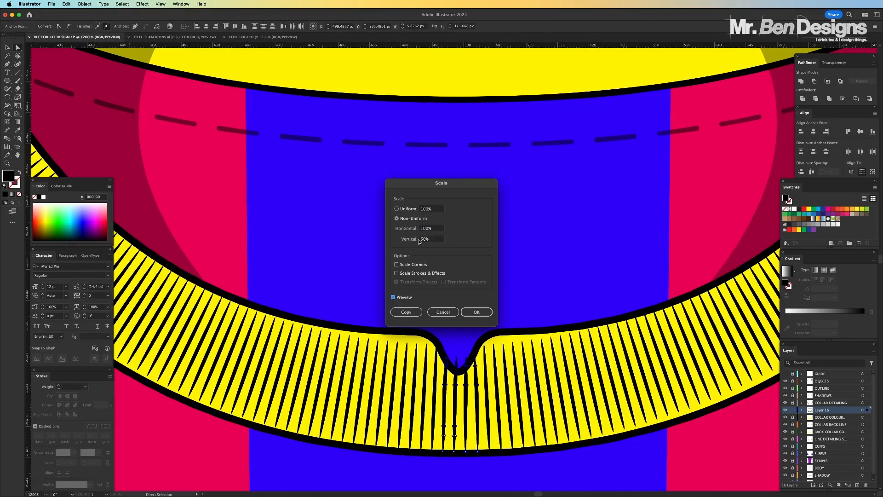
pyautogui.press('Return')
pyautogui.moveTo(475, 365); pyautogui.dragTo(474, 375)
# Remove the anchor points of the ribbing lines that stick out past the collar's left shoulder point
pyautogui.press('super+minus')
pyautogui.press('super+minus')
pyautogui.press('super+minus')
pyautogui.press('super+minus')
pyautogui.press('super+minus')
pyautogui.press('super+minus')
pyautogui.click(272, 167)
pyautogui.press('super+equal')
pyautogui.press('super+equal')
pyautogui.press('super+equal')
pyautogui.press('super+equal')
pyautogui.press('super+equal')
pyautogui.press('super+equal')
pyautogui.press('super+equal')
pyautogui.click(306, 225)
pyautogui.click(303, 205)
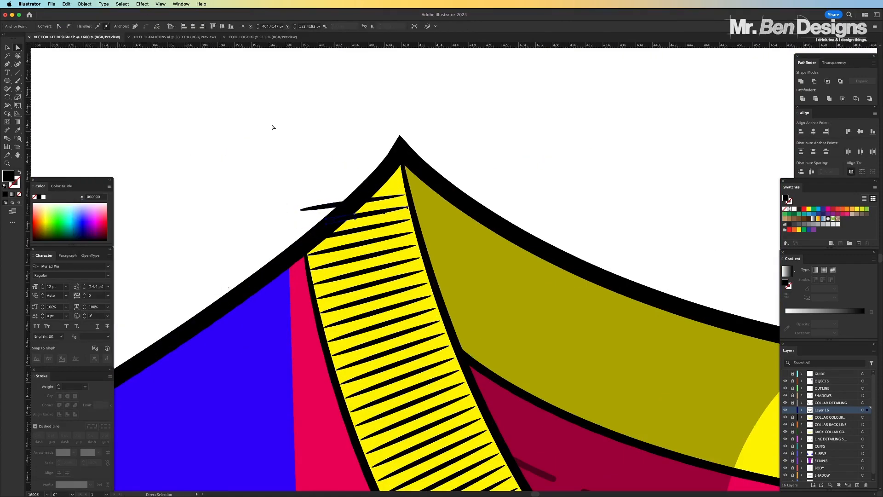
pyautogui.click(84, 4)
pyautogui.click(351, 205)
# Remove the anchor points of the ribbing lines that stick out past the collar's right shoulder point
pyautogui.press('super+minus')
pyautogui.press('super+minus')
pyautogui.press('super+minus')
pyautogui.press('super+minus')
pyautogui.hscroll(10, 573, 215)
pyautogui.press('super+equal')
pyautogui.press('super+equal')
pyautogui.press('super+equal')
pyautogui.press('super+equal')
pyautogui.click(347, 201)
pyautogui.click(84, 3)
pyautogui.moveTo(83, 185)
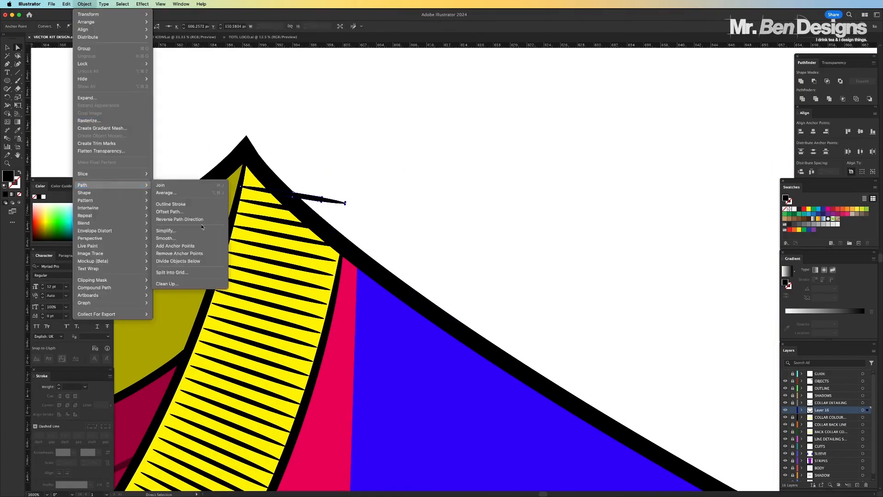
pyautogui.click(193, 255)
pyautogui.click(336, 200)
# Add a new layer directly above the BACK COLLAR COLOURING layer
pyautogui.press('super+minus')
pyautogui.press('super+minus')
pyautogui.press('super+minus')
pyautogui.press('super+minus')
pyautogui.press('super+minus')
pyautogui.press('super+minus')
pyautogui.press('super+minus')
pyautogui.hscroll(4, 554, 137)
pyautogui.press('super+equal')
pyautogui.press('super+equal')
pyautogui.press('super+equal')
pyautogui.click(830, 431)
pyautogui.click(857, 485)
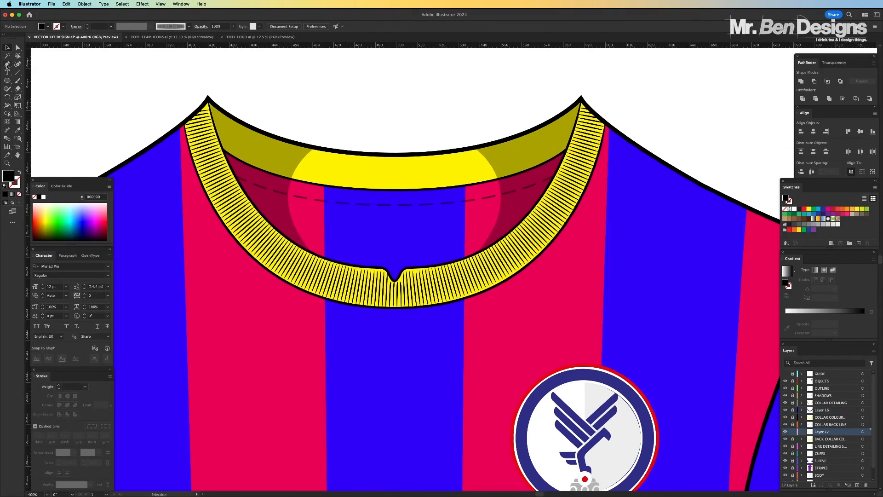
# Draw a curved path about 171 by 23 px along the middle of the back collar band
pyautogui.press('p')
pyautogui.click(215, 127)
pyautogui.click(573, 128)
pyautogui.moveTo(7, 64); pyautogui.dragTo(42, 89)
pyautogui.moveTo(394, 129); pyautogui.dragTo(394, 175)
pyautogui.press('v')
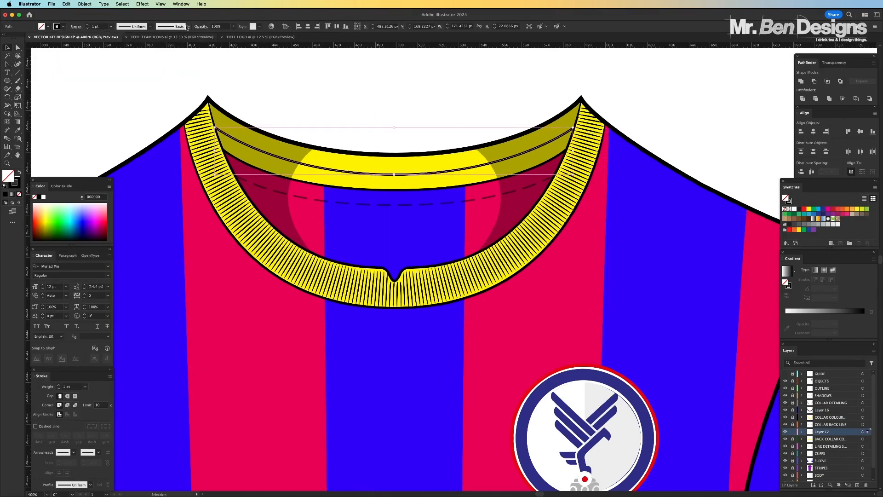
# Apply the collar lines brush to the back collar curve and set its stroke weight to 0.8 pt
pyautogui.click(188, 27)
pyautogui.click(171, 69)
pyautogui.click(97, 26)
pyautogui.write('0.8')
pyautogui.press('Return')
pyautogui.press('super+minus')
pyautogui.press('super+minus')
pyautogui.press('super+equal')
pyautogui.press('super+equal')
# Extend both ends of the back collar curve under the front collar and adjust its bend to fill the band
pyautogui.press('a')
pyautogui.moveTo(211, 131); pyautogui.dragTo(200, 123)
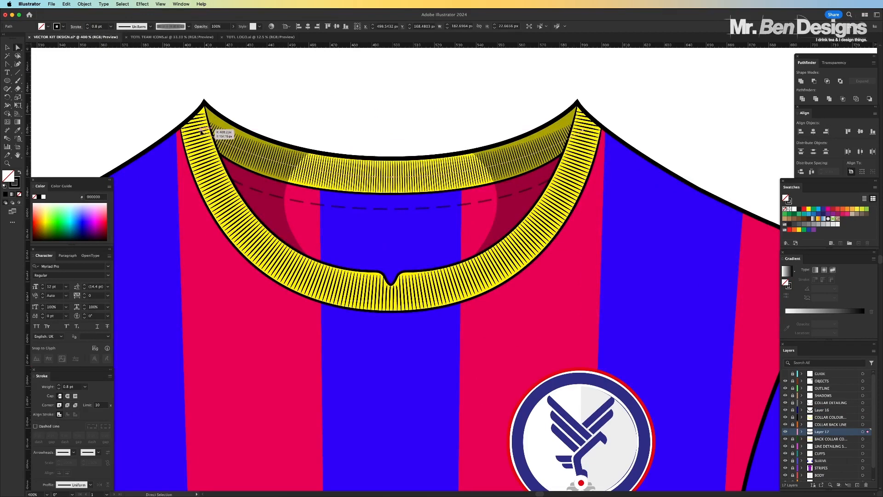
pyautogui.moveTo(570, 132); pyautogui.dragTo(584, 122)
pyautogui.moveTo(512, 184); pyautogui.dragTo(528, 178)
pyautogui.press('super+minus')
pyautogui.press('super+minus')
pyautogui.press('super+minus')
pyautogui.press('super+equal')
pyautogui.press('super+equal')
pyautogui.press('super+equal')
# Set the back collar ribbing's opacity to 33% and lock its layer
pyautogui.press('v')
pyautogui.click(219, 26)
pyautogui.write('33')
pyautogui.click(793, 431)
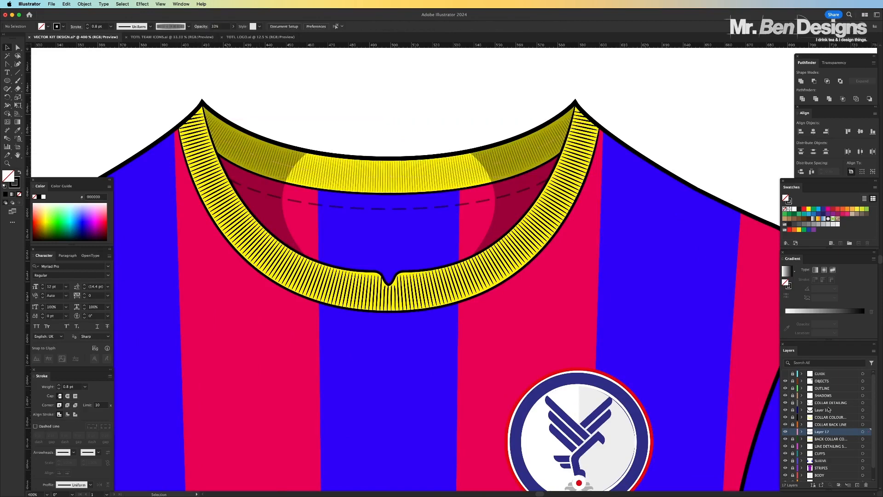
# Rename the back ribbing layer COLLAR LINES and the front ribbing layer COLLAR FRONT LINES
pyautogui.doubleClick(822, 432)
pyautogui.write('COLLAR LINES')
pyautogui.press('Return')
pyautogui.doubleClick(822, 410)
pyautogui.write('COLLAR FRONT LINES')
pyautogui.press('Return')
# Unlock the COLLAR FRONT LINES layer and set the front ribbing's opacity to 33%
pyautogui.click(792, 410)
pyautogui.click(219, 26)
pyautogui.write('33')
pyautogui.press('super+minus')
pyautogui.press('super+minus')
pyautogui.press('super+minus')
pyautogui.press('super+minus')
pyautogui.press('super+minus')
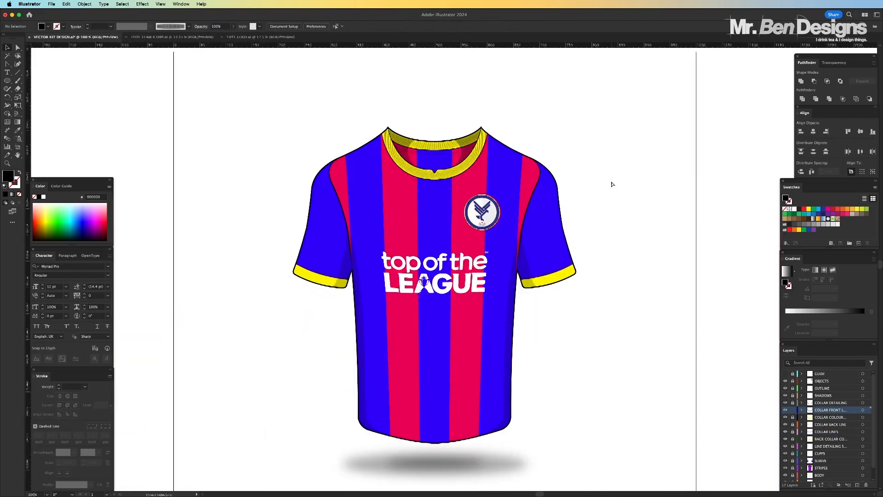
# Draw a curved path through the middle of the right-hand sleeve cuff with the Pen tool, using a stroke and no fill
pyautogui.press('super+equal')
pyautogui.press('super+equal')
# Extend both ends of the cuff ribbing curve well past the sleeve edges so the ribs cover the whole yellow band
pyautogui.press('super+equal')
pyautogui.press('super+equal')
pyautogui.press('p')
pyautogui.click(456, 356)
pyautogui.moveTo(612, 312); pyautogui.dragTo(682, 270)
pyautogui.hotkey('shift', 'x')
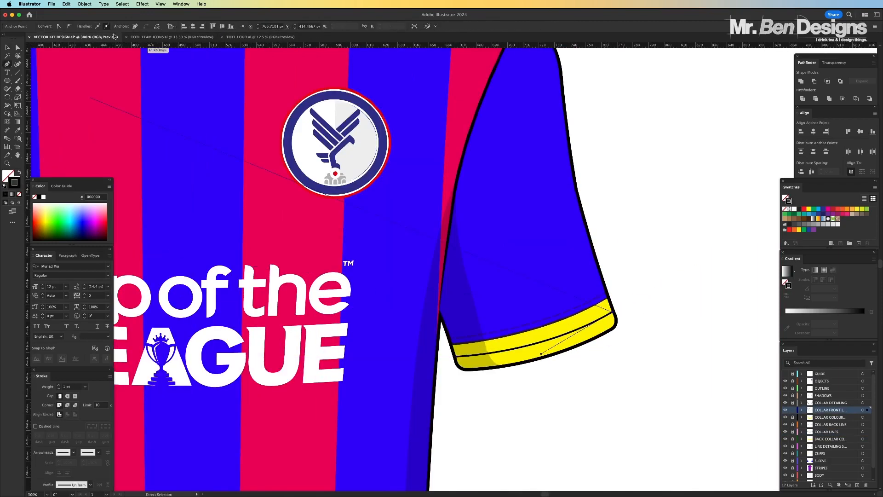
# Apply the ribbed line brush to the cuff path
pyautogui.click(188, 27)
pyautogui.click(177, 61)
pyautogui.click(476, 323)
pyautogui.click(476, 322)
pyautogui.press('super+minus')
pyautogui.press('super+minus')
pyautogui.press('super+minus')
pyautogui.press('super+equal')
pyautogui.press('super+equal')
pyautogui.press('super+equal')
pyautogui.click(609, 314)
pyautogui.moveTo(611, 313); pyautogui.dragTo(724, 237)
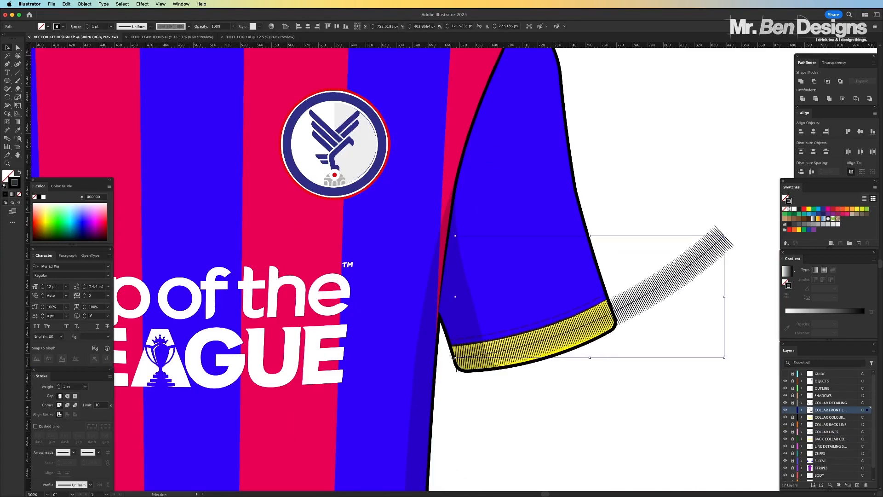
pyautogui.press('a')
pyautogui.moveTo(455, 358); pyautogui.dragTo(446, 360)
# Expand the cuff ribbing's appearance and delete the rib lines beyond the sleeve's outer edge
pyautogui.press('super+equal')
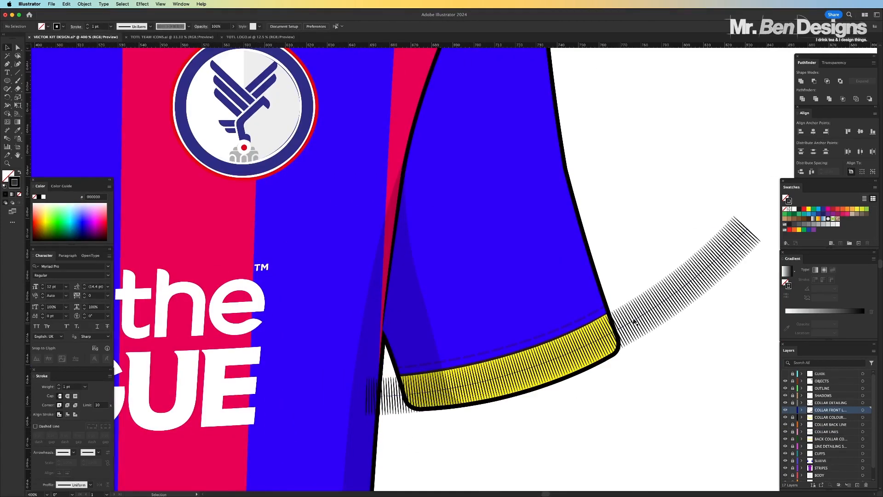
pyautogui.press('v')
pyautogui.press('super+minus')
pyautogui.press('super+minus')
pyautogui.press('super+minus')
pyautogui.press('super+minus')
# Remove the ribs overhanging the sleeve's inner edge and shorten those at the cuff's inner corner to stay inside the outline
pyautogui.press('super+equal')
pyautogui.press('super+equal')
pyautogui.press('super+equal')
pyautogui.press('super+equal')
pyautogui.click(84, 4)
pyautogui.click(98, 104)
pyautogui.press('a')
pyautogui.moveTo(672, 216); pyautogui.dragTo(528, 350)
pyautogui.press('Delete')
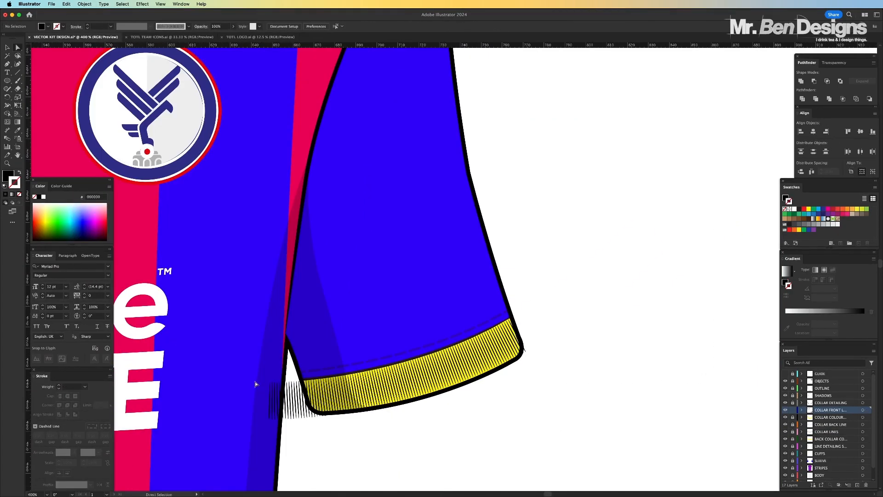
pyautogui.moveTo(254, 382); pyautogui.dragTo(301, 422)
pyautogui.click(84, 3)
pyautogui.click(192, 252)
pyautogui.scroll(-5, 305, 394)
pyautogui.press('super+equal')
pyautogui.press('super+equal')
pyautogui.press('super+equal')
pyautogui.press('super+equal')
pyautogui.press('super+equal')
pyautogui.press('super+equal')
pyautogui.click(84, 4)
pyautogui.moveTo(85, 185)
pyautogui.click(192, 252)
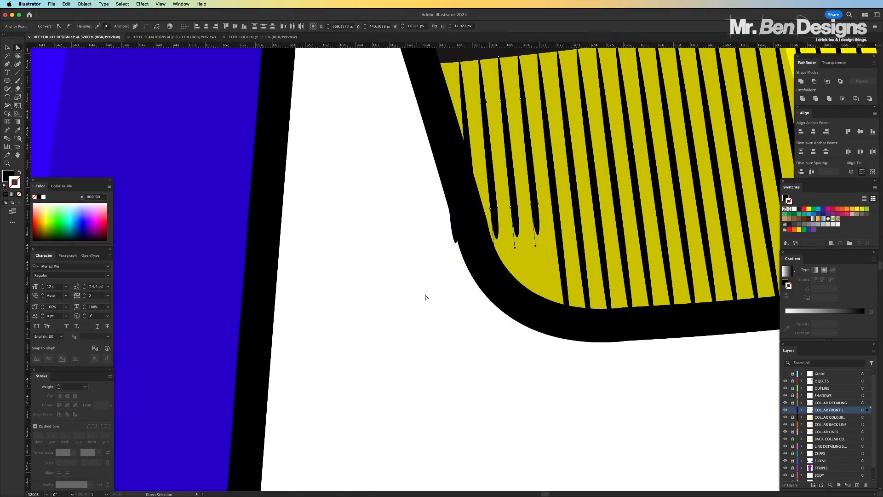
pyautogui.moveTo(458, 212); pyautogui.dragTo(457, 190)
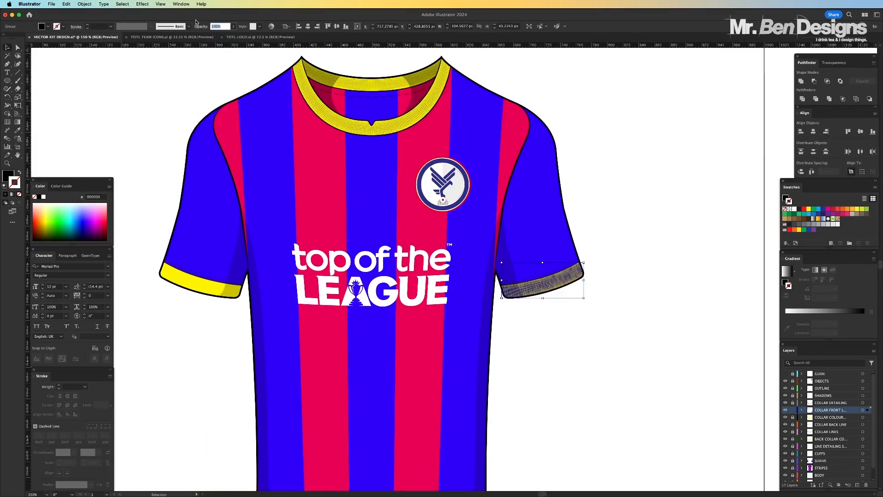
# Place a mirrored copy of the finished cuff ribbing on the left-hand sleeve cuff
pyautogui.scroll(2, 399, 372)
pyautogui.hscroll(-3, 398, 372)
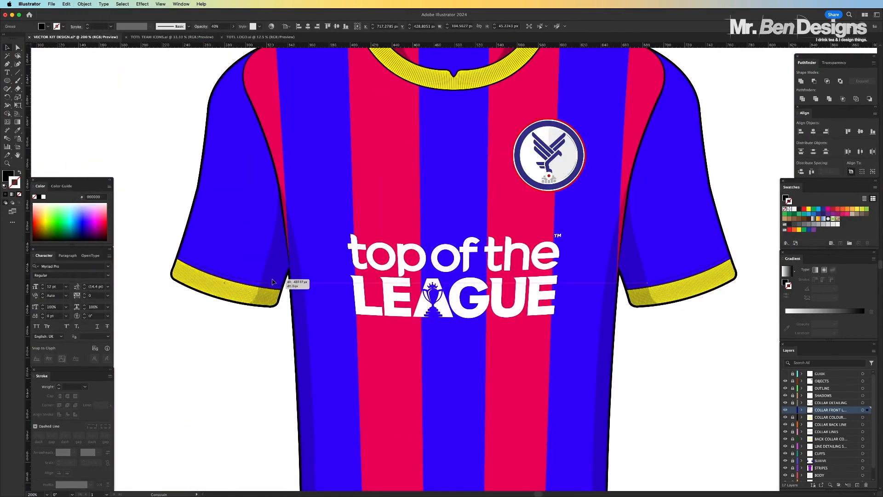
pyautogui.scroll(6, 399, 372)
pyautogui.scroll(-6, 399, 372)
pyautogui.hscroll(-1, 609, 357)
# Create a dark, slightly offset copy of the sponsor logo behind the white lettering as a subtle shadow
pyautogui.click(560, 275)
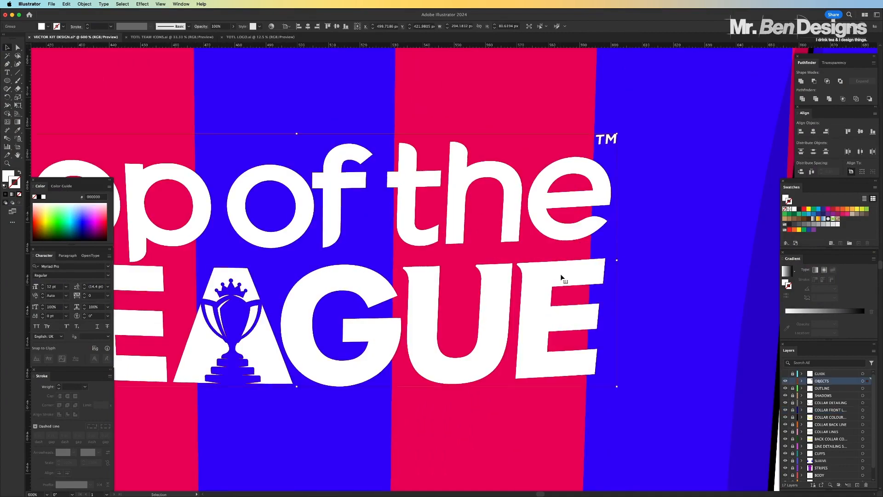
pyautogui.click(39, 197)
pyautogui.moveTo(265, 177); pyautogui.dragTo(265, 175)
pyautogui.press('super+z')
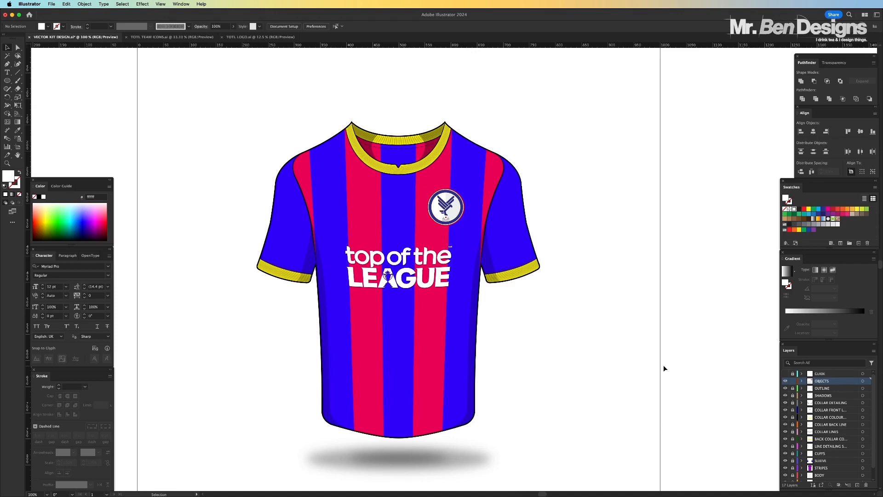
# Examine the front and back collar ribbing, the neckline notch and the dashed stitching up close
pyautogui.press('super+plus')
pyautogui.press('super+plus')
pyautogui.scroll(5, 249, 141)
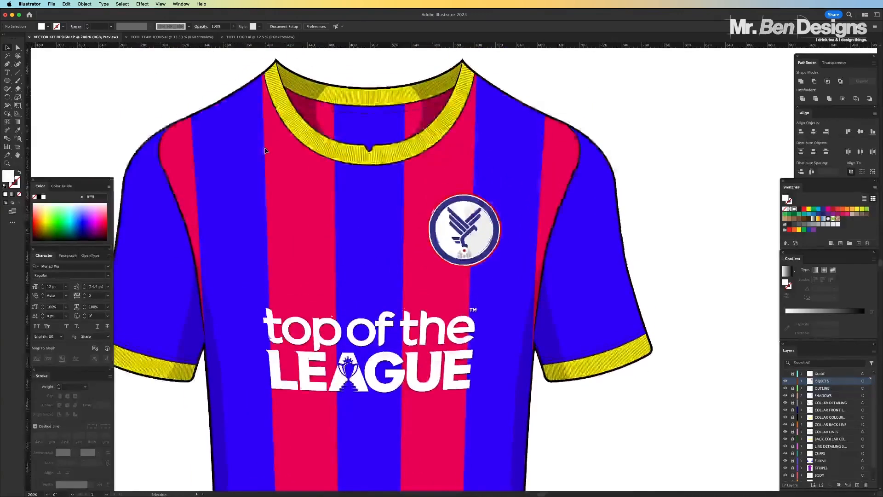
pyautogui.press('super+plus')
pyautogui.press('super+plus')
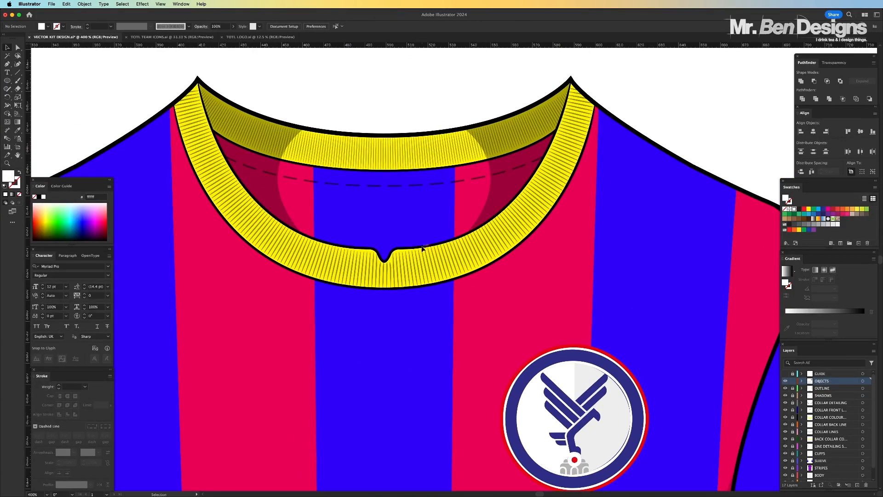
pyautogui.press('super+plus')
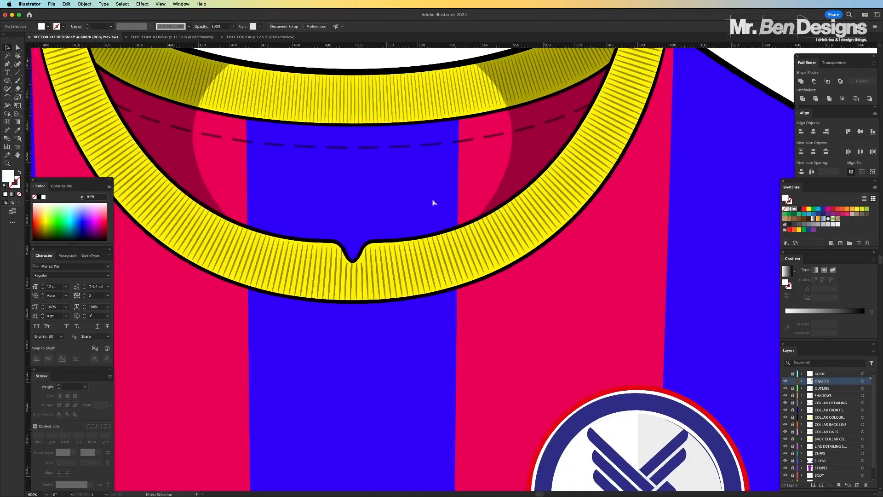
pyautogui.press('super+minus')
pyautogui.press('super+minus')
pyautogui.press('super+minus')
pyautogui.press('super+minus')
# Check the sponsor logo's edges and both ribbed cuffs up close, along with the shirt as a whole
pyautogui.scroll(-5, 450, 256)
pyautogui.scroll(-3, 450, 255)
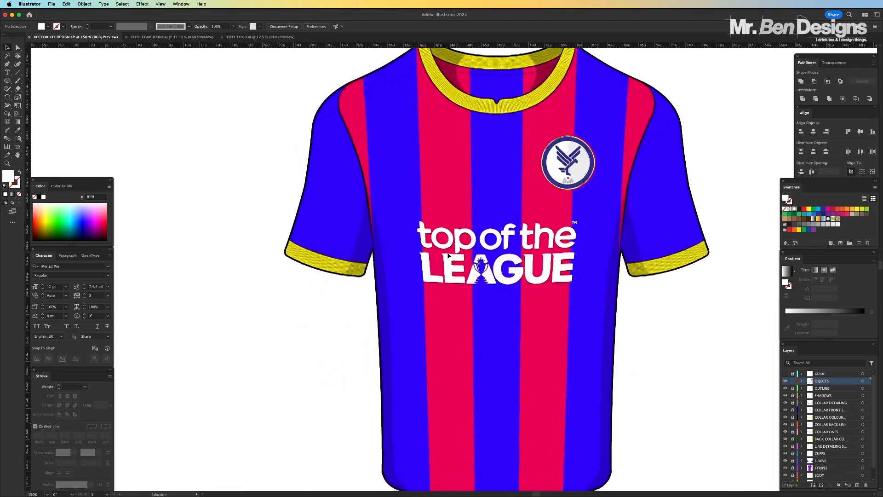
pyautogui.press('super+plus')
pyautogui.press('super+plus')
pyautogui.hscroll(-5, 450, 256)
pyautogui.hscroll(5, 449, 256)
pyautogui.hscroll(5, 450, 256)
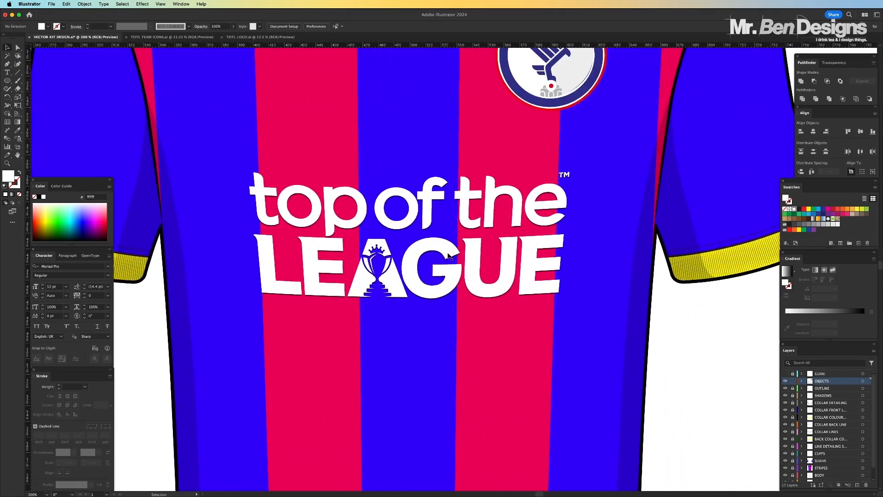
pyautogui.press('super+minus')
pyautogui.press('super+minus')
pyautogui.press('super+minus')
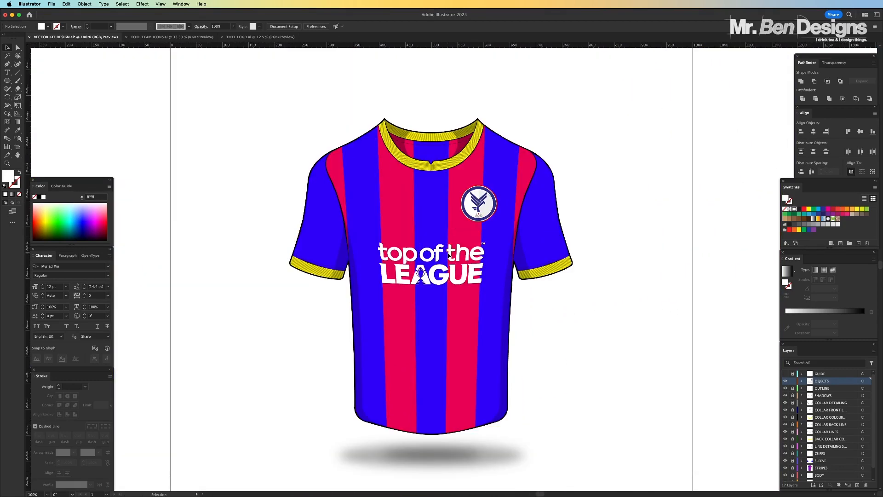